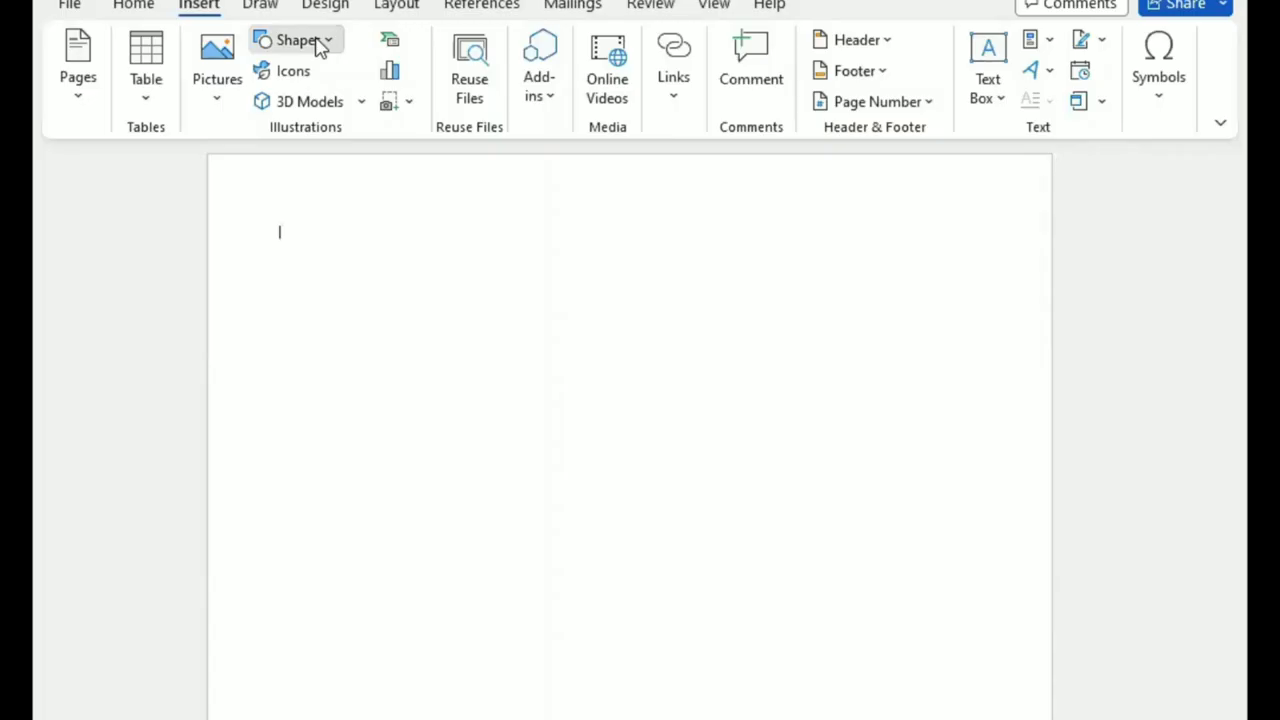
# Draw a rectangle covering the whole page
pyautogui.click(312, 42)
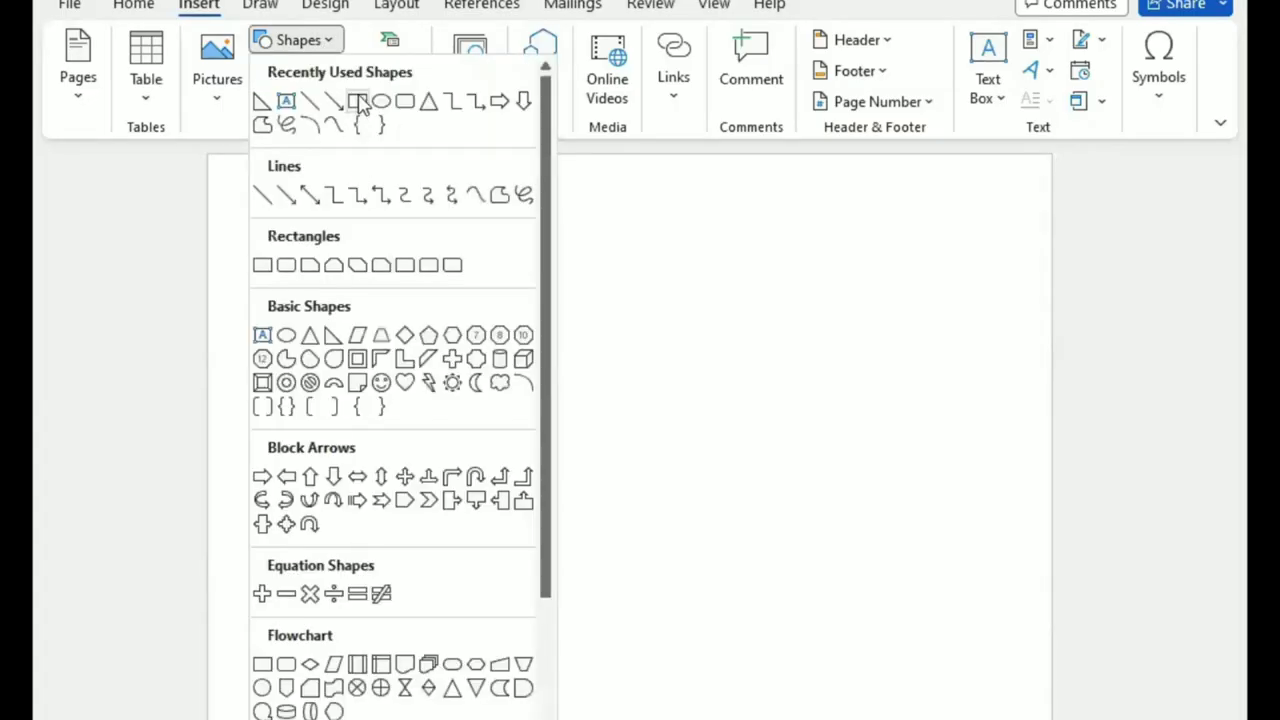
pyautogui.click(352, 100)
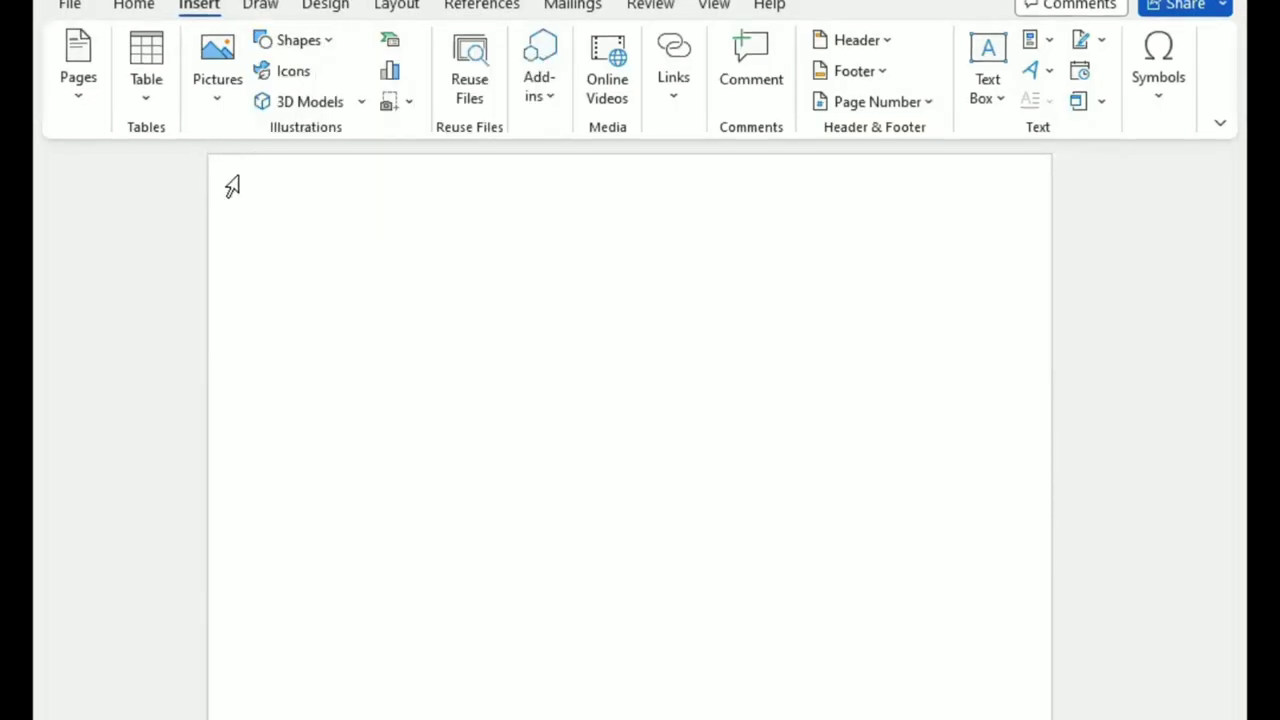
pyautogui.click(314, 44)
pyautogui.moveTo(220, 163); pyautogui.dragTo(708, 426)
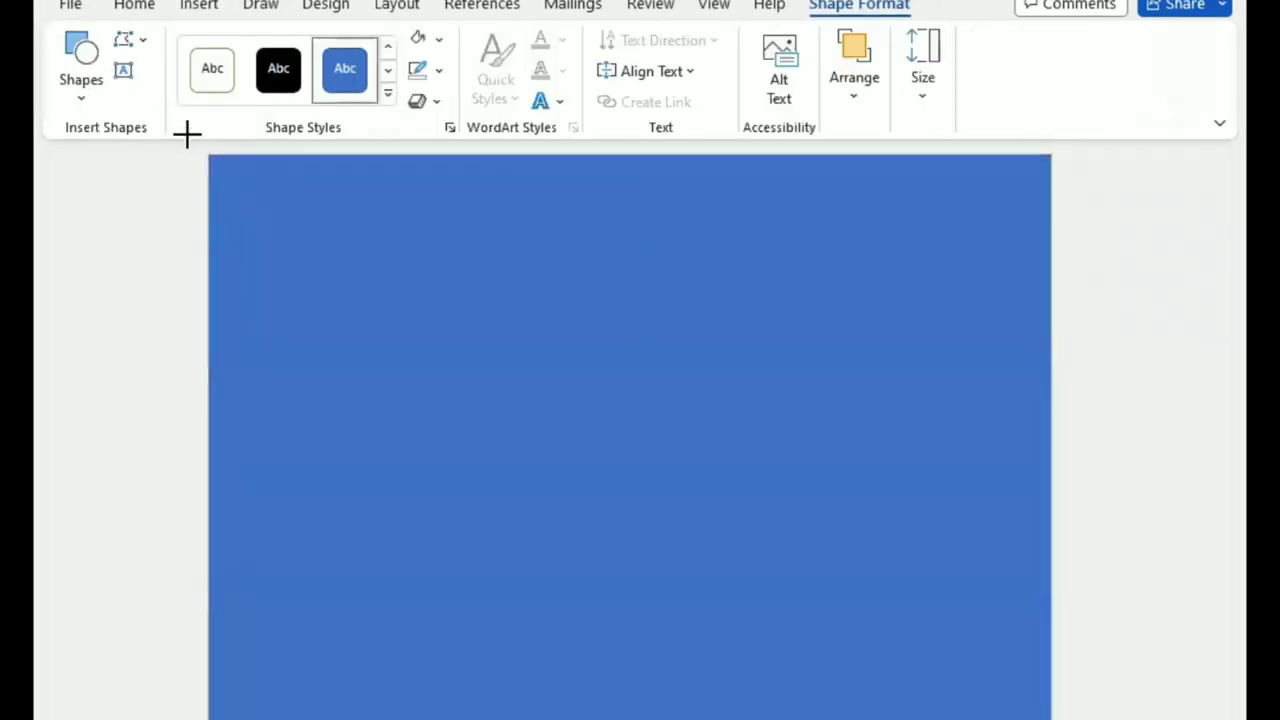
# Remove the rectangle's outline and fill it with white
pyautogui.click(438, 71)
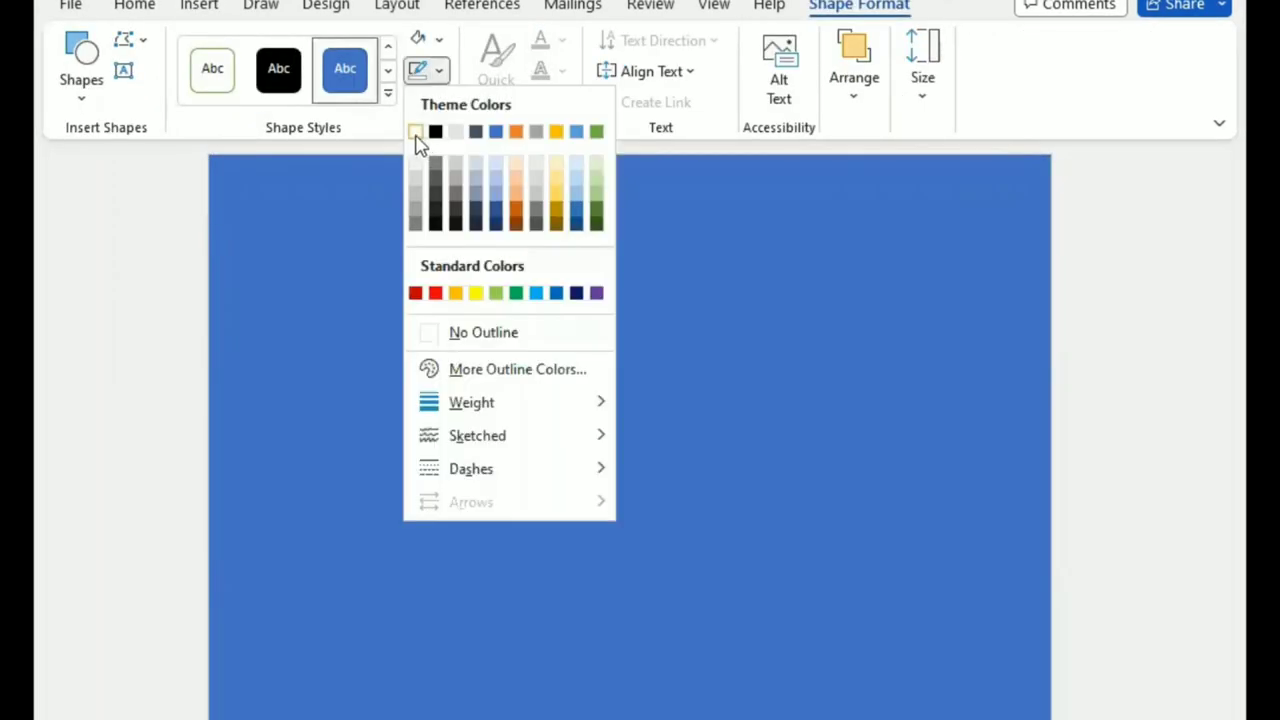
pyautogui.click(432, 333)
pyautogui.click(438, 40)
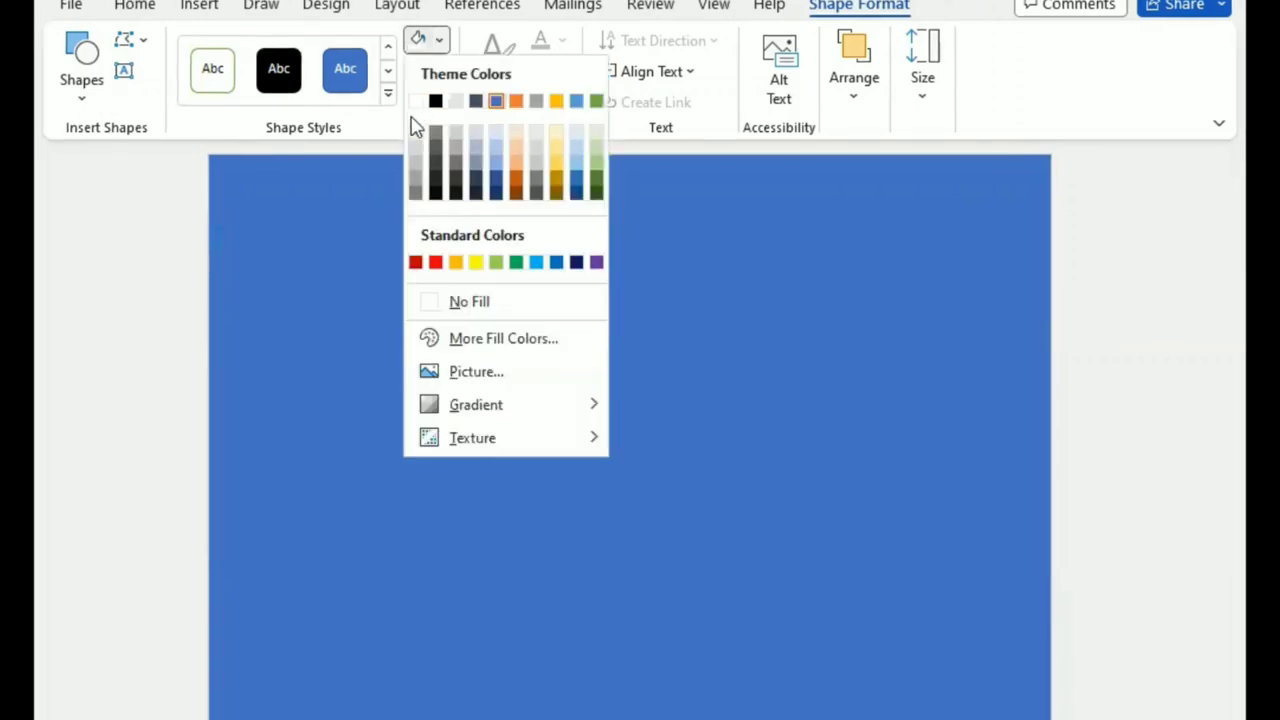
pyautogui.click(417, 104)
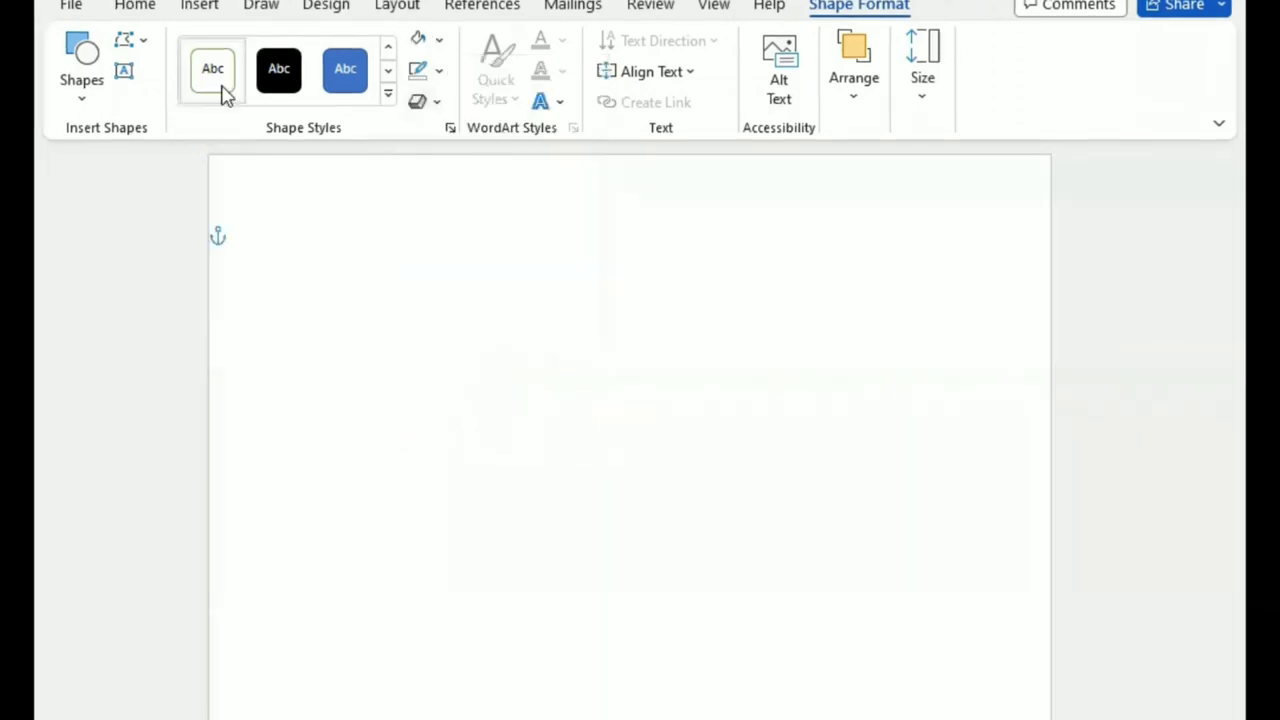
# Draw a tall curved shape down the left edge, stretched above the page top
pyautogui.click(82, 92)
pyautogui.click(285, 412)
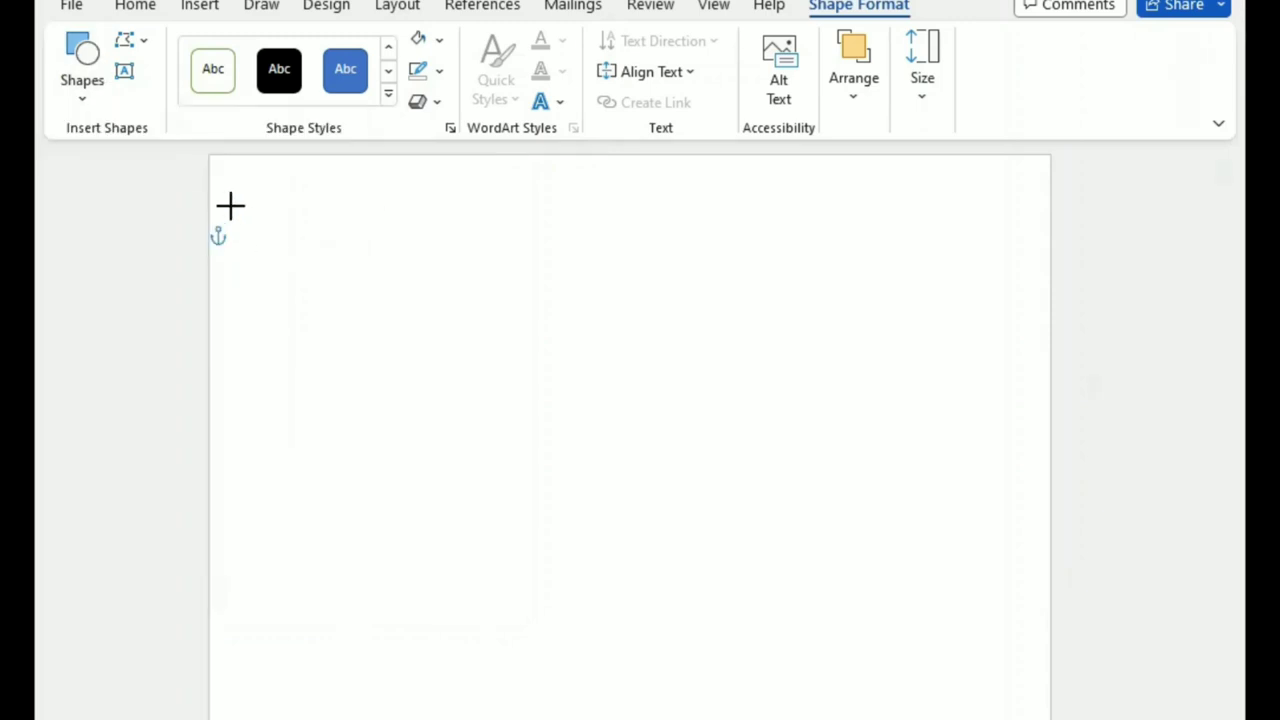
pyautogui.moveTo(230, 205)
pyautogui.mouseDown()
pyautogui.moveTo(264, 719)
pyautogui.moveTo(312, 719)
pyautogui.mouseUp()
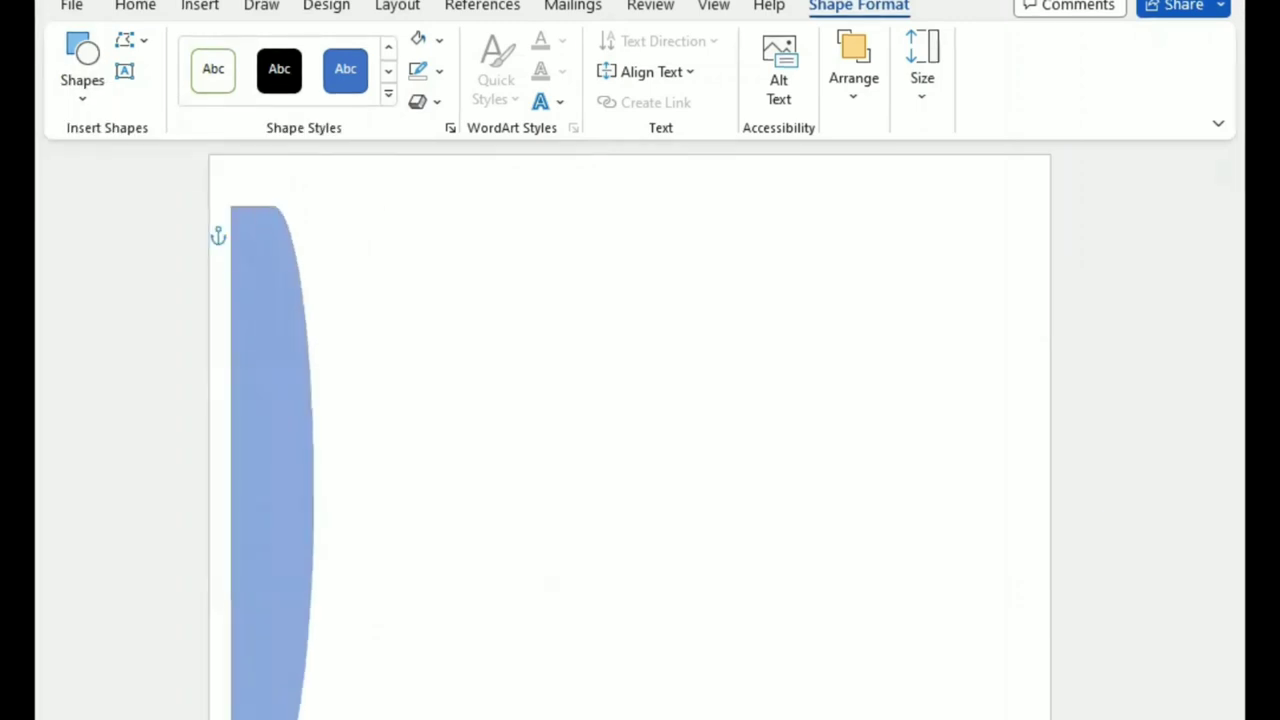
pyautogui.moveTo(270, 206); pyautogui.dragTo(246, 114)
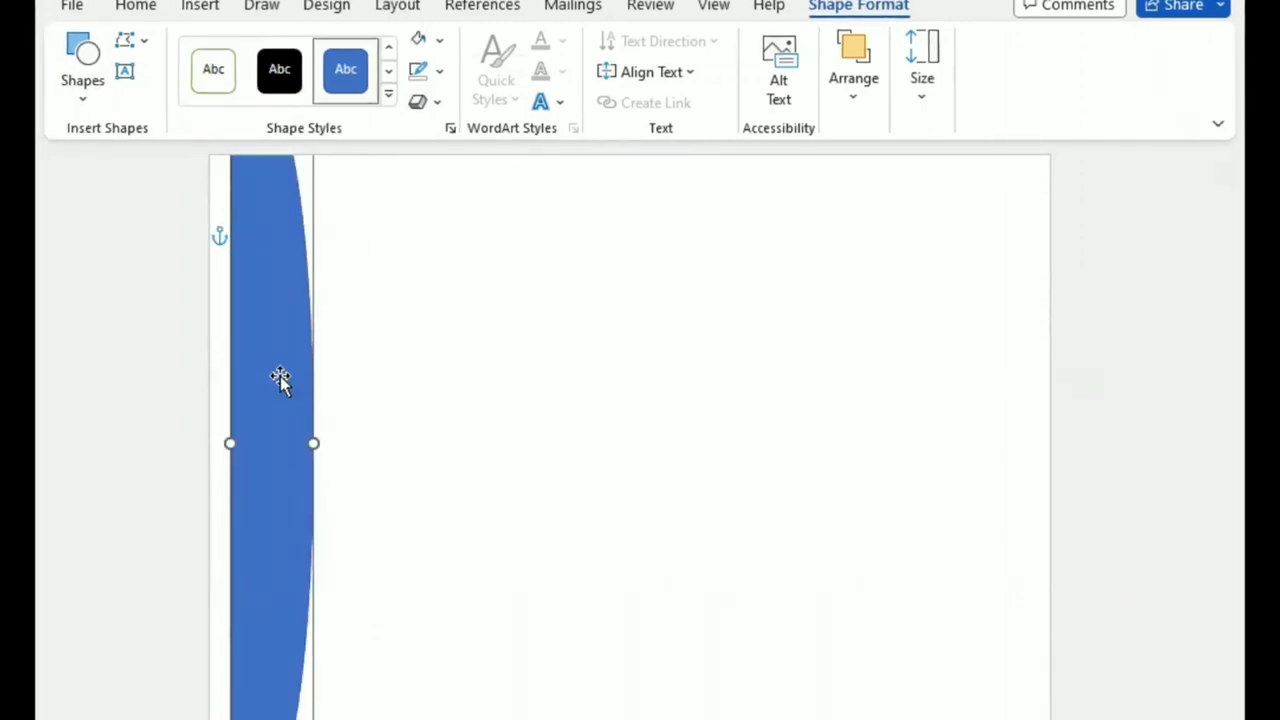
pyautogui.moveTo(280, 376); pyautogui.dragTo(259, 395)
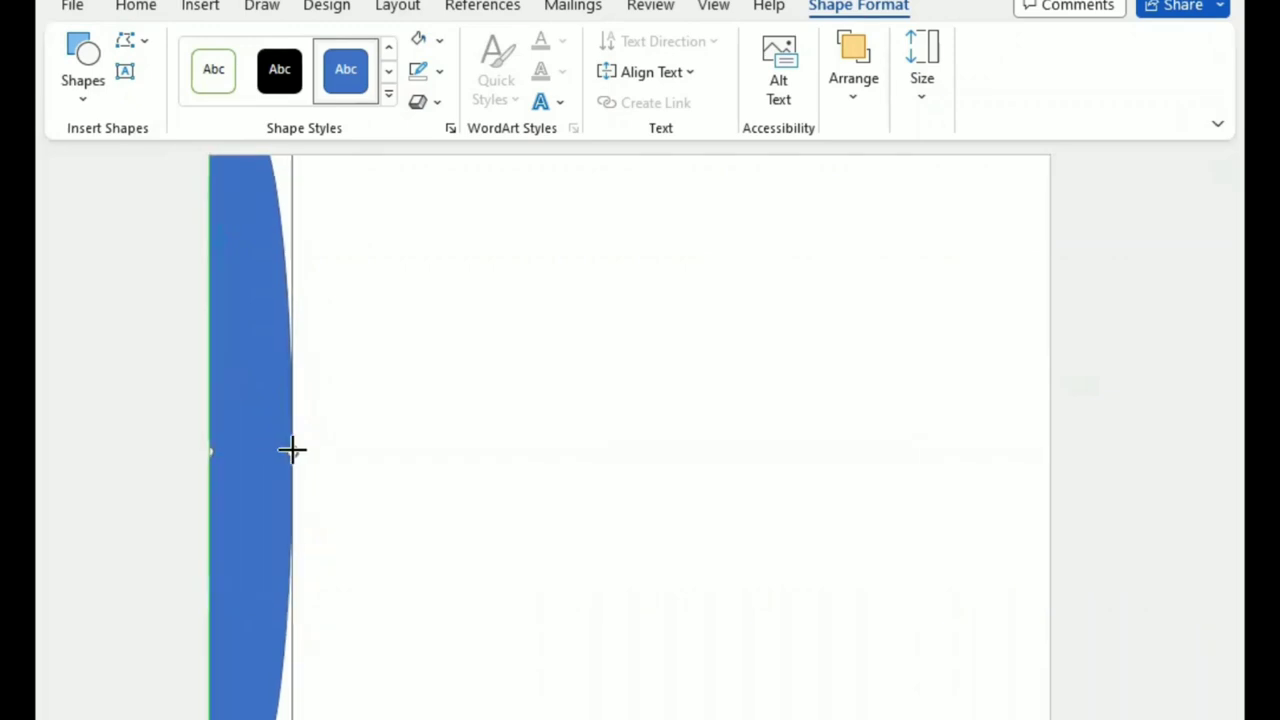
pyautogui.moveTo(292, 450); pyautogui.dragTo(296, 450)
# Remove the curved band's outline and widen it slightly to the right
pyautogui.click(439, 71)
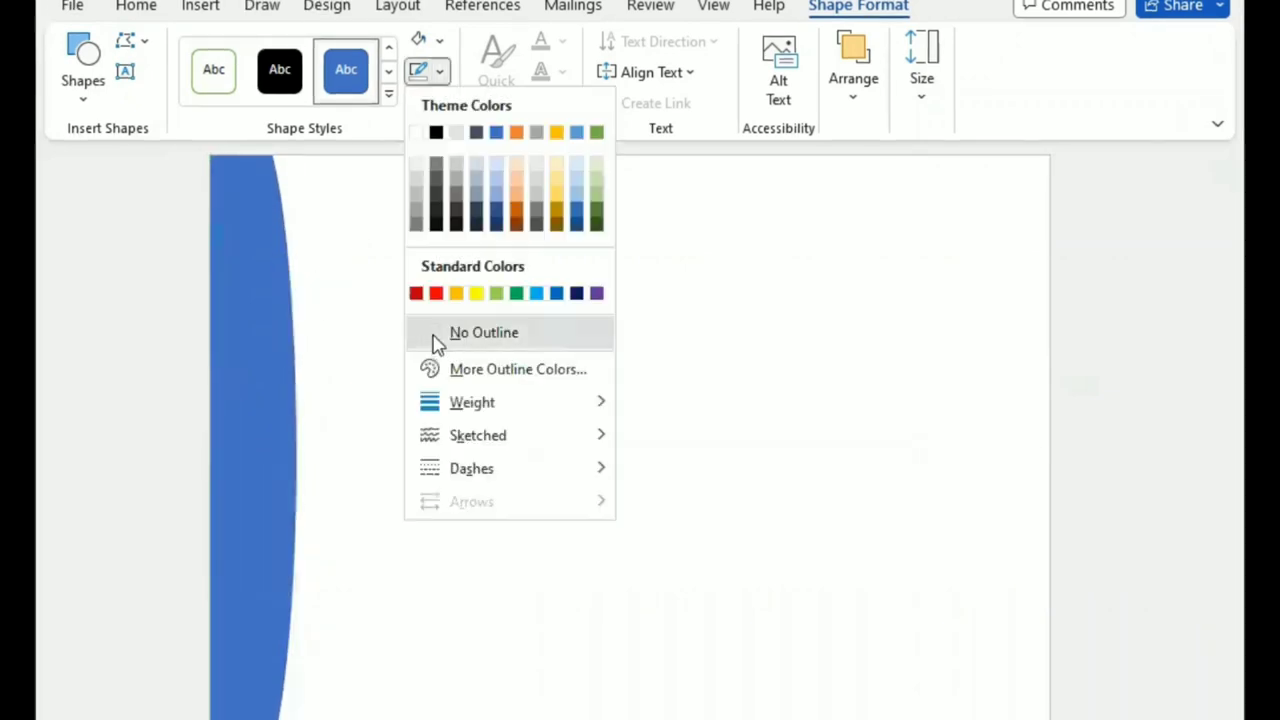
pyautogui.click(437, 340)
pyautogui.moveTo(297, 450); pyautogui.dragTo(300, 451)
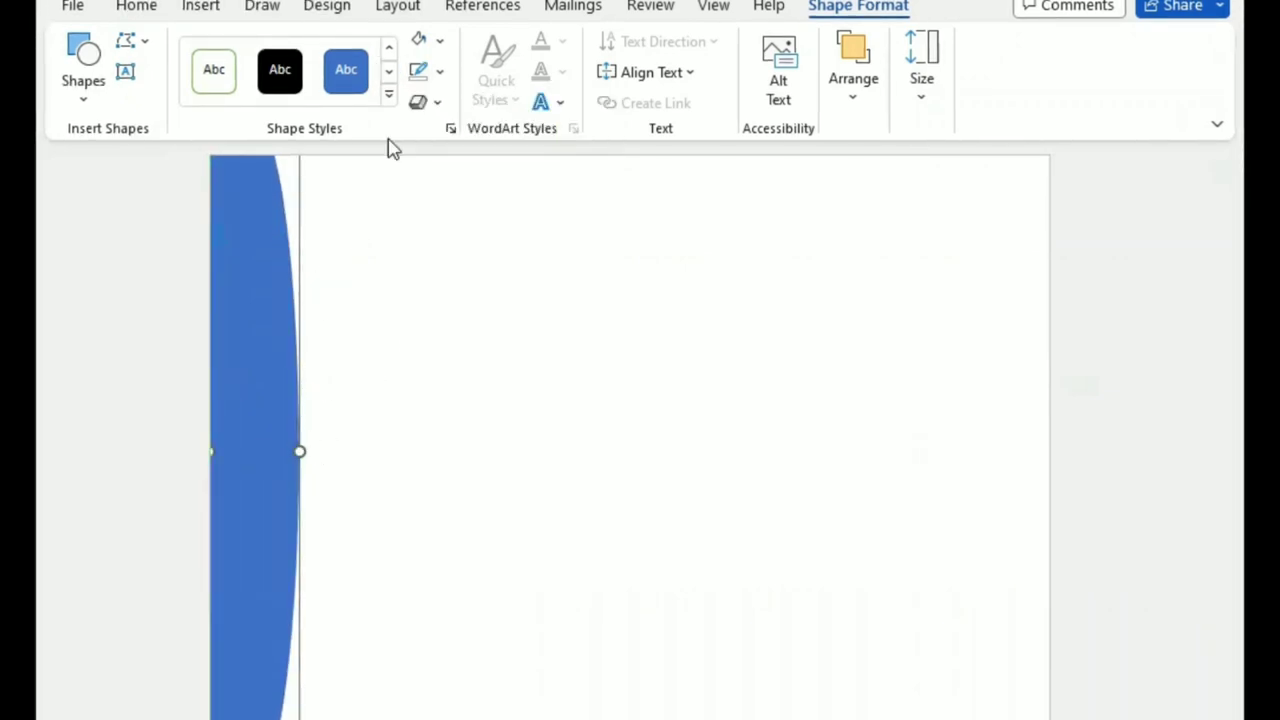
pyautogui.click(441, 40)
# Switch the band to a gradient fill and make its right stop red
pyautogui.moveTo(572, 413)
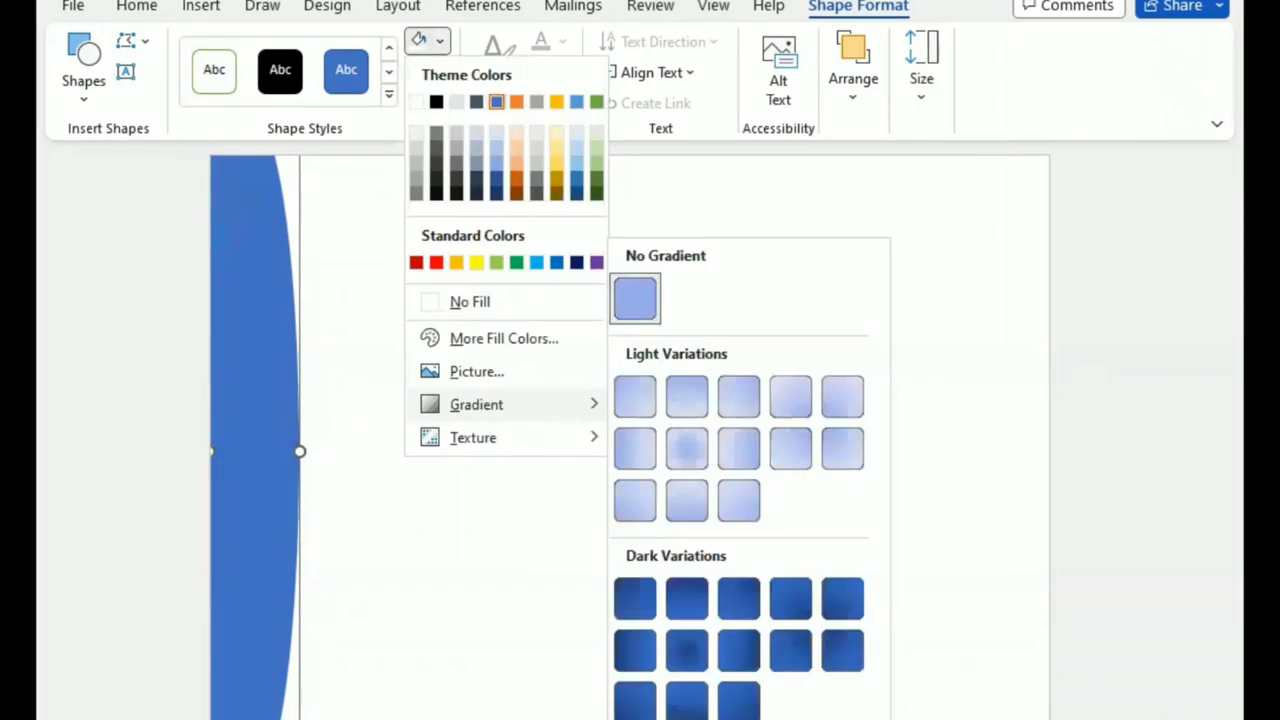
pyautogui.click(680, 712)
pyautogui.click(957, 358)
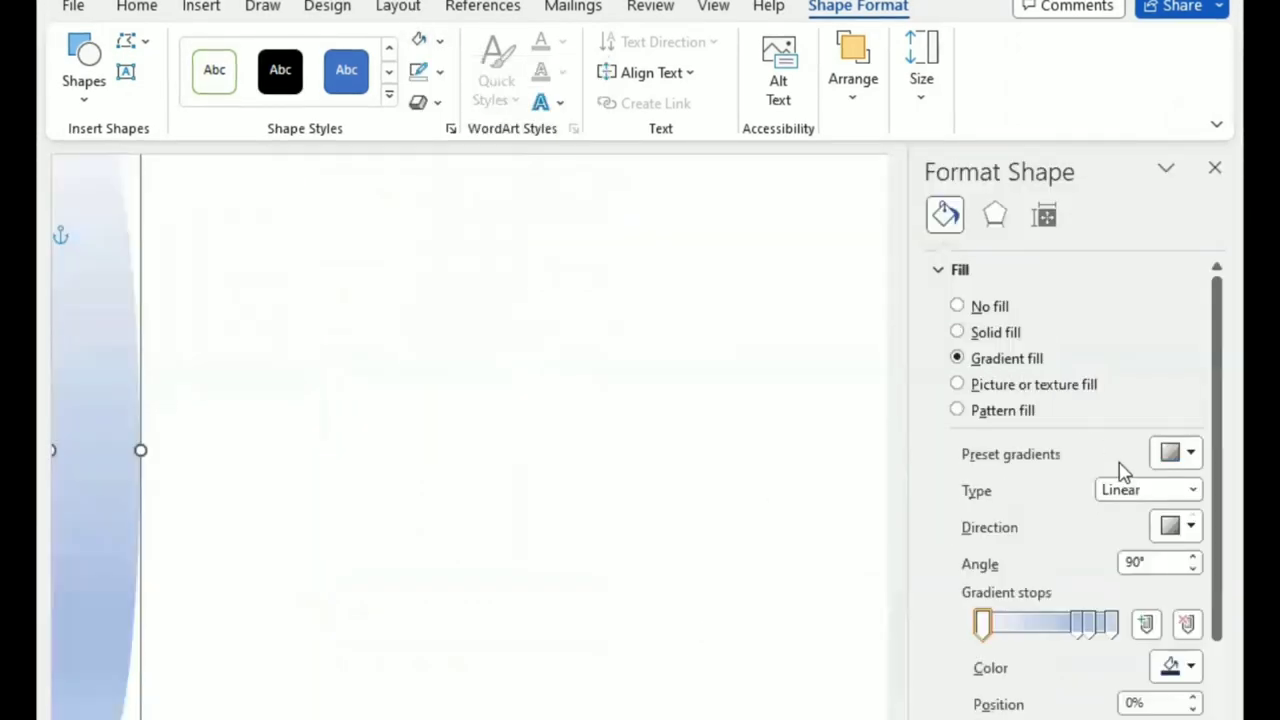
pyautogui.click(1112, 630)
pyautogui.click(1180, 667)
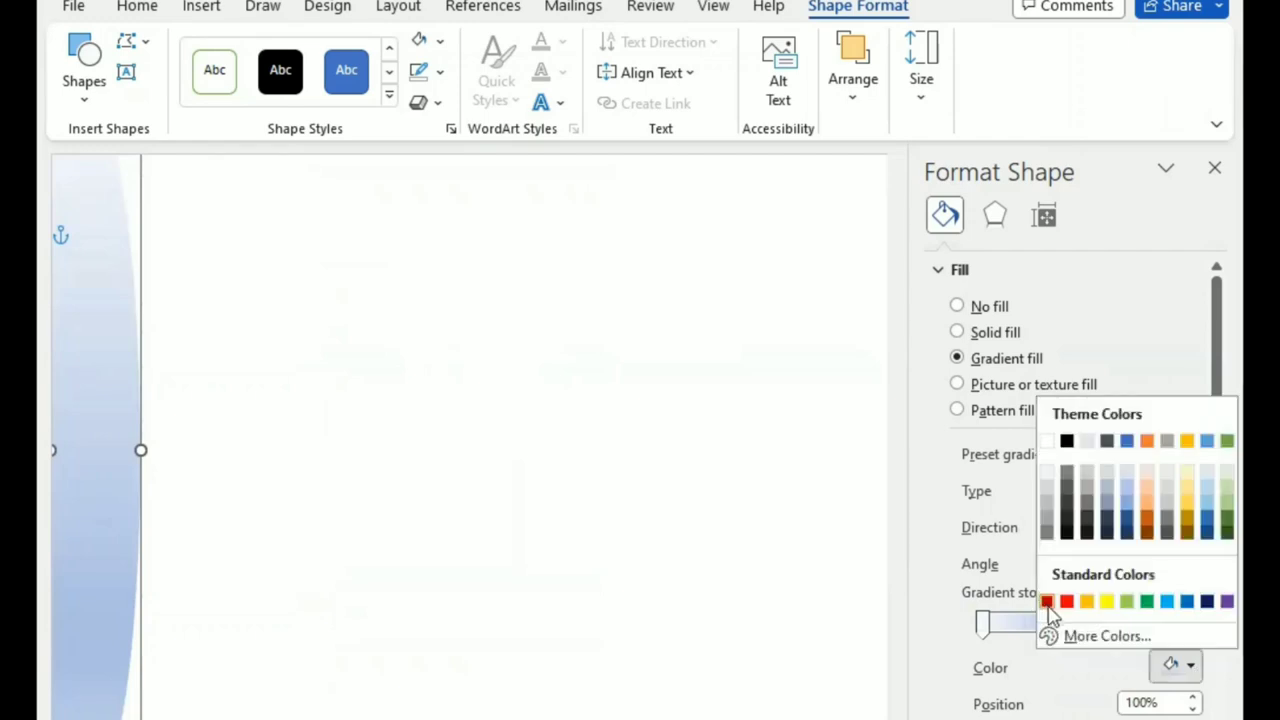
pyautogui.click(1054, 601)
# Make the left stop red, delete the 83% stop, and set the middle stop to 50%
pyautogui.click(983, 628)
pyautogui.click(1180, 667)
pyautogui.click(1054, 601)
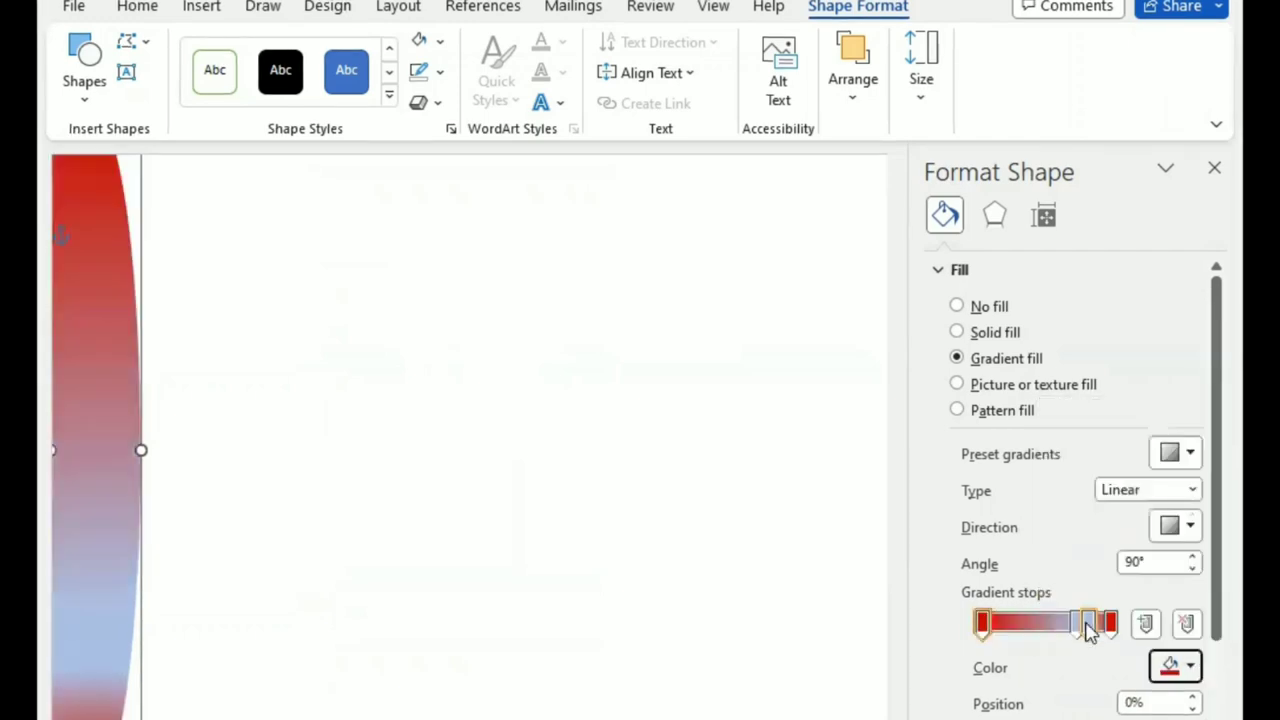
pyautogui.click(1088, 628)
pyautogui.click(1187, 624)
pyautogui.moveTo(1080, 622); pyautogui.dragTo(1058, 624)
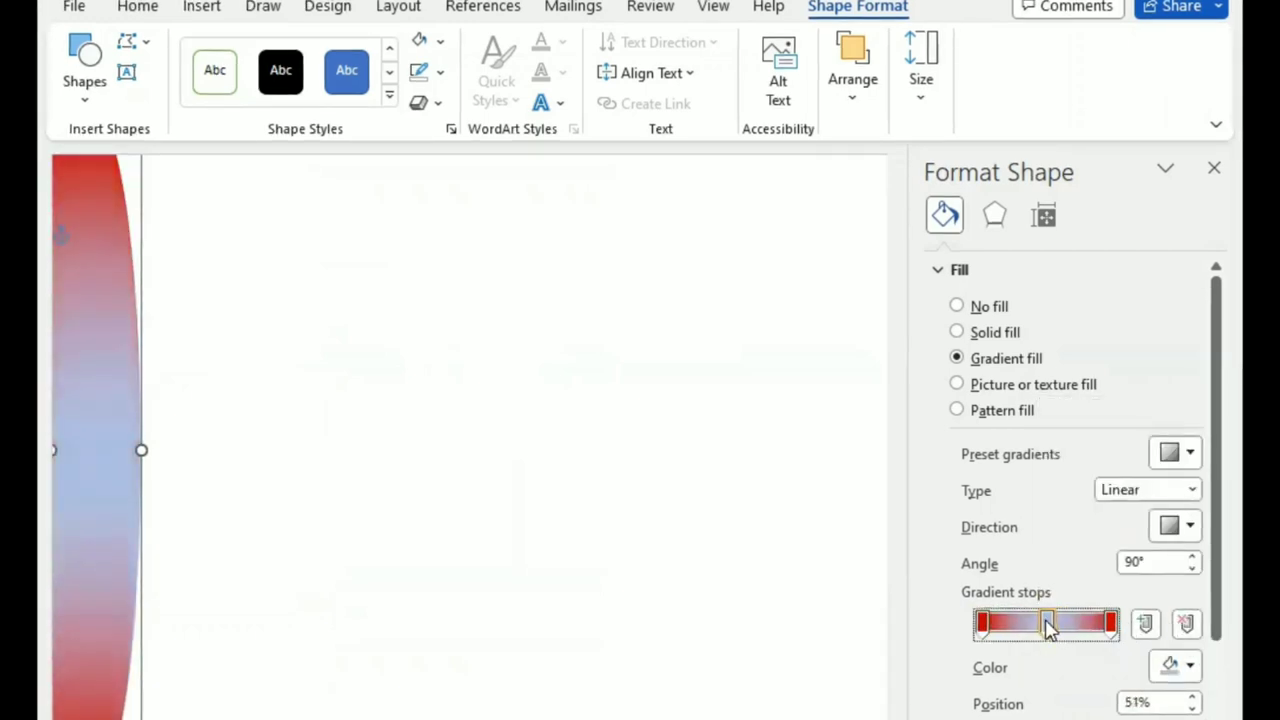
pyautogui.click(1046, 622)
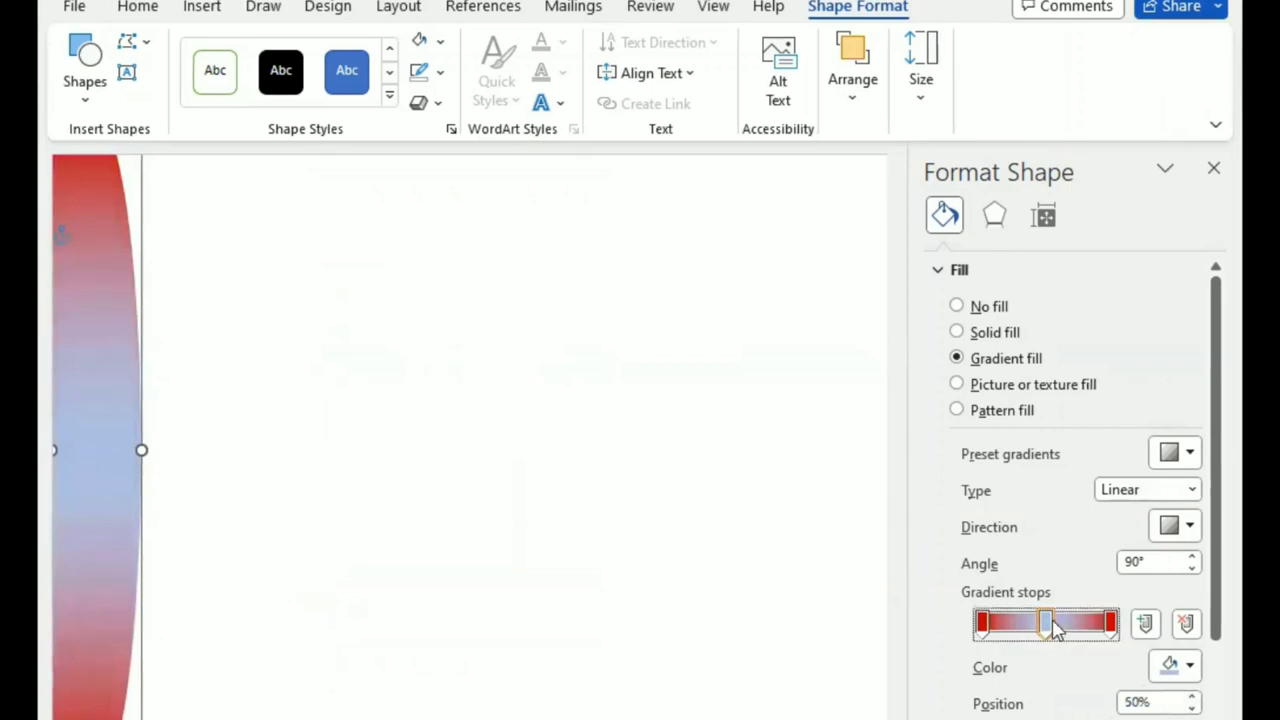
# Make the middle stop black and move the first stop to 12%, darkened
pyautogui.scroll(-1, 1105, 550)
pyautogui.click(1190, 612)
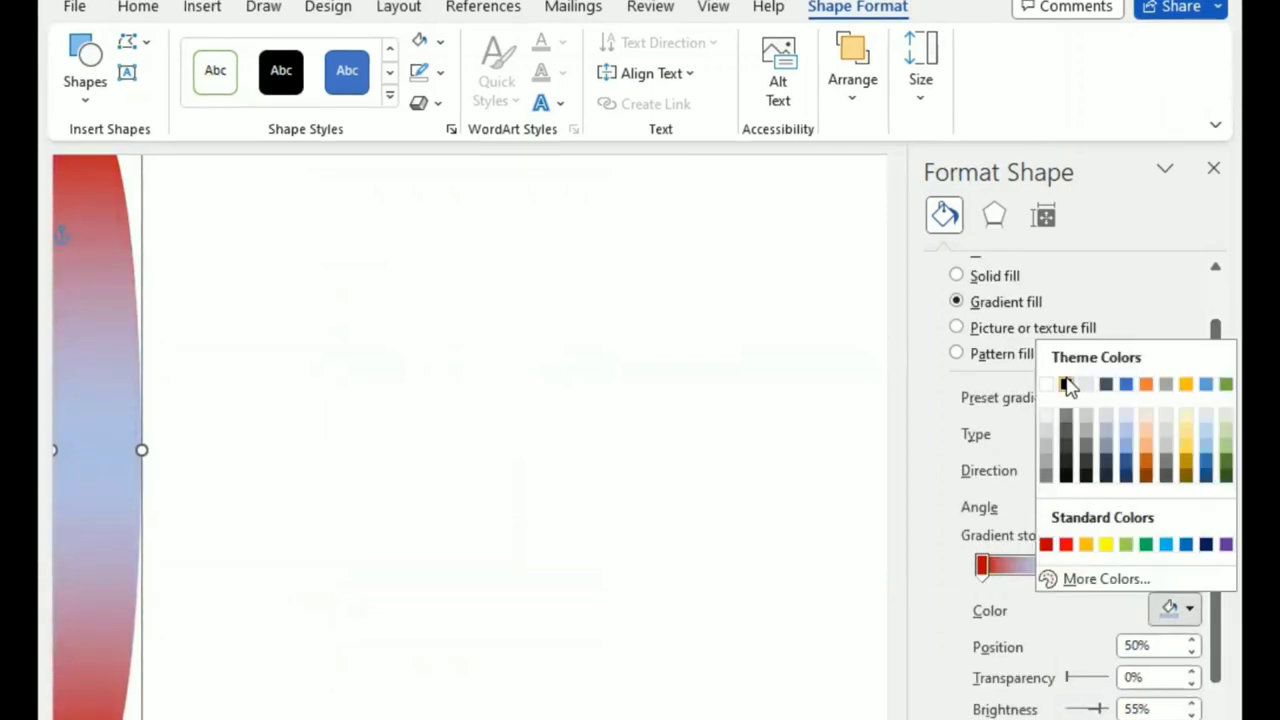
pyautogui.click(1068, 387)
pyautogui.moveTo(985, 568); pyautogui.dragTo(997, 572)
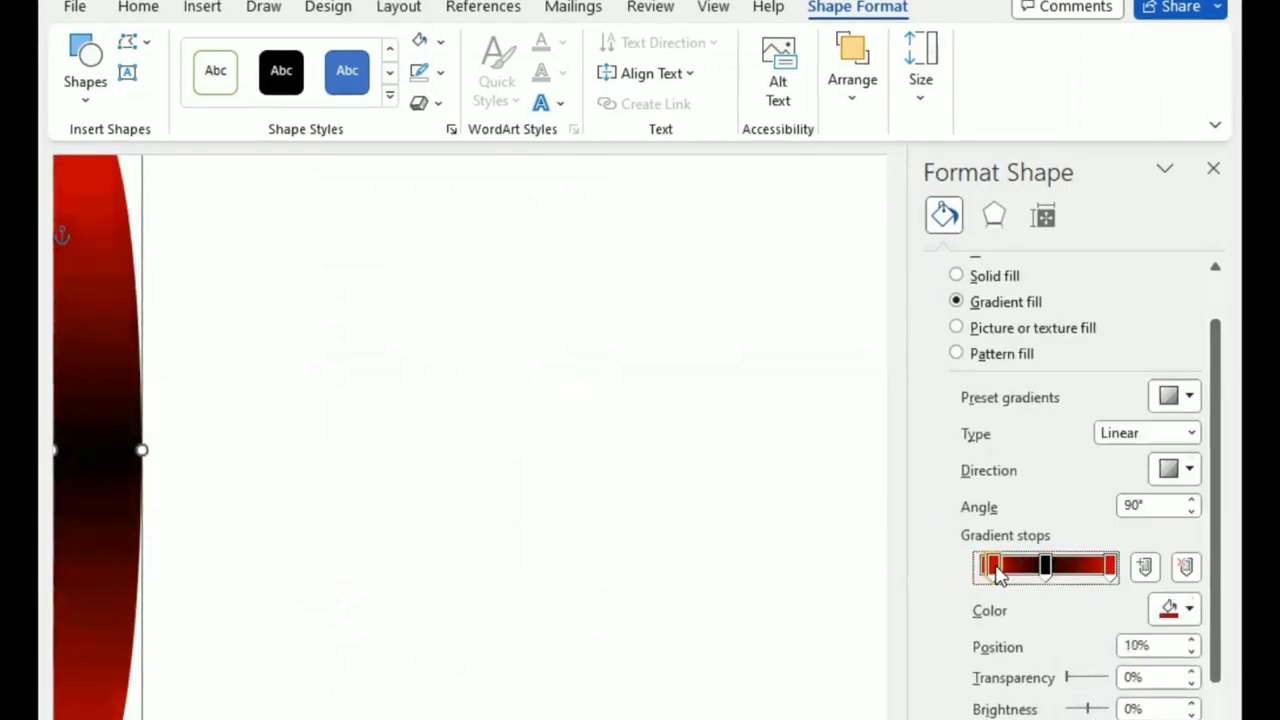
pyautogui.scroll(-6, 1185, 672)
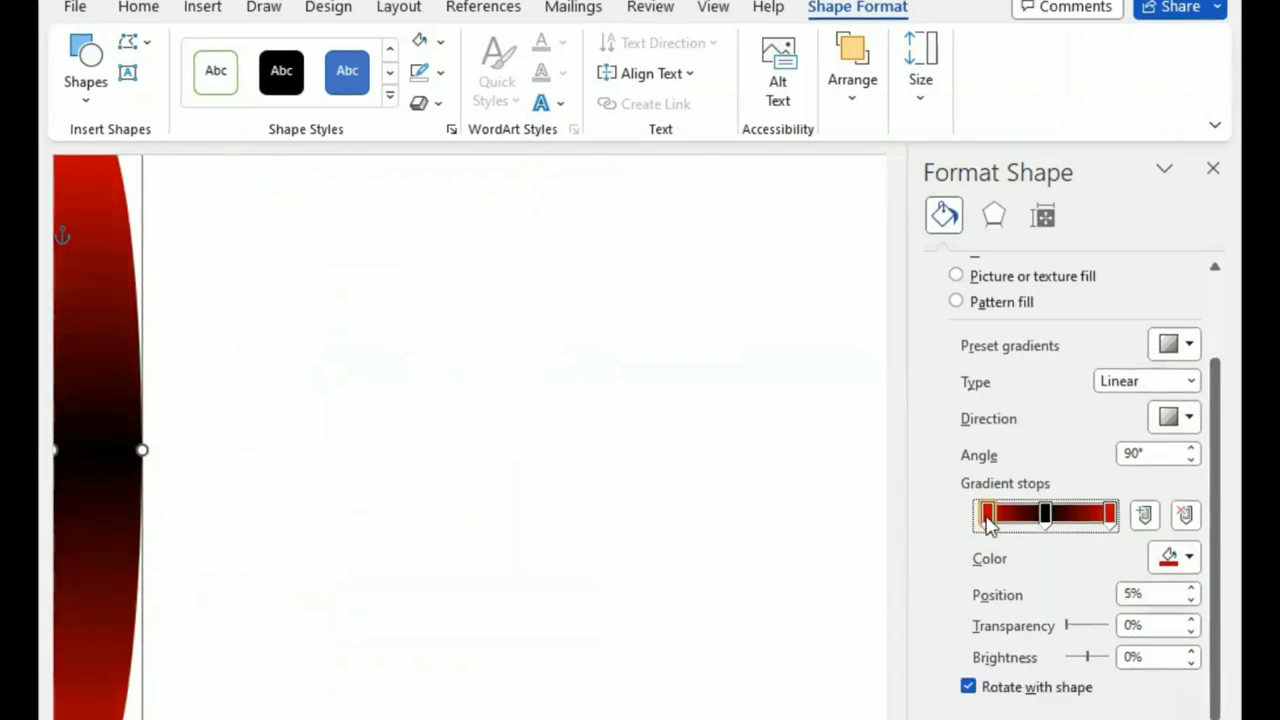
pyautogui.moveTo(988, 525); pyautogui.dragTo(996, 525)
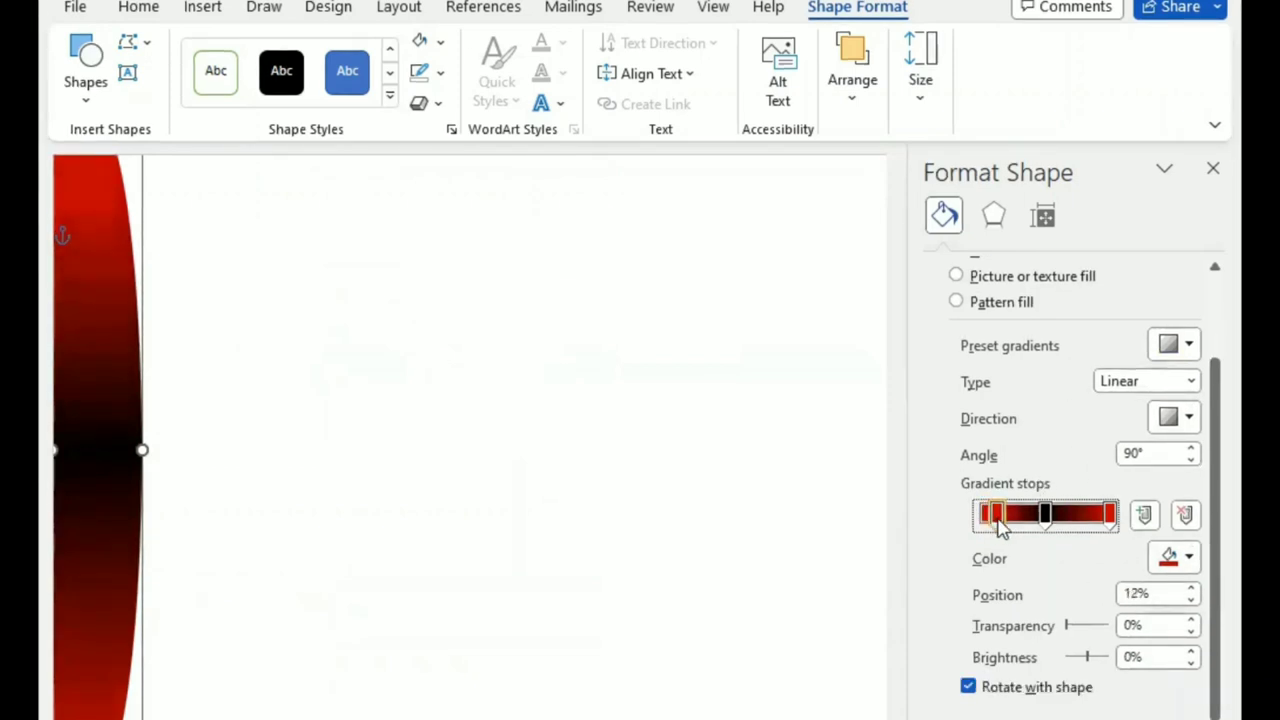
pyautogui.click(1193, 663)
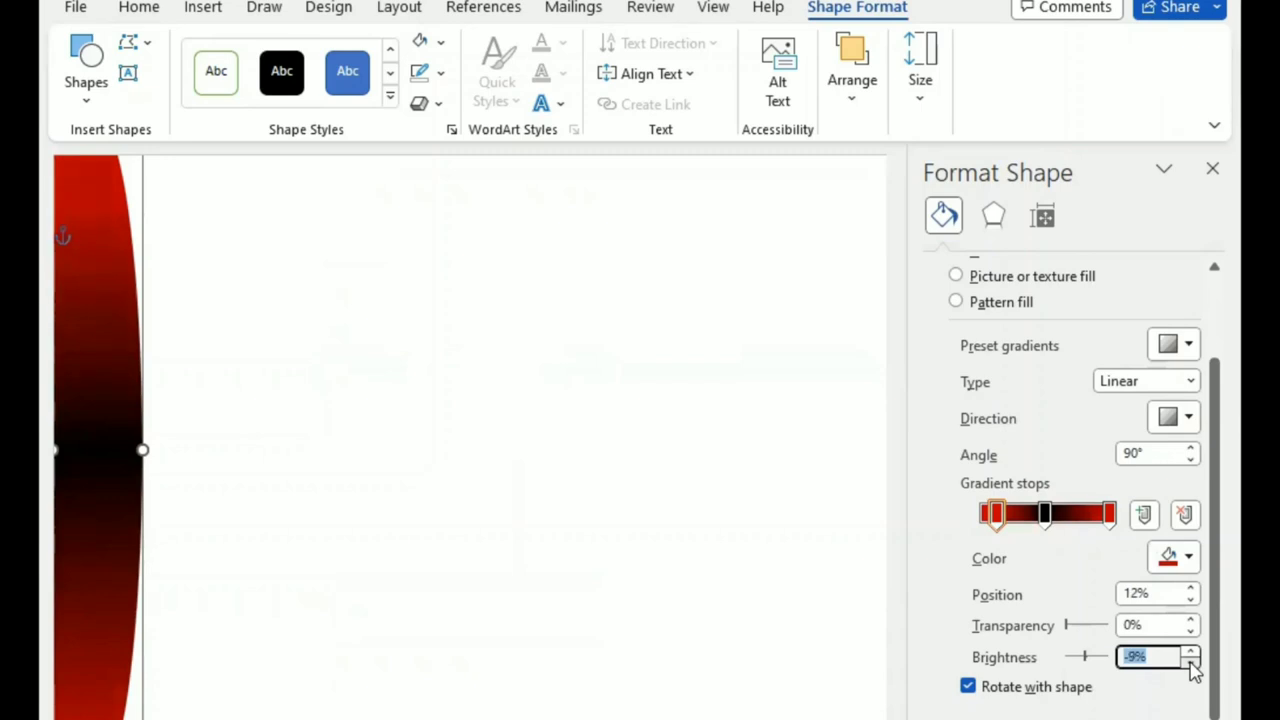
# Move the right stop to 88% with brightness -10%
pyautogui.moveTo(1108, 520); pyautogui.dragTo(1094, 520)
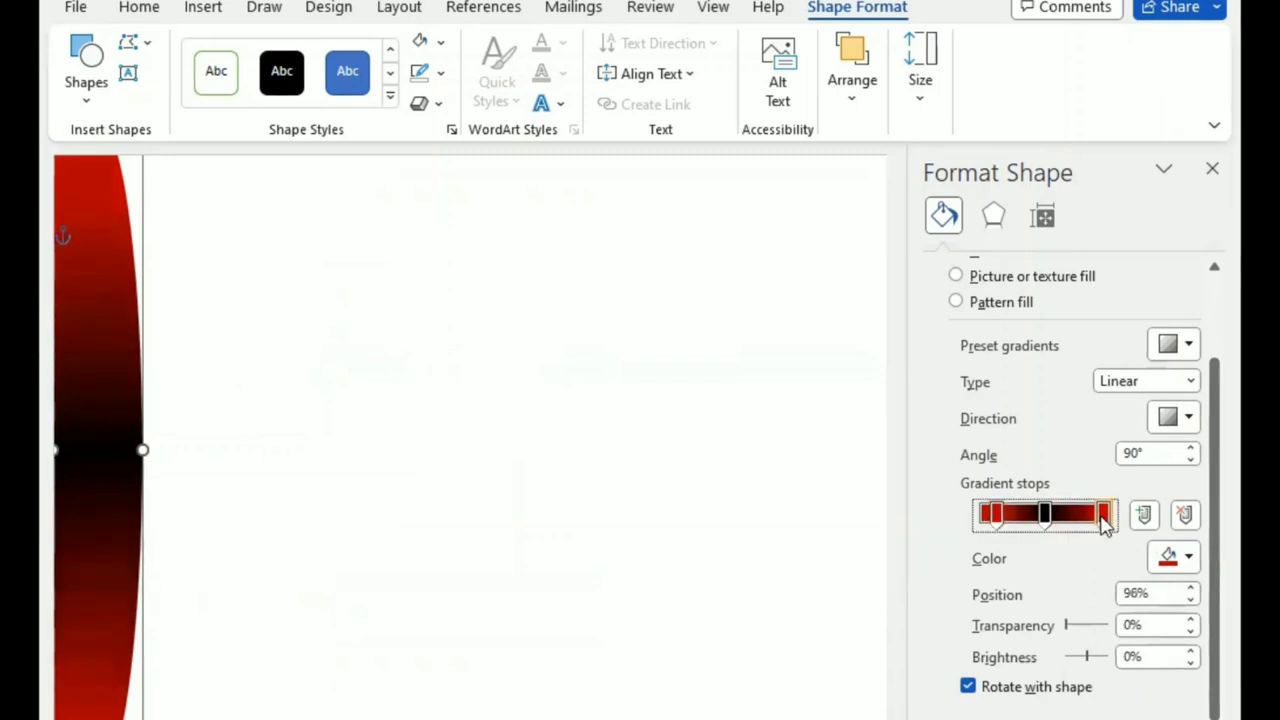
pyautogui.click(1192, 663)
pyautogui.click(1192, 663)
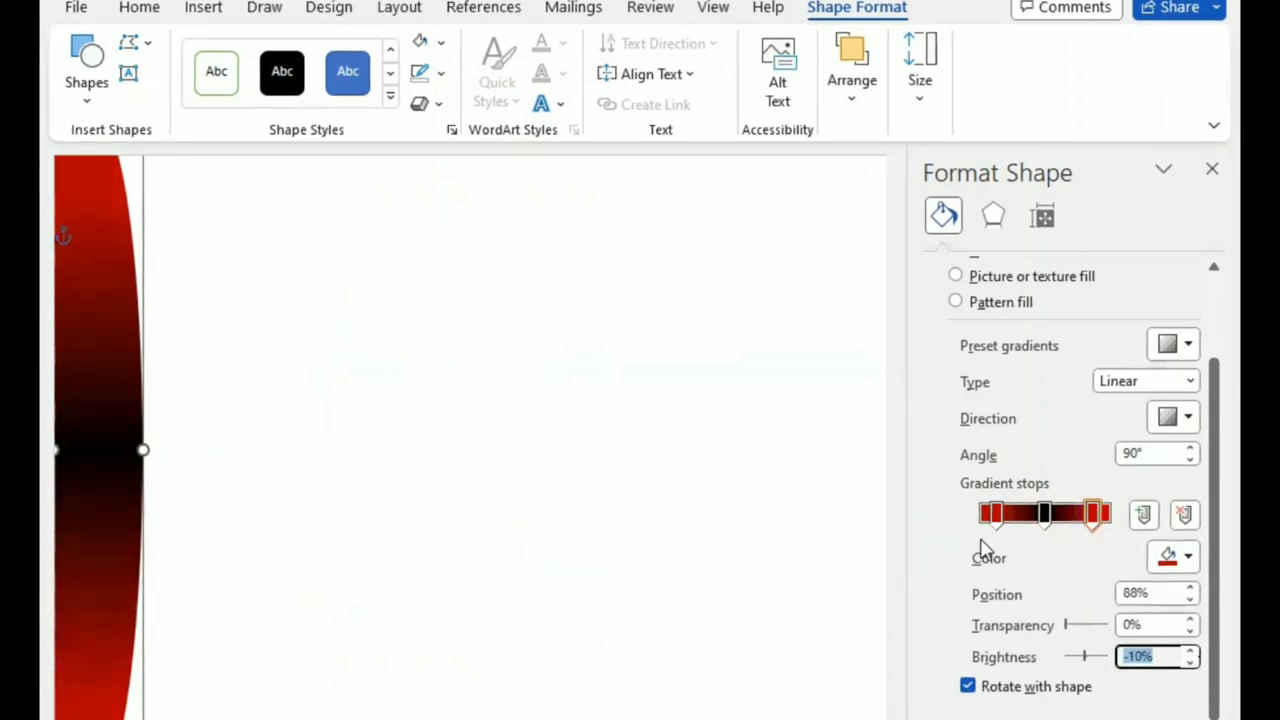
pyautogui.click(995, 515)
pyautogui.click(1097, 515)
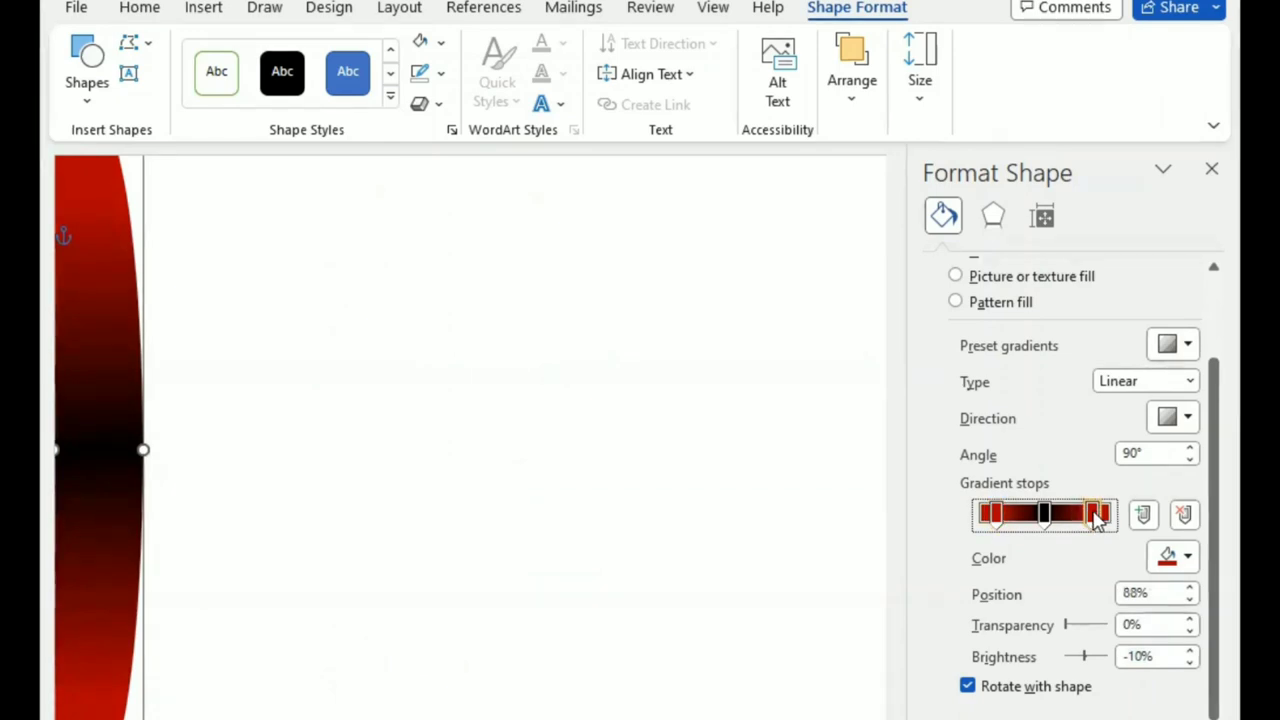
# Make the far-left and right-end stops black, with the end stop at 100%
pyautogui.click(984, 517)
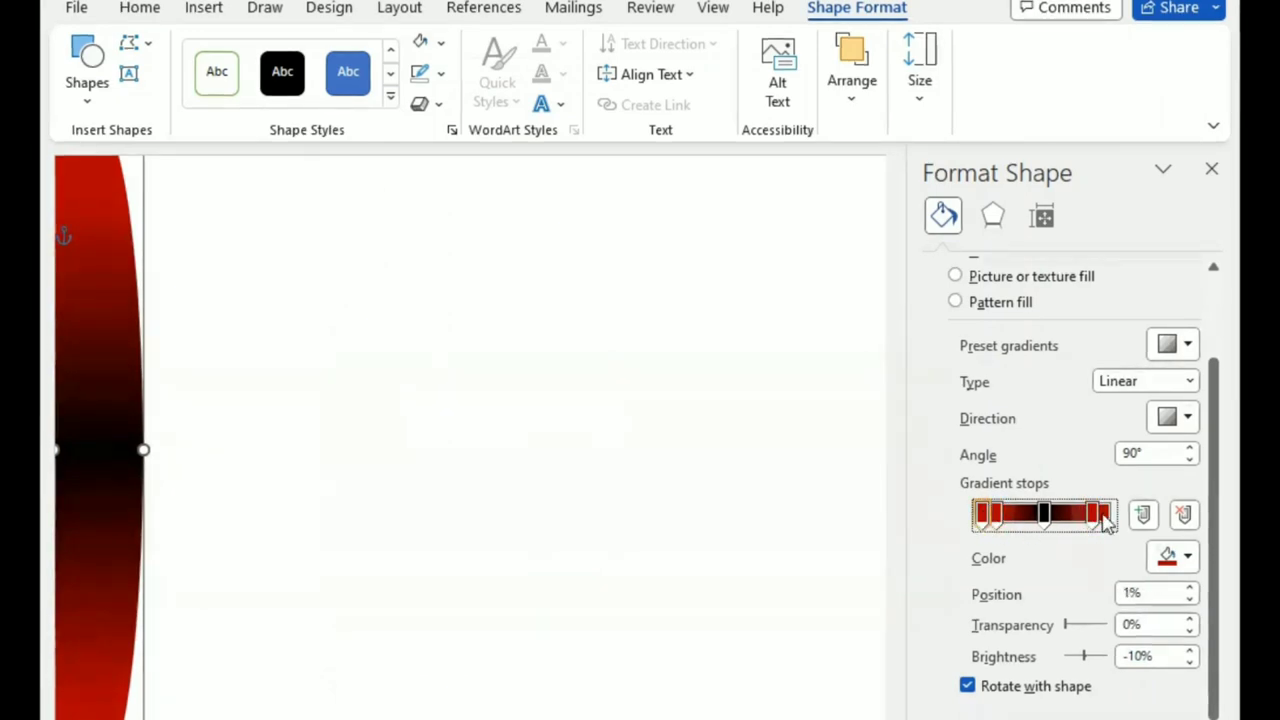
pyautogui.click(1189, 557)
pyautogui.click(1066, 331)
pyautogui.click(1107, 515)
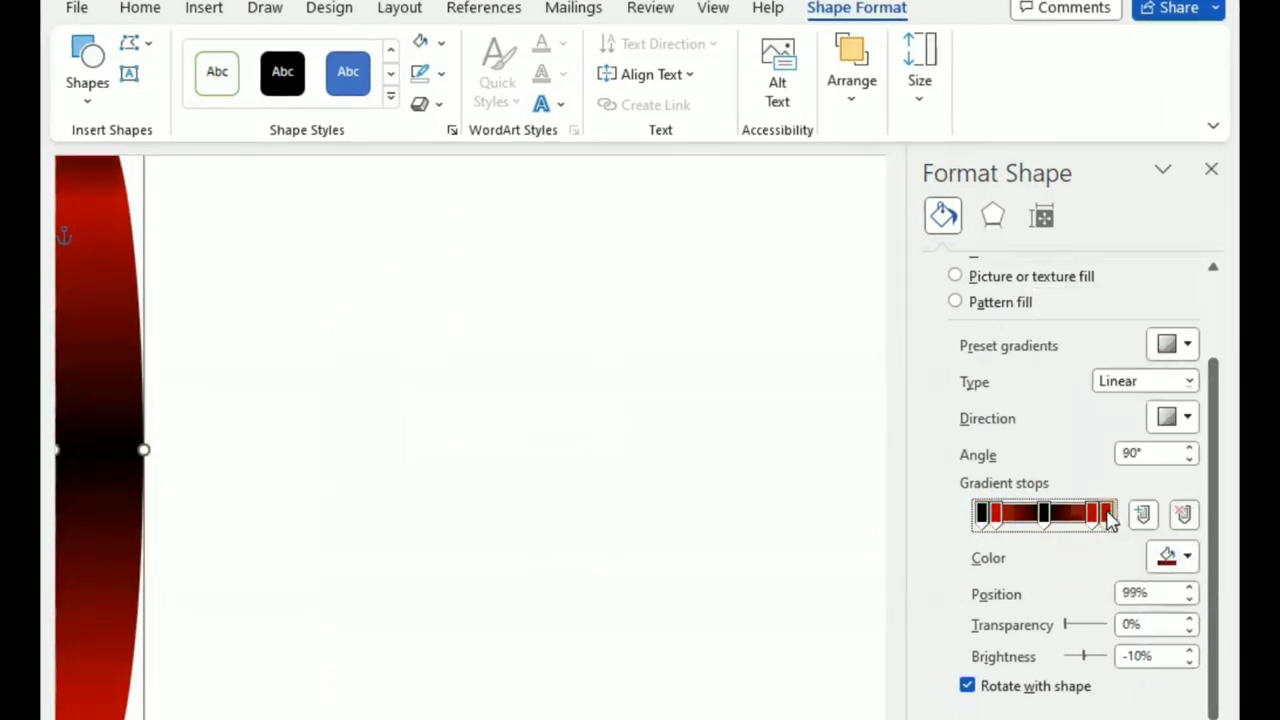
pyautogui.click(1189, 557)
pyautogui.click(1063, 334)
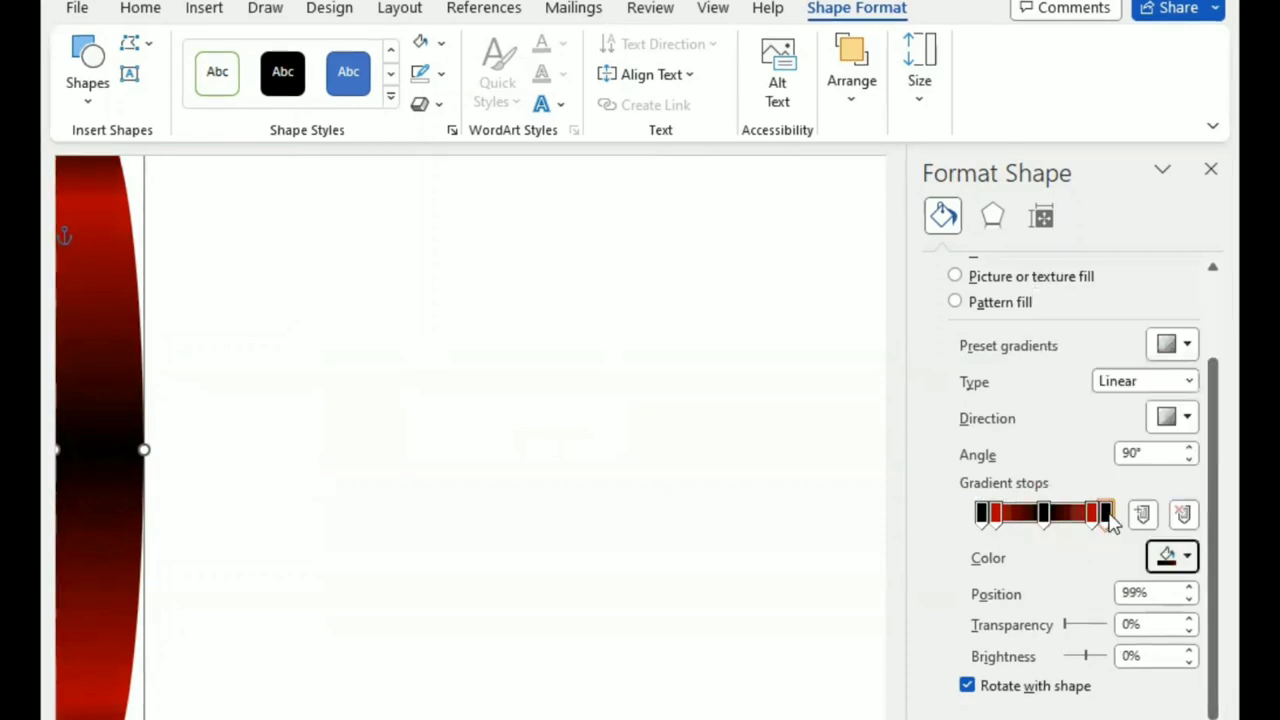
pyautogui.moveTo(1107, 515); pyautogui.dragTo(1116, 524)
pyautogui.click(981, 516)
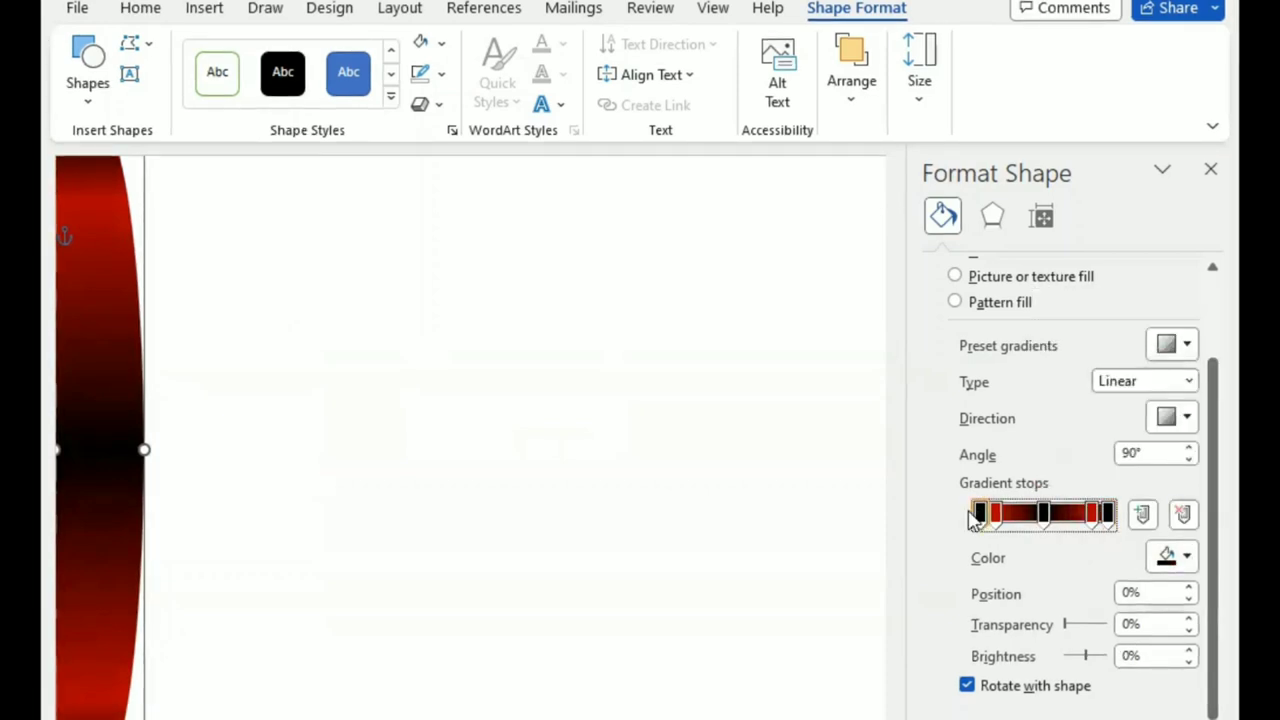
# Set the gradient direction to 0° so it runs horizontally across the band
pyautogui.click(1190, 418)
pyautogui.click(1157, 458)
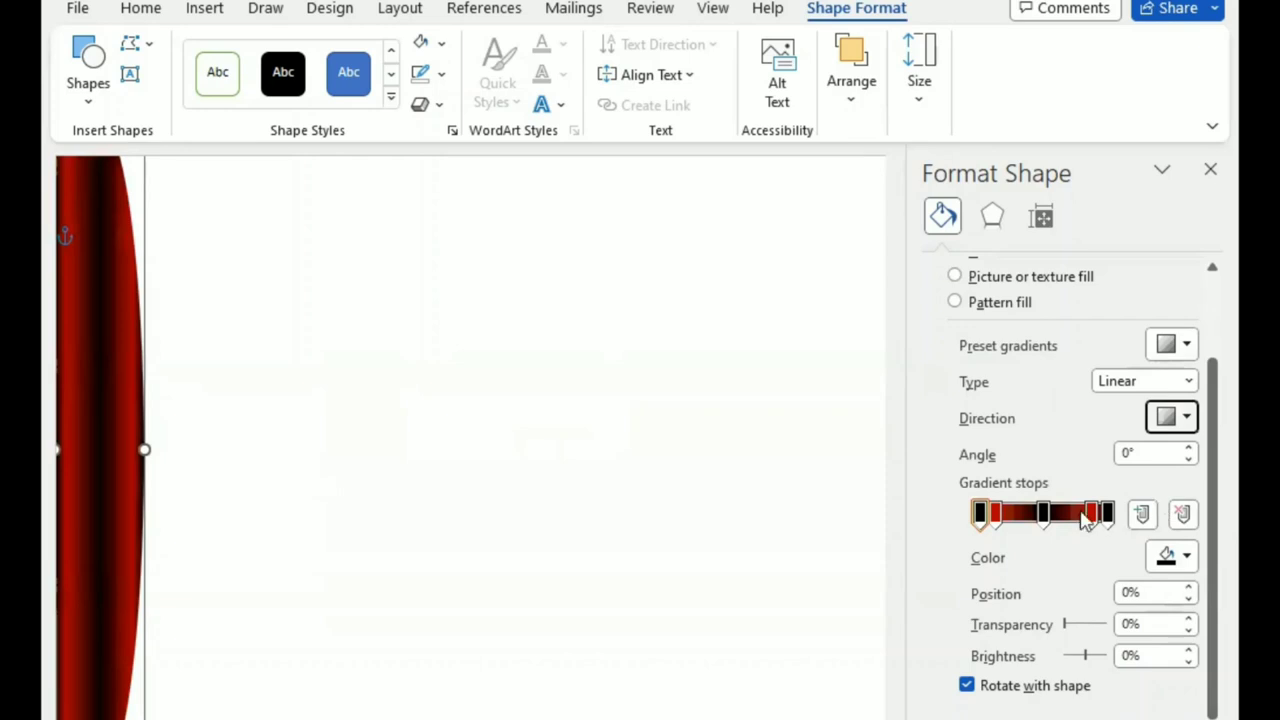
pyautogui.click(992, 515)
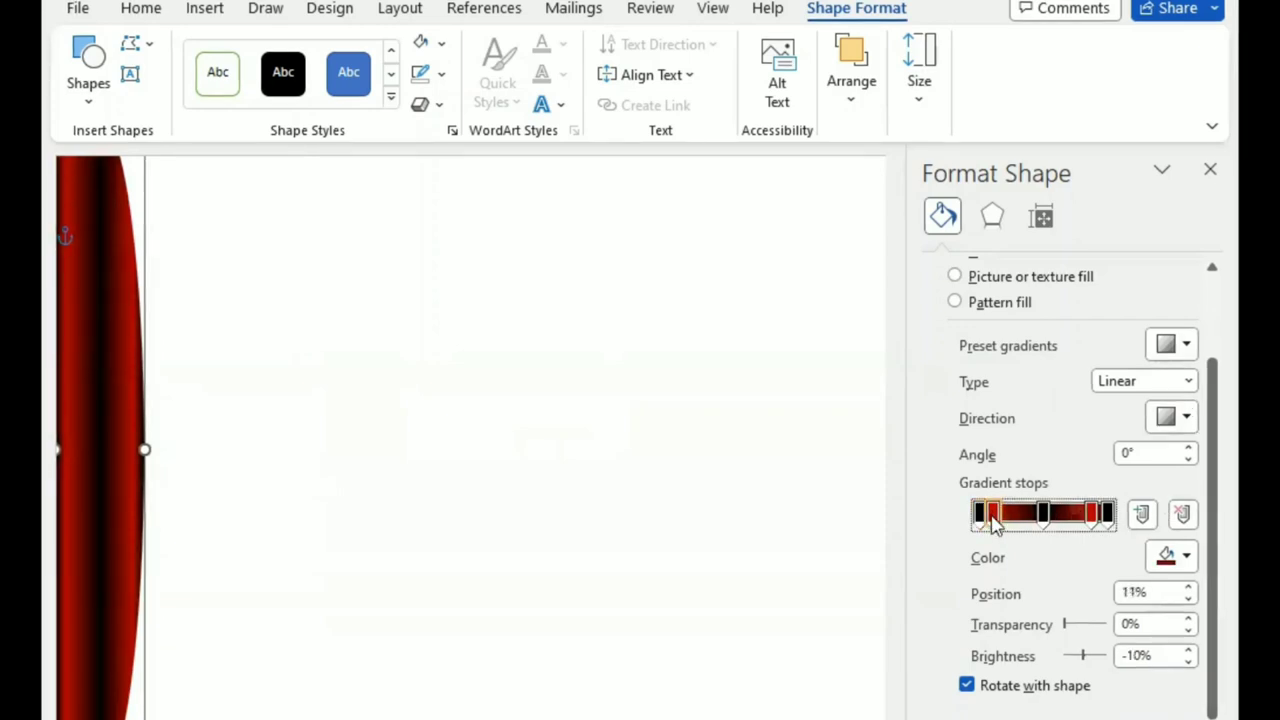
pyautogui.click(1092, 515)
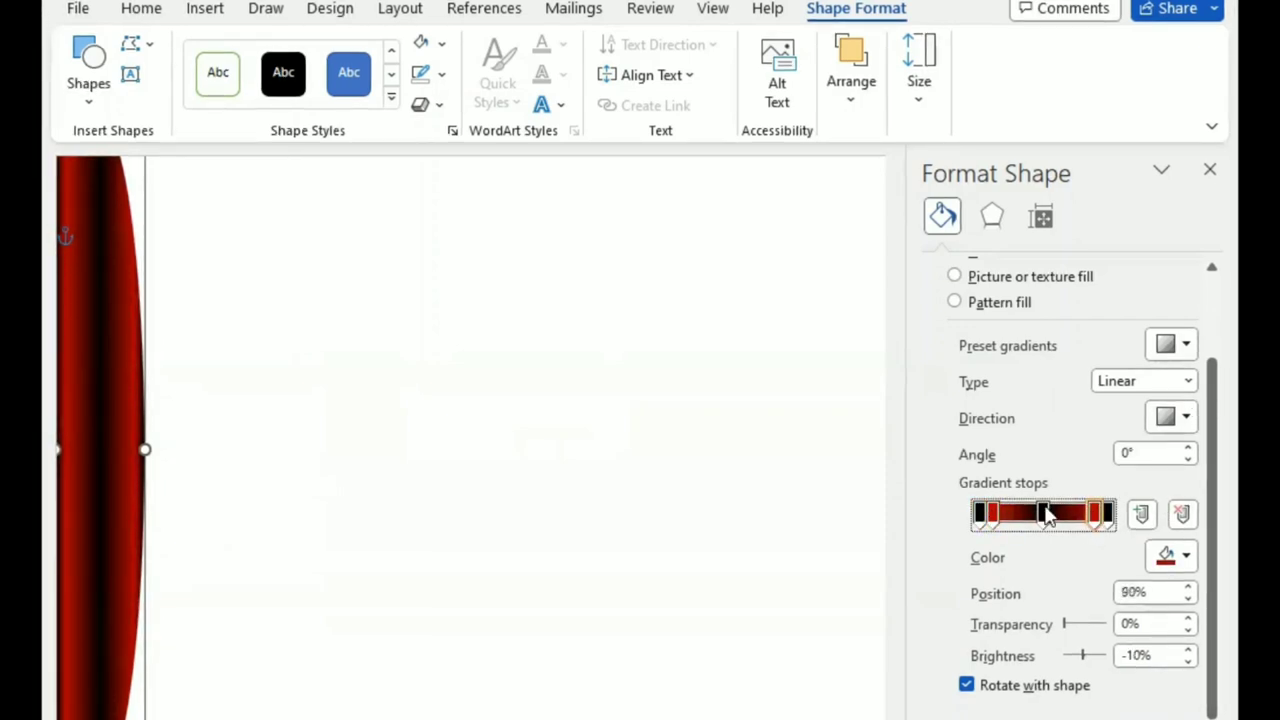
pyautogui.click(1210, 169)
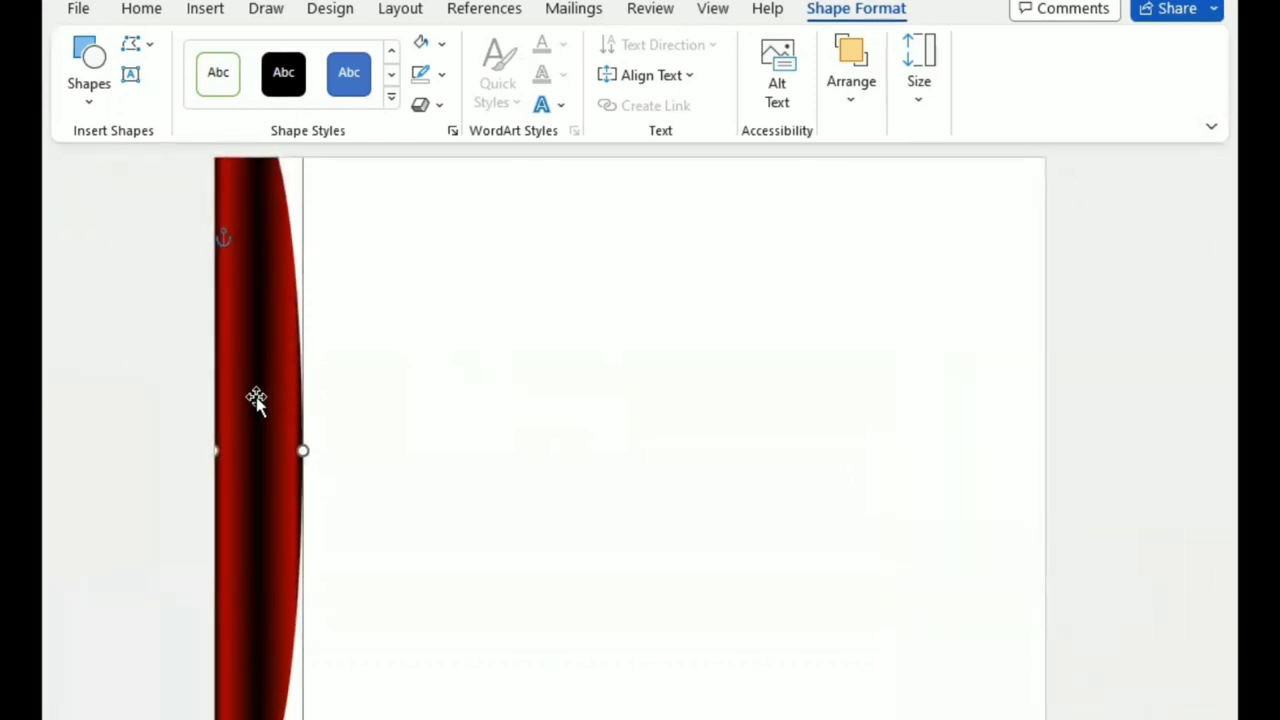
# Shift and widen the duplicate strip, and delete its black 0% and 100% gradient stops
pyautogui.moveTo(256, 400)
pyautogui.mouseDown()
pyautogui.moveTo(256, 436)
pyautogui.moveTo(254, 414)
pyautogui.mouseUp()
pyautogui.moveTo(304, 451); pyautogui.dragTo(311, 449)
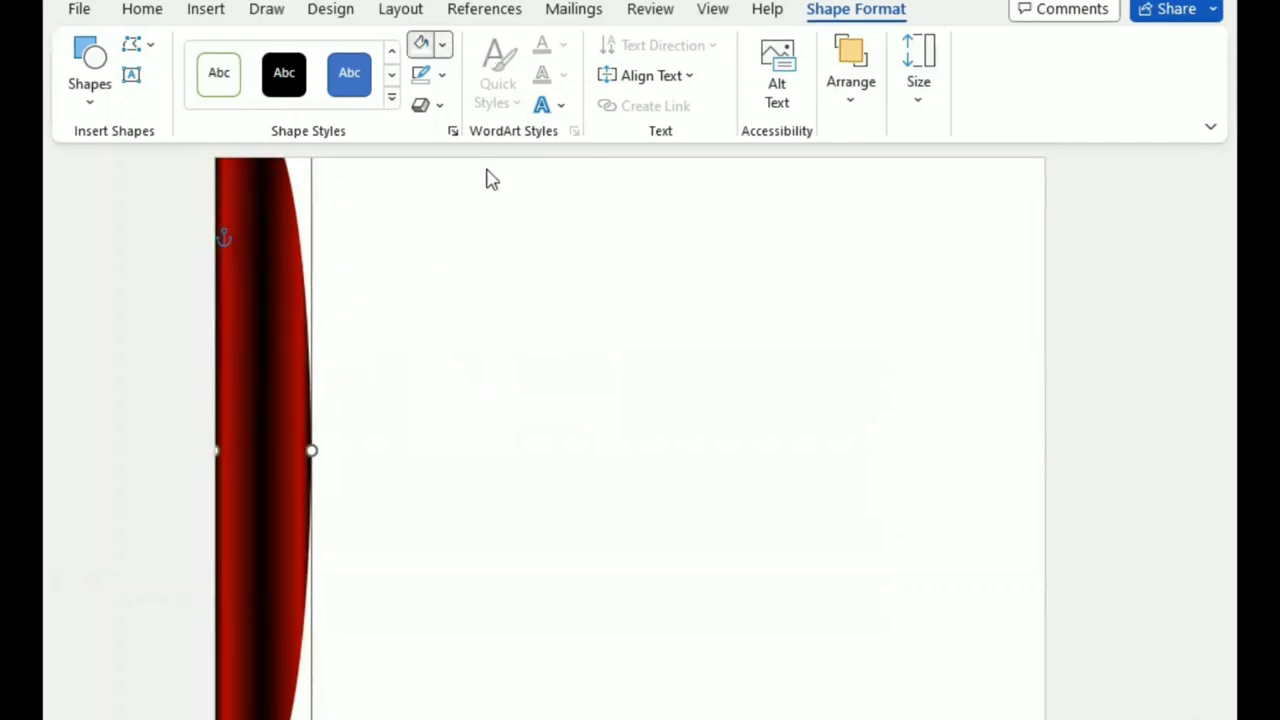
pyautogui.moveTo(540, 410)
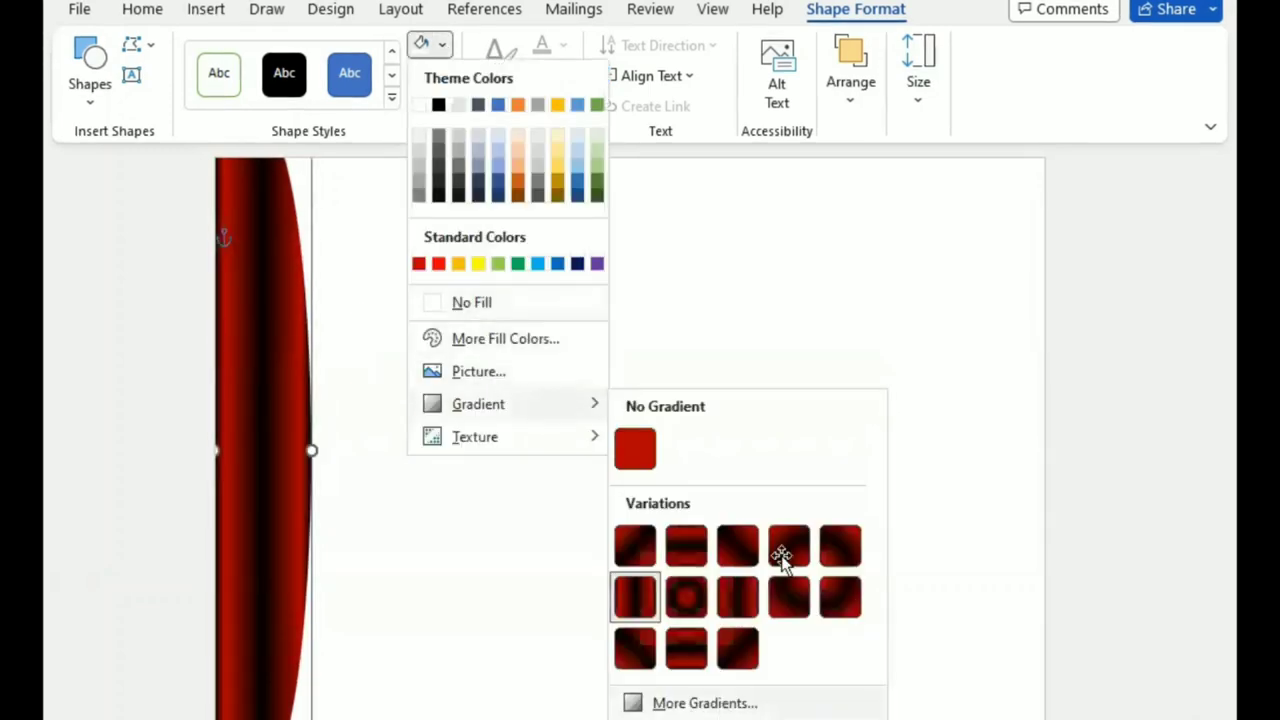
pyautogui.click(720, 706)
pyautogui.click(1180, 621)
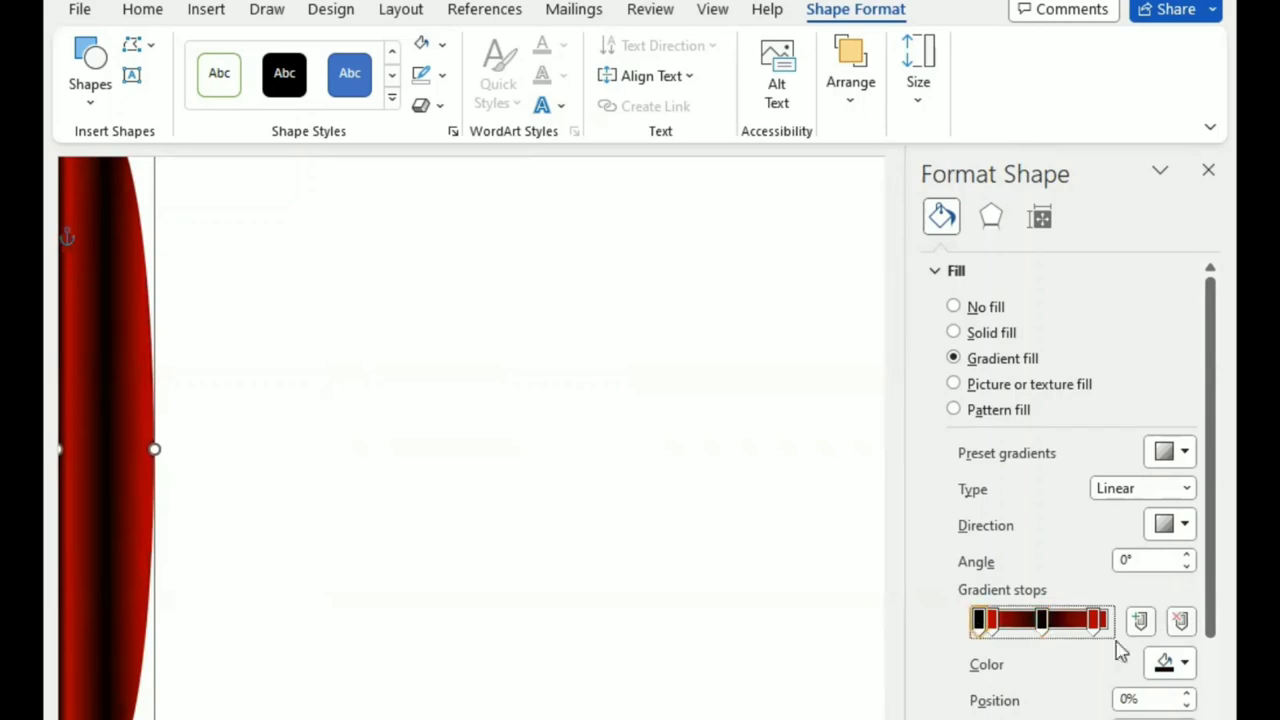
pyautogui.click(1180, 621)
# Make both end stops orange, right stop at 100%, with brightness -10%
pyautogui.hotkey('shift', 'Tab')
pyautogui.hotkey('shift', 'Tab')
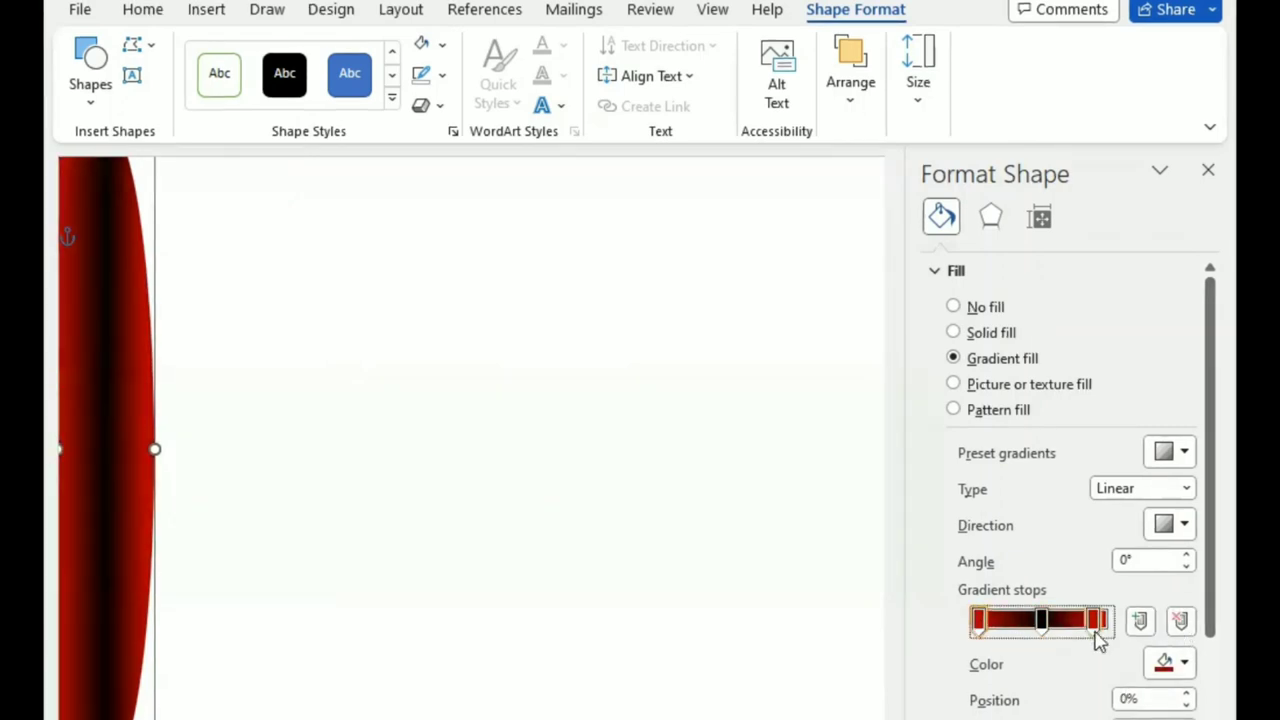
pyautogui.moveTo(1098, 625); pyautogui.dragTo(1106, 622)
pyautogui.click(1186, 662)
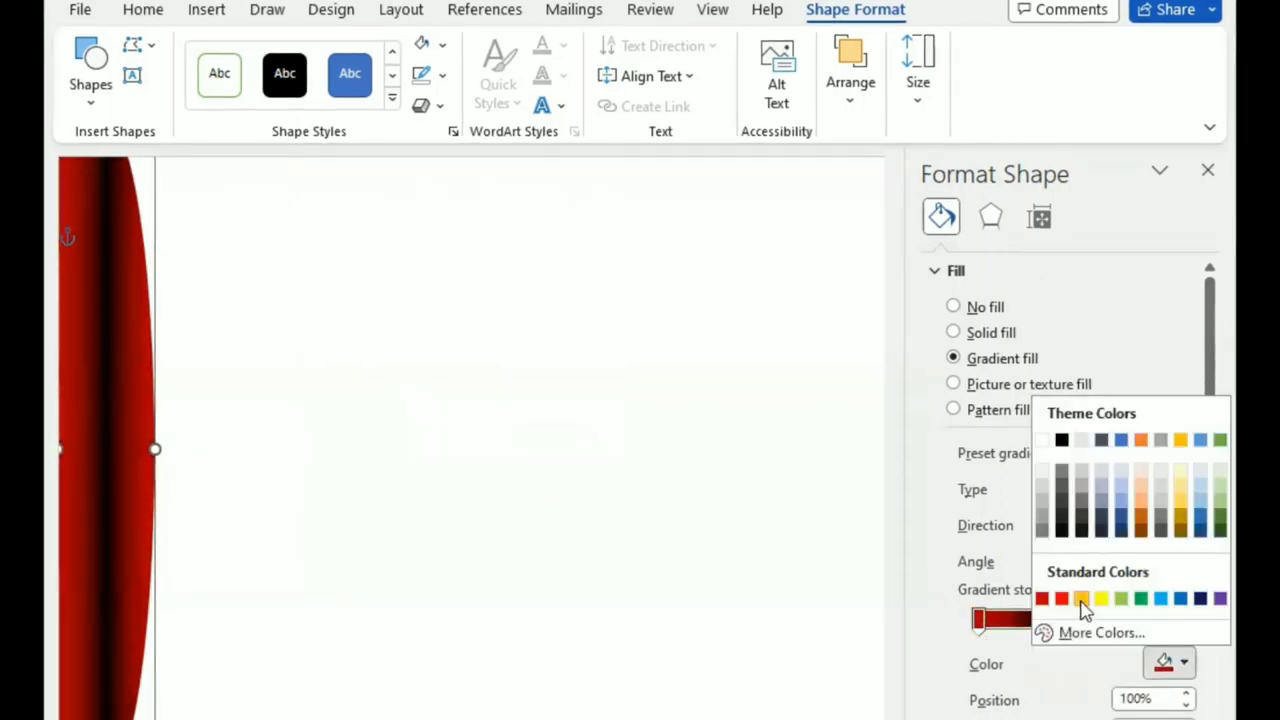
pyautogui.click(1087, 598)
pyautogui.click(977, 622)
pyautogui.click(1183, 662)
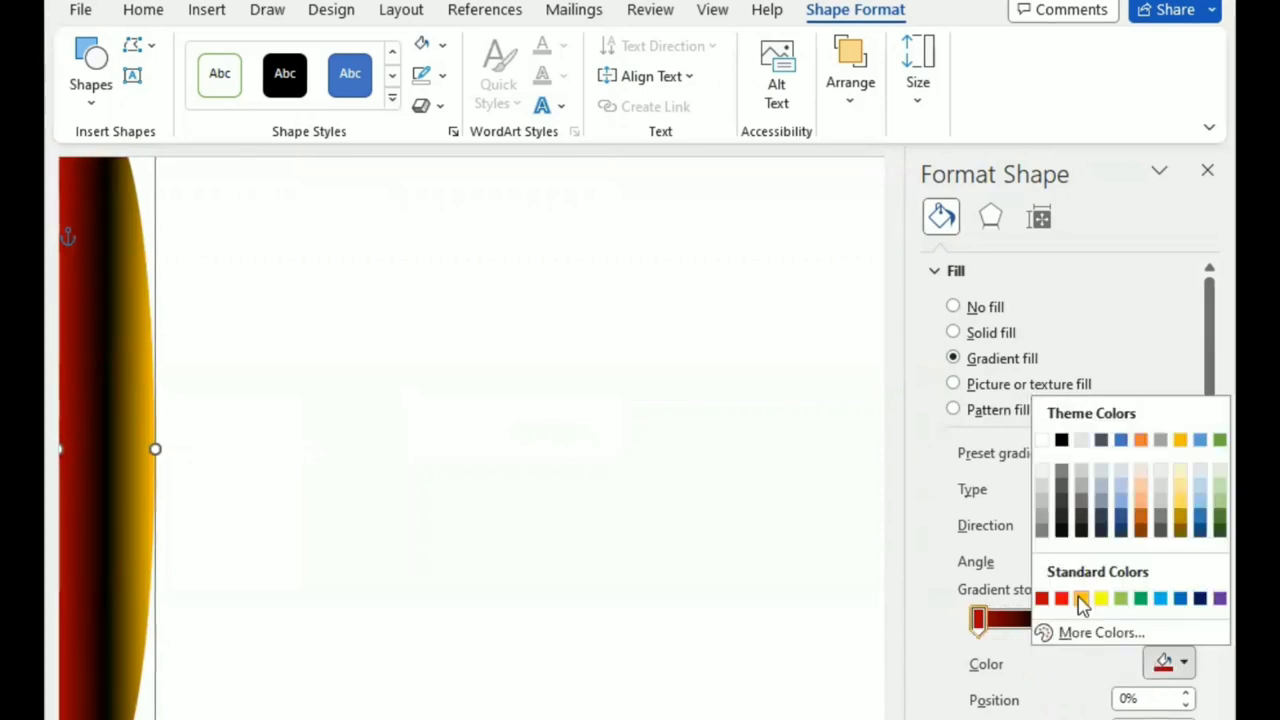
pyautogui.click(1080, 601)
pyautogui.scroll(-2, 1140, 598)
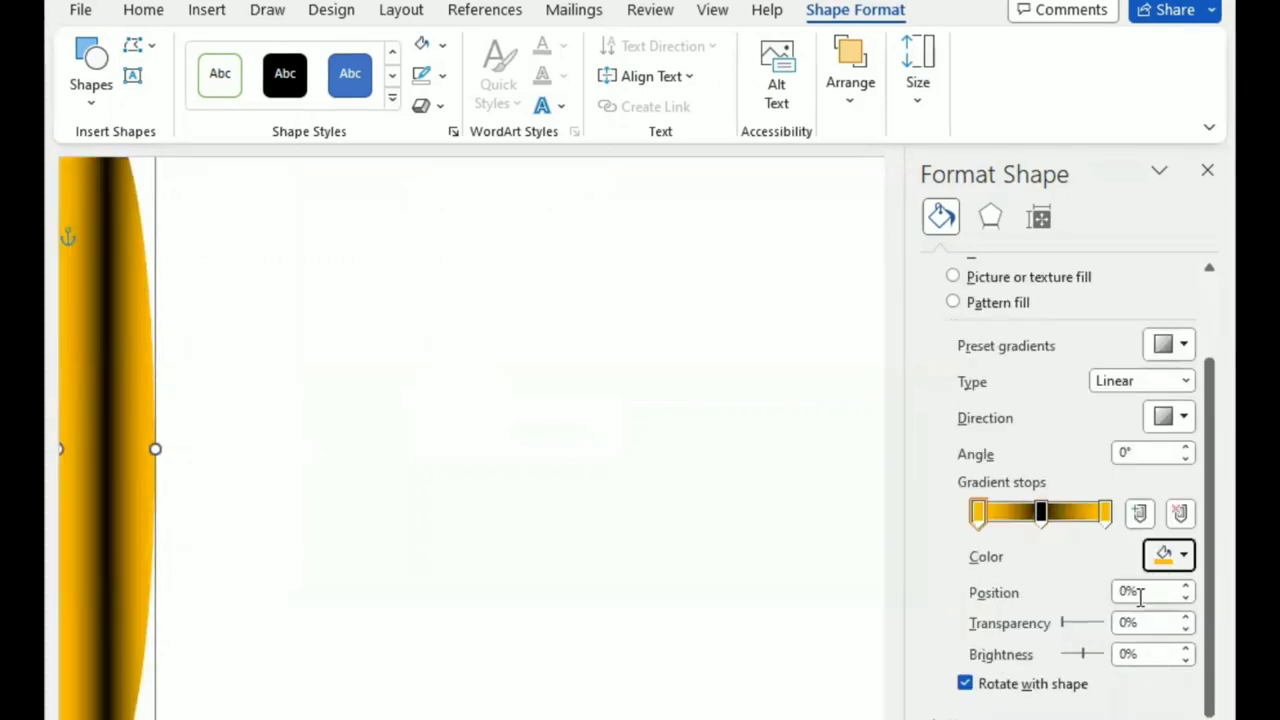
pyautogui.click(1186, 660)
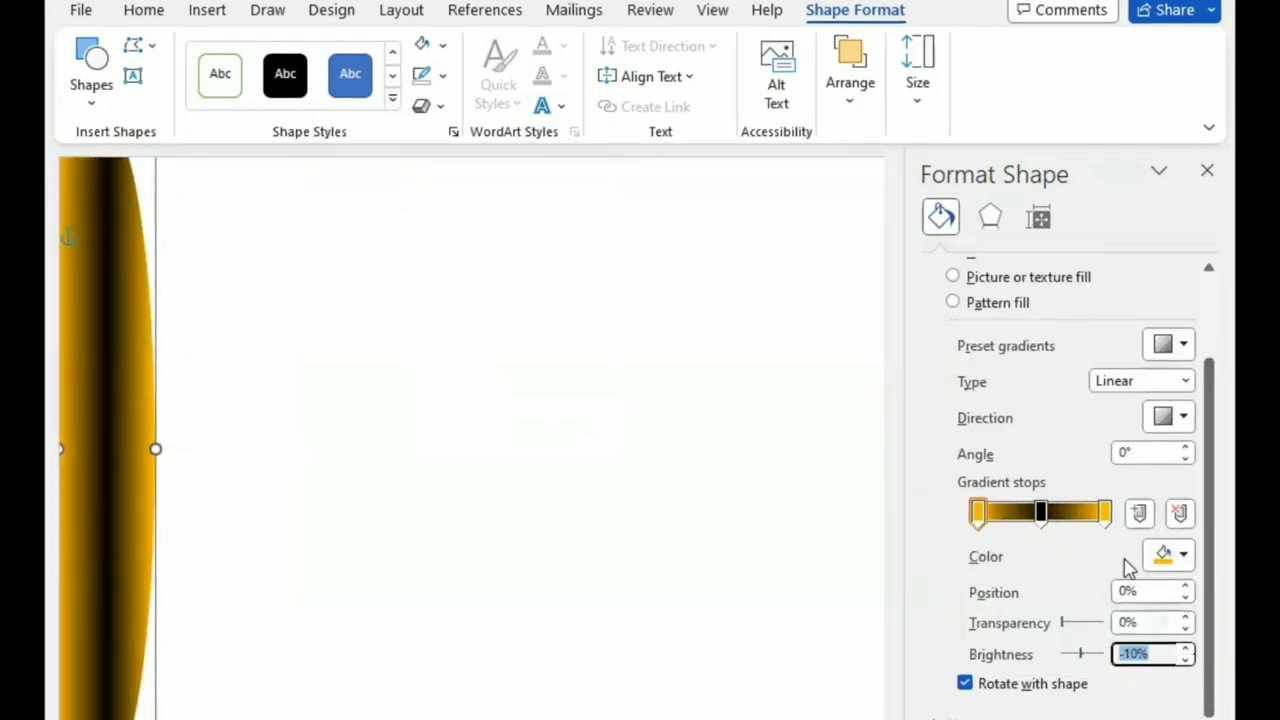
pyautogui.click(1186, 659)
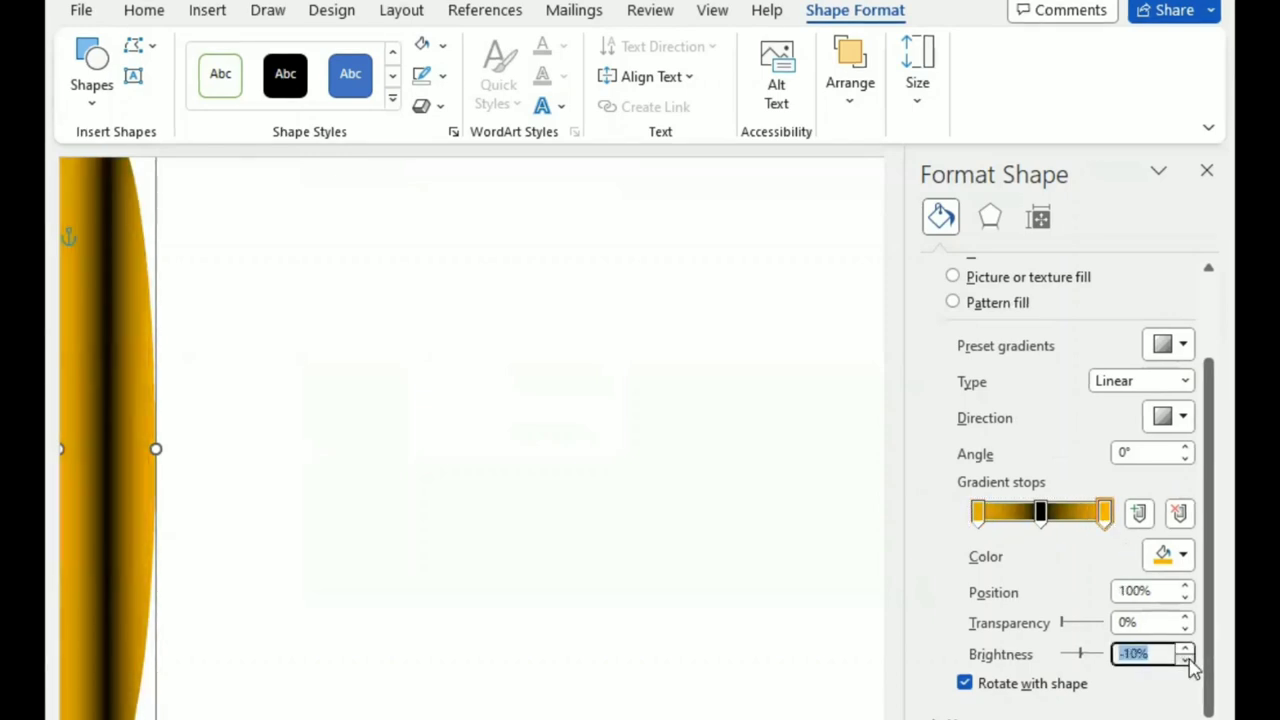
# Make the middle stop light gold at about 50% brightness, gradient angle 270°
pyautogui.click(1041, 515)
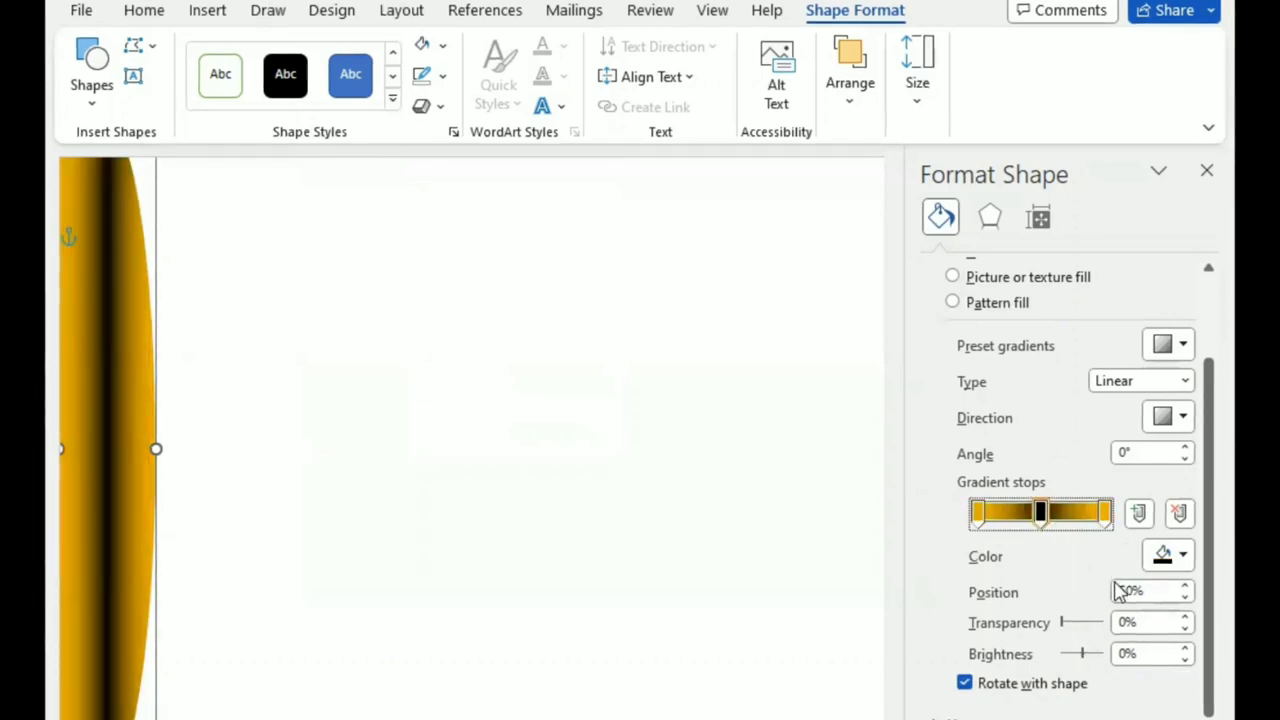
pyautogui.click(1175, 556)
pyautogui.click(1181, 399)
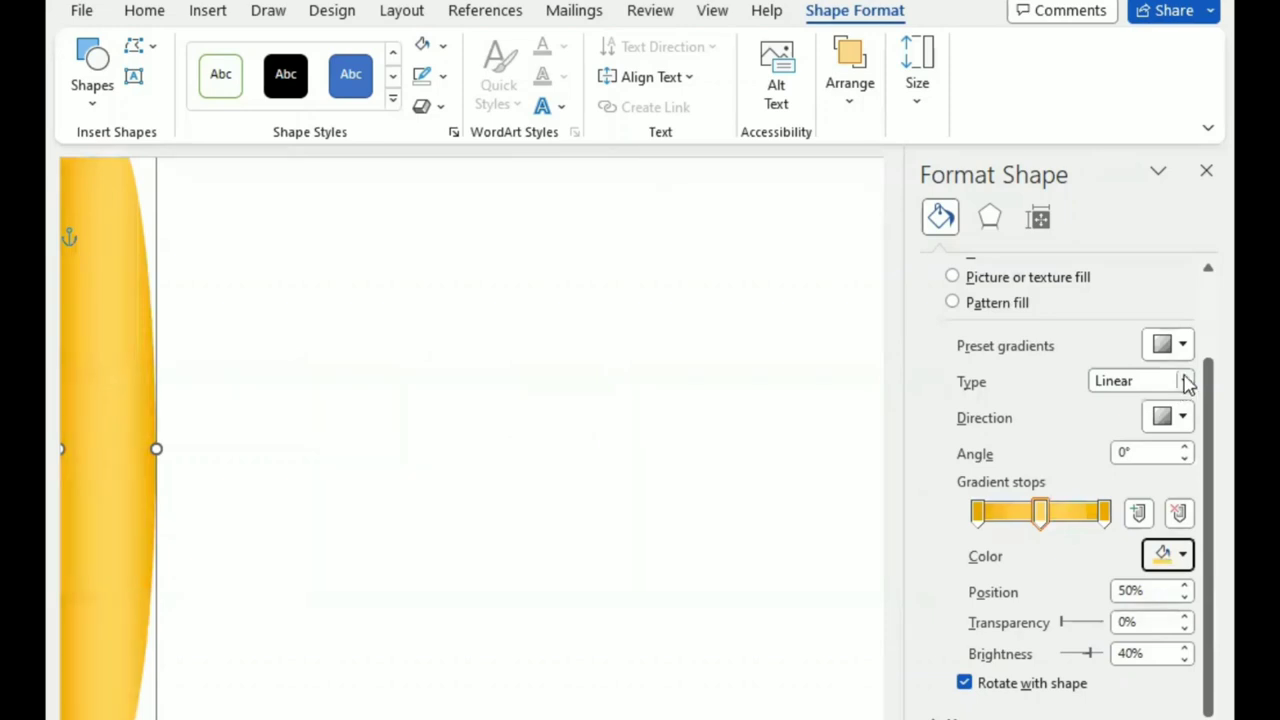
pyautogui.click(1183, 419)
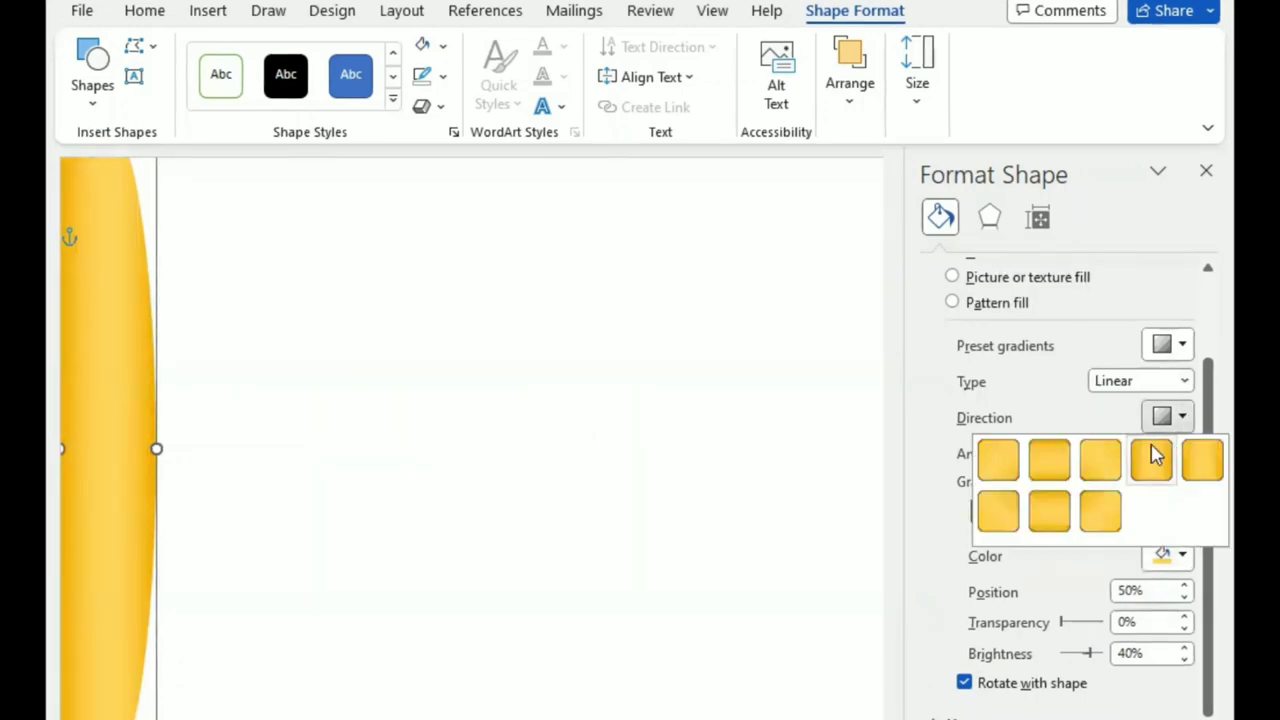
pyautogui.click(1049, 512)
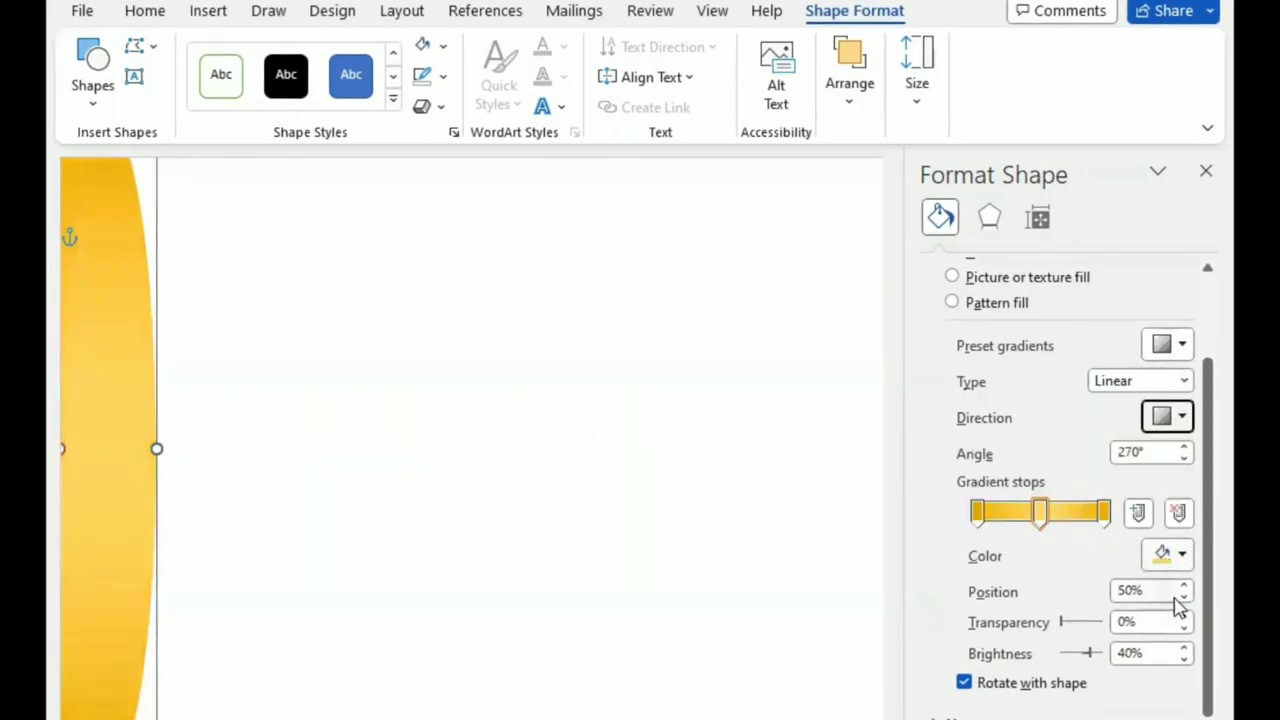
pyautogui.click(1184, 647)
pyautogui.click(1184, 647)
pyautogui.click(1184, 647)
pyautogui.click(1184, 647)
pyautogui.click(1184, 647)
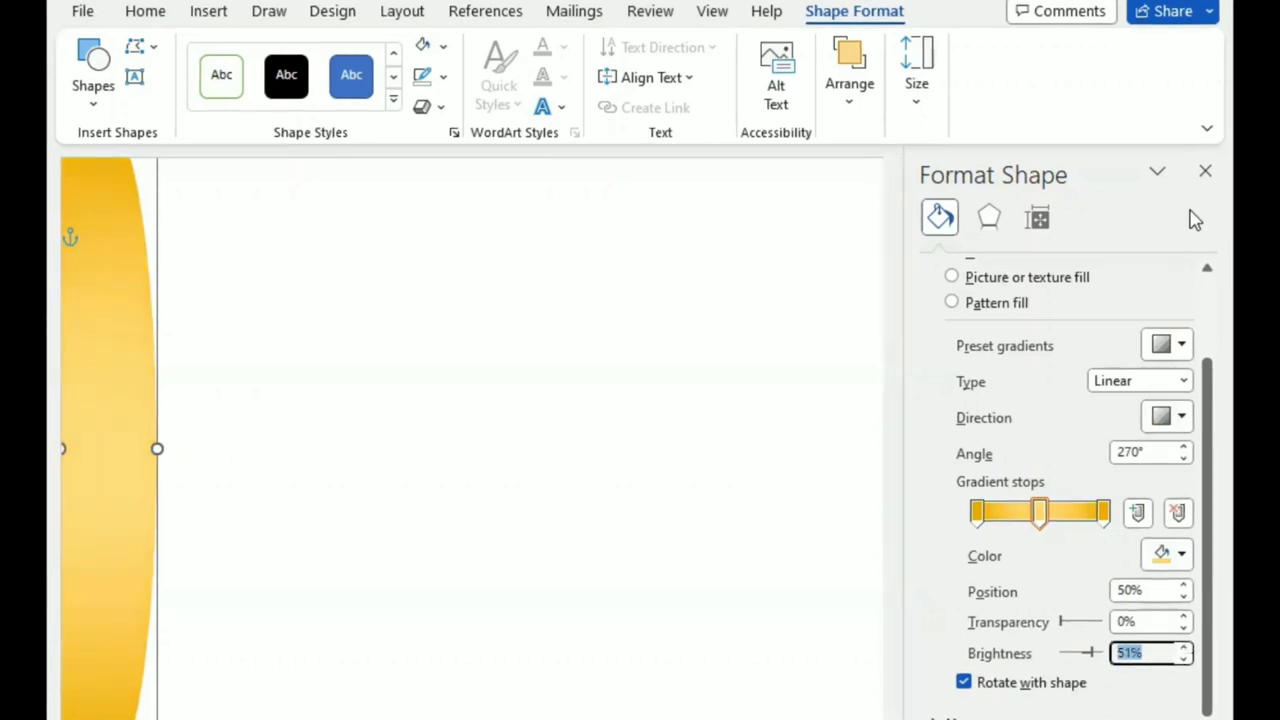
# Send the gold strip backward behind the red strip and narrow it slightly
pyautogui.click(1205, 171)
pyautogui.click(850, 100)
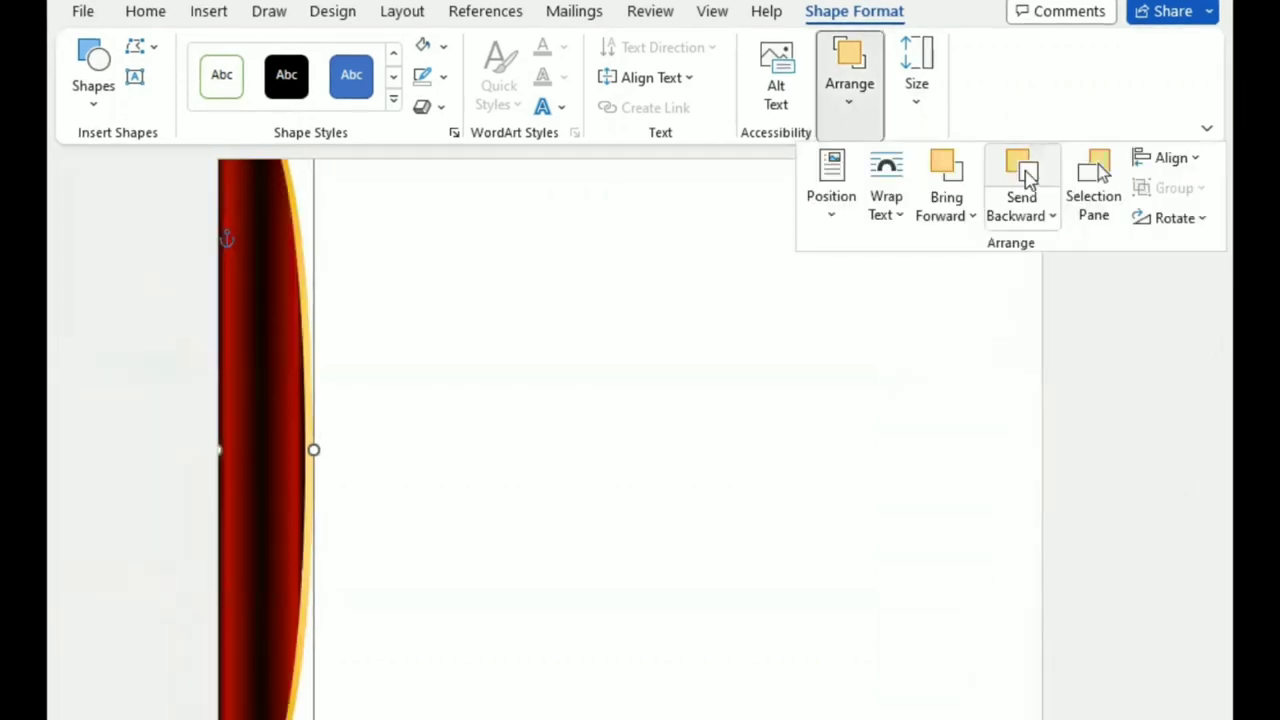
pyautogui.moveTo(314, 449); pyautogui.dragTo(308, 450)
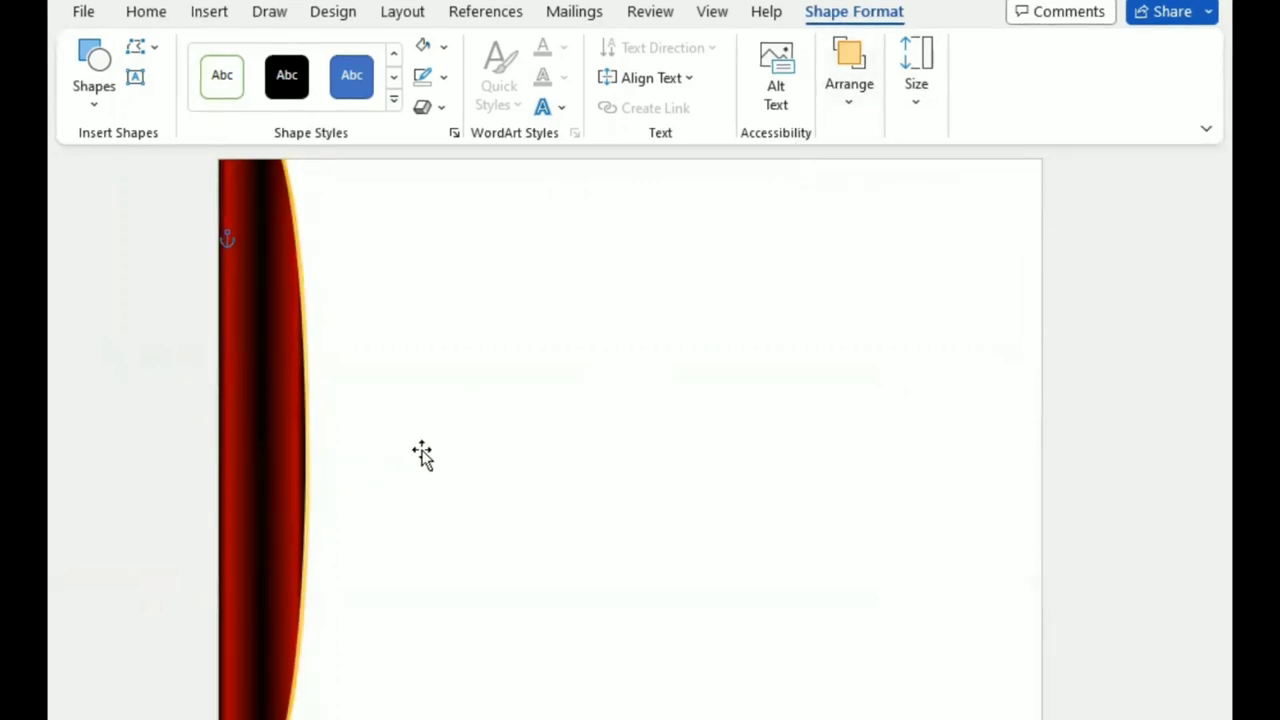
# Draw a right triangle near the page's right side
pyautogui.click(95, 100)
pyautogui.click(153, 390)
pyautogui.moveTo(880, 283); pyautogui.dragTo(995, 681)
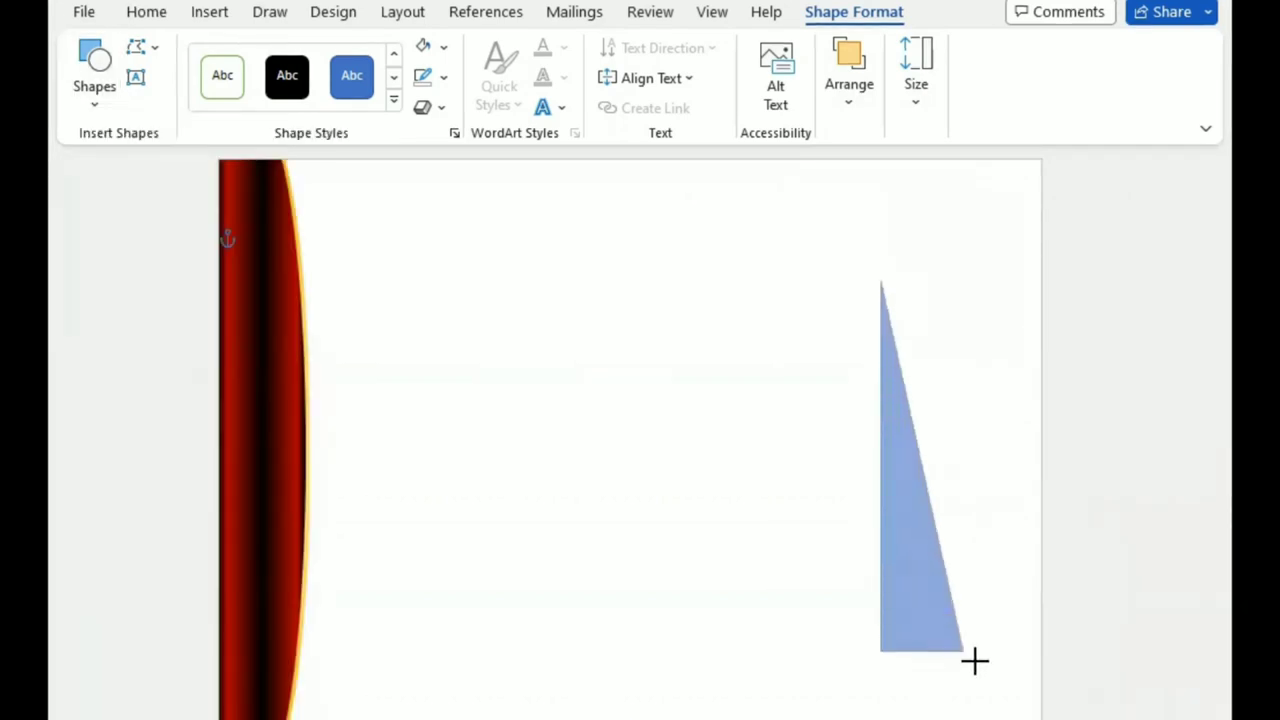
# Flip the triangle horizontally and position it against the page's right edge
pyautogui.click(852, 105)
pyautogui.click(1190, 220)
pyautogui.click(1093, 350)
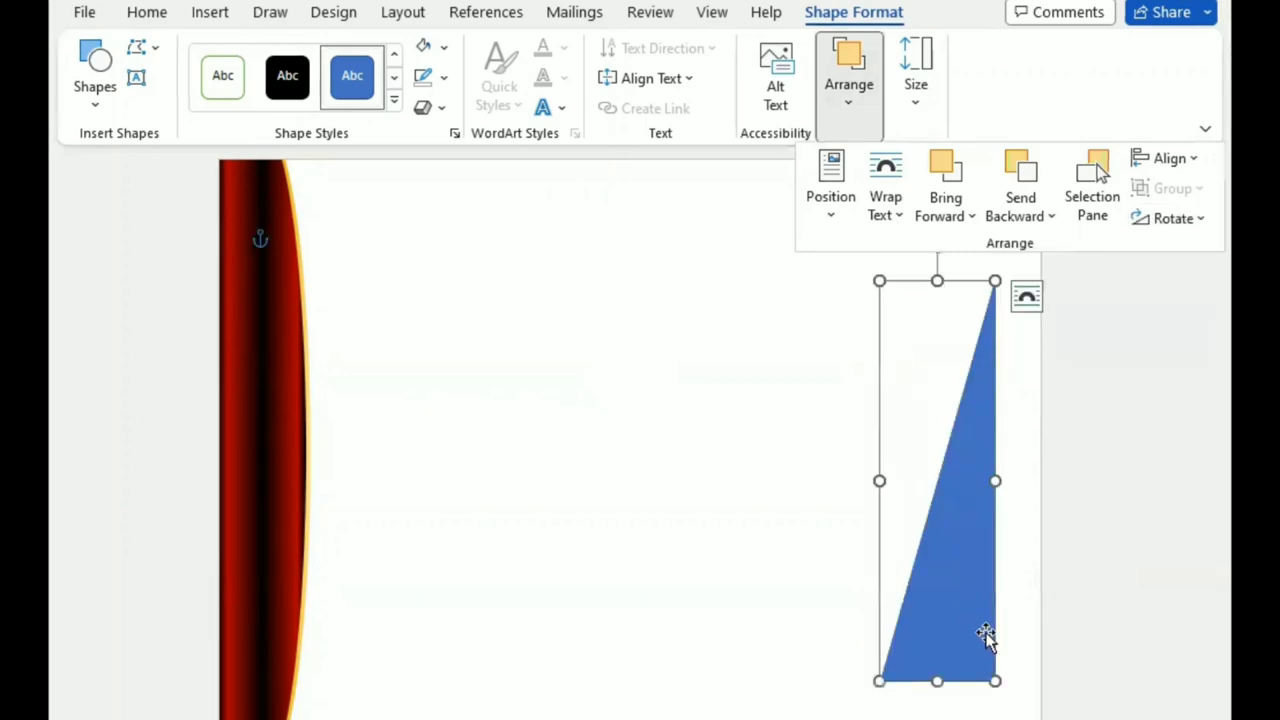
pyautogui.moveTo(985, 635); pyautogui.dragTo(1006, 669)
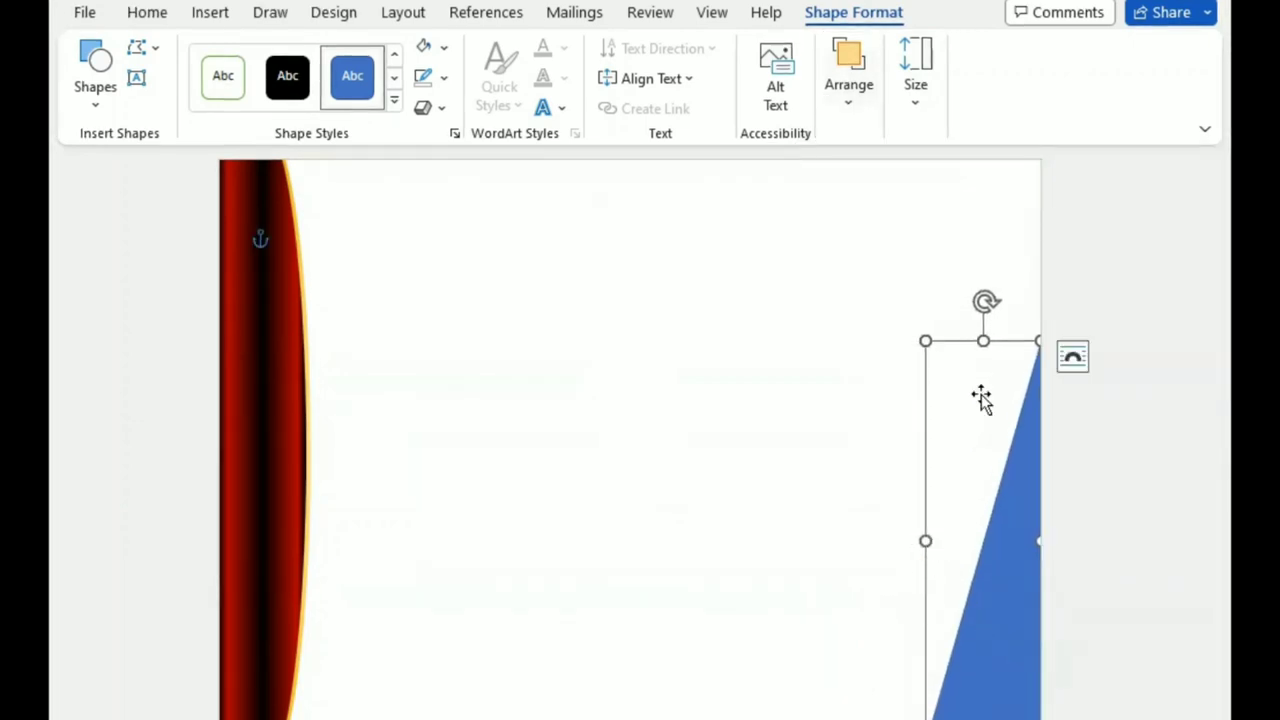
pyautogui.moveTo(981, 398)
pyautogui.mouseDown()
pyautogui.moveTo(951, 283)
pyautogui.moveTo(912, 260)
pyautogui.mouseUp()
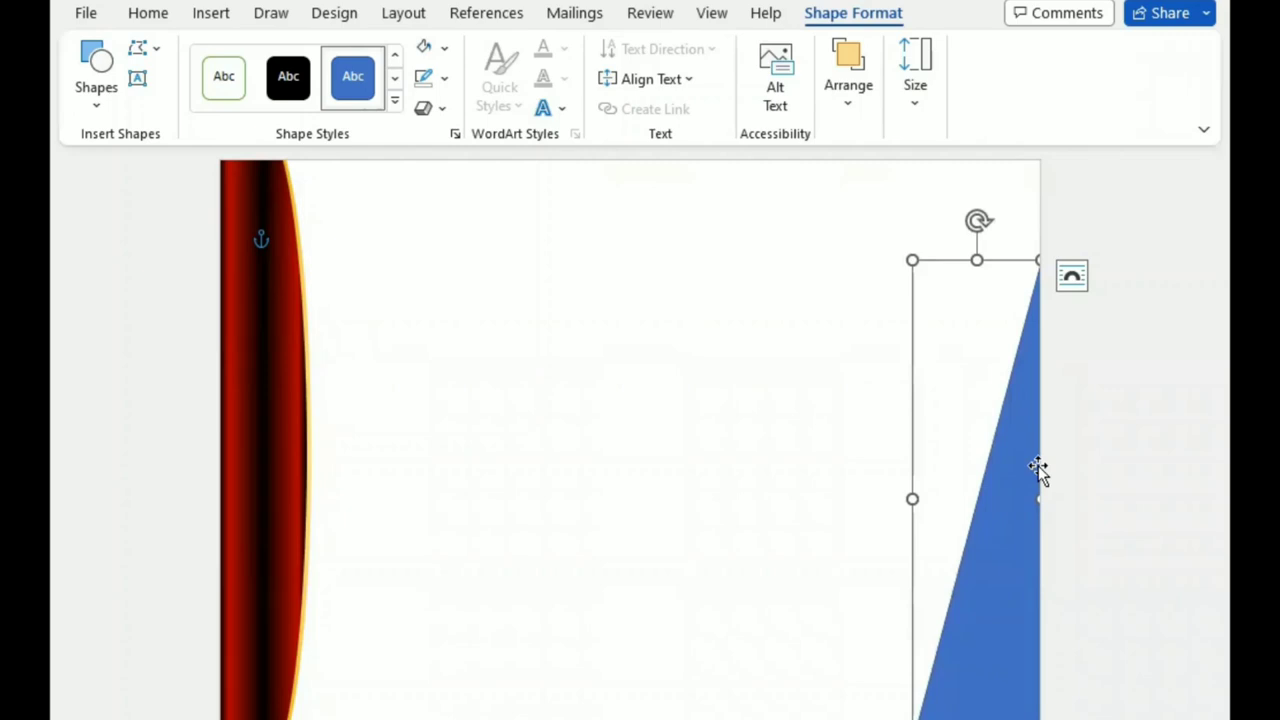
# Remove the triangle's outline and give it the red-and-black gradient, second stop at 12%
pyautogui.click(444, 79)
pyautogui.click(443, 340)
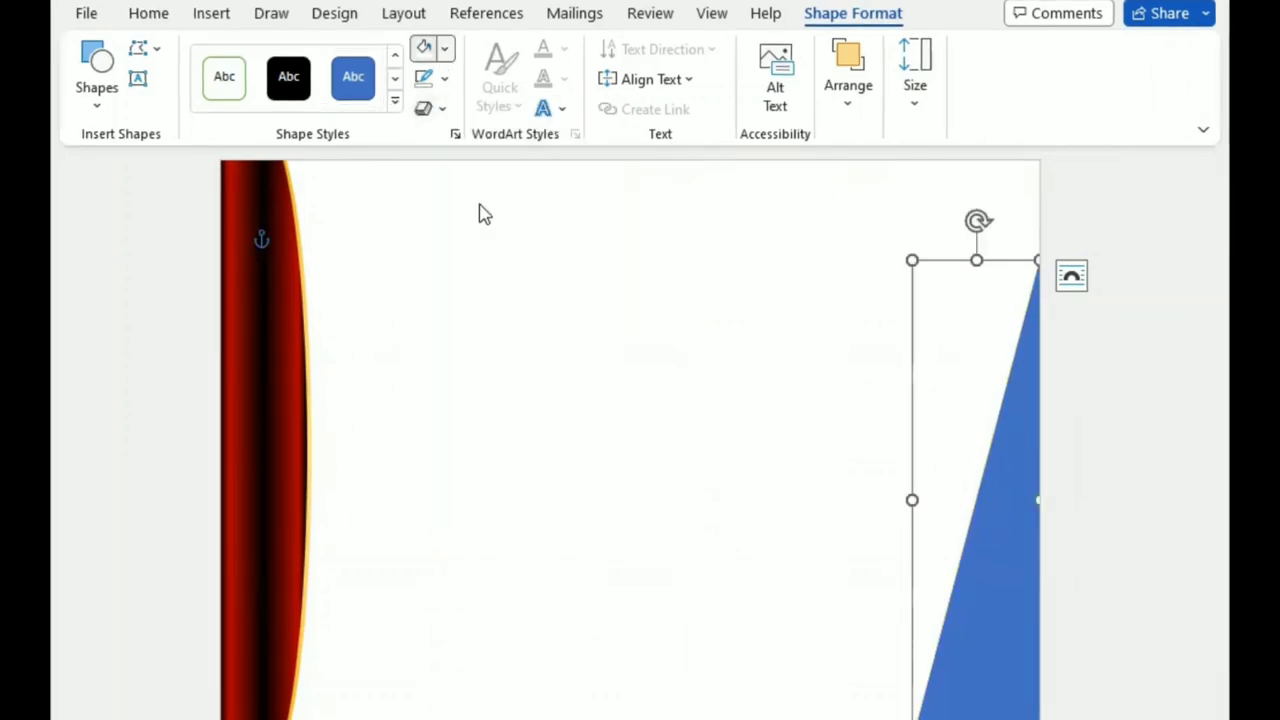
pyautogui.click(444, 48)
pyautogui.moveTo(503, 405)
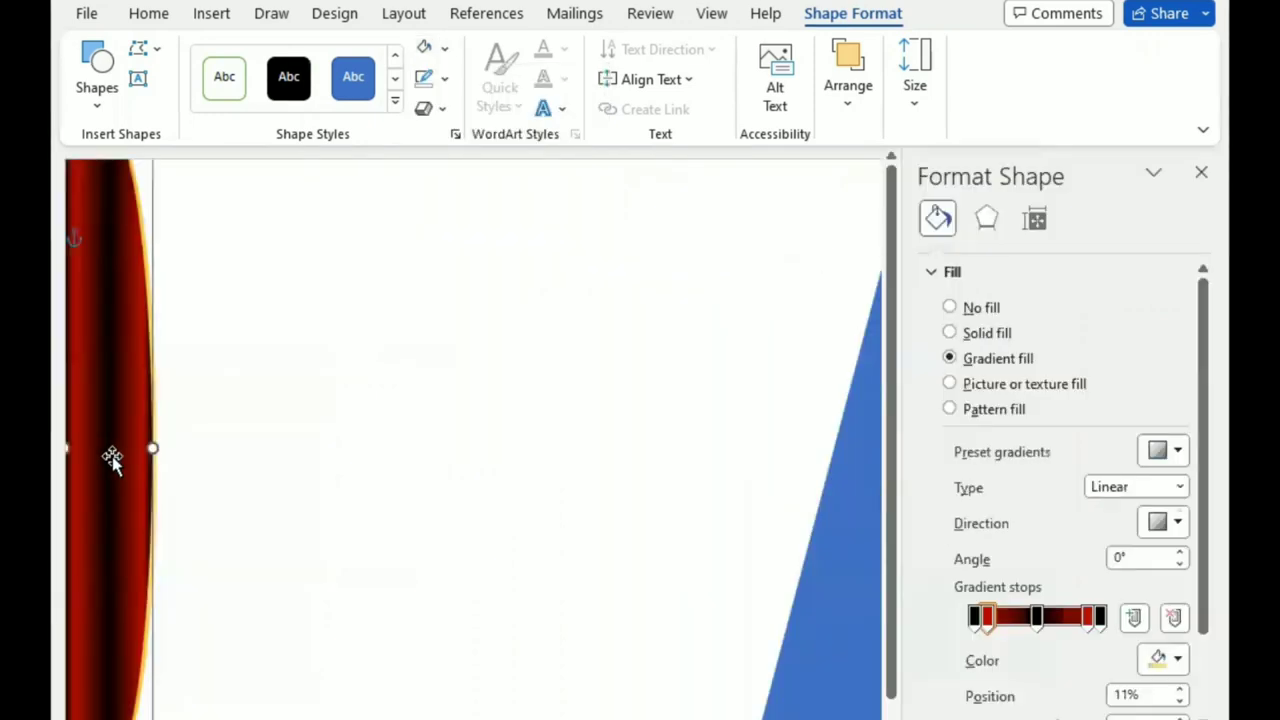
pyautogui.click(950, 358)
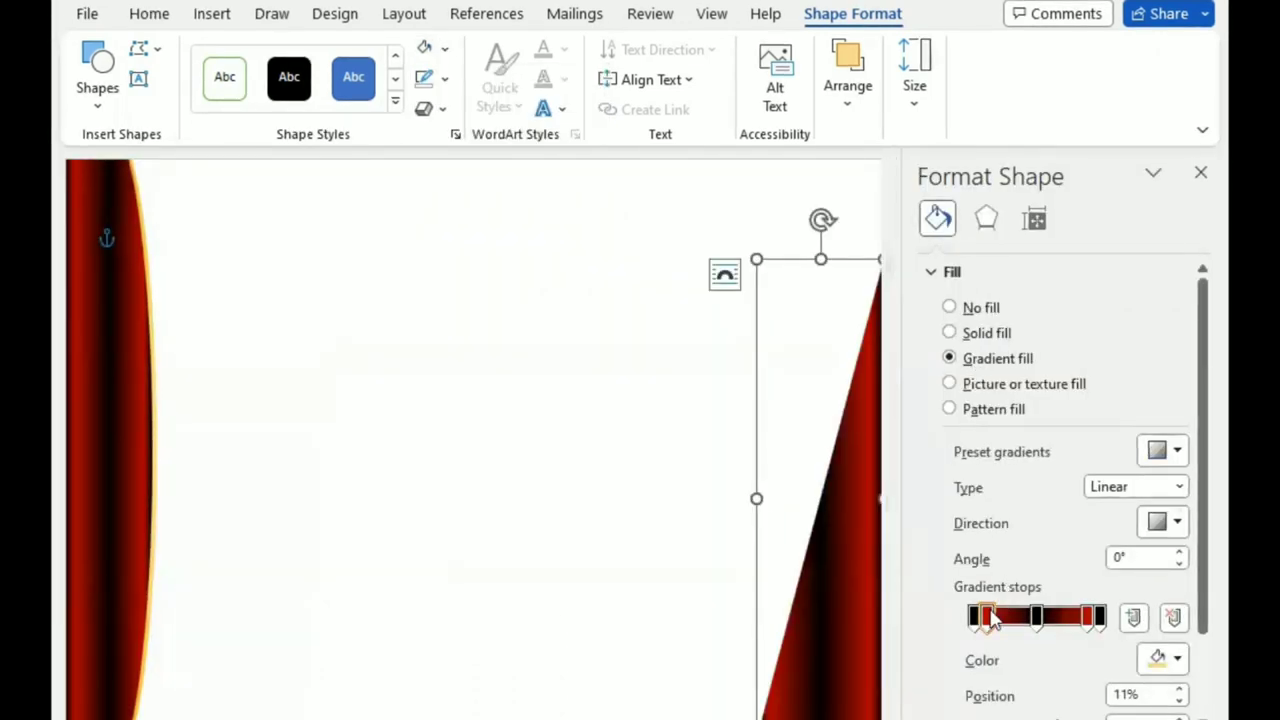
pyautogui.moveTo(988, 618); pyautogui.dragTo(993, 620)
pyautogui.click(1088, 618)
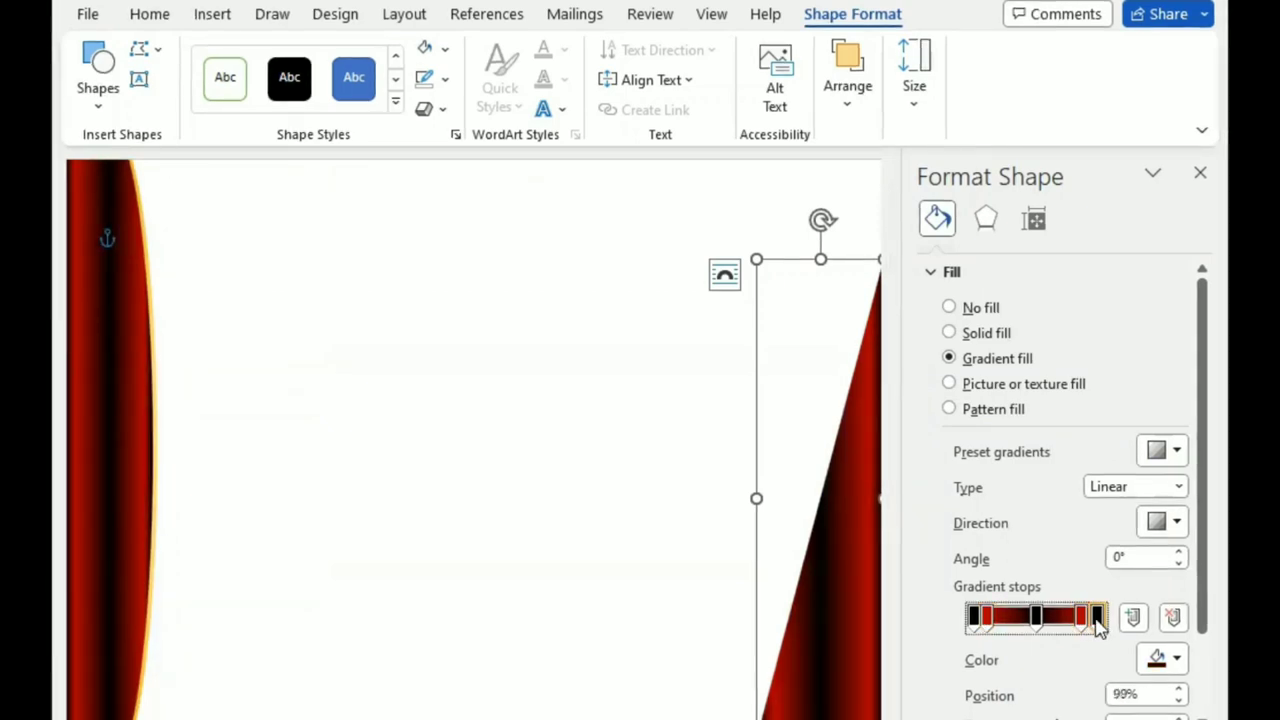
pyautogui.click(691, 428)
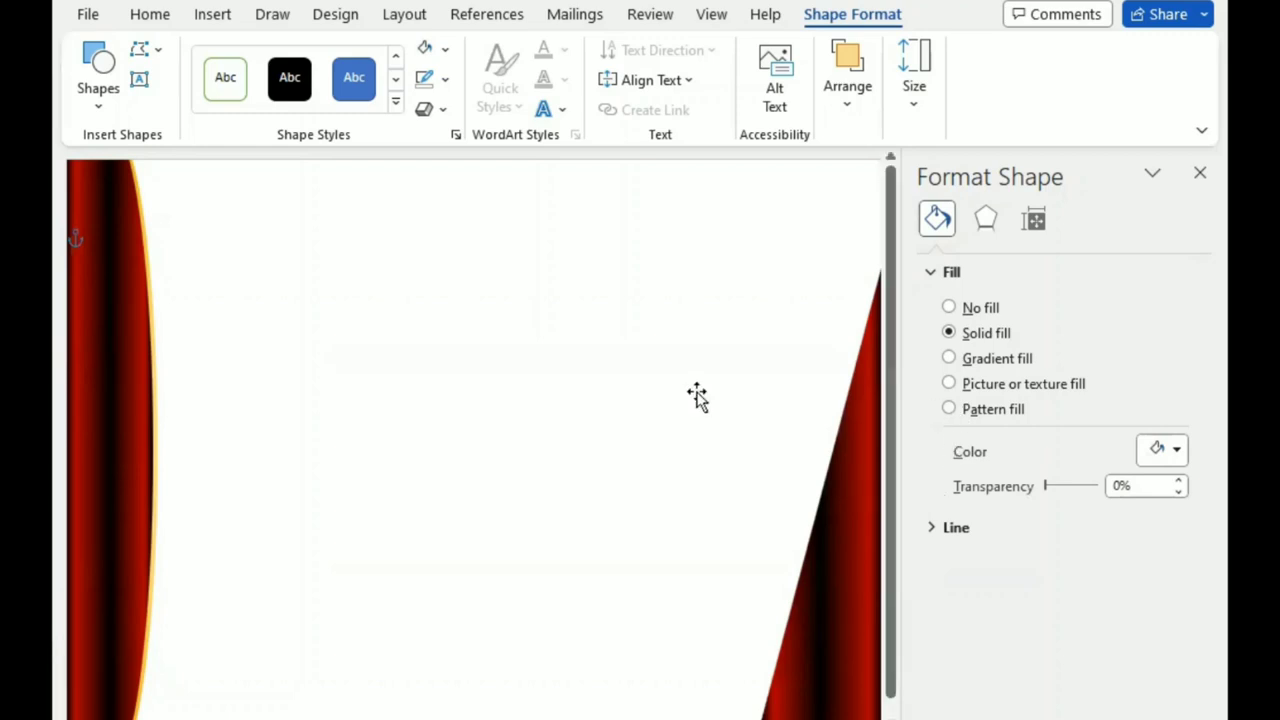
# Nudge the triangle up-left and delete its extra black gradient stops
pyautogui.click(842, 563)
pyautogui.moveTo(845, 572); pyautogui.dragTo(833, 560)
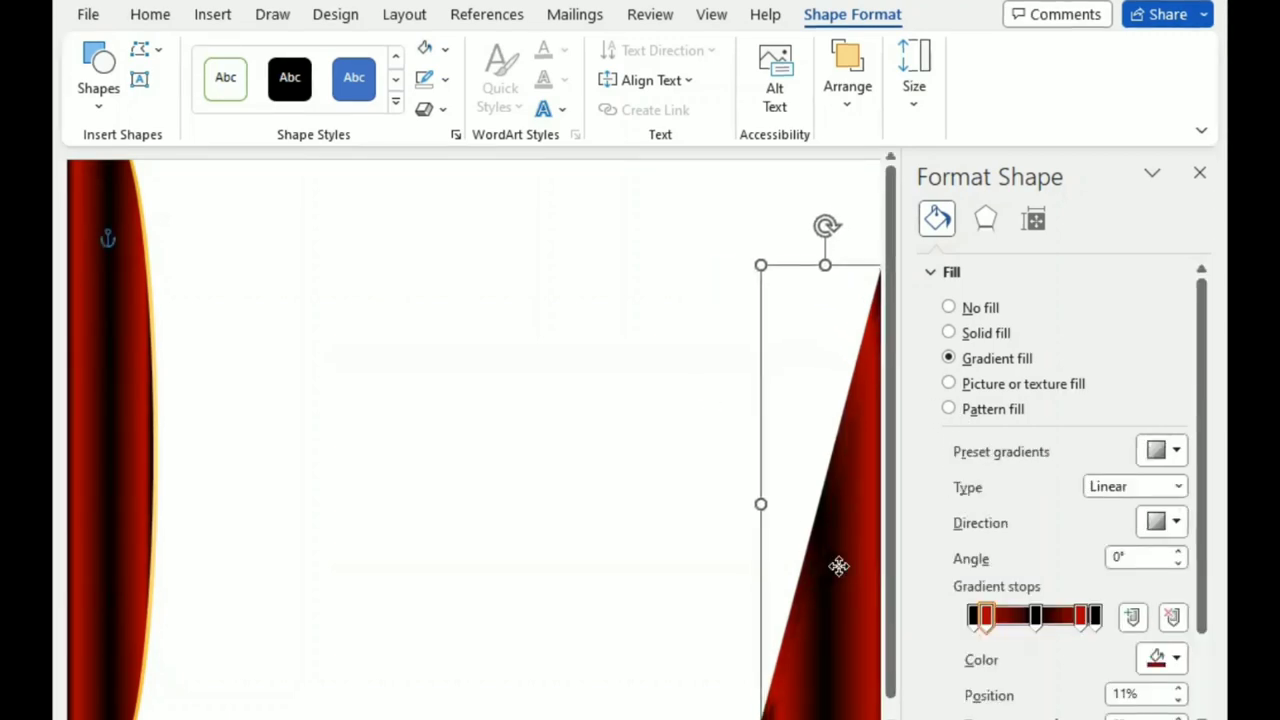
pyautogui.click(1094, 614)
pyautogui.click(1172, 616)
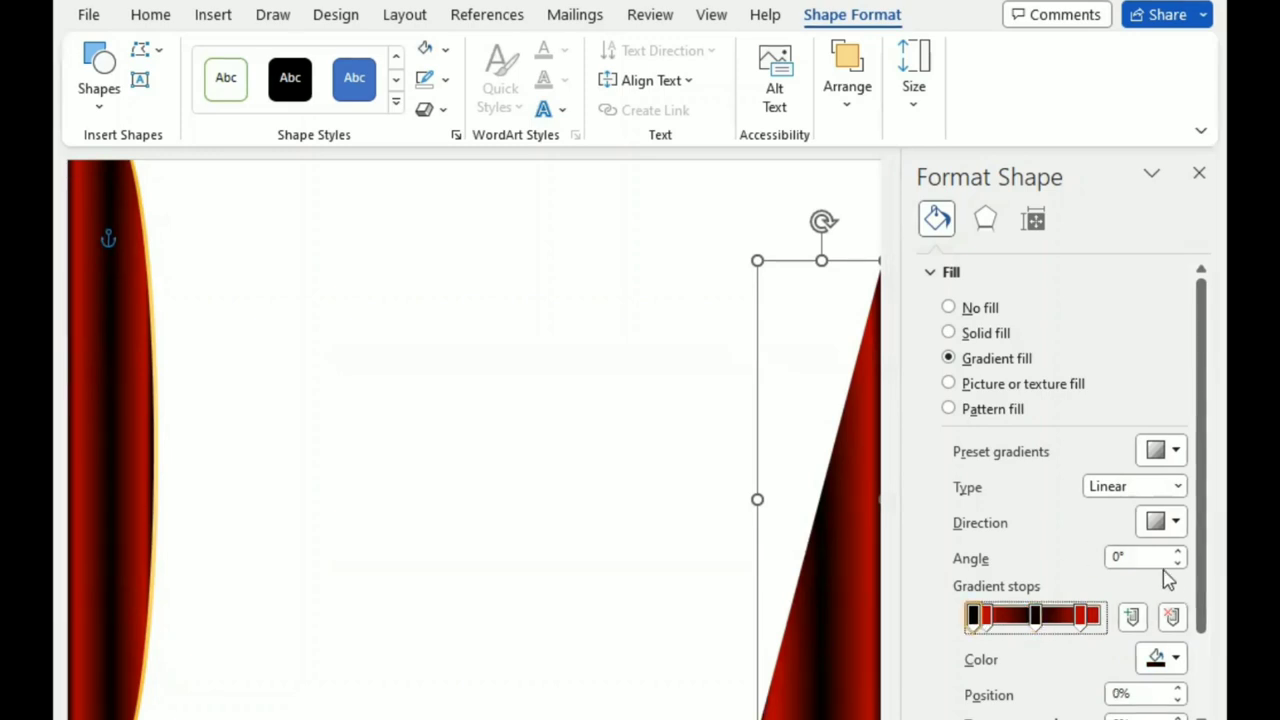
pyautogui.click(1172, 616)
# Color the first and last stops gold and the middle stop light gold
pyautogui.moveTo(986, 618); pyautogui.dragTo(962, 625)
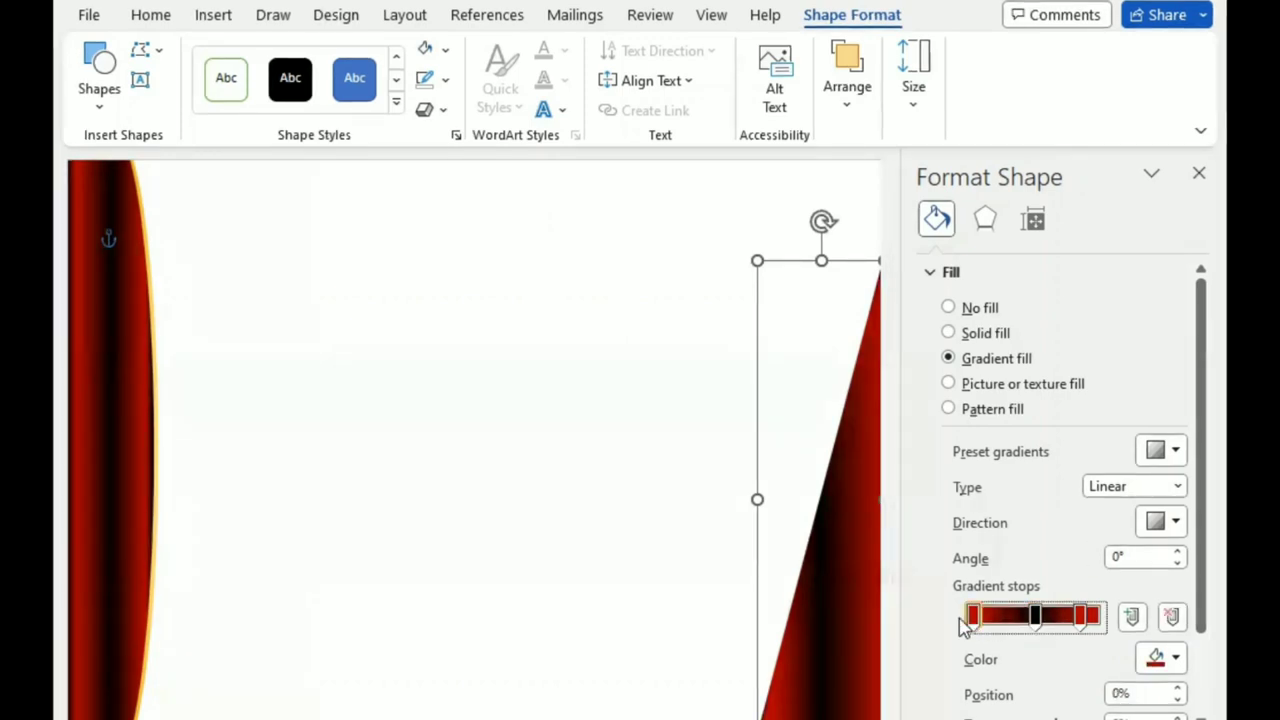
pyautogui.click(1176, 658)
pyautogui.click(1078, 594)
pyautogui.click(1097, 614)
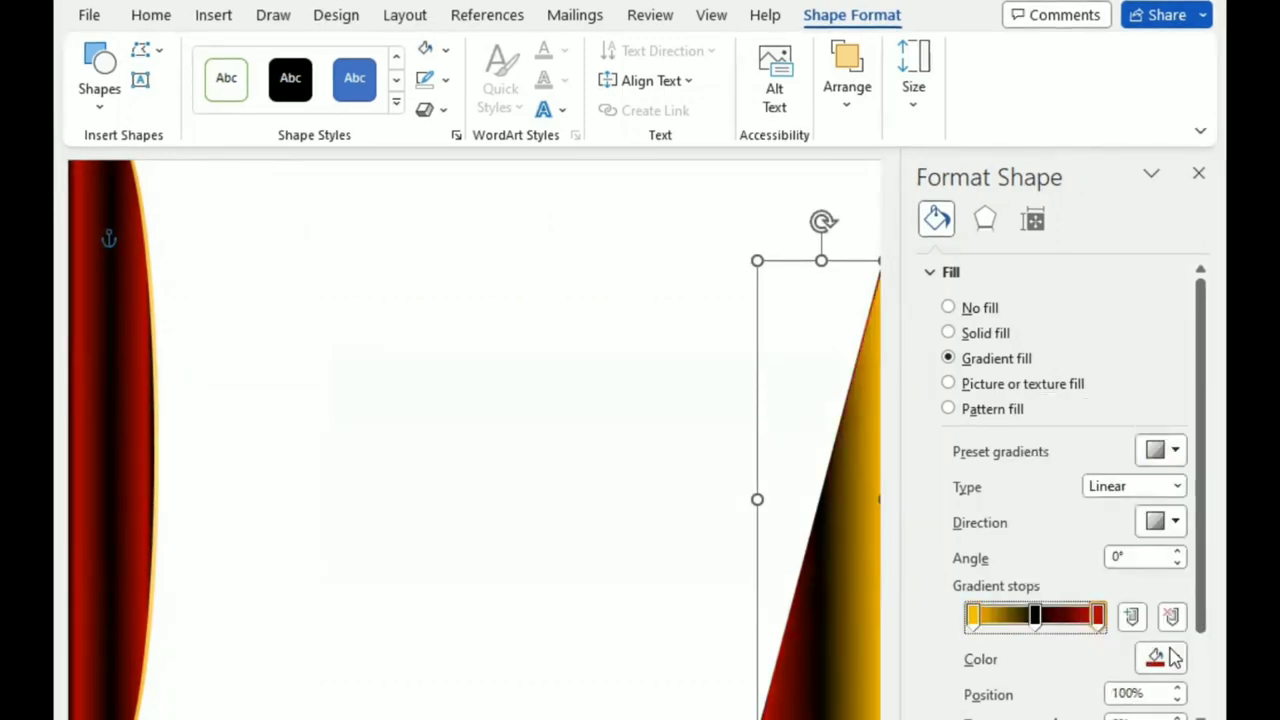
pyautogui.click(1165, 655)
pyautogui.click(1078, 594)
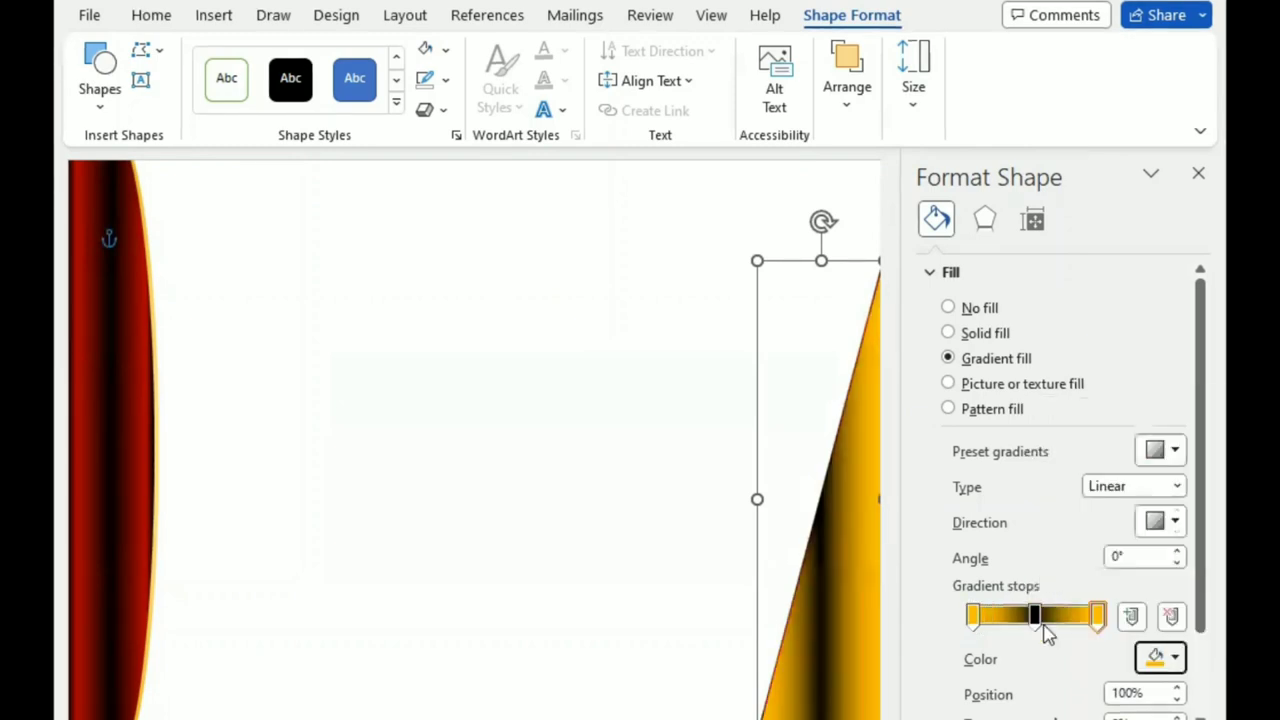
pyautogui.click(1035, 616)
pyautogui.click(1176, 660)
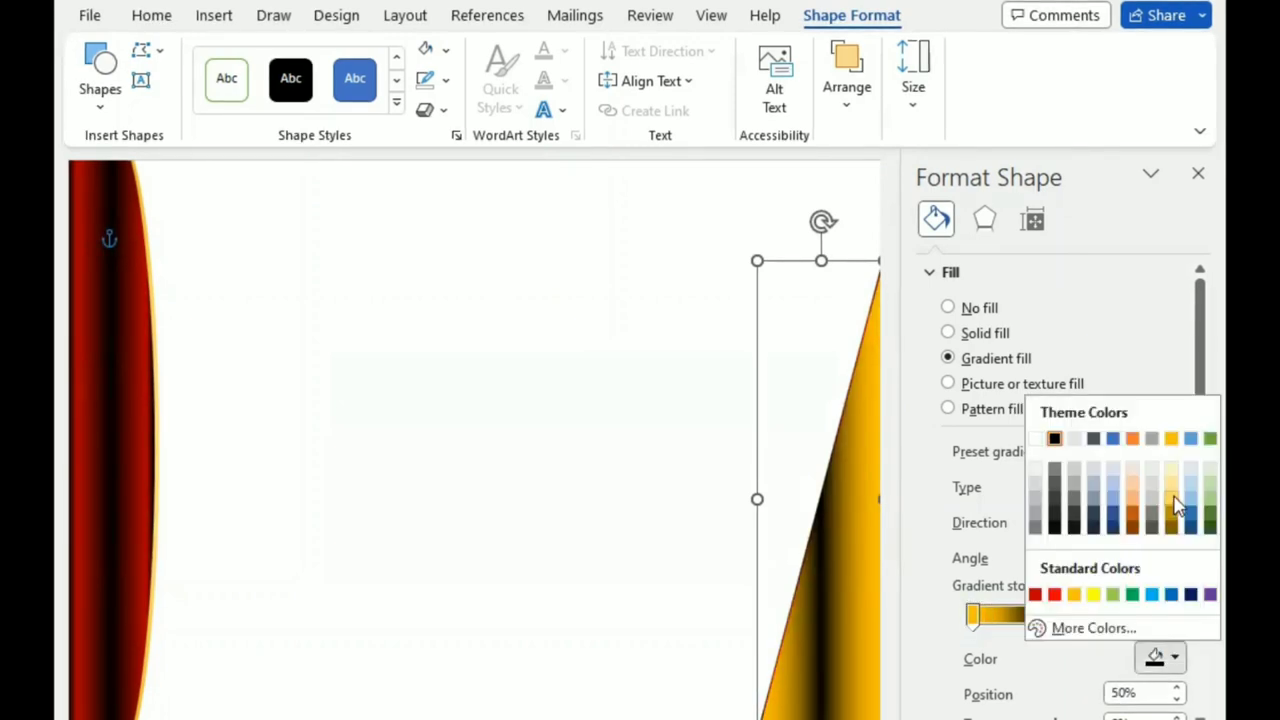
pyautogui.click(1172, 483)
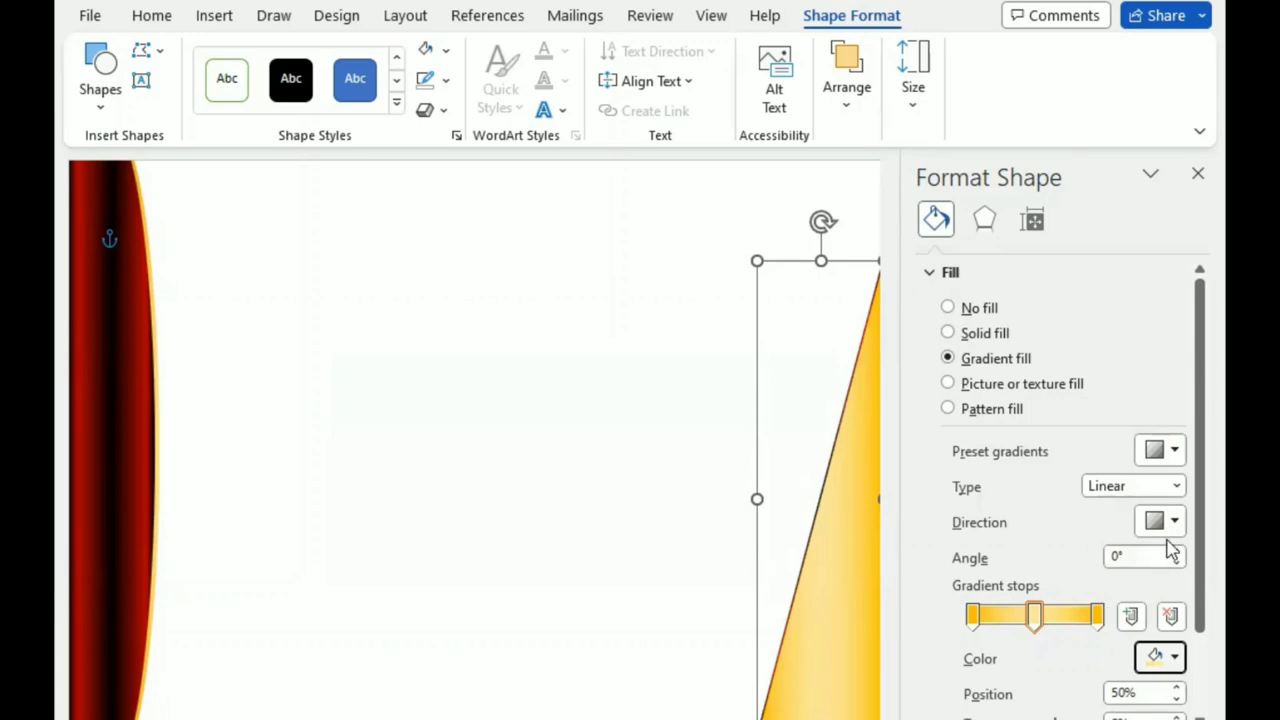
# Darken the leftmost and rightmost gradient stops to -10% brightness
pyautogui.scroll(-2, 975, 615)
pyautogui.moveTo(1035, 510); pyautogui.dragTo(1029, 510)
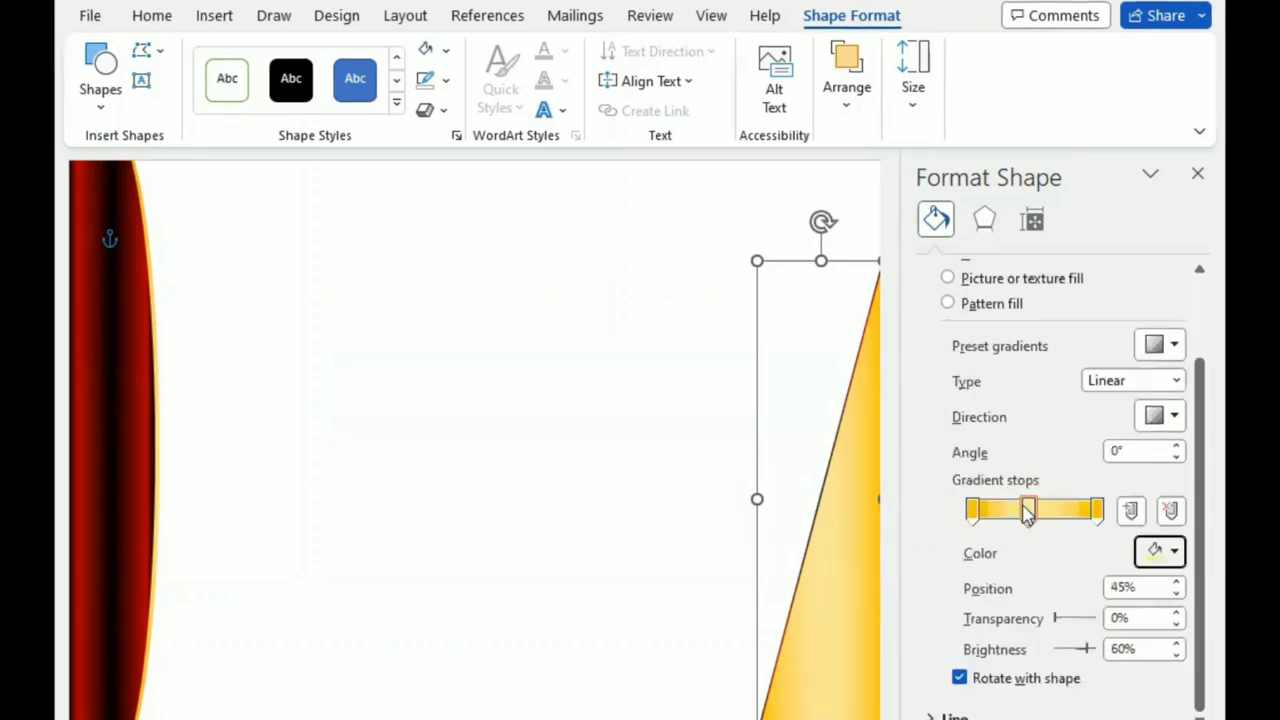
pyautogui.click(1178, 591)
pyautogui.click(971, 512)
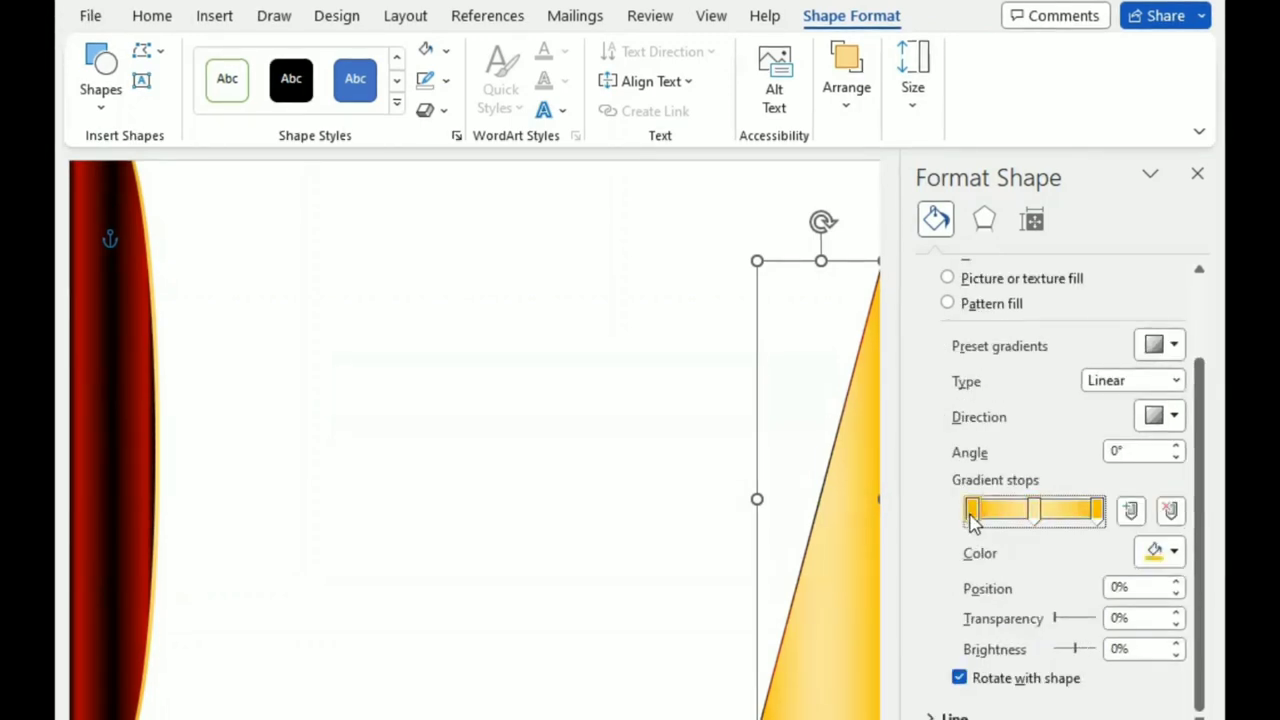
pyautogui.click(1177, 654)
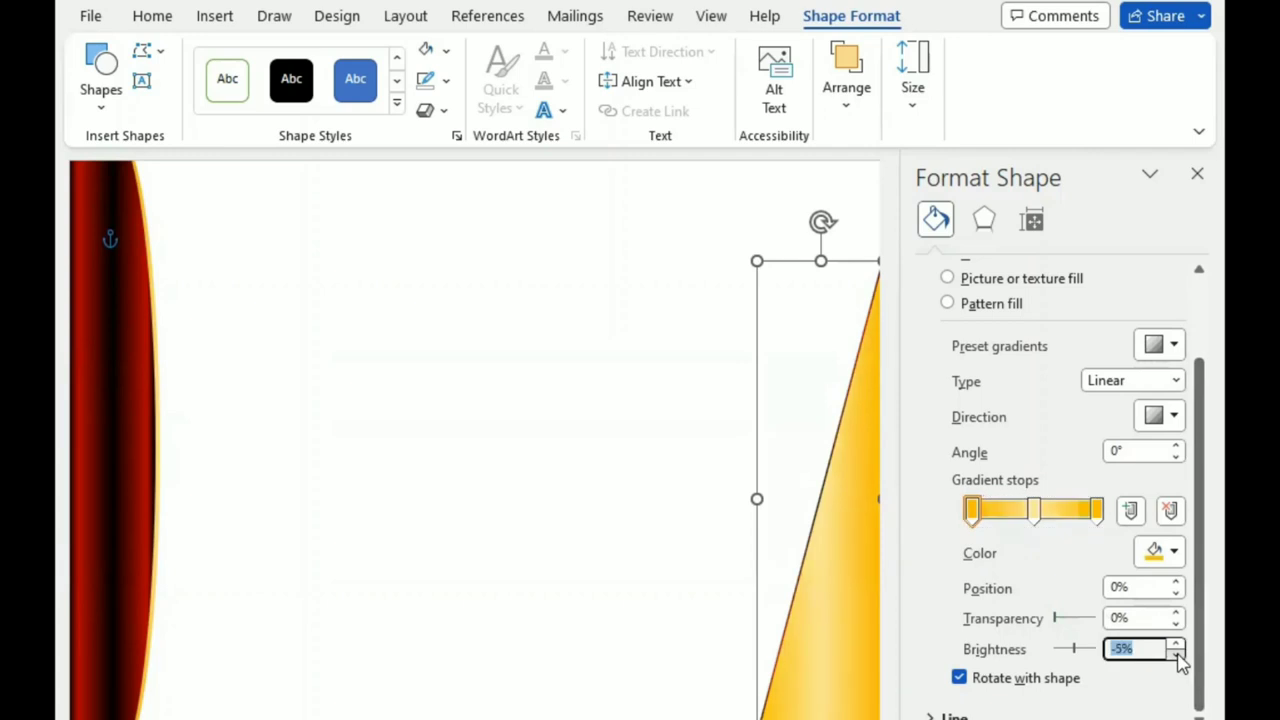
pyautogui.click(1095, 511)
pyautogui.click(1177, 654)
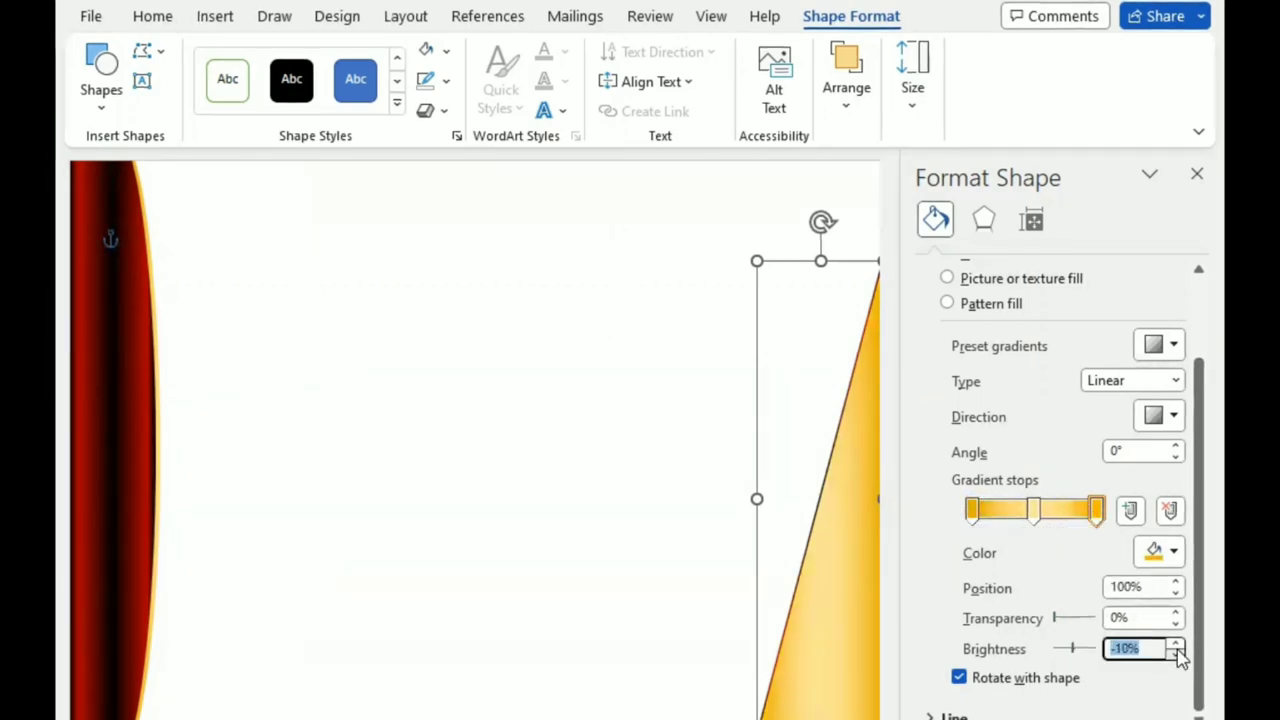
# Set the outer stops to 7% and 91%, then enlarge the gold triangle slightly
pyautogui.moveTo(974, 513); pyautogui.dragTo(980, 513)
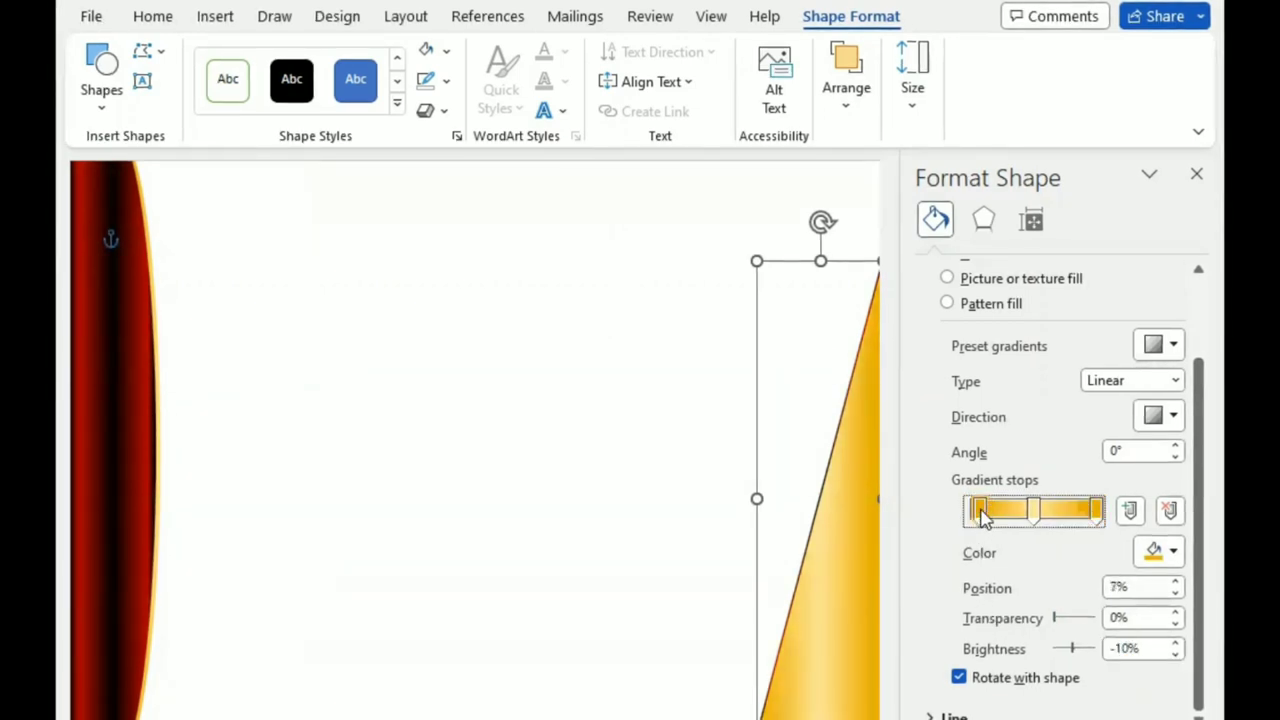
pyautogui.moveTo(1093, 515); pyautogui.dragTo(1088, 517)
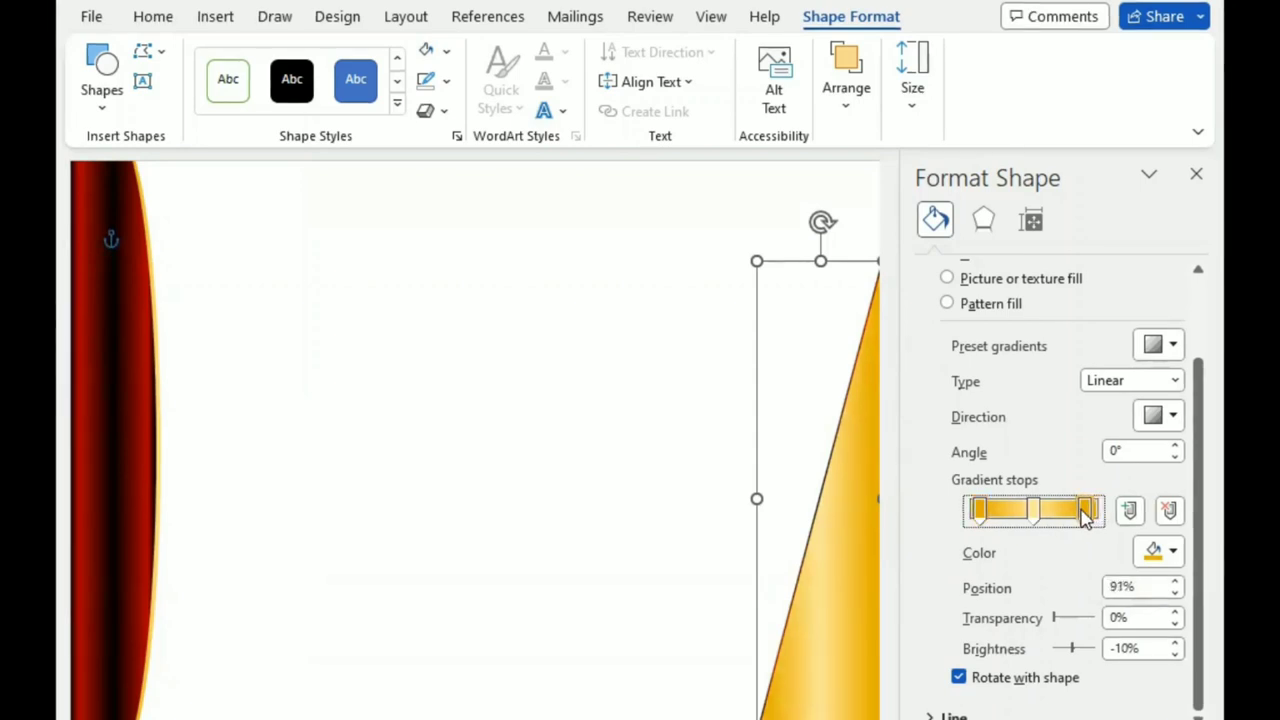
pyautogui.click(1196, 174)
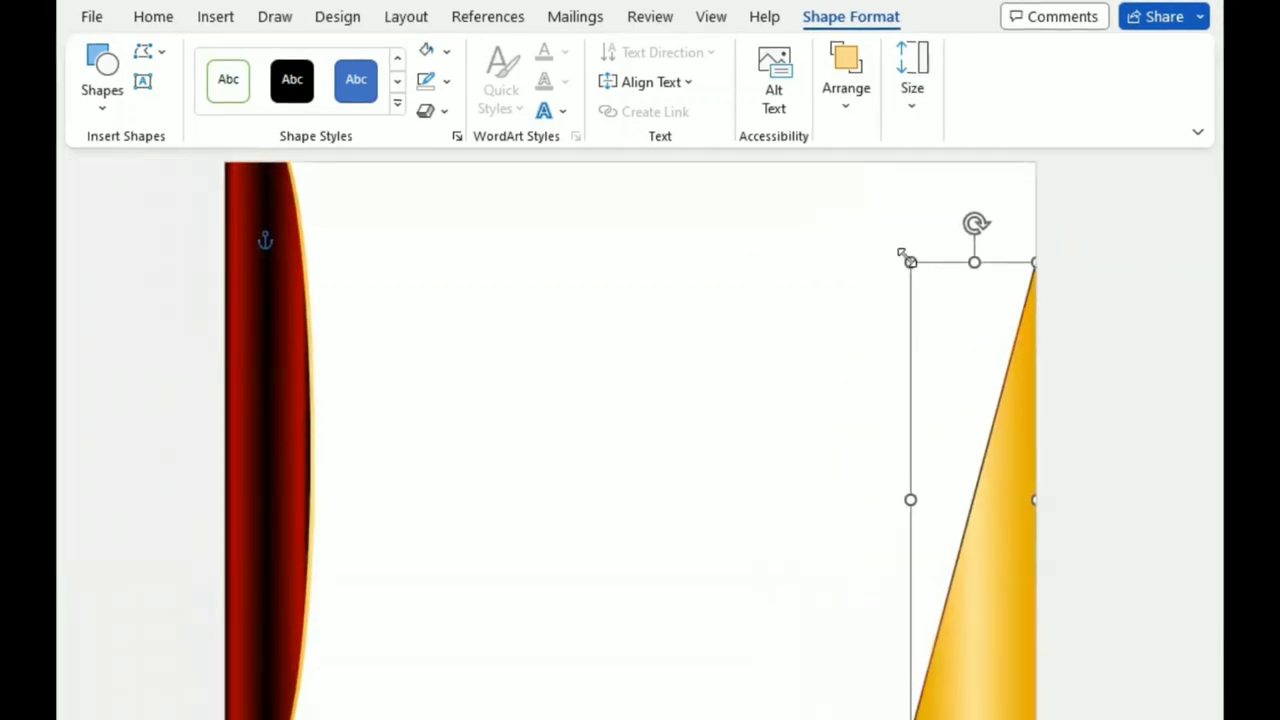
pyautogui.moveTo(901, 255); pyautogui.dragTo(903, 244)
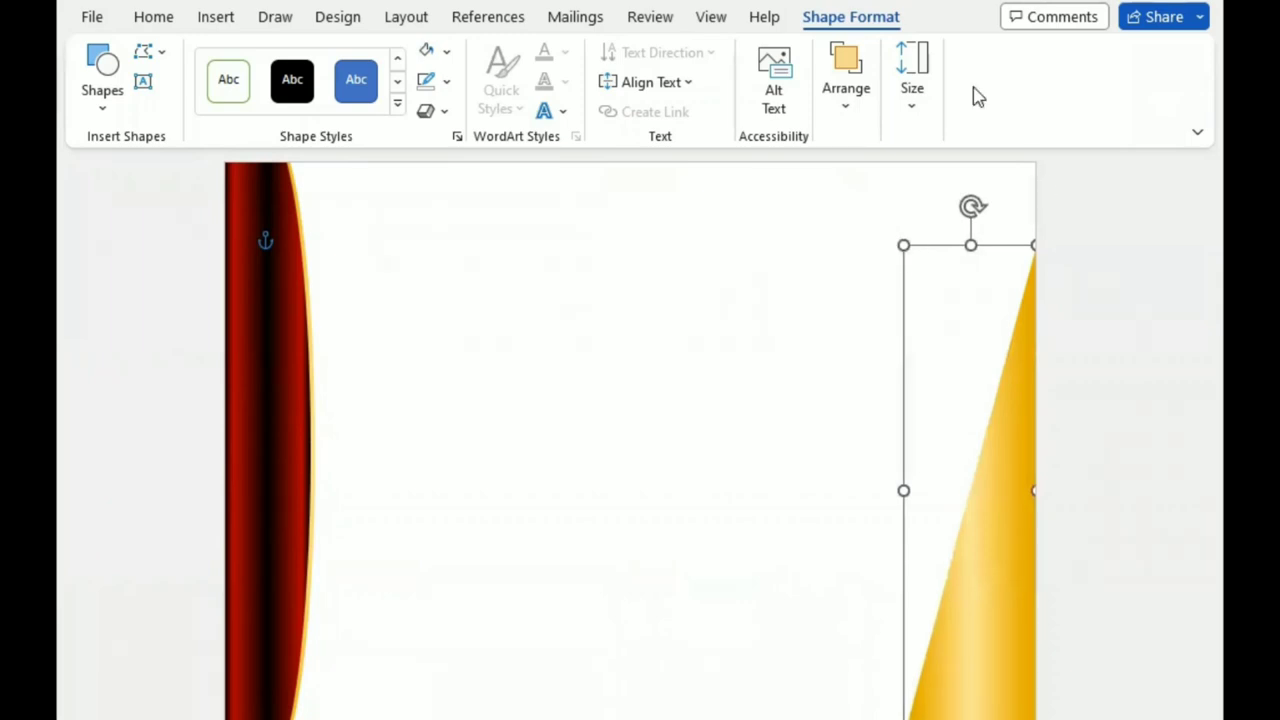
# Send the gold triangle backward and stretch it to align with the page's right edge
pyautogui.click(848, 105)
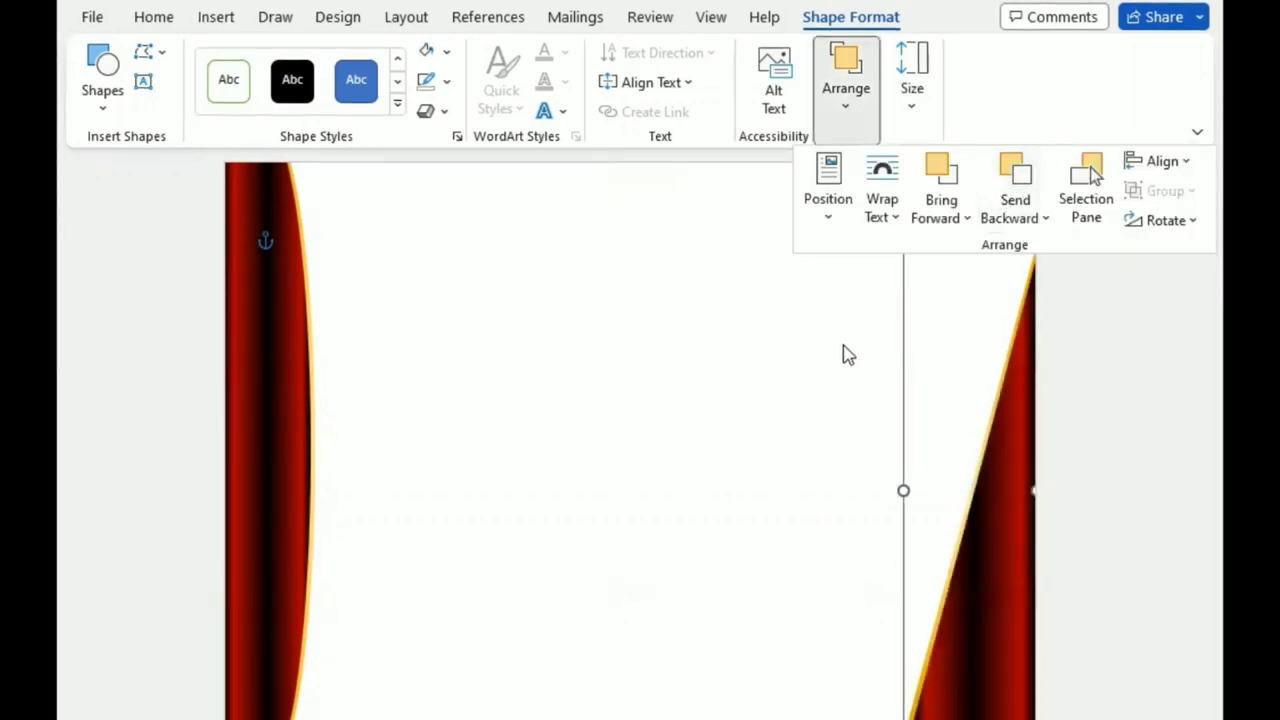
pyautogui.click(903, 245)
pyautogui.moveTo(903, 241); pyautogui.dragTo(902, 236)
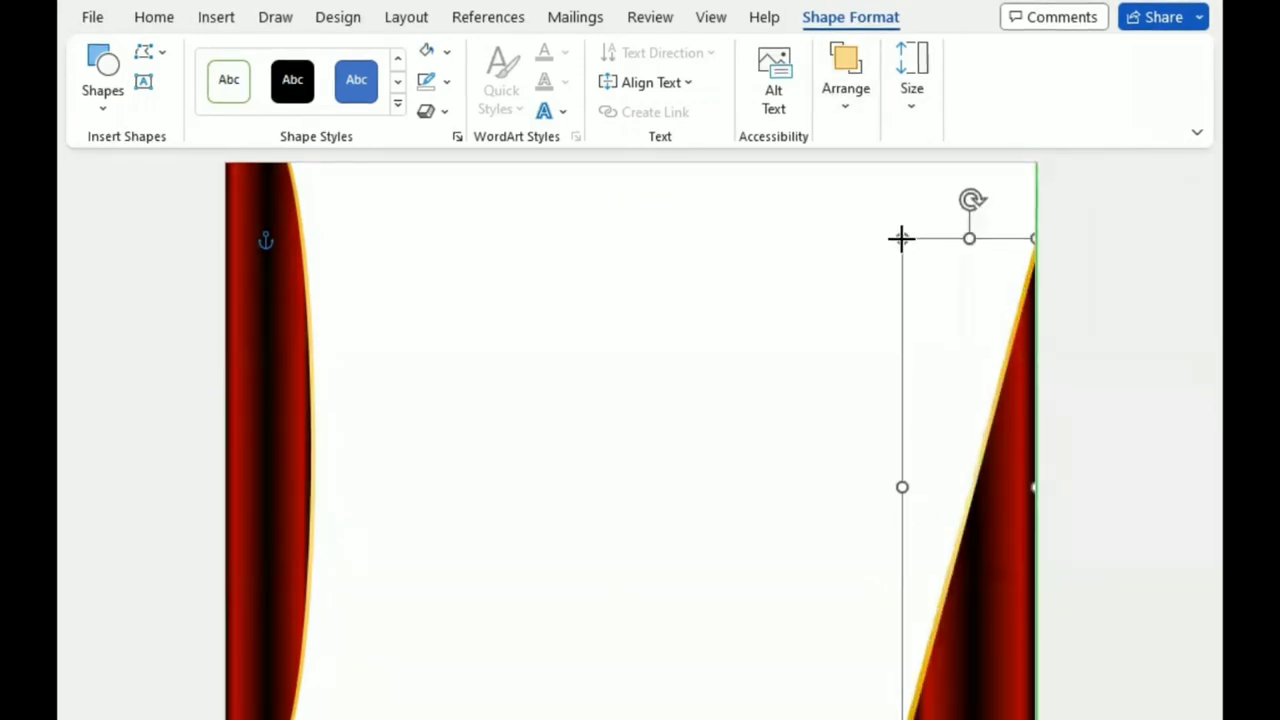
pyautogui.moveTo(1016, 580); pyautogui.dragTo(1022, 605)
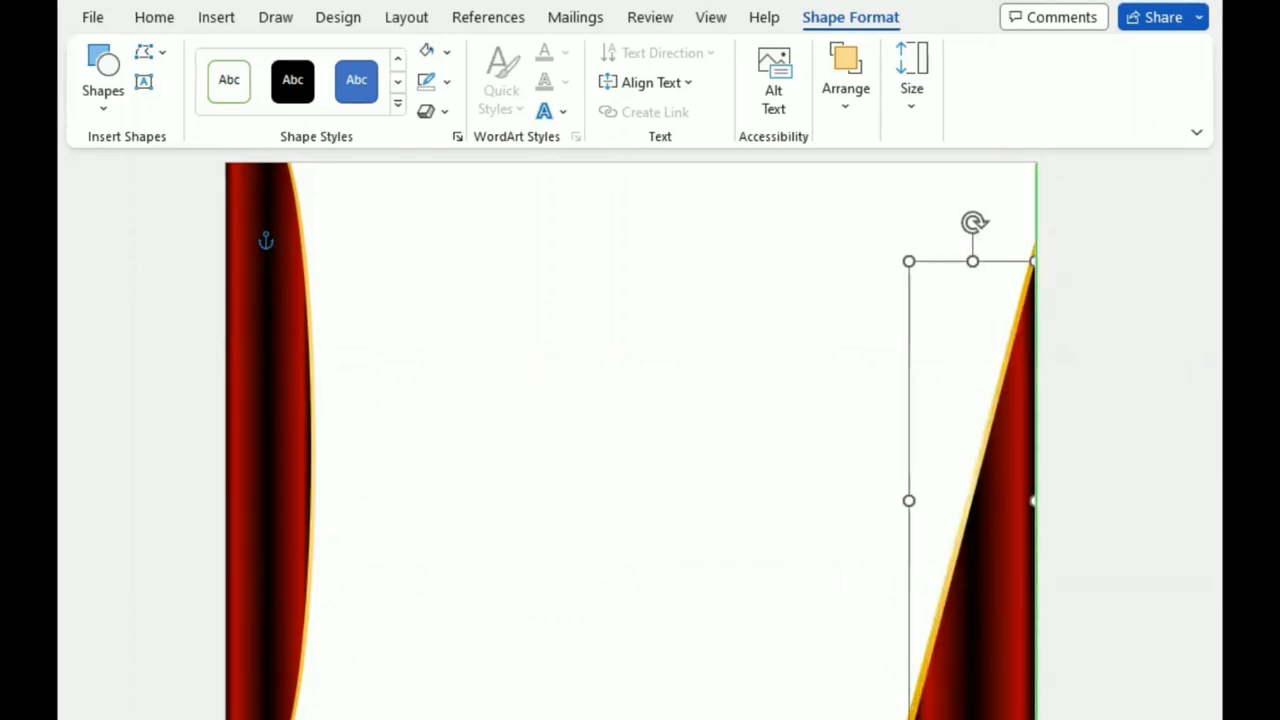
pyautogui.moveTo(976, 716); pyautogui.dragTo(977, 716)
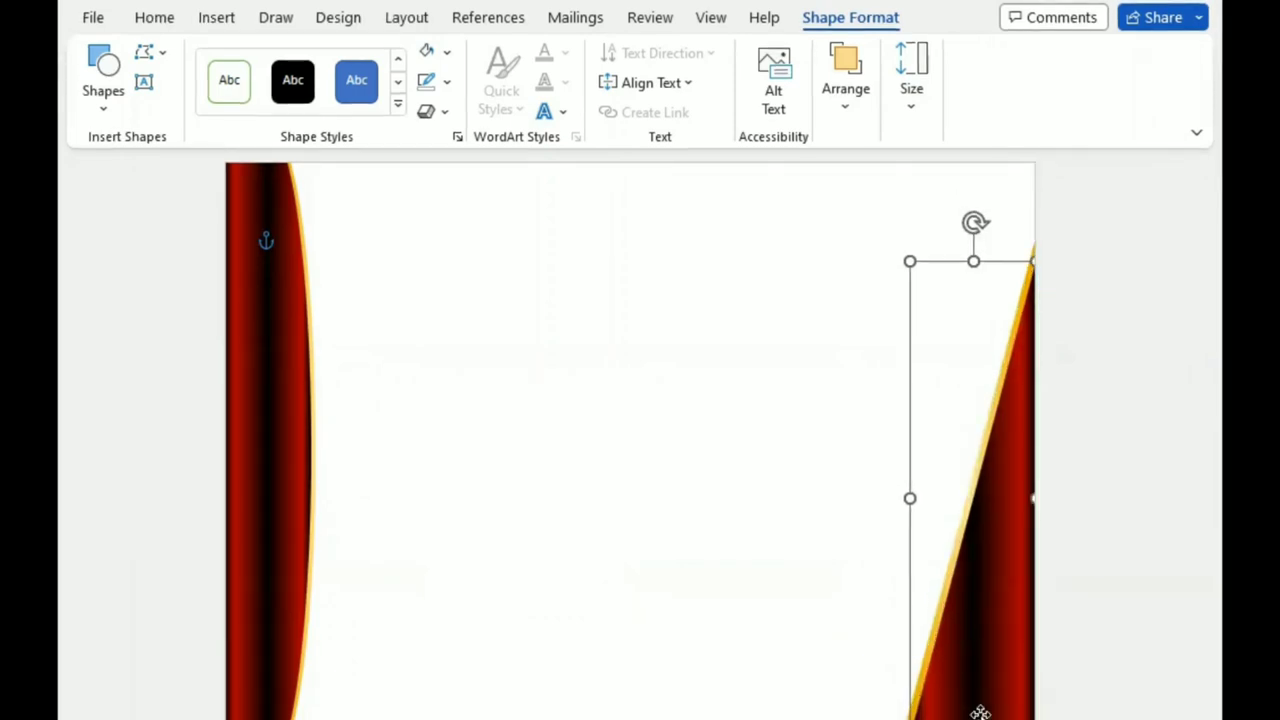
pyautogui.click(1120, 465)
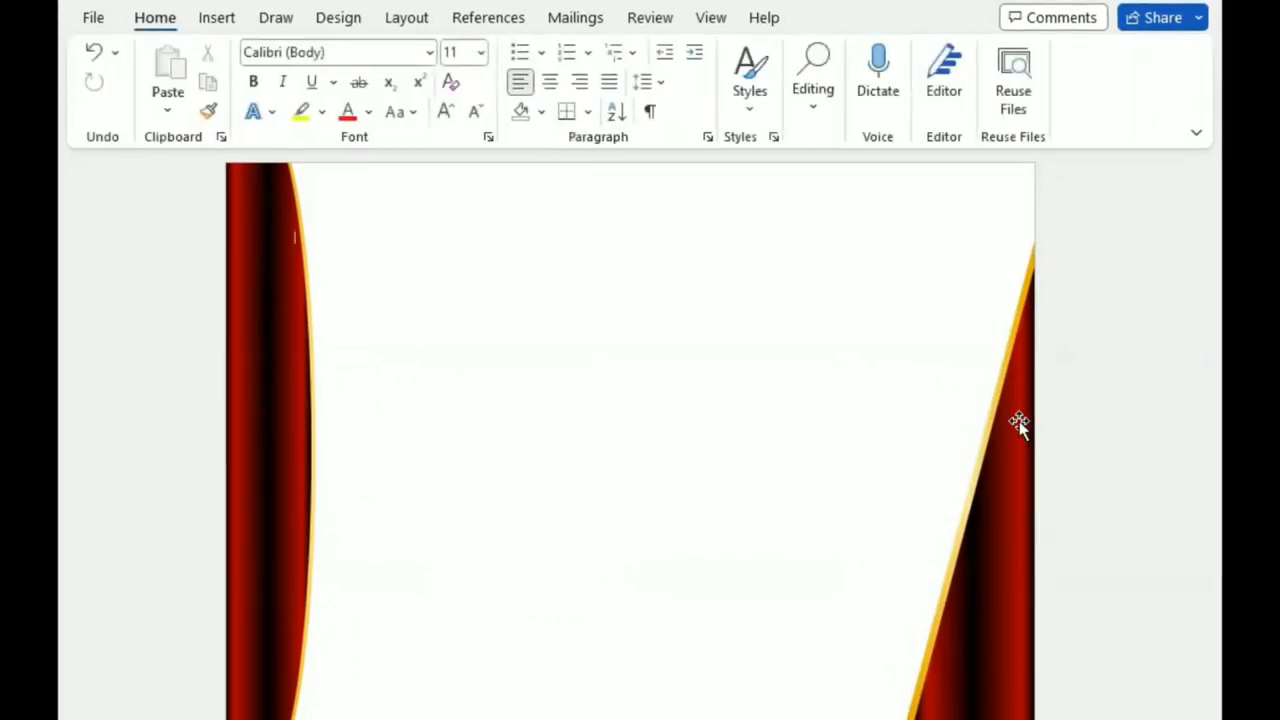
pyautogui.click(217, 18)
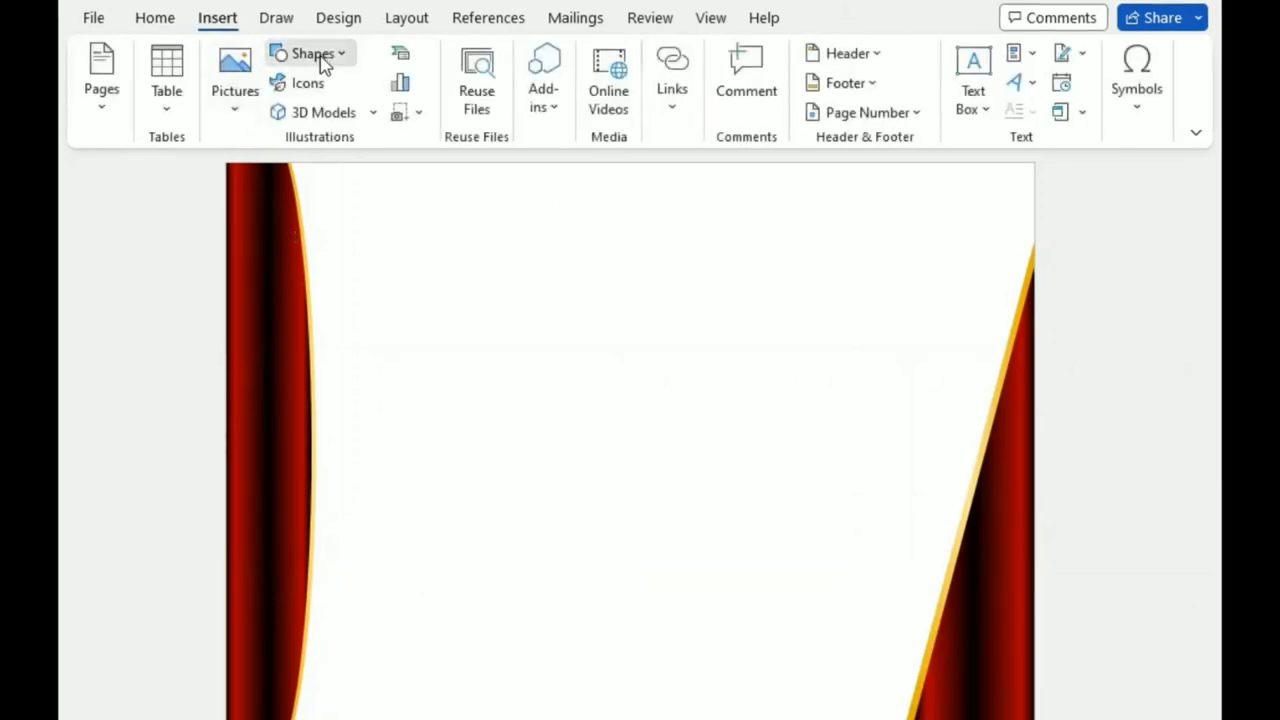
# Draw a wide rectangle across the upper page, discarding an initial tall one
pyautogui.click(318, 55)
pyautogui.moveTo(867, 179); pyautogui.dragTo(824, 706)
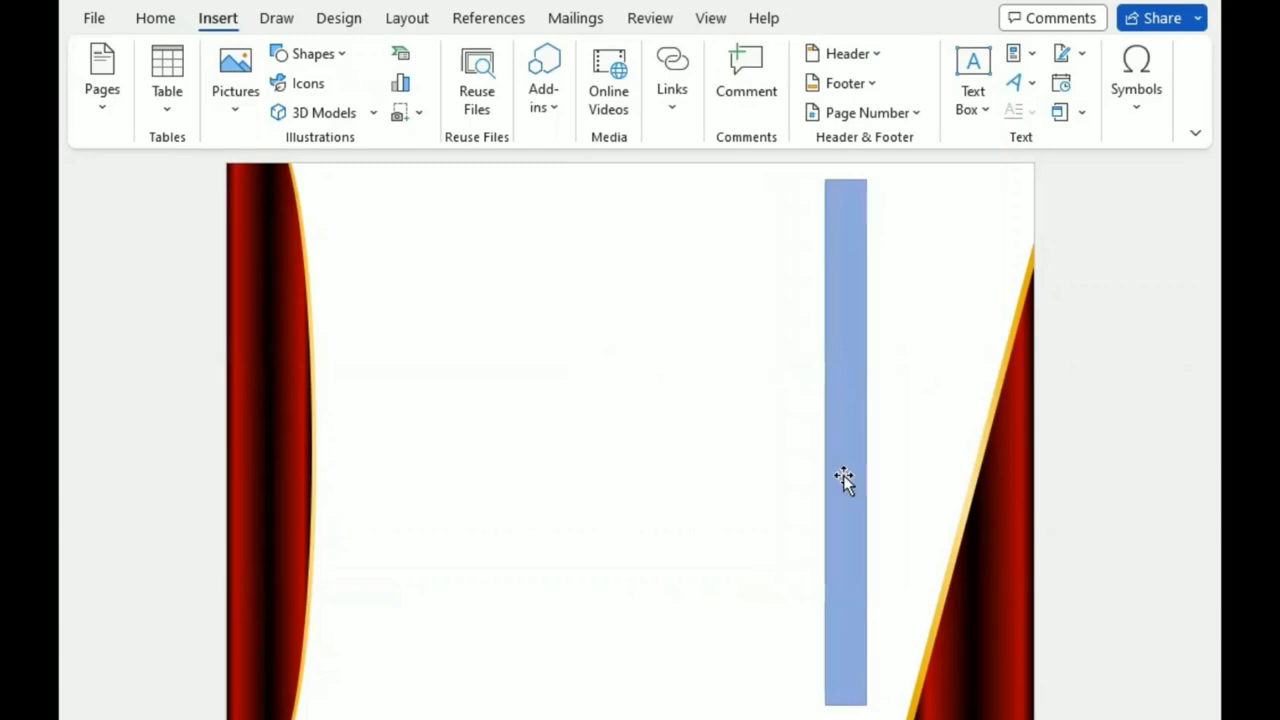
pyautogui.press('Delete')
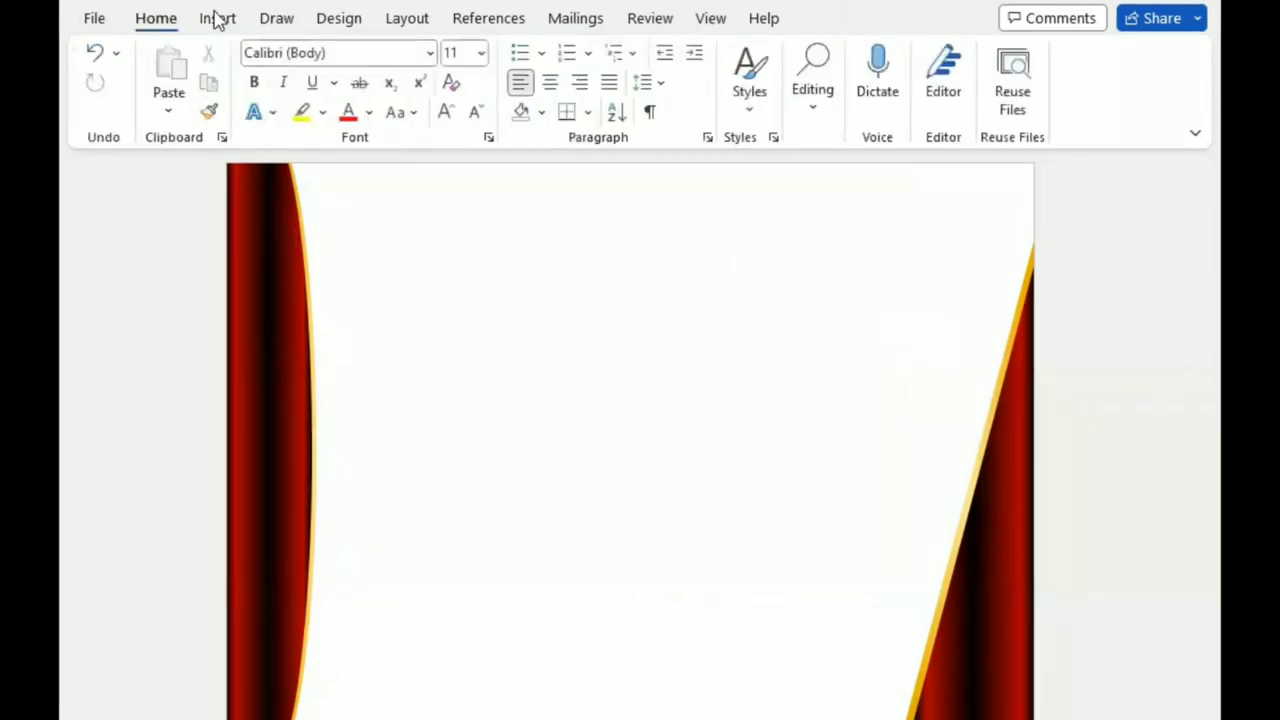
pyautogui.click(218, 18)
pyautogui.click(325, 57)
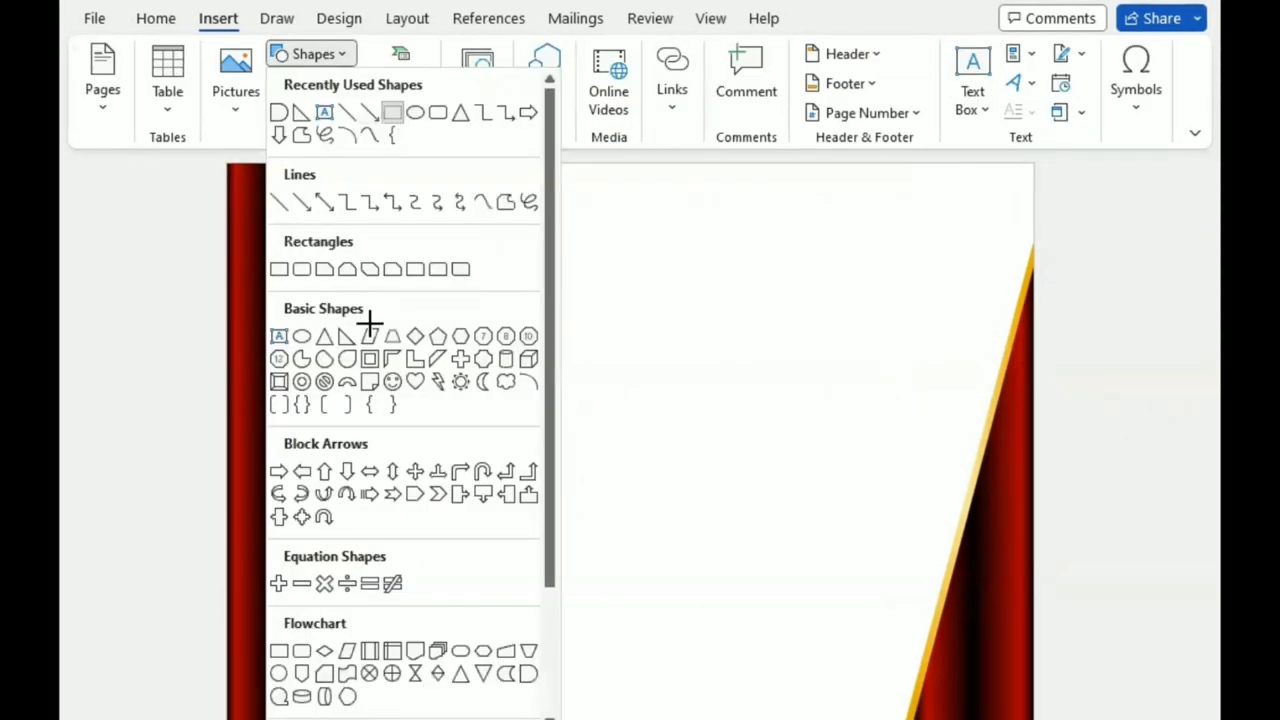
pyautogui.moveTo(334, 318); pyautogui.dragTo(979, 407)
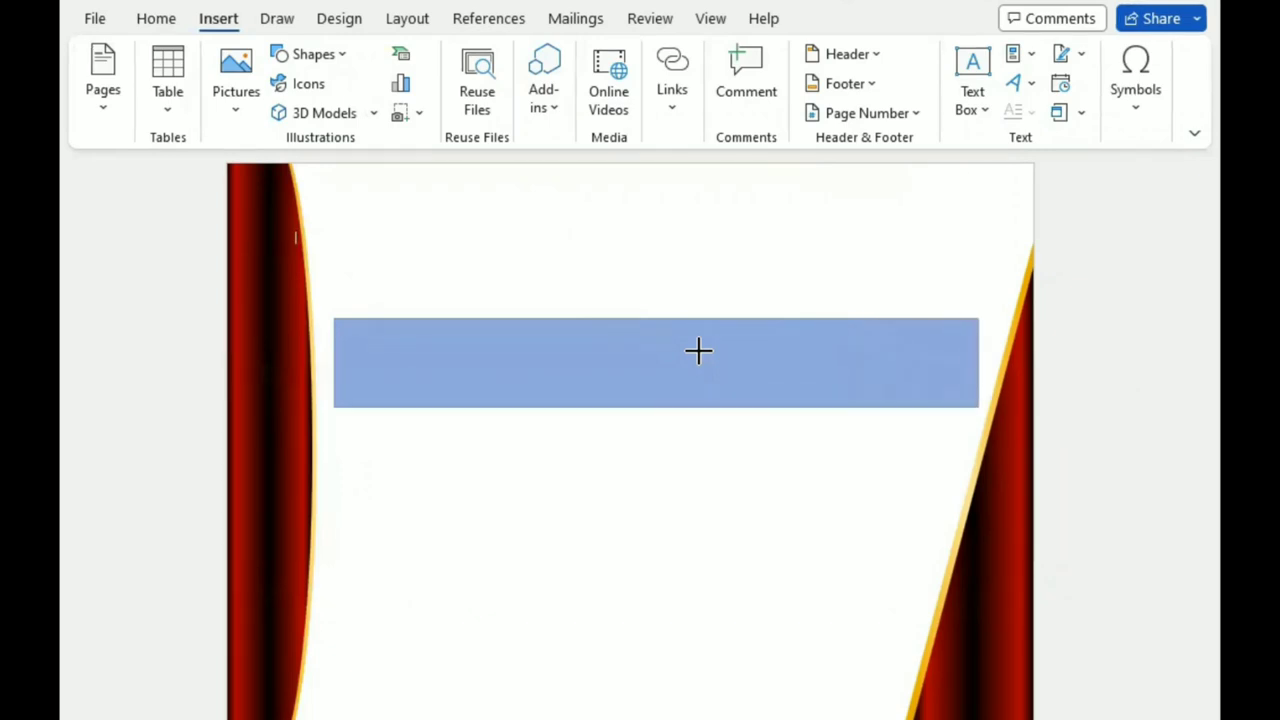
# Tilt the blue band into a steep diagonal and shift it right against the red border
pyautogui.moveTo(656, 290); pyautogui.dragTo(638, 313)
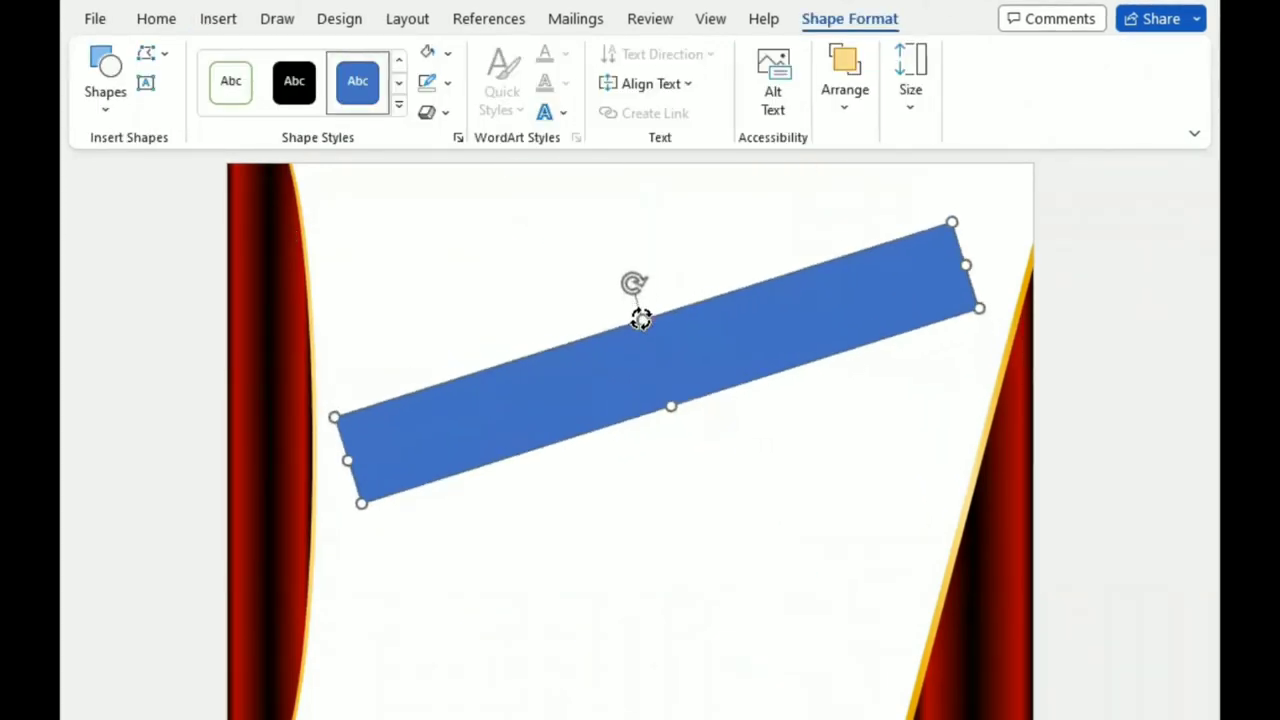
pyautogui.moveTo(654, 355)
pyautogui.mouseDown()
pyautogui.moveTo(763, 340)
pyautogui.moveTo(848, 357)
pyautogui.mouseUp()
pyautogui.moveTo(766, 360)
pyautogui.mouseDown()
pyautogui.moveTo(784, 360)
pyautogui.moveTo(751, 349)
pyautogui.mouseUp()
pyautogui.moveTo(878, 345); pyautogui.dragTo(900, 371)
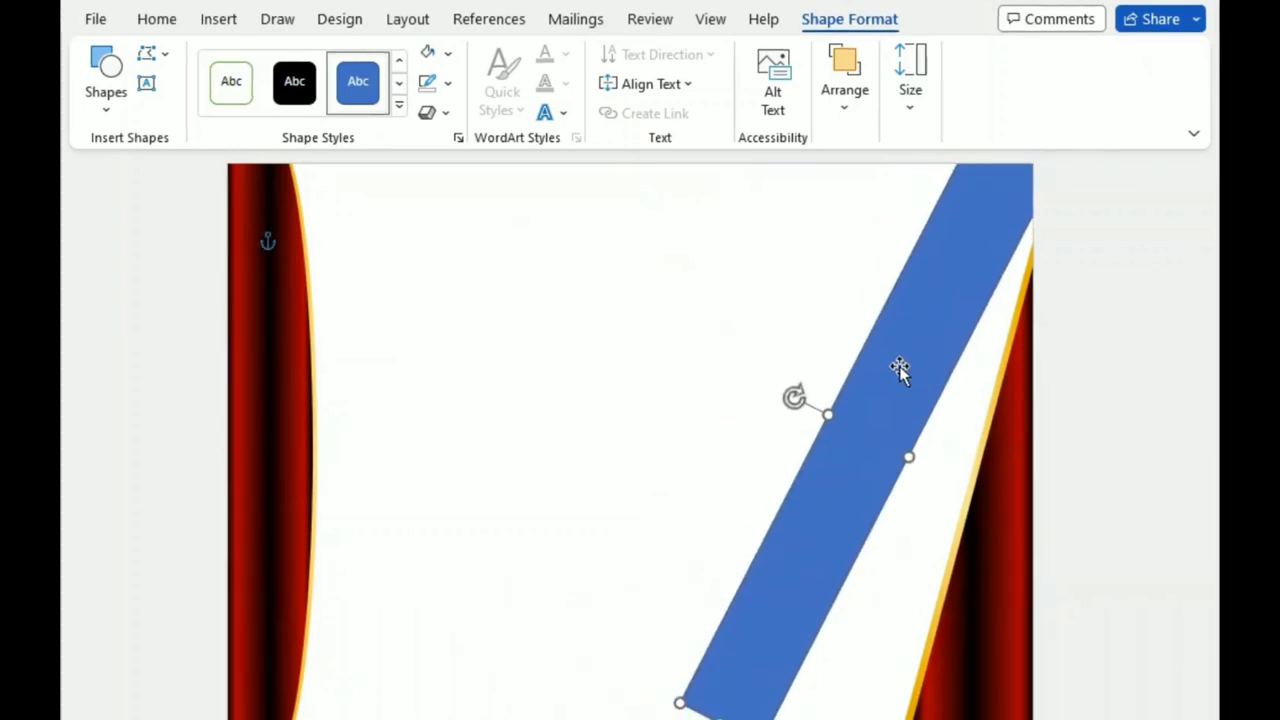
pyautogui.moveTo(793, 399); pyautogui.dragTo(794, 405)
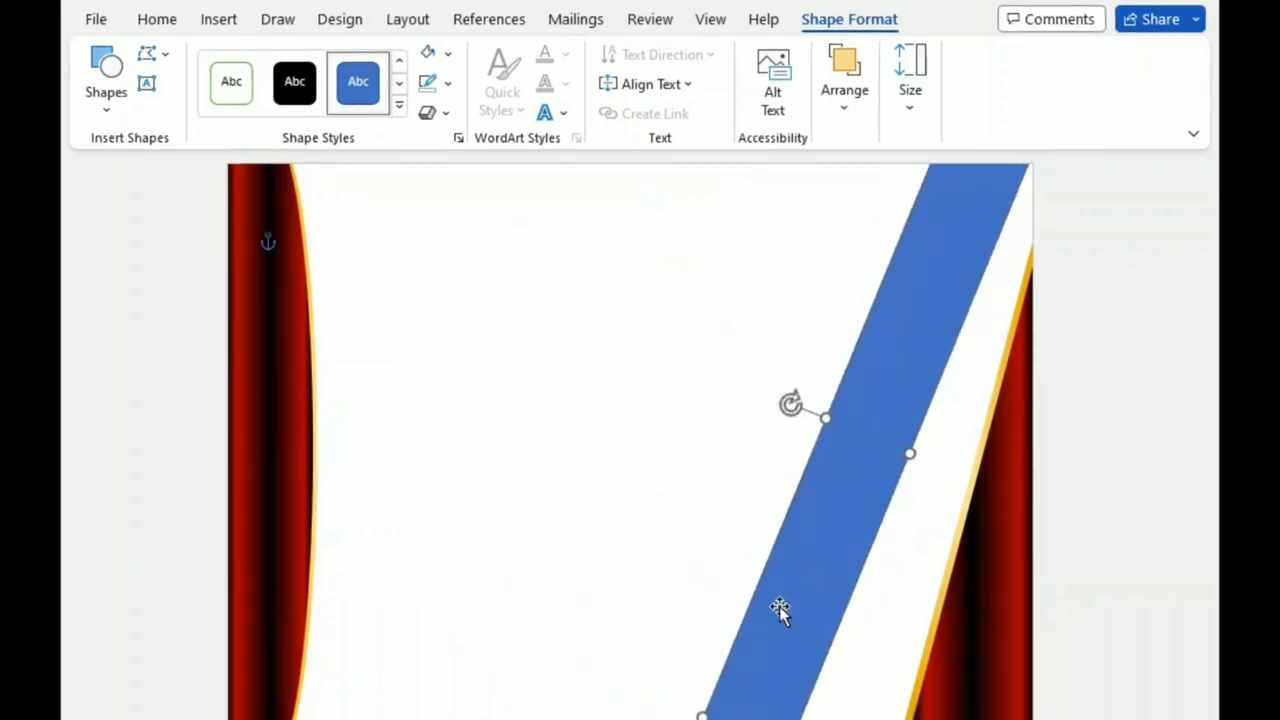
pyautogui.moveTo(857, 494); pyautogui.dragTo(860, 517)
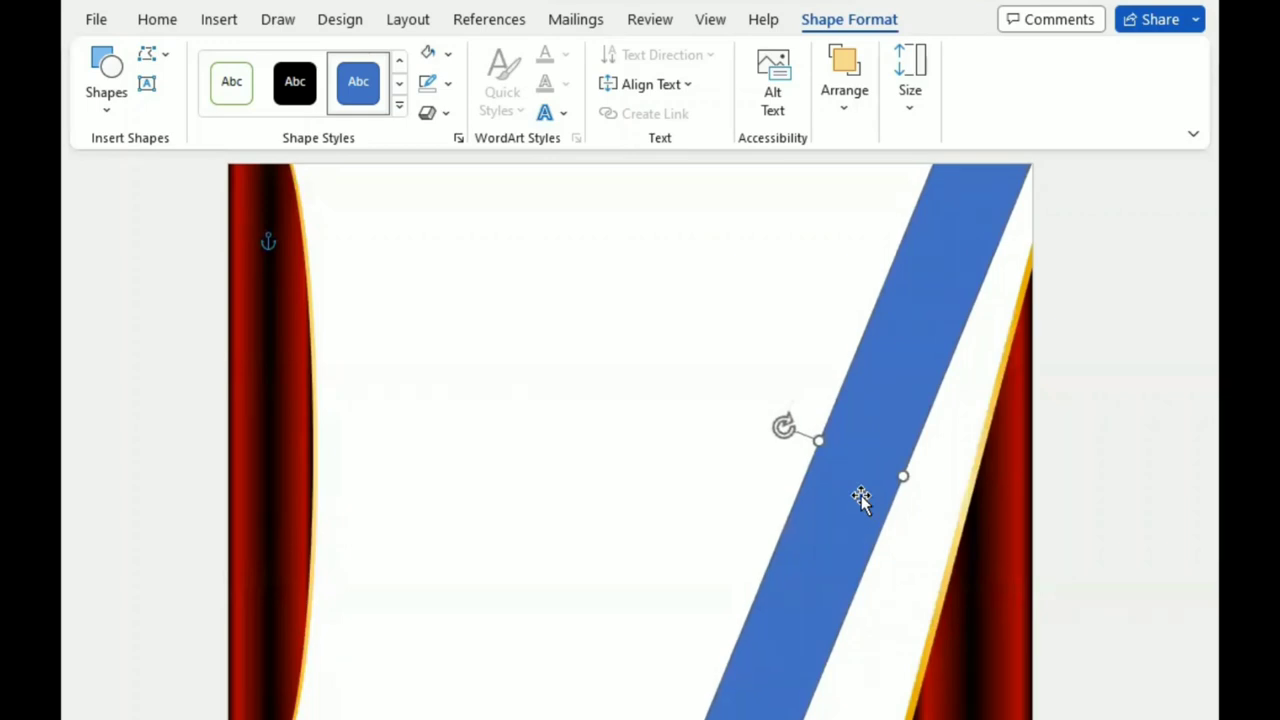
pyautogui.click(1126, 480)
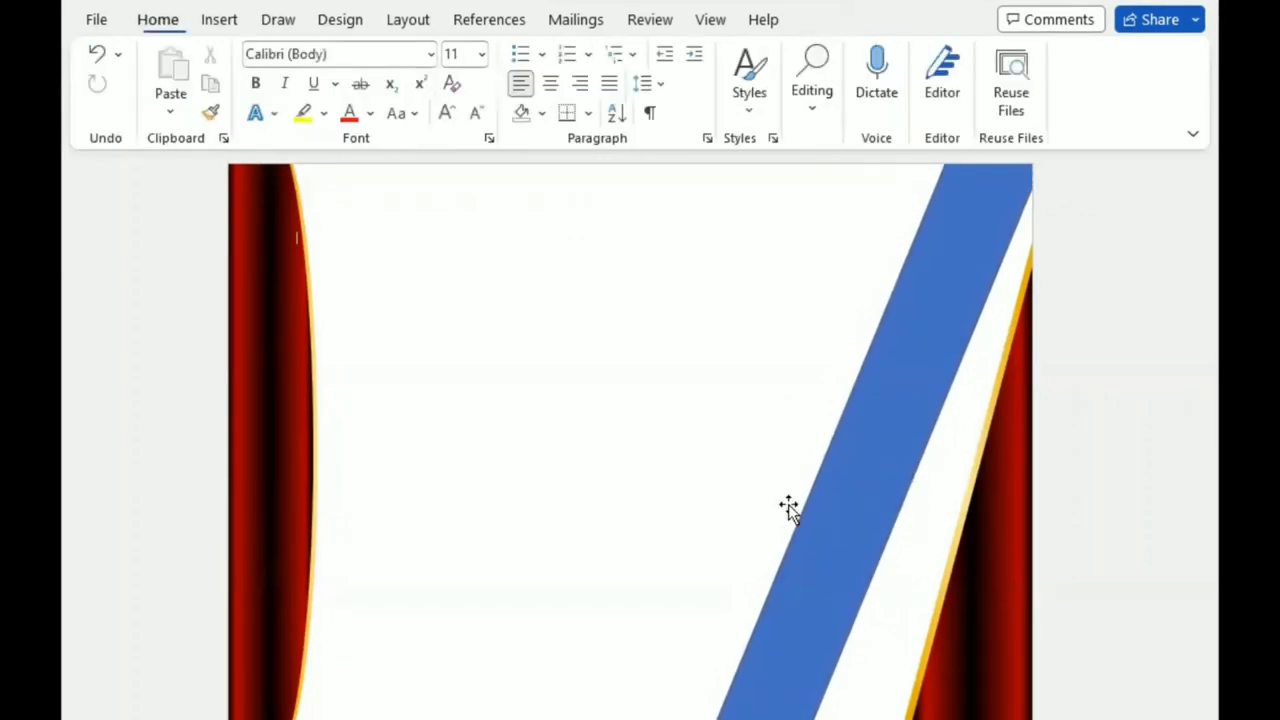
pyautogui.click(852, 489)
pyautogui.moveTo(809, 420); pyautogui.dragTo(805, 425)
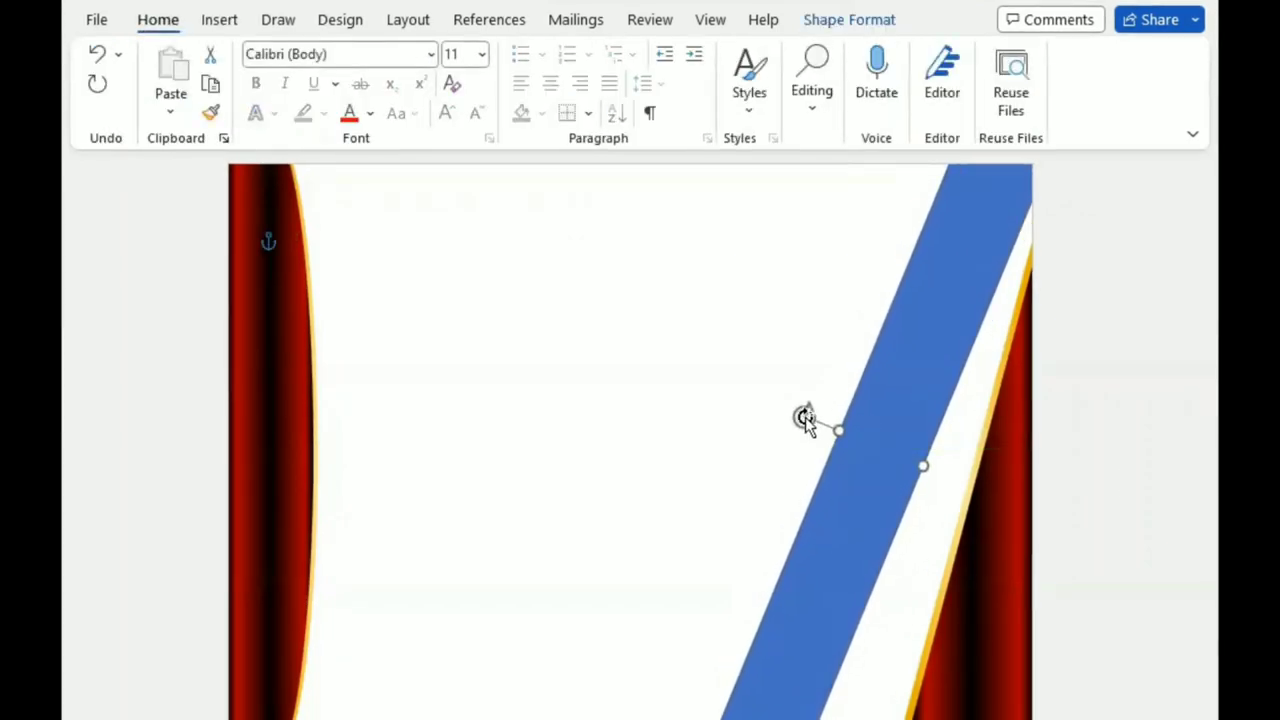
pyautogui.moveTo(931, 374); pyautogui.dragTo(948, 376)
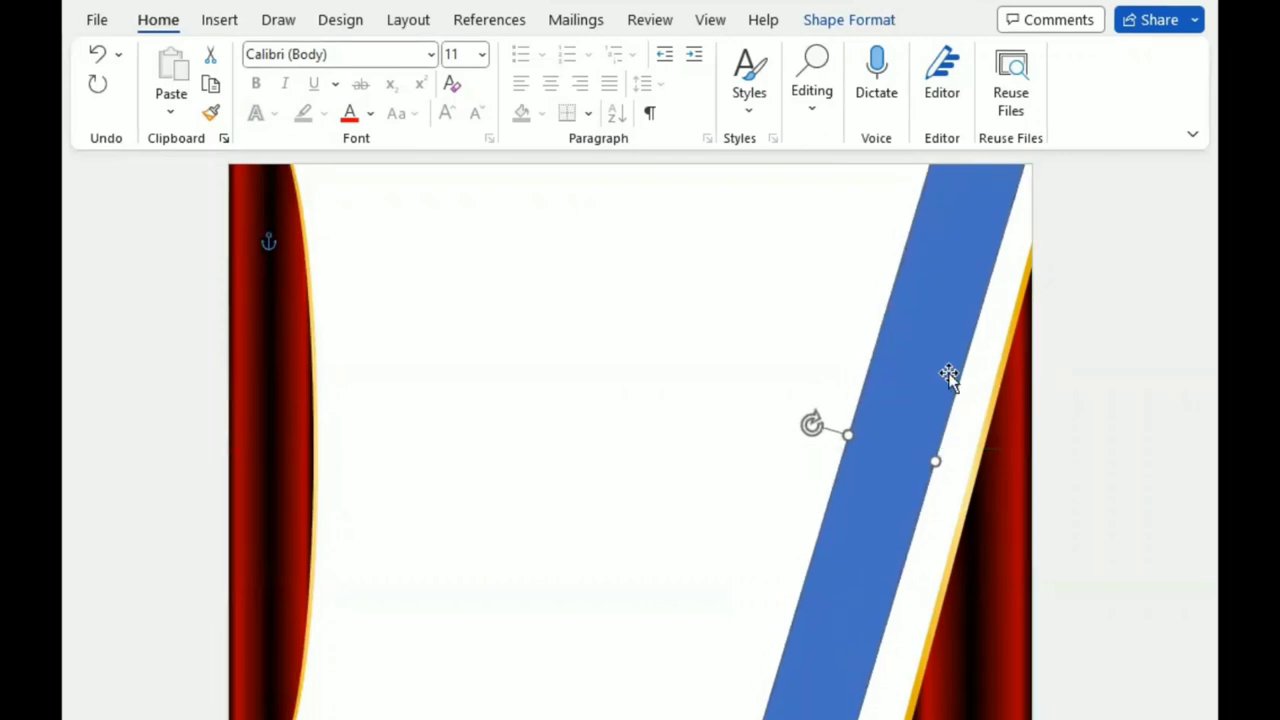
pyautogui.press('Right')
pyautogui.press('Right')
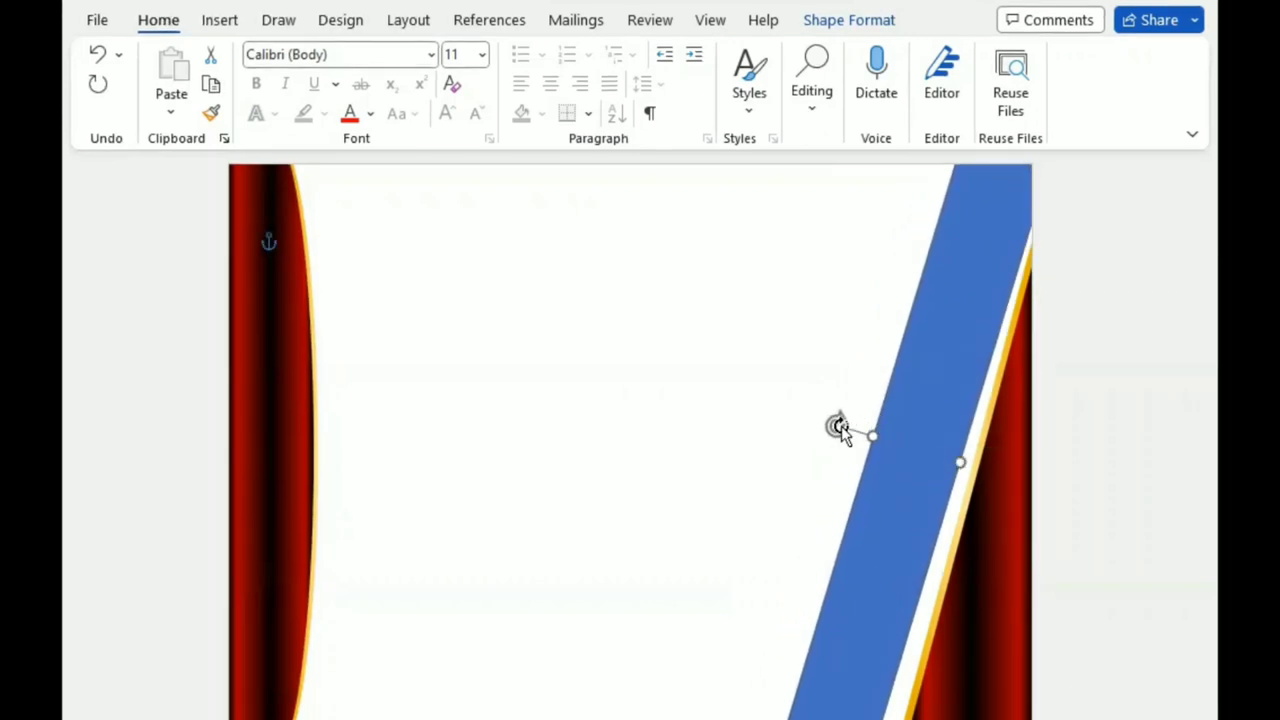
pyautogui.moveTo(836, 427); pyautogui.dragTo(836, 428)
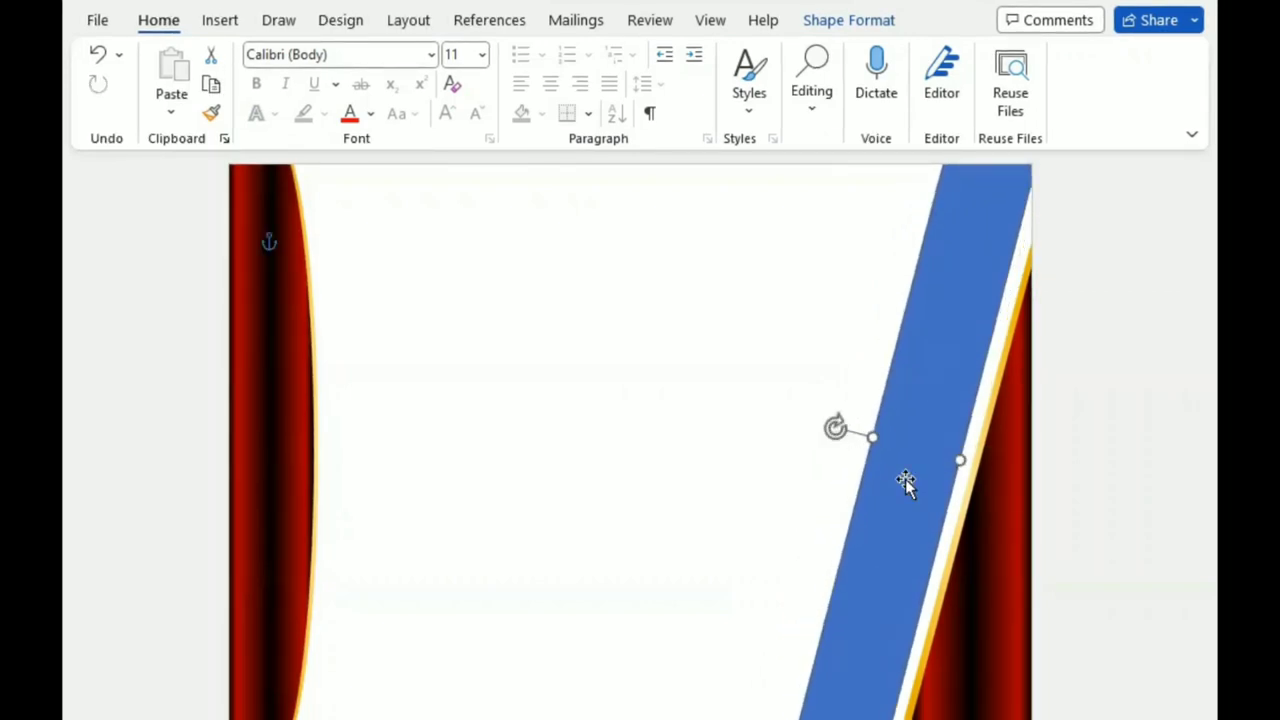
# Stretch the band's top up to the page edge and lengthen its bottom slightly
pyautogui.click(1005, 362)
pyautogui.moveTo(1005, 343); pyautogui.dragTo(988, 314)
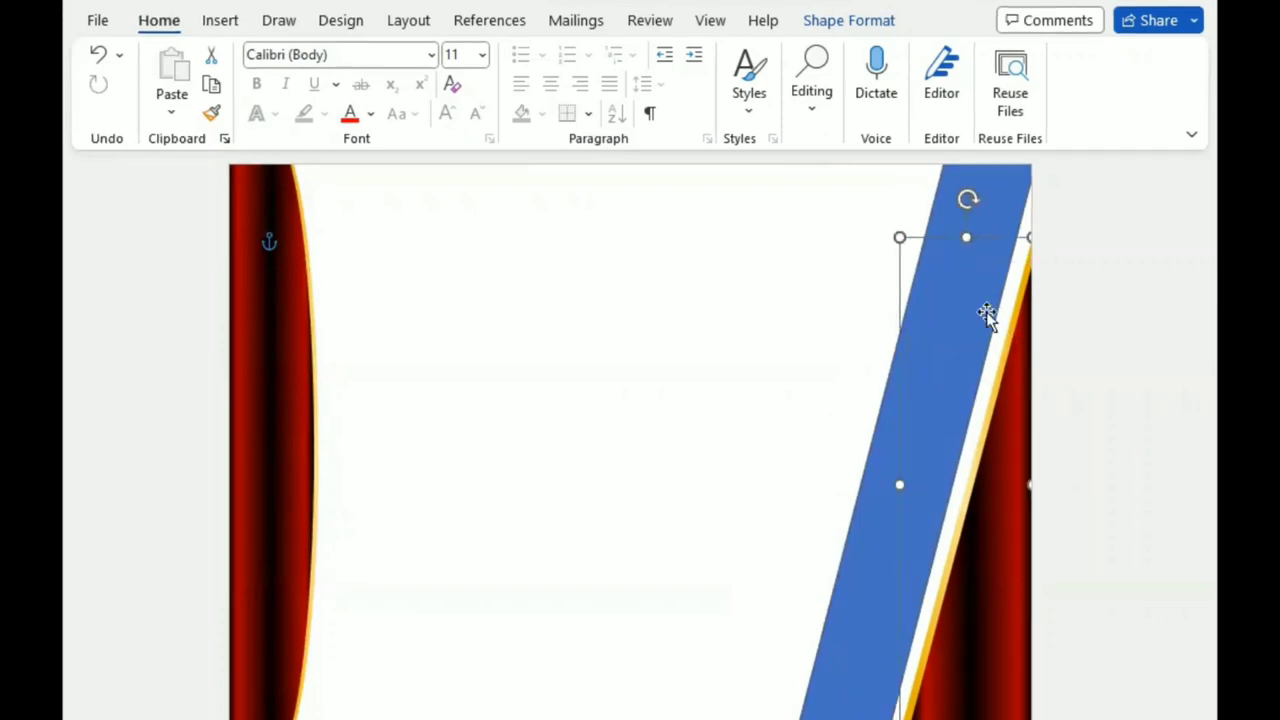
pyautogui.moveTo(901, 215); pyautogui.dragTo(890, 168)
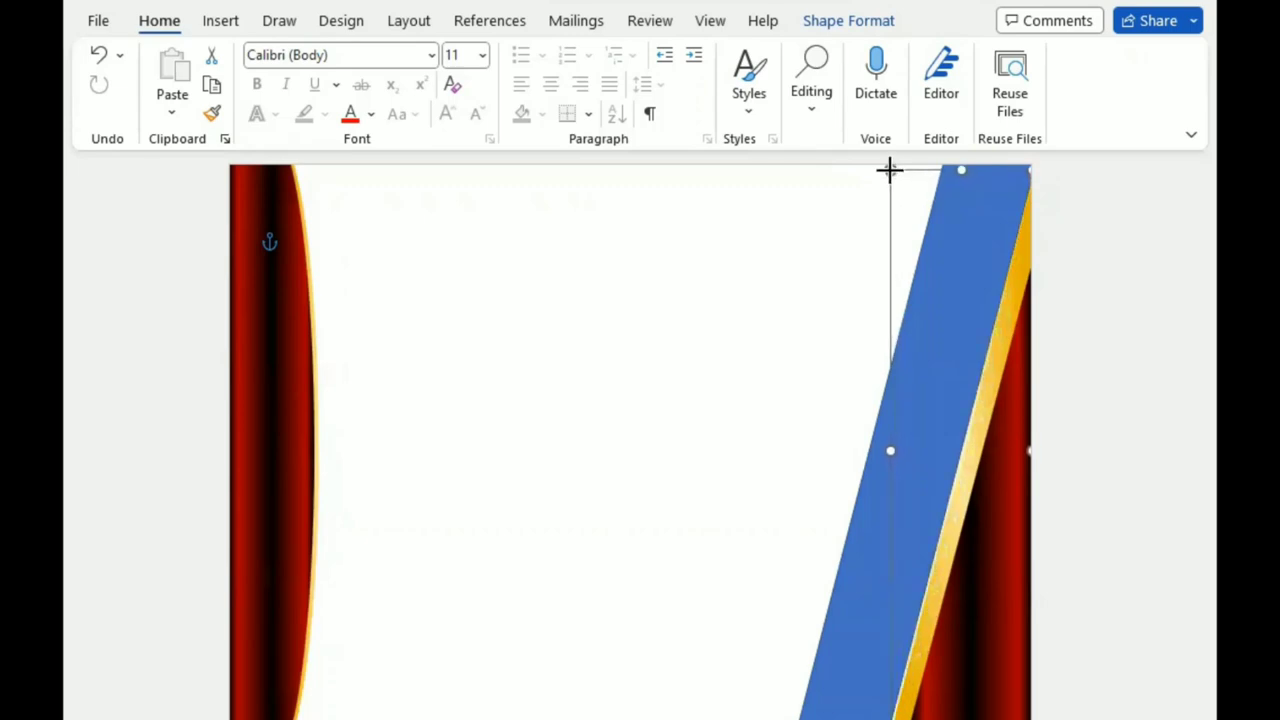
pyautogui.hotkey('ctrl', 'z')
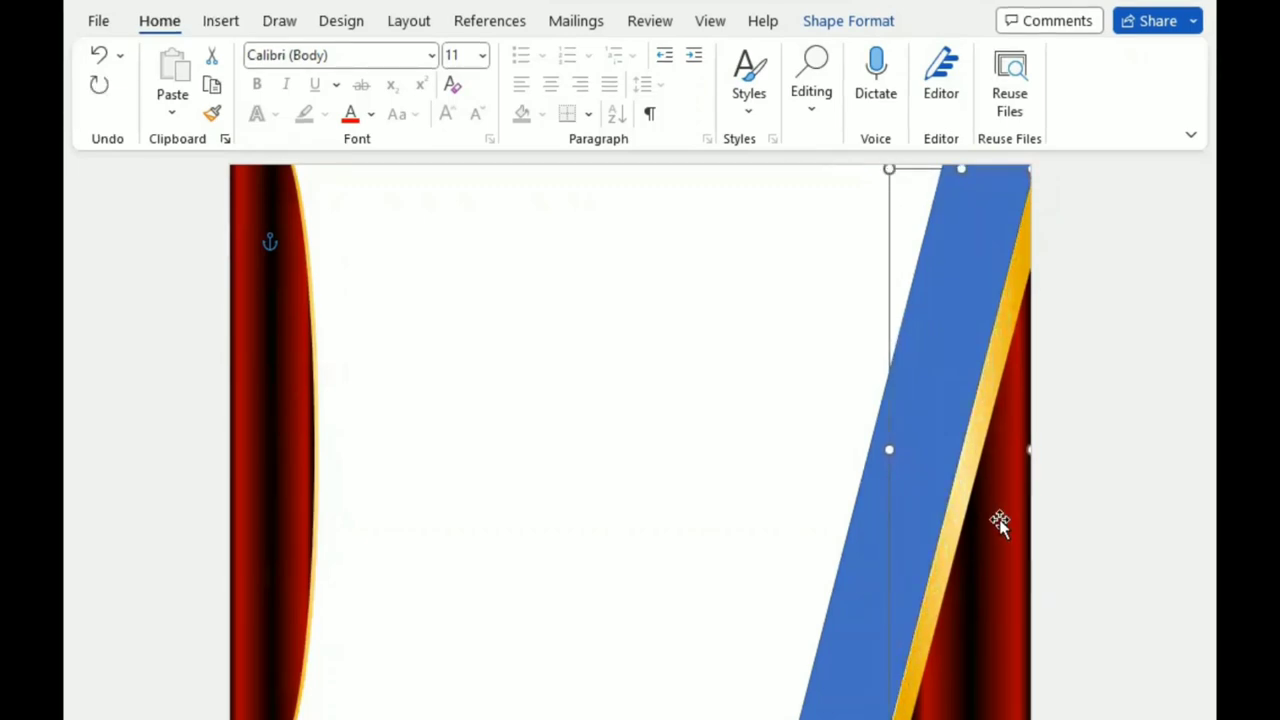
pyautogui.hotkey('ctrl', 'z')
pyautogui.hotkey('ctrl', 'z')
pyautogui.moveTo(903, 261); pyautogui.dragTo(903, 205)
pyautogui.moveTo(977, 288); pyautogui.dragTo(977, 282)
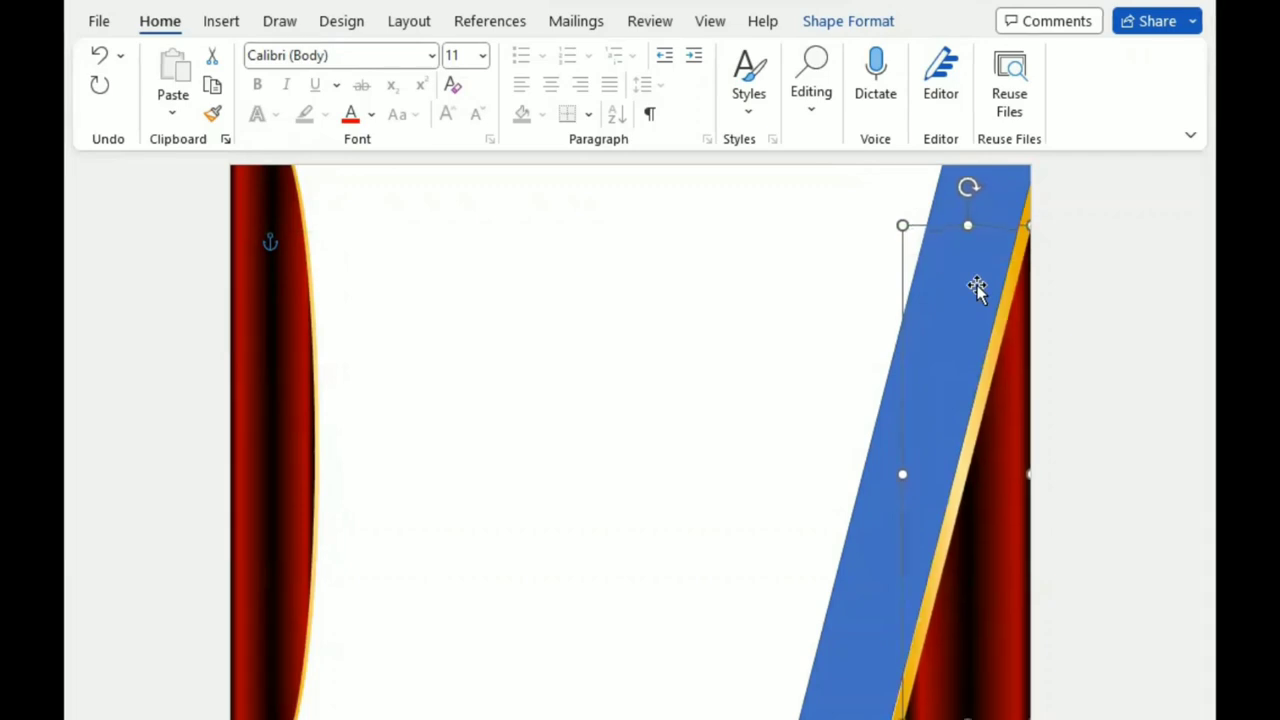
pyautogui.moveTo(902, 226); pyautogui.dragTo(894, 200)
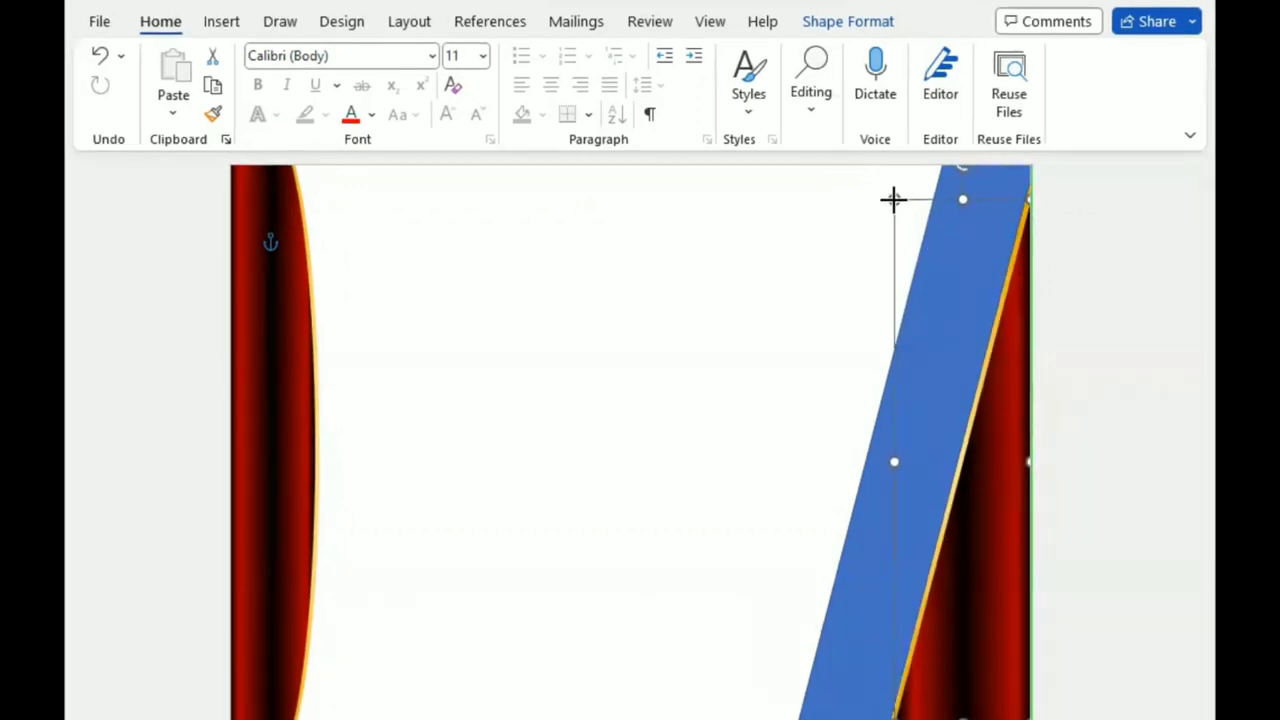
pyautogui.moveTo(965, 716); pyautogui.dragTo(965, 719)
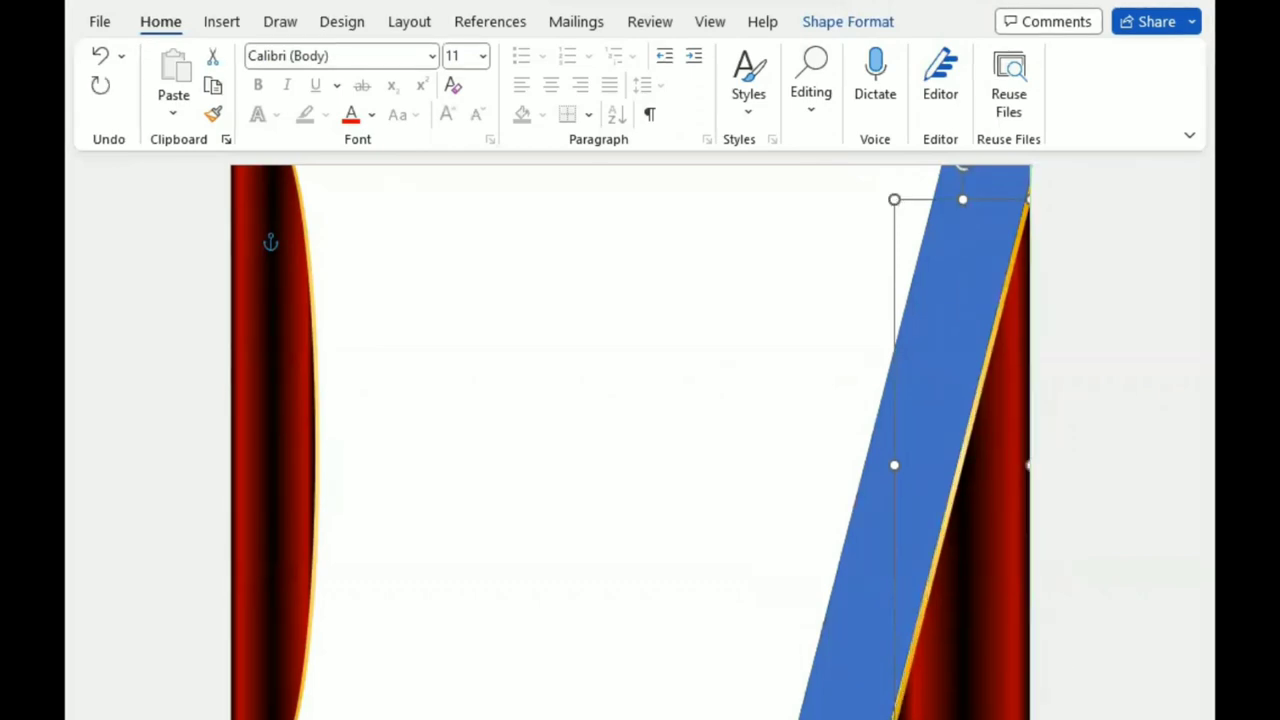
# Change the diagonal band's fill from blue to a light grey theme colour
pyautogui.click(828, 23)
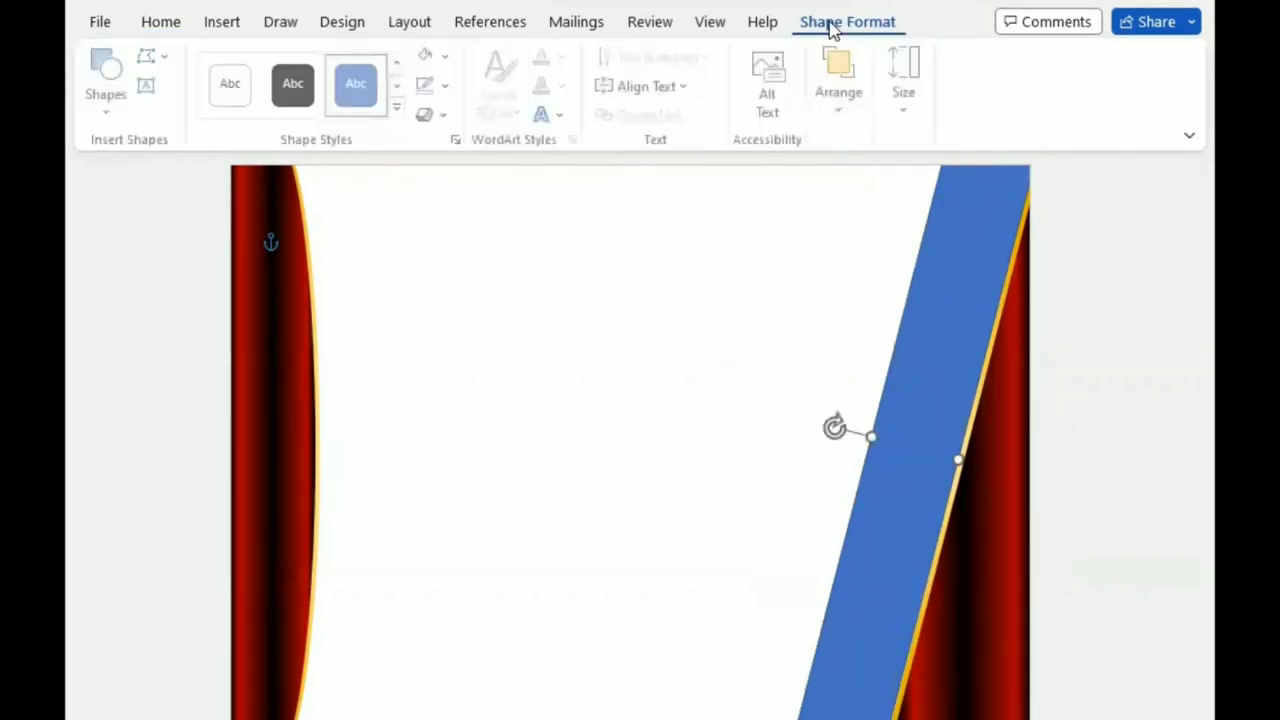
pyautogui.click(449, 85)
pyautogui.click(449, 88)
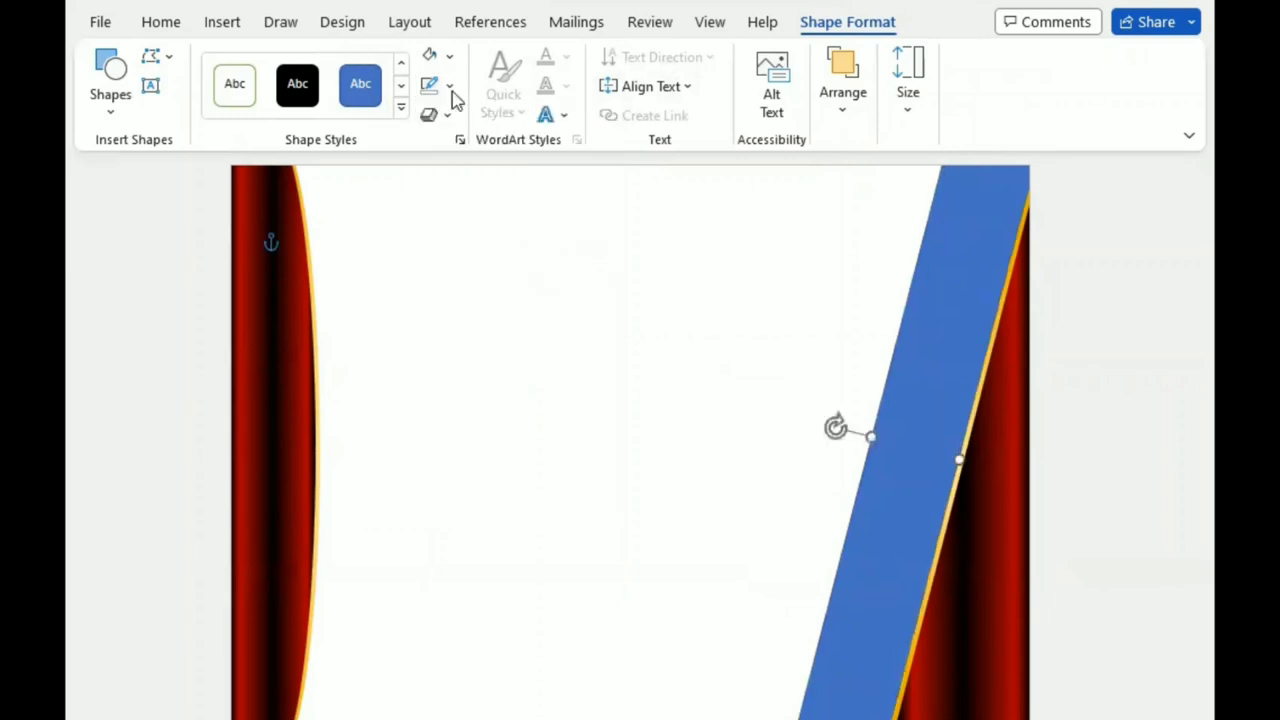
pyautogui.click(449, 60)
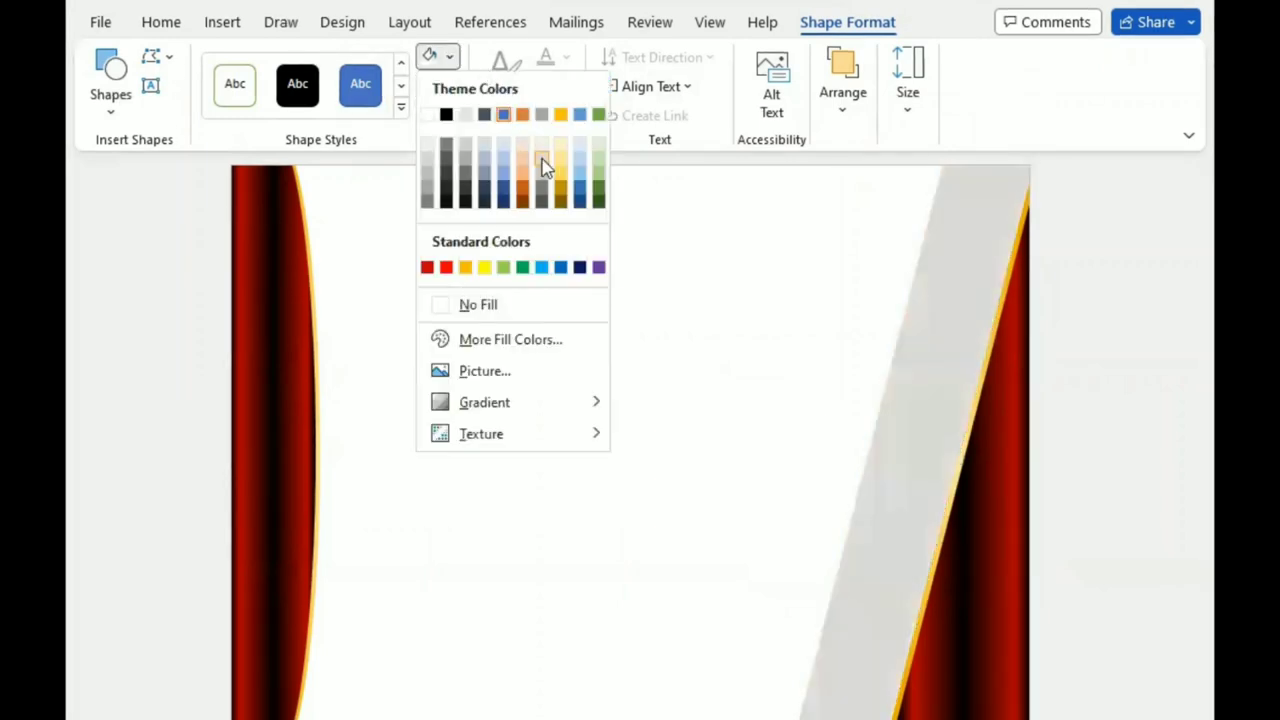
pyautogui.click(547, 166)
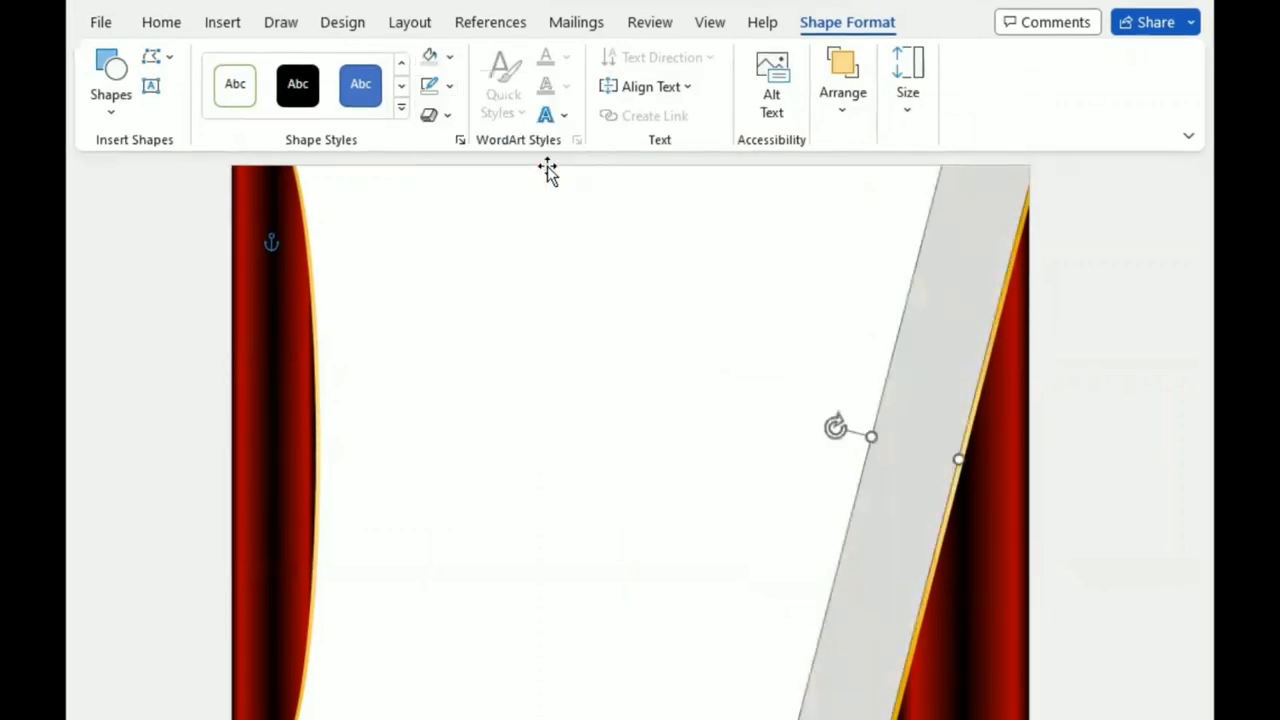
pyautogui.click(110, 114)
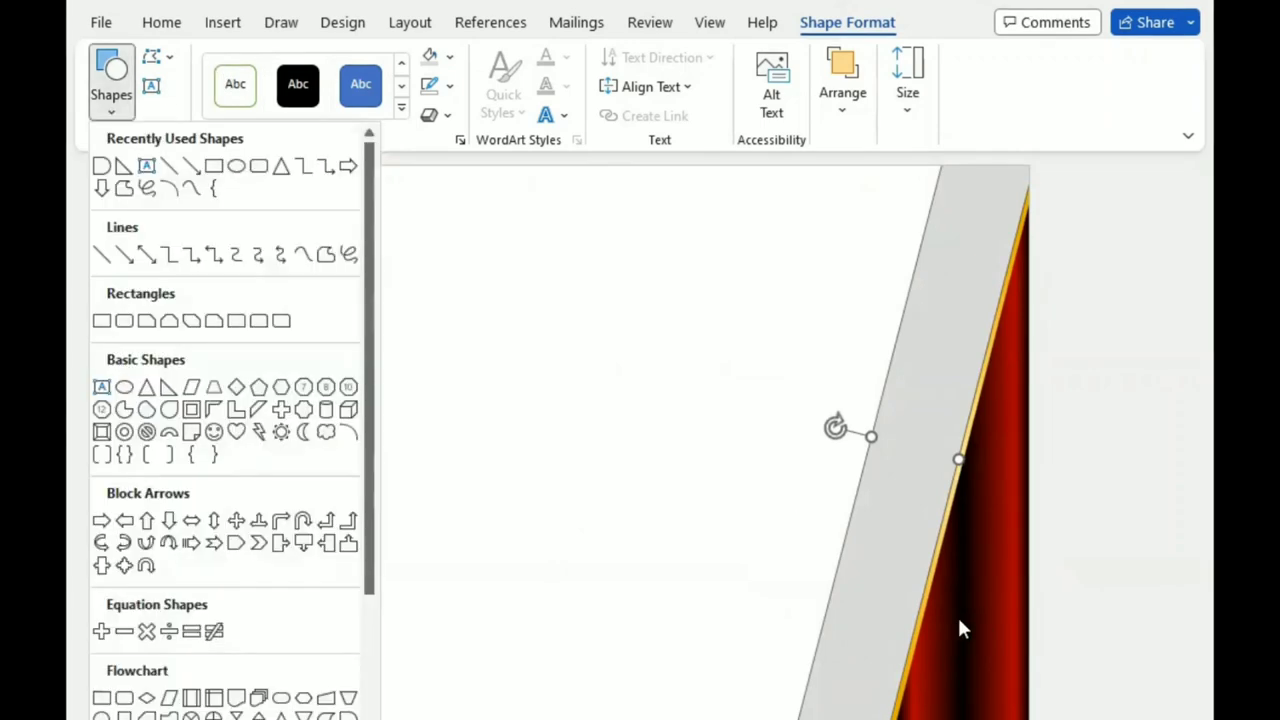
# Duplicate the red border shape, shrink it to a small triangle, and flip it vertically
pyautogui.click(978, 613)
pyautogui.moveTo(978, 613)
pyautogui.mouseDown()
pyautogui.moveTo(776, 554)
pyautogui.moveTo(766, 588)
pyautogui.mouseUp()
pyautogui.moveTo(694, 166)
pyautogui.mouseDown()
pyautogui.moveTo(764, 482)
pyautogui.moveTo(753, 535)
pyautogui.mouseUp()
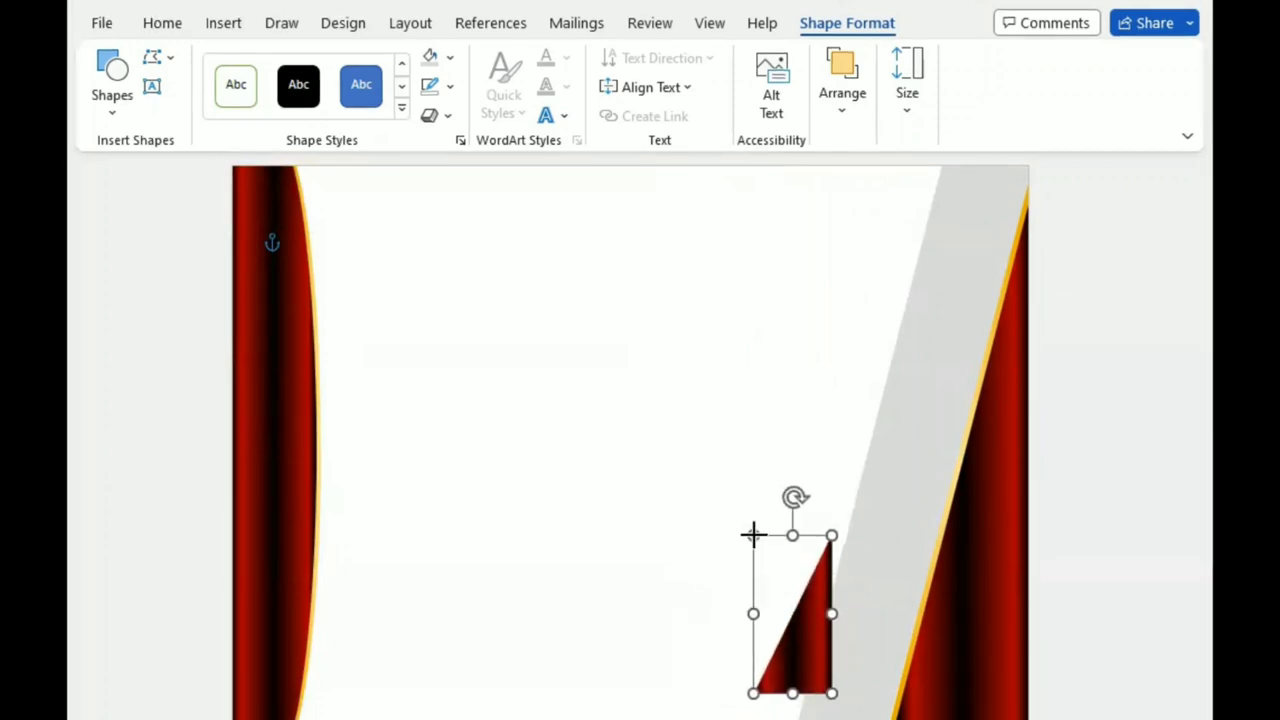
pyautogui.click(843, 100)
pyautogui.click(1165, 224)
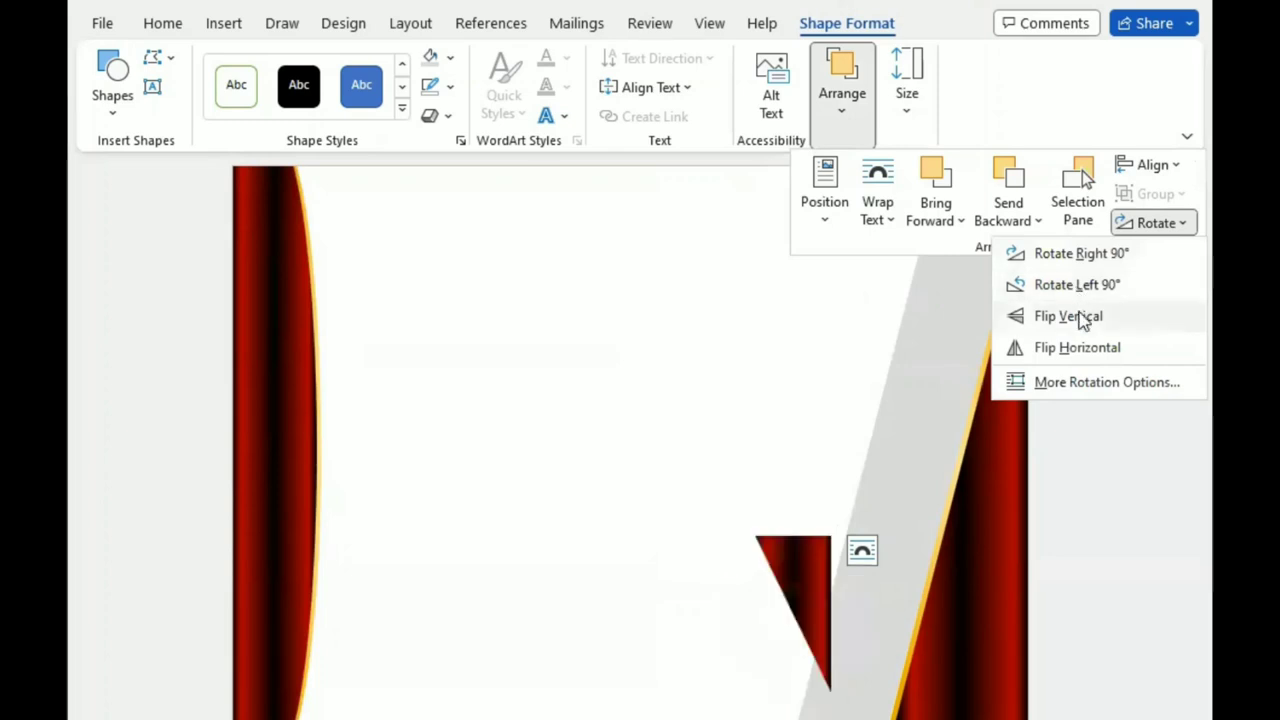
pyautogui.click(1048, 315)
pyautogui.moveTo(800, 545); pyautogui.dragTo(813, 248)
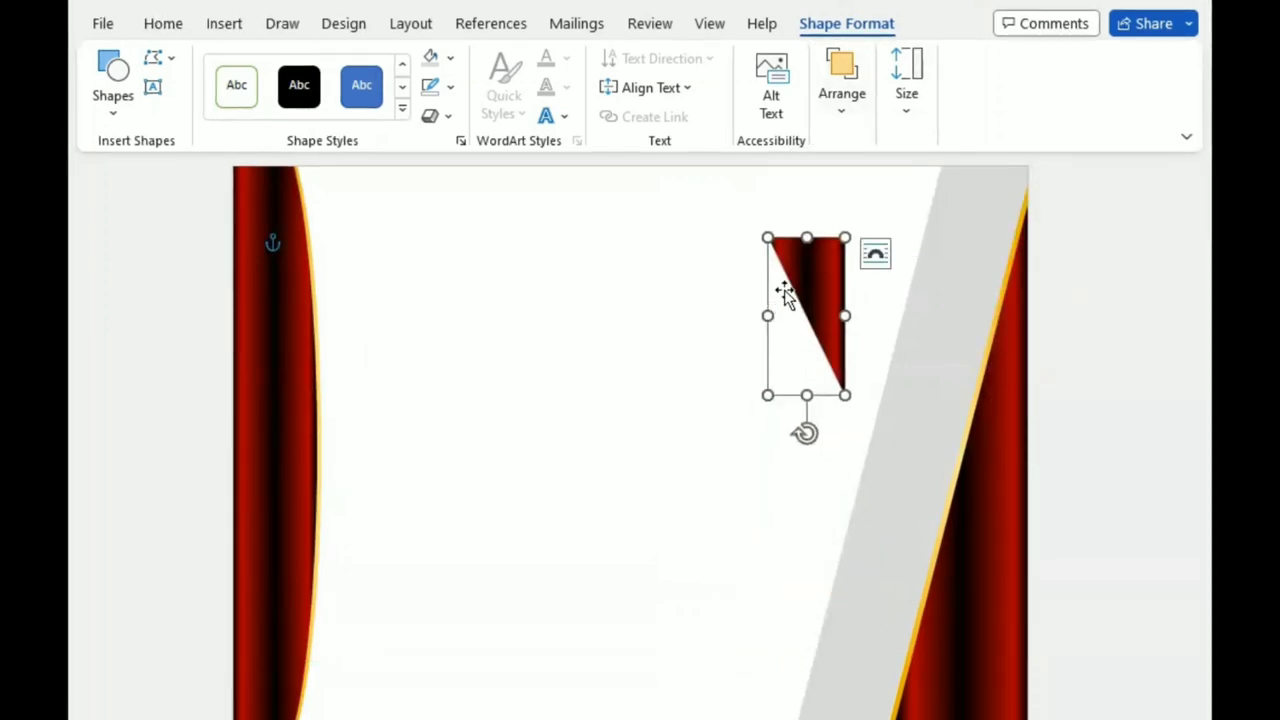
pyautogui.moveTo(767, 395); pyautogui.dragTo(760, 392)
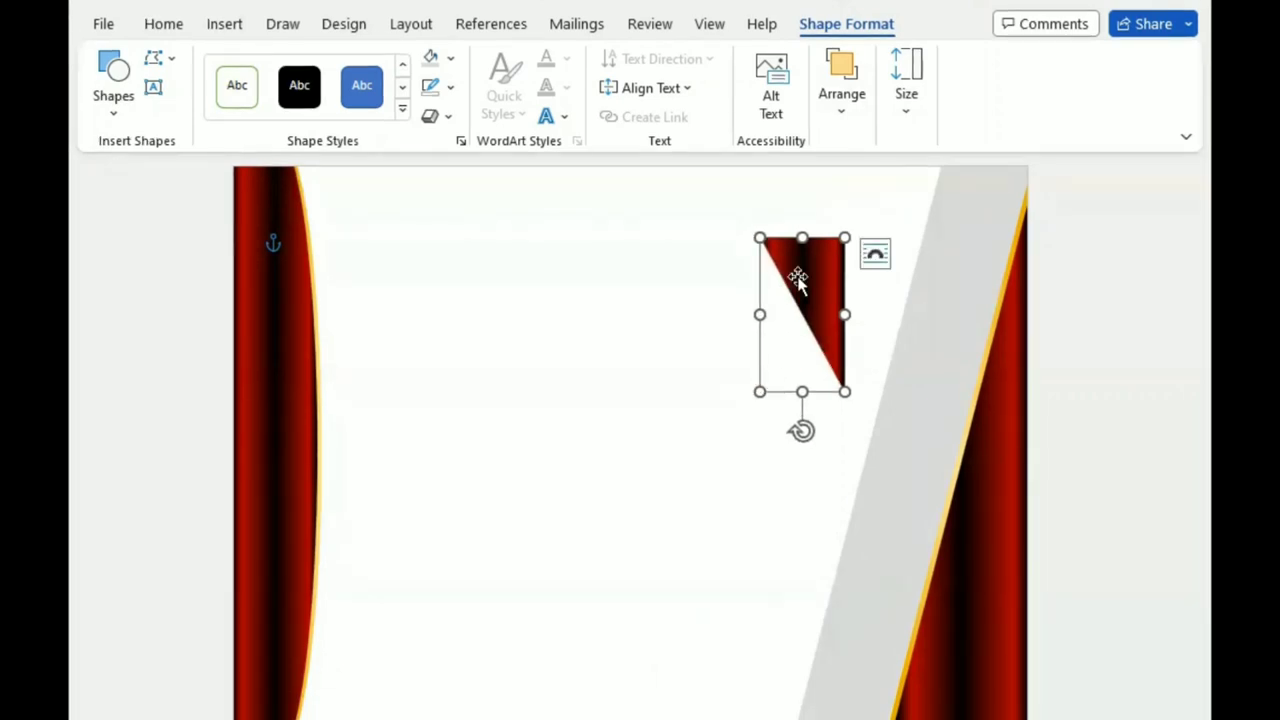
# Flip the triangle horizontally and size it at the page top beside the grey band
pyautogui.click(849, 120)
pyautogui.click(1160, 223)
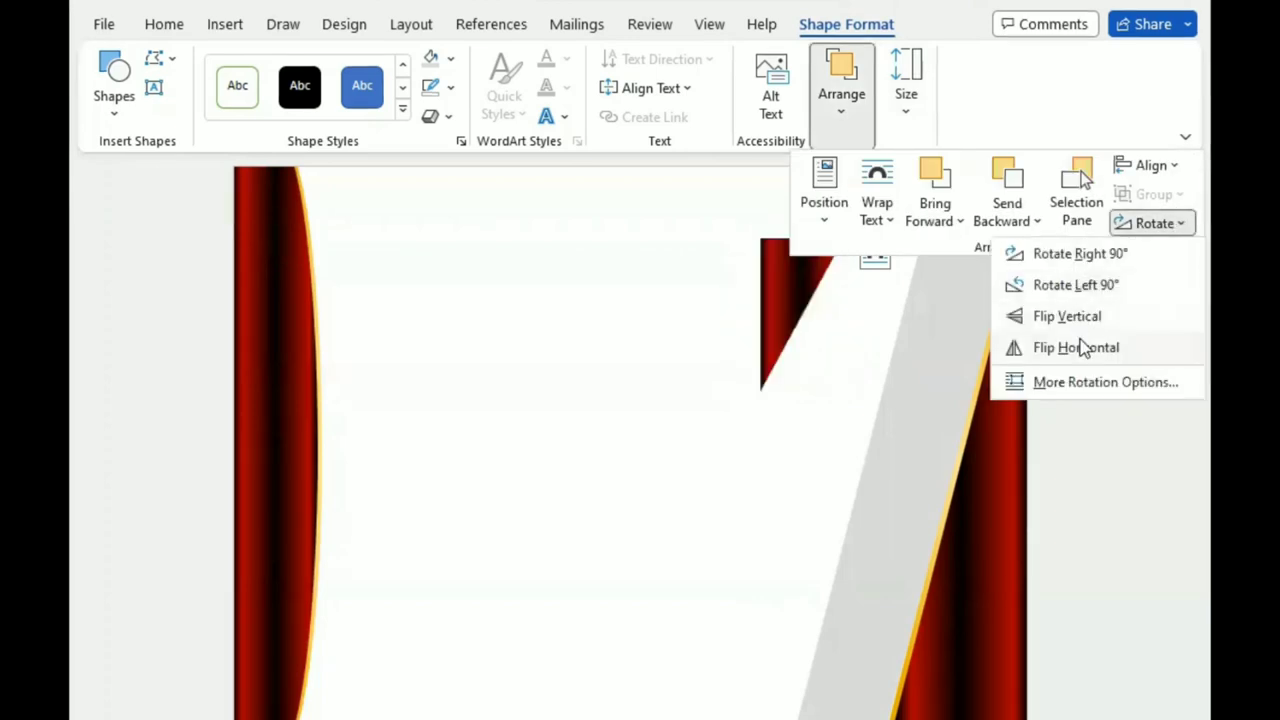
pyautogui.click(1081, 347)
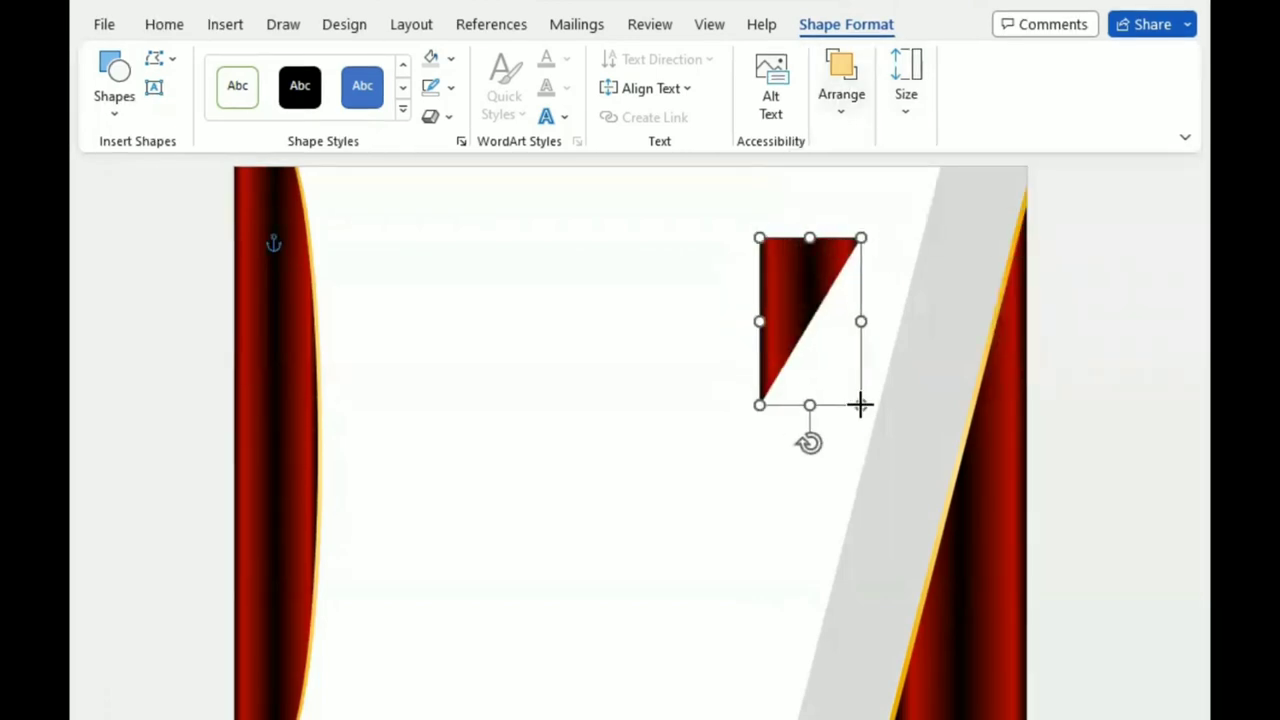
pyautogui.moveTo(860, 405); pyautogui.dragTo(855, 411)
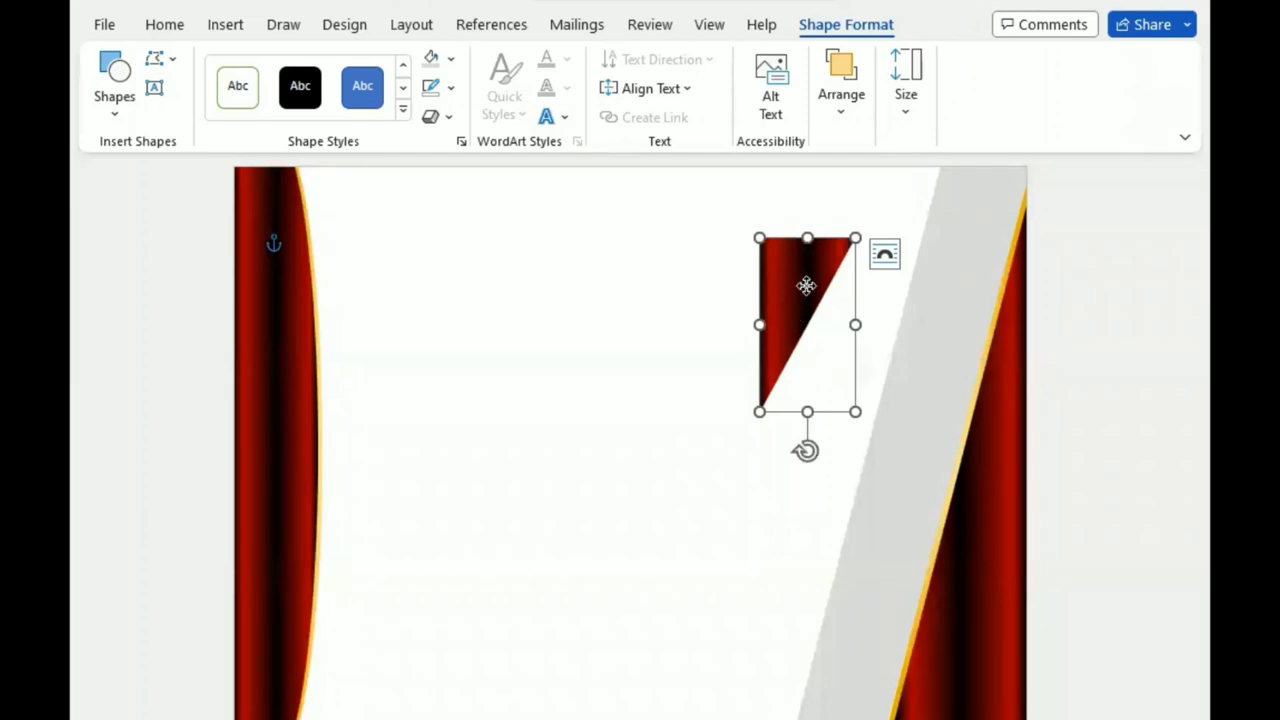
pyautogui.moveTo(806, 286); pyautogui.dragTo(898, 216)
pyautogui.click(845, 100)
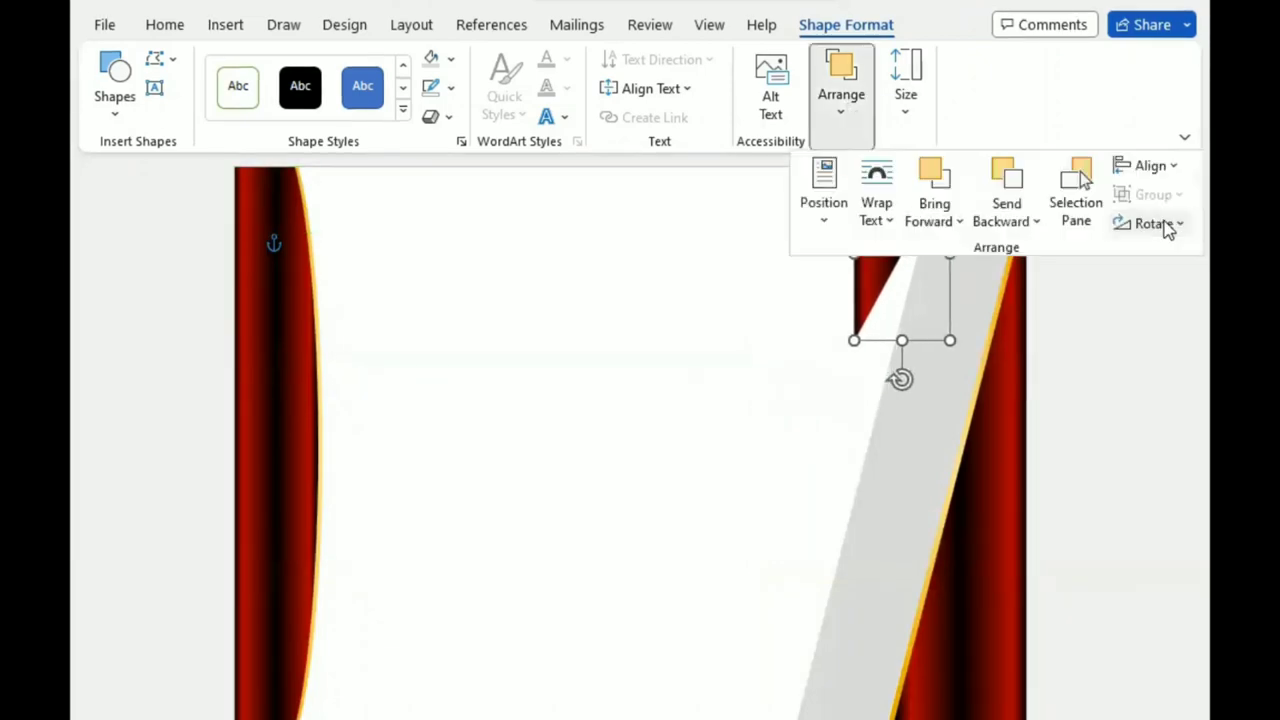
pyautogui.click(1160, 224)
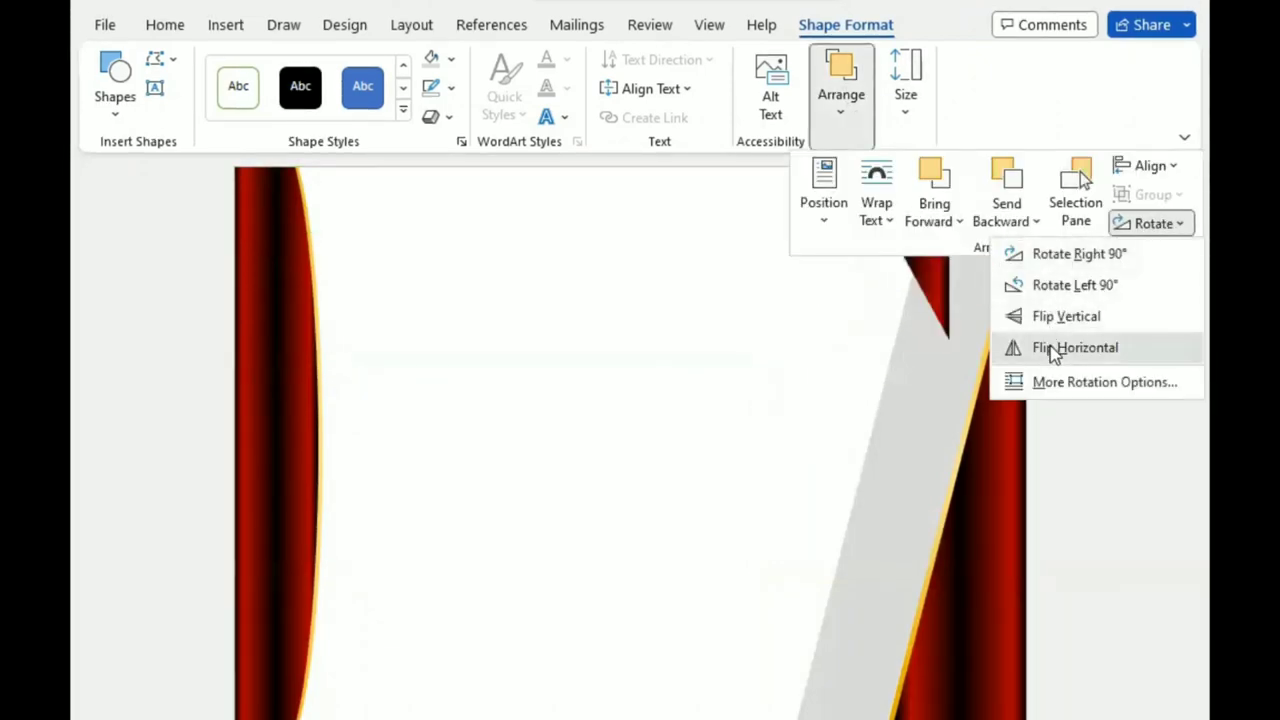
pyautogui.click(1055, 350)
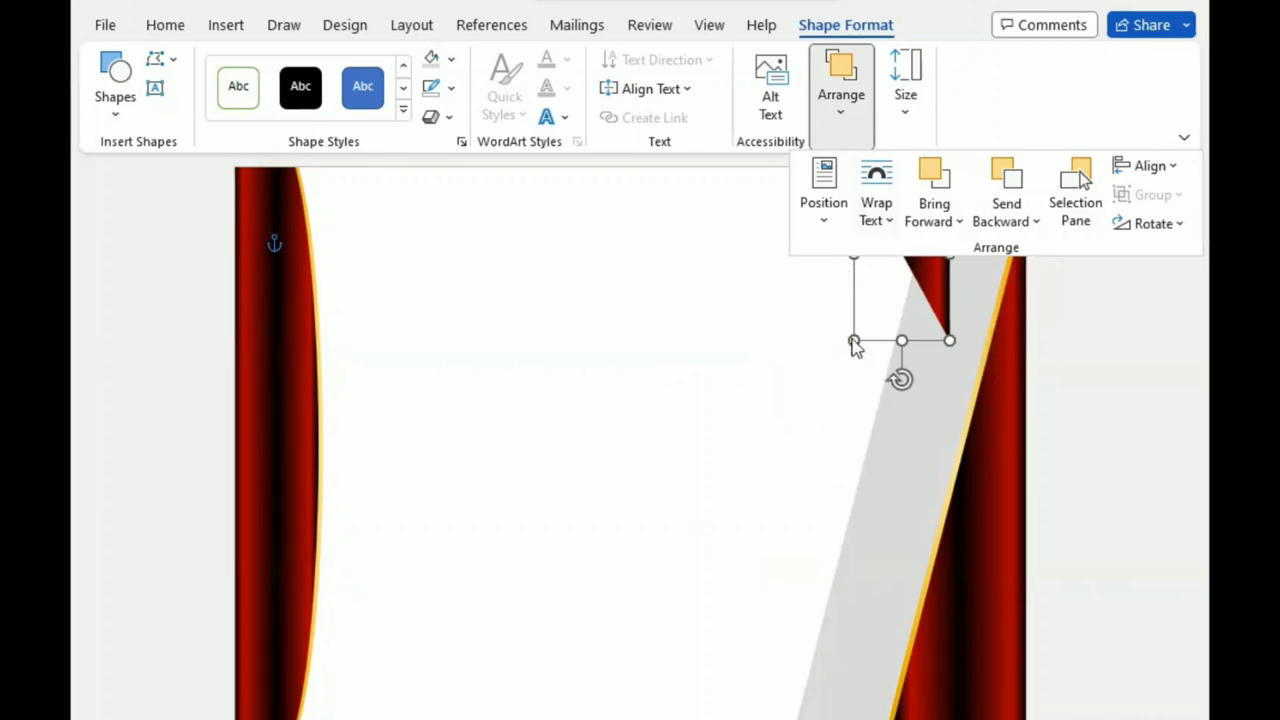
pyautogui.moveTo(854, 342); pyautogui.dragTo(836, 360)
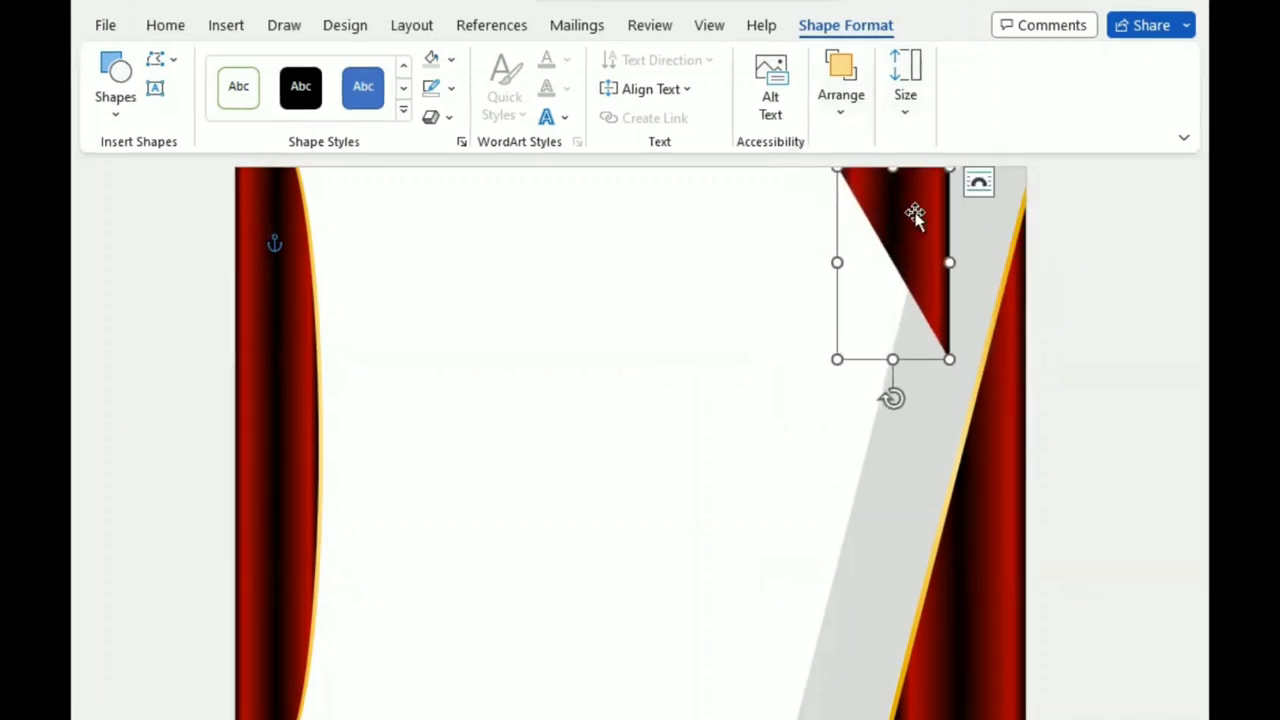
pyautogui.click(843, 120)
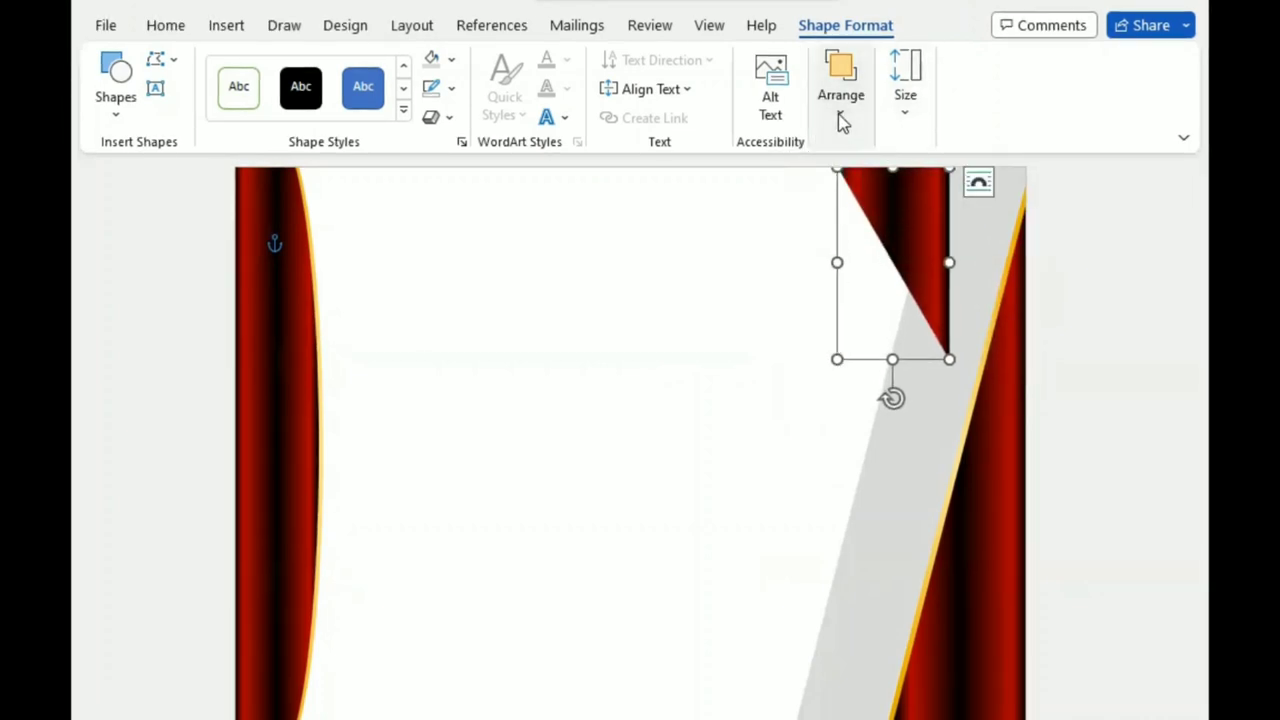
# Simplify the triangle's gradient by deleting three stops and sliding the dark red stop to 94%
pyautogui.click(455, 65)
pyautogui.moveTo(560, 409)
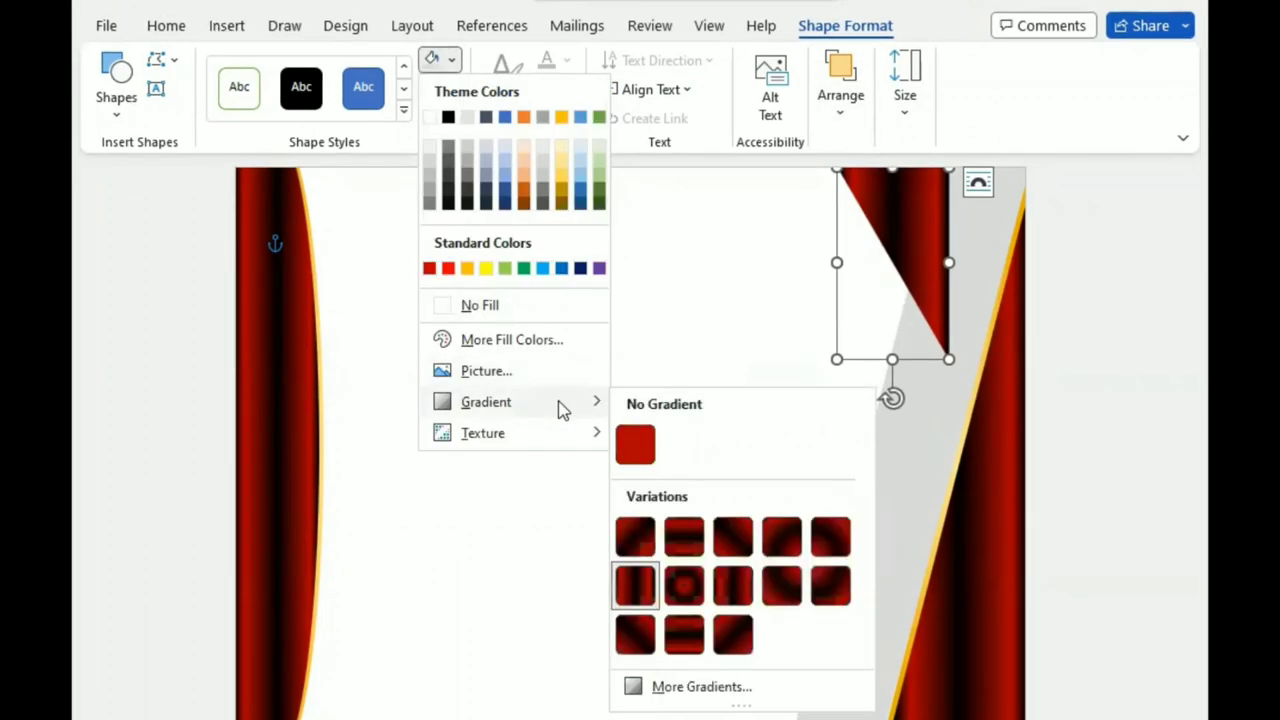
pyautogui.click(685, 686)
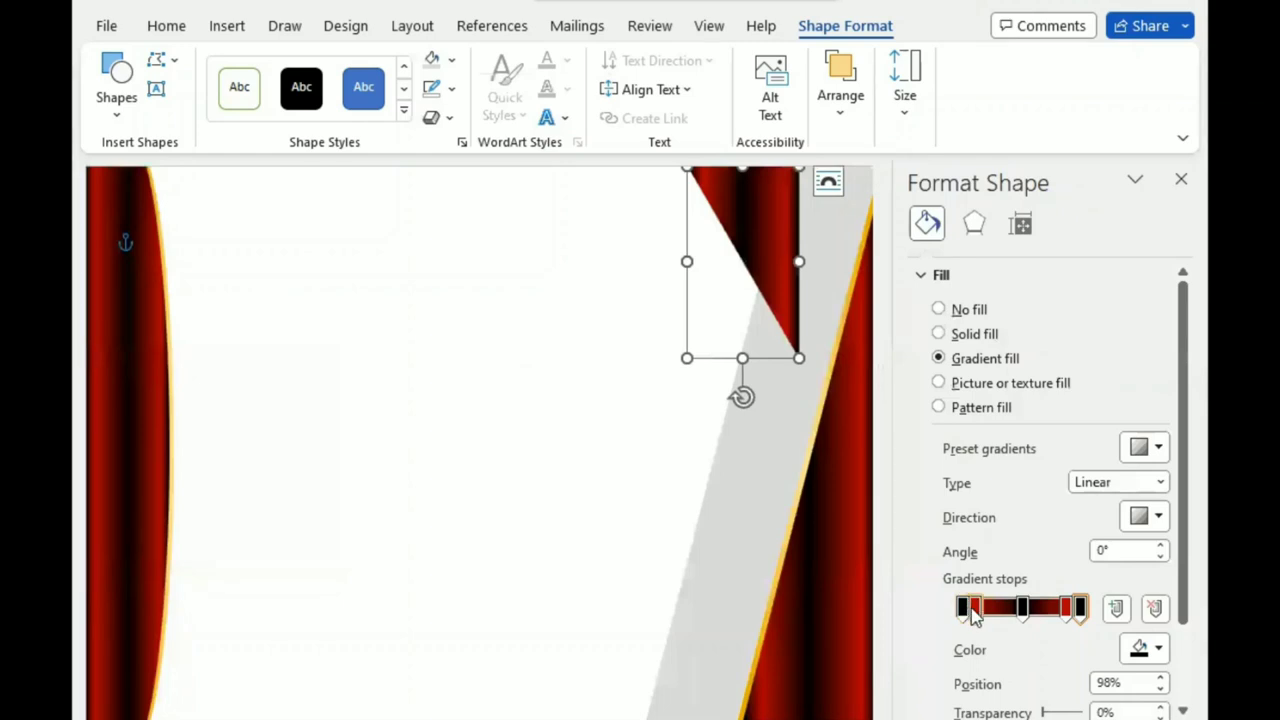
pyautogui.click(975, 609)
pyautogui.click(1154, 608)
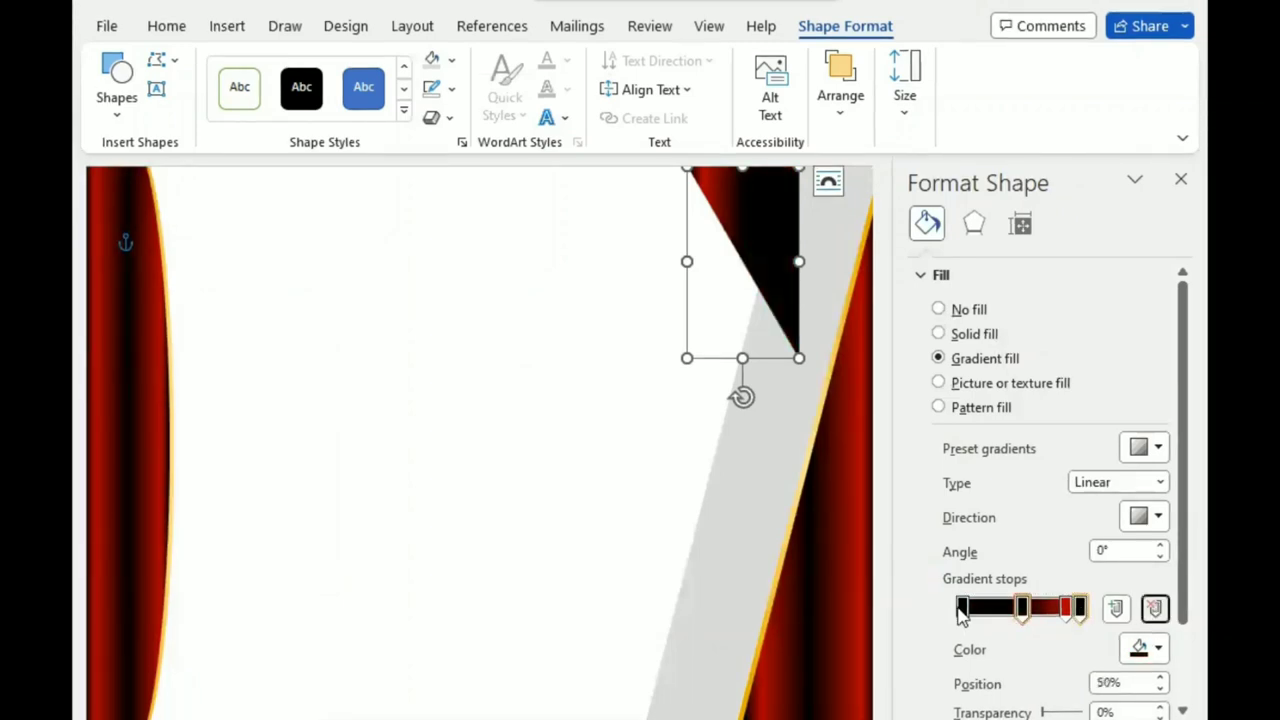
pyautogui.click(1154, 608)
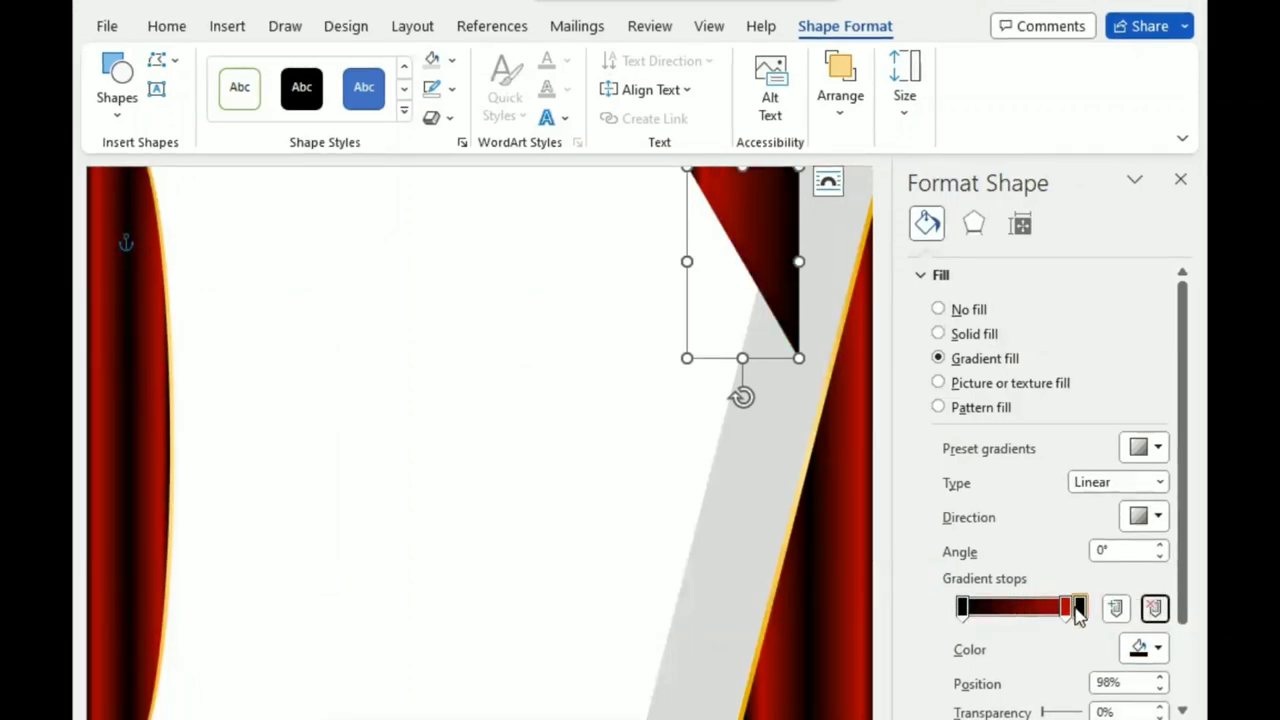
pyautogui.click(1154, 608)
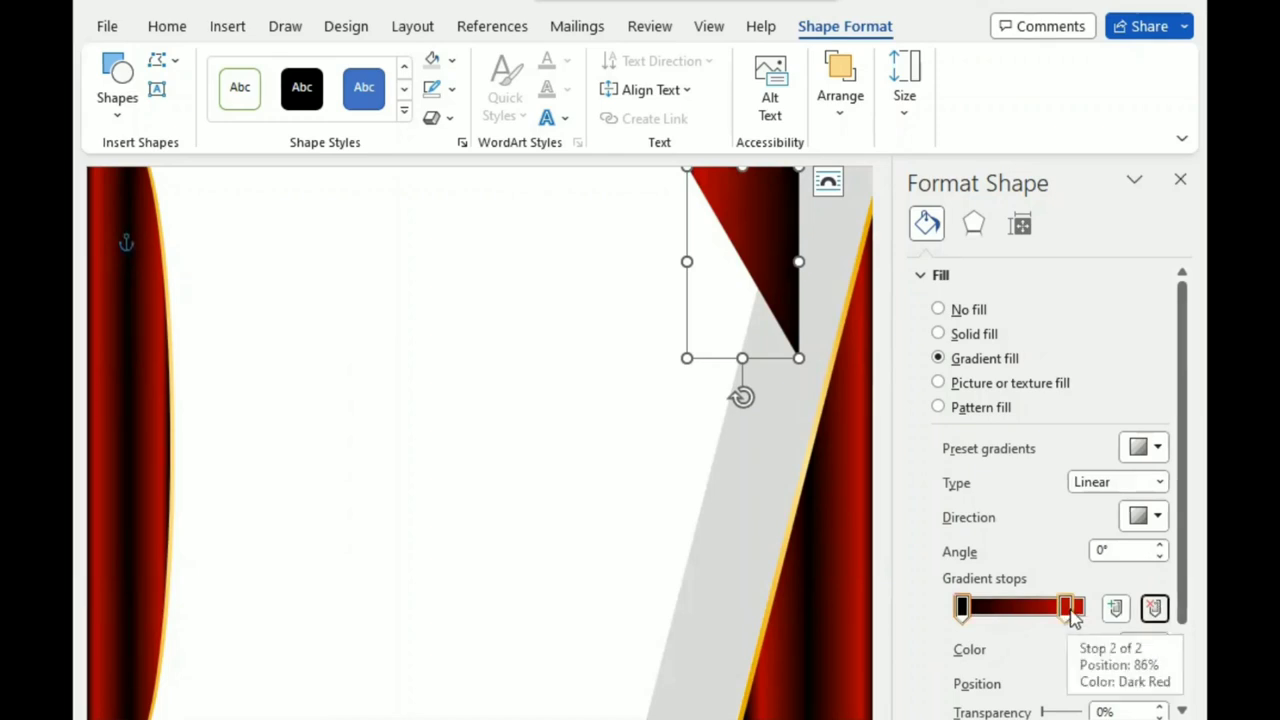
pyautogui.moveTo(1067, 610); pyautogui.dragTo(1076, 610)
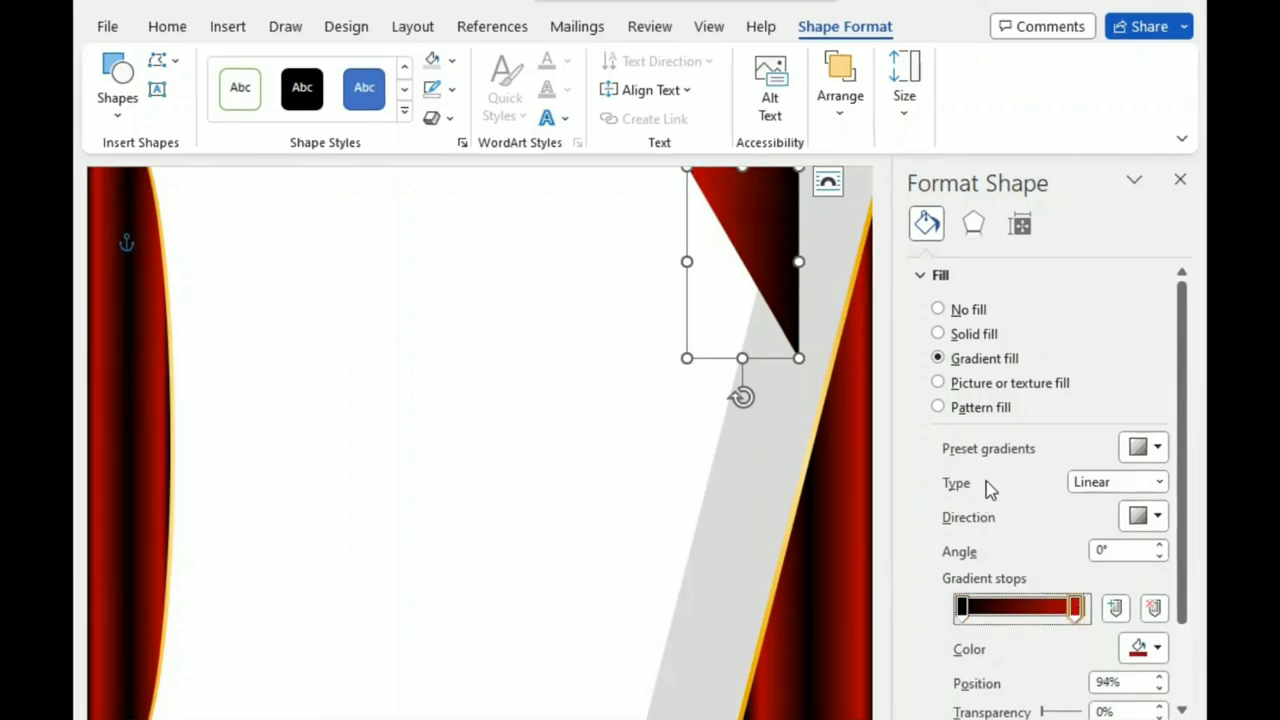
pyautogui.click(1180, 179)
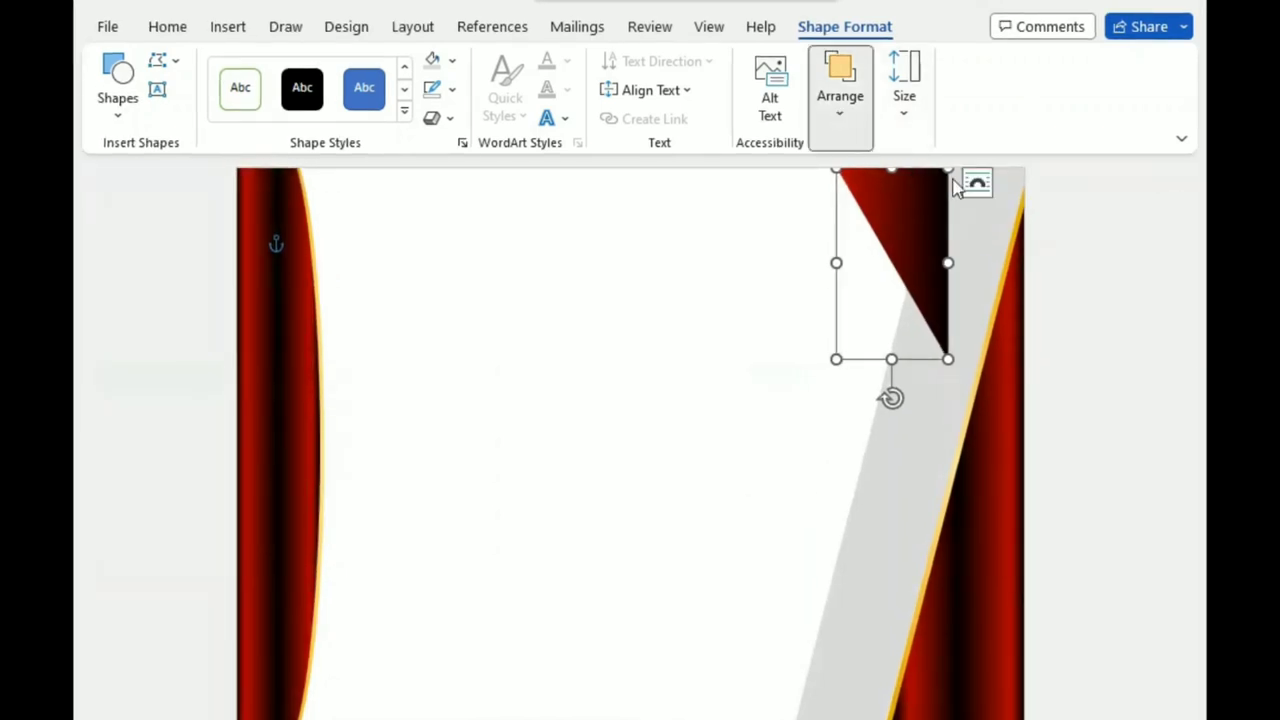
# Send the triangle behind the grey band and shift its black gradient stop to 22%
pyautogui.click(1003, 222)
pyautogui.click(900, 225)
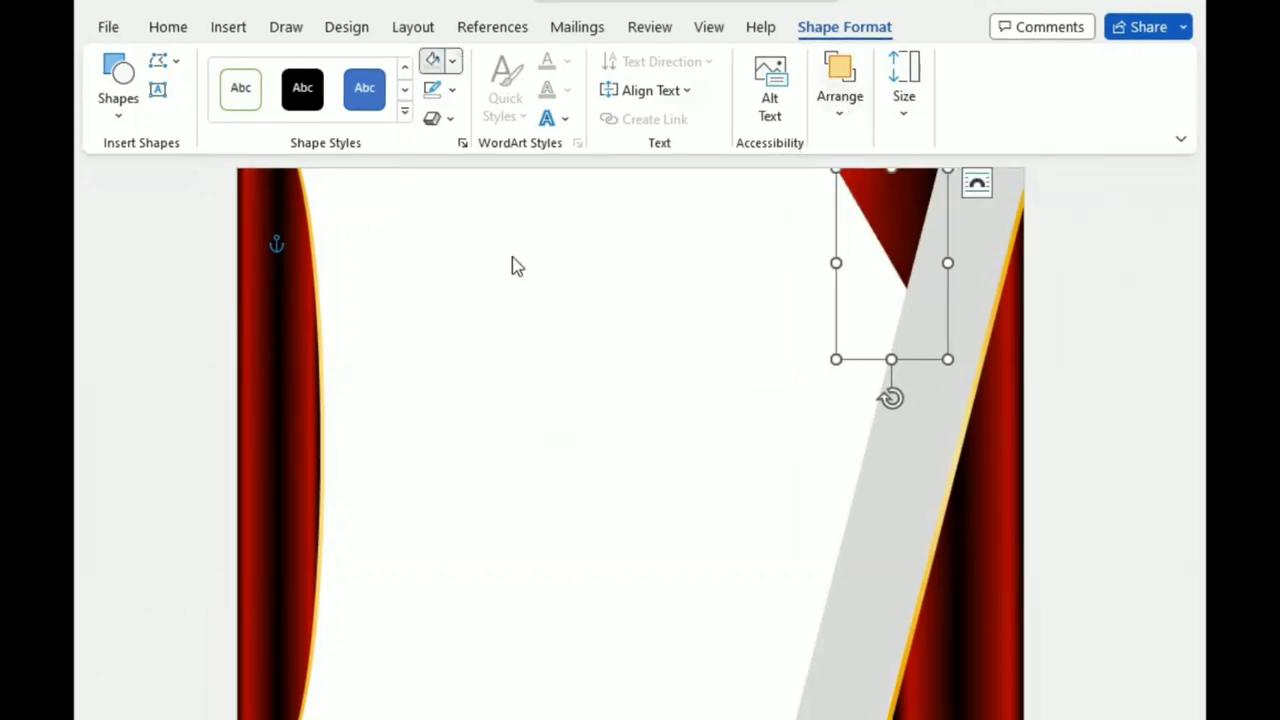
pyautogui.moveTo(509, 414)
pyautogui.click(700, 686)
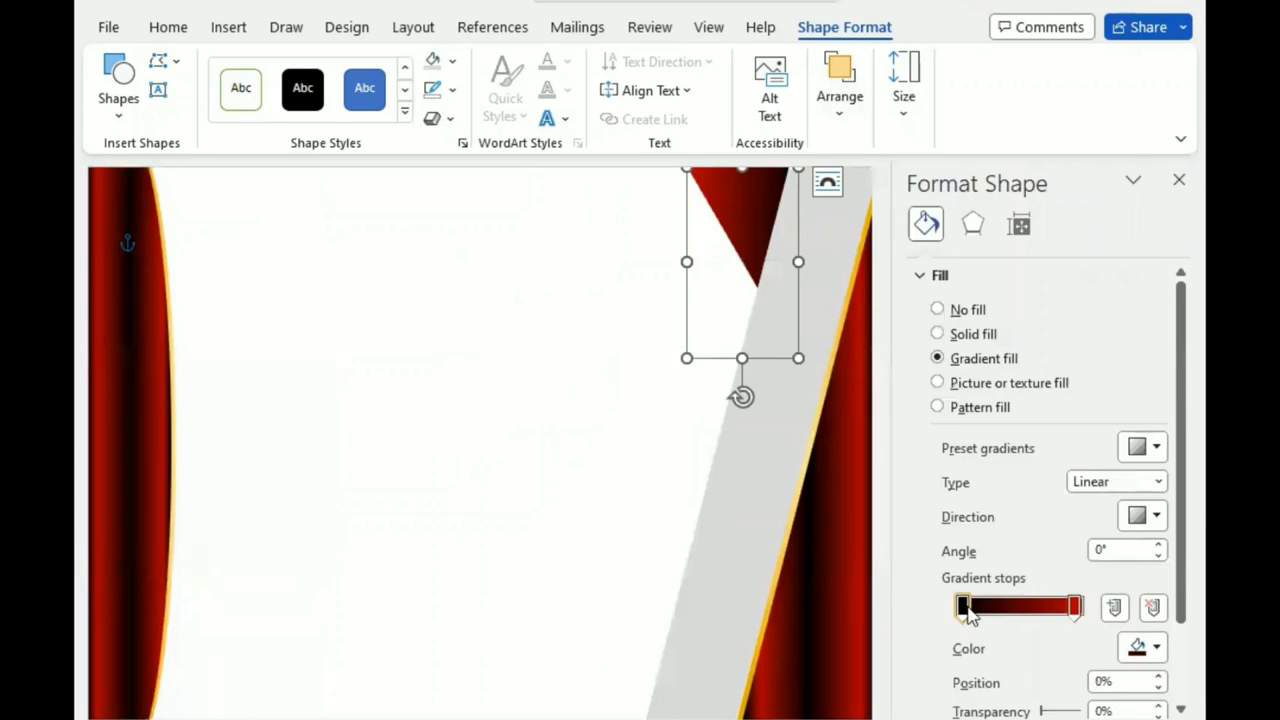
pyautogui.moveTo(987, 609)
pyautogui.mouseDown()
pyautogui.moveTo(1015, 617)
pyautogui.moveTo(987, 617)
pyautogui.mouseUp()
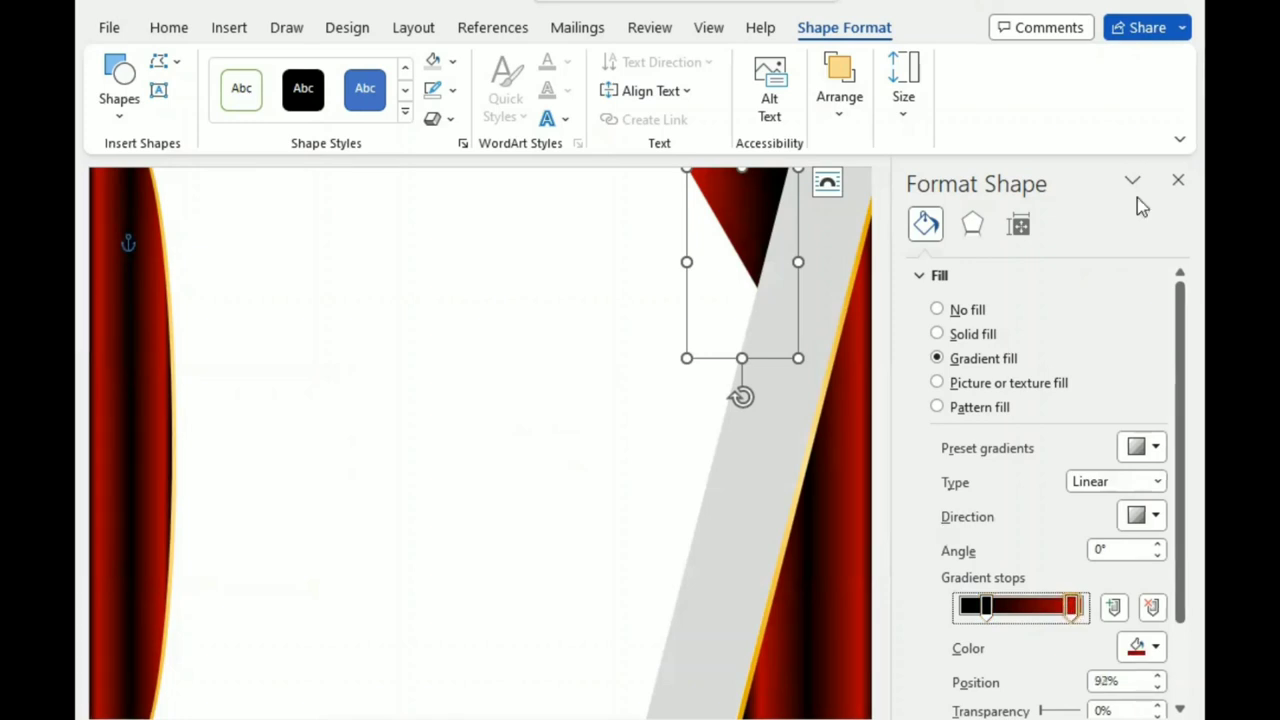
pyautogui.click(1178, 180)
pyautogui.click(697, 401)
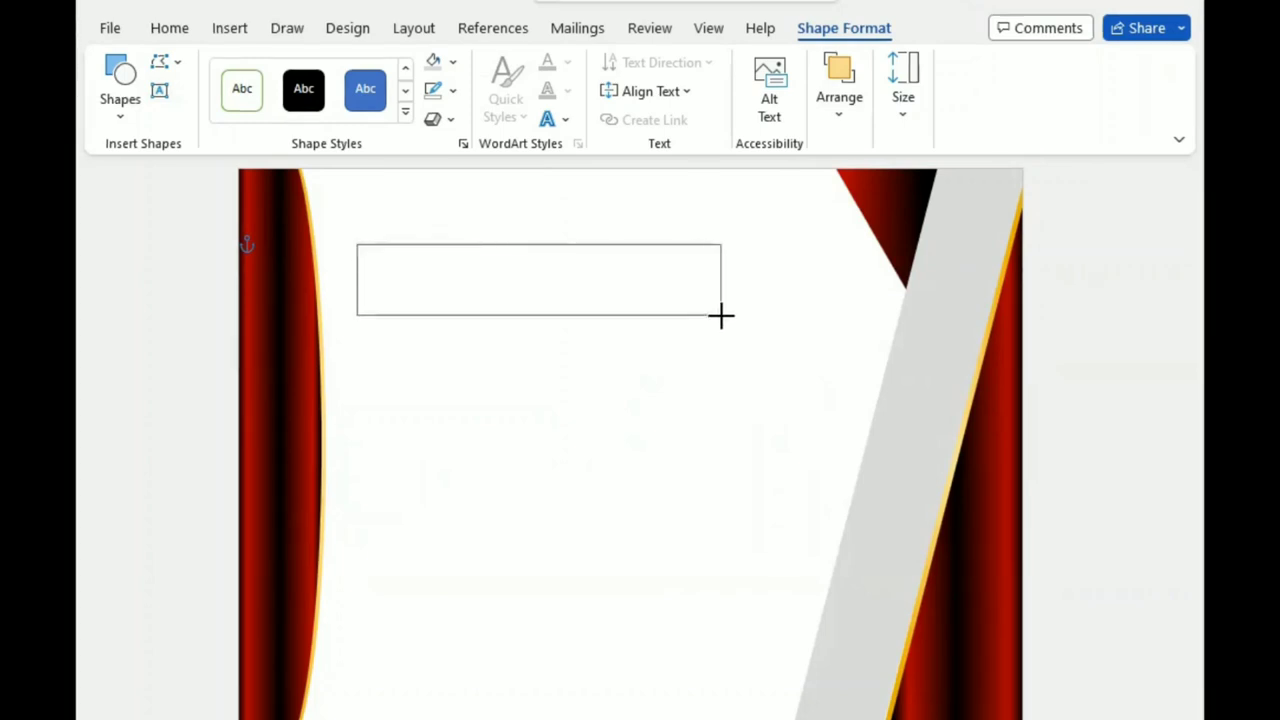
# Add a text box reading CERTIFICATE in 65 pt bold uppercase near the page top
pyautogui.moveTo(452, 268); pyautogui.dragTo(721, 315)
pyautogui.write('Certifi')
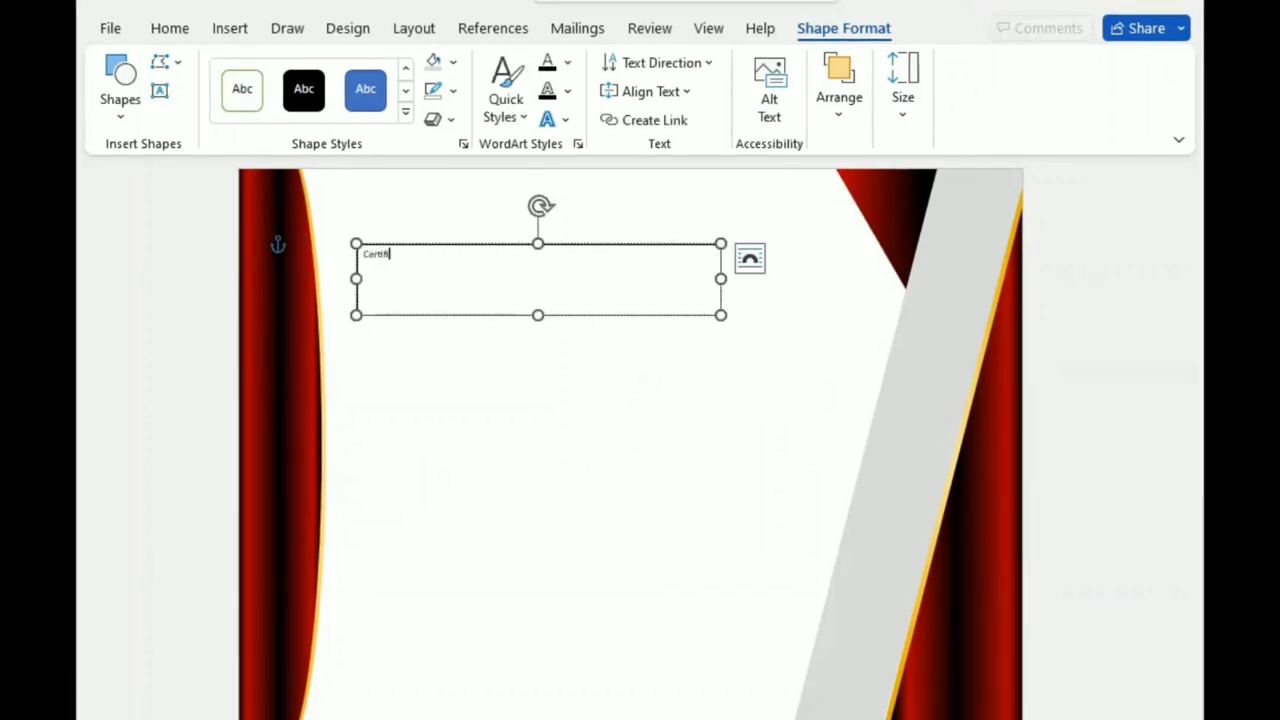
pyautogui.write('cate')
pyautogui.doubleClick(386, 253)
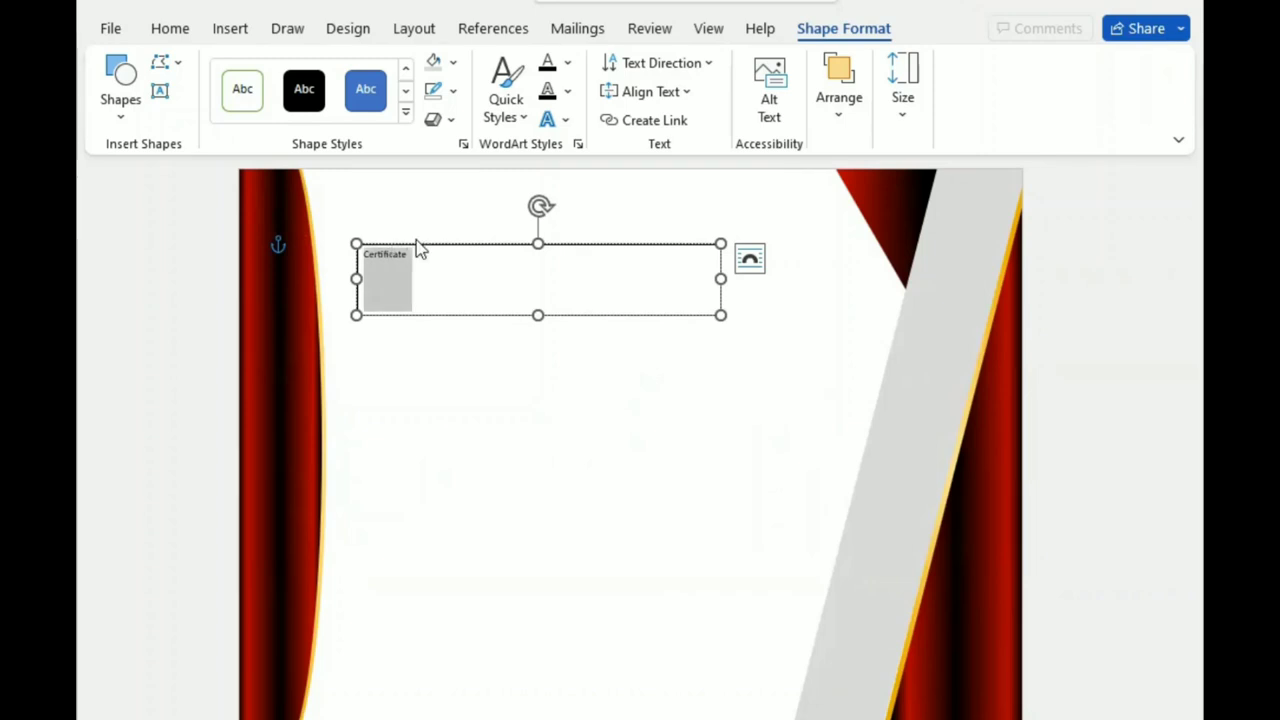
pyautogui.write('65')
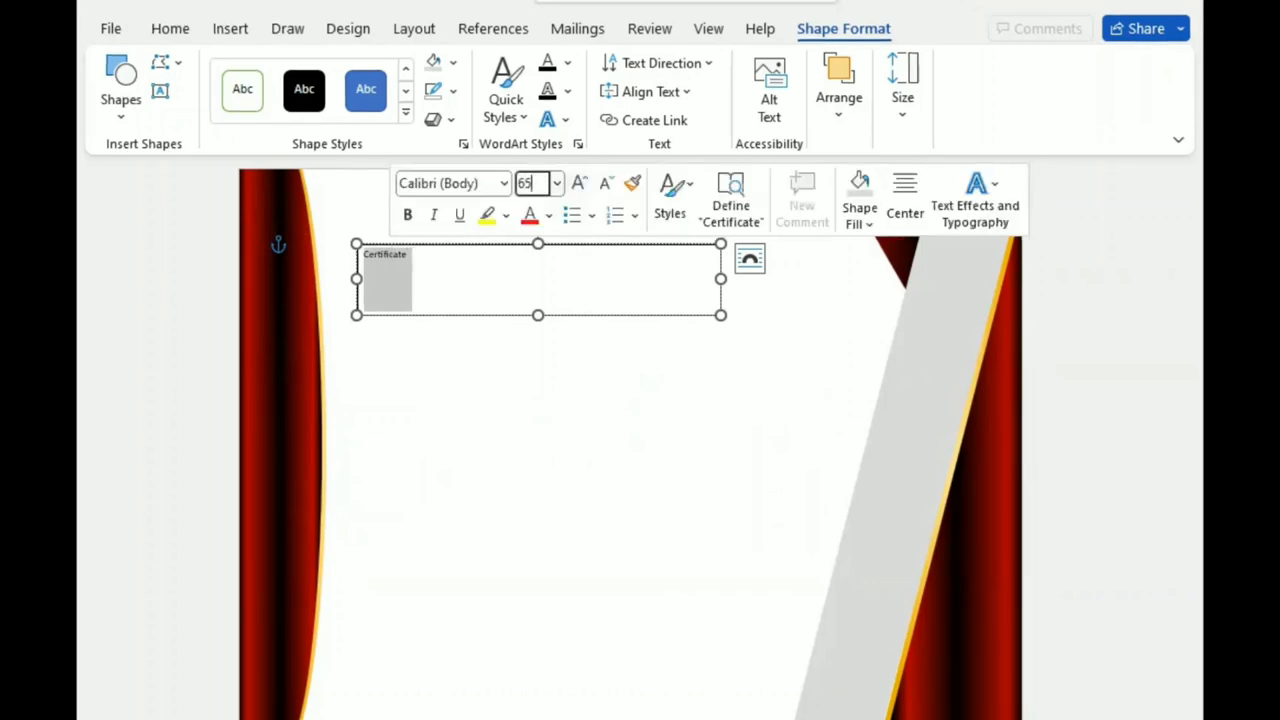
pyautogui.press('Return')
pyautogui.click(170, 28)
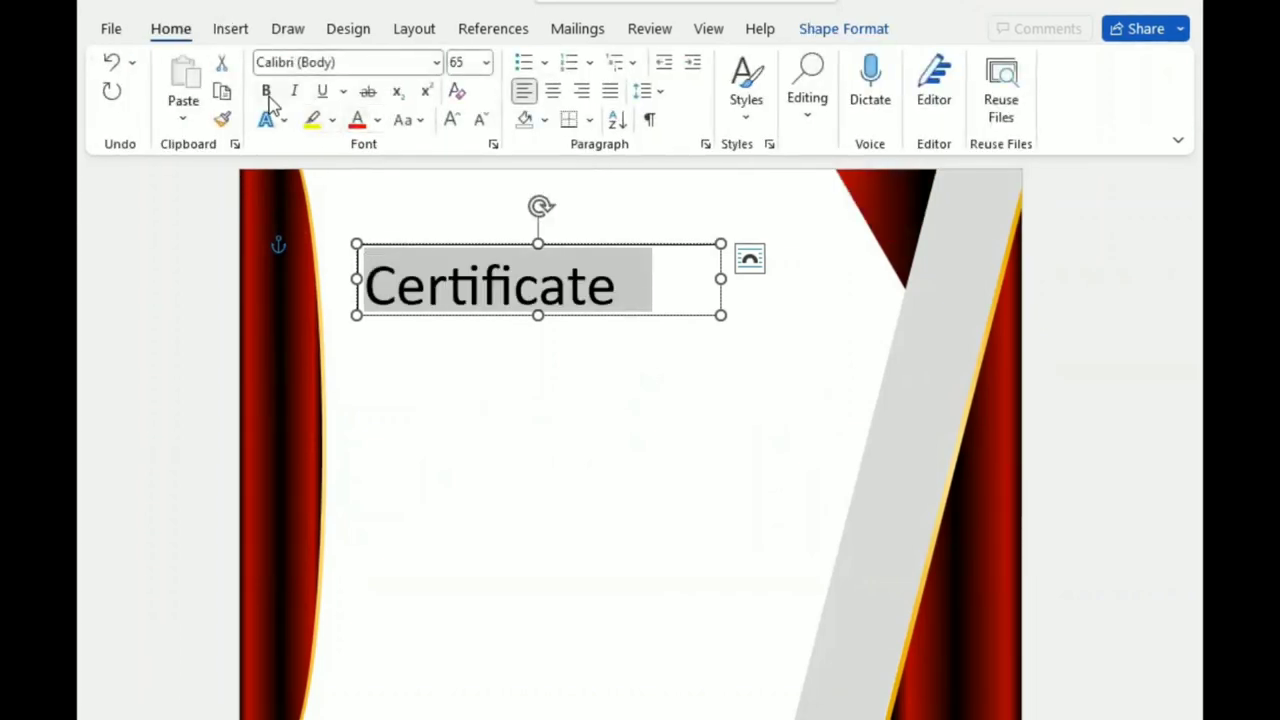
pyautogui.click(266, 91)
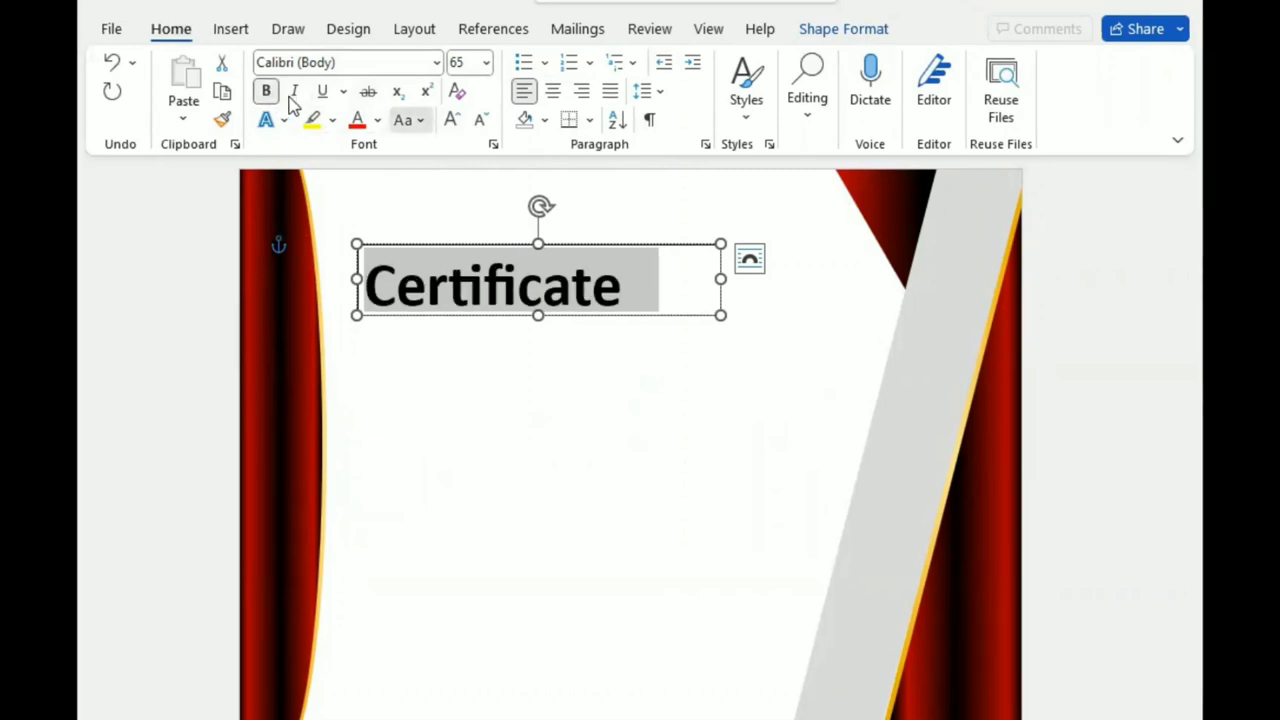
pyautogui.click(406, 120)
pyautogui.click(563, 99)
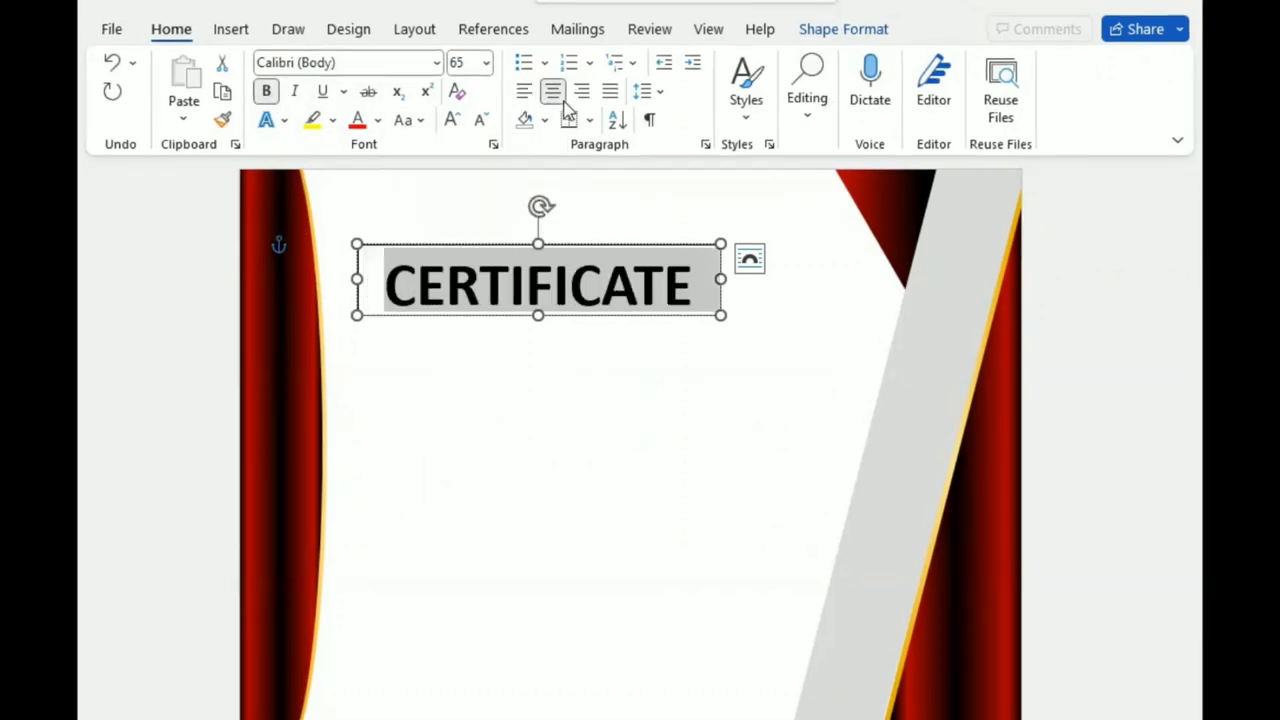
pyautogui.click(835, 32)
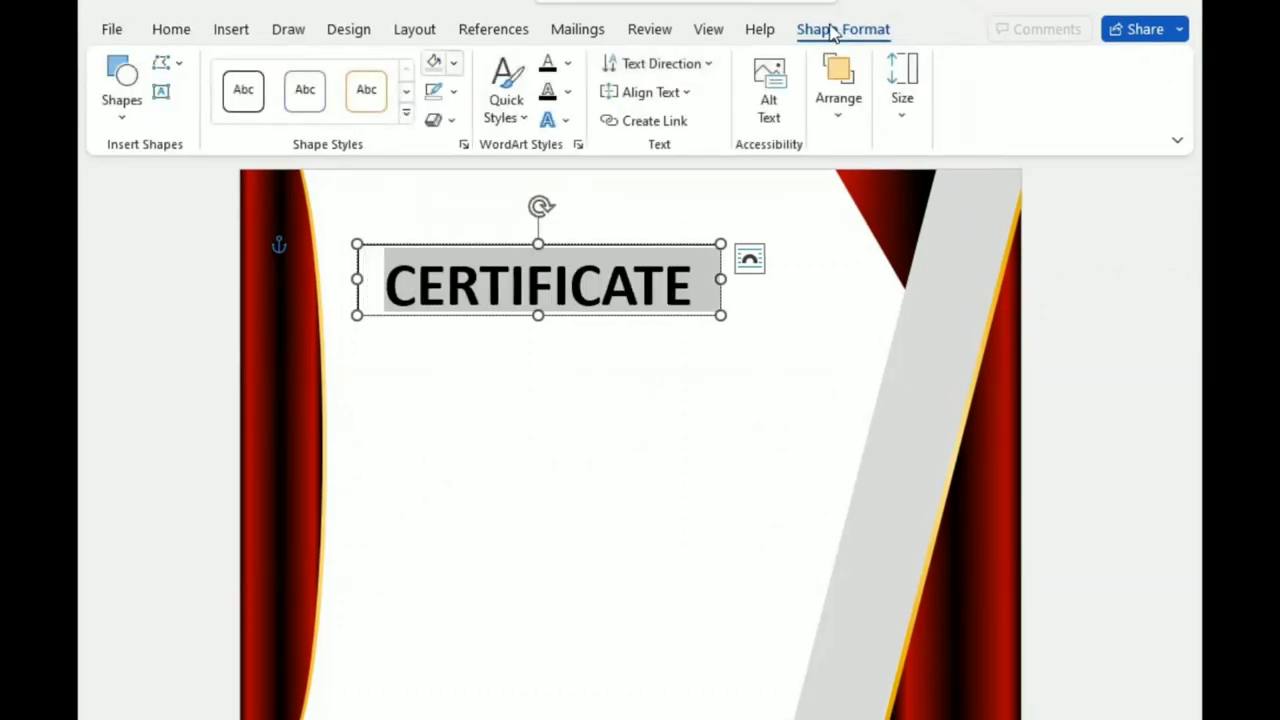
pyautogui.click(452, 63)
# Remove the CERTIFICATE box outline and give its lettering a 90° black-to-dark-red gradient
pyautogui.click(454, 92)
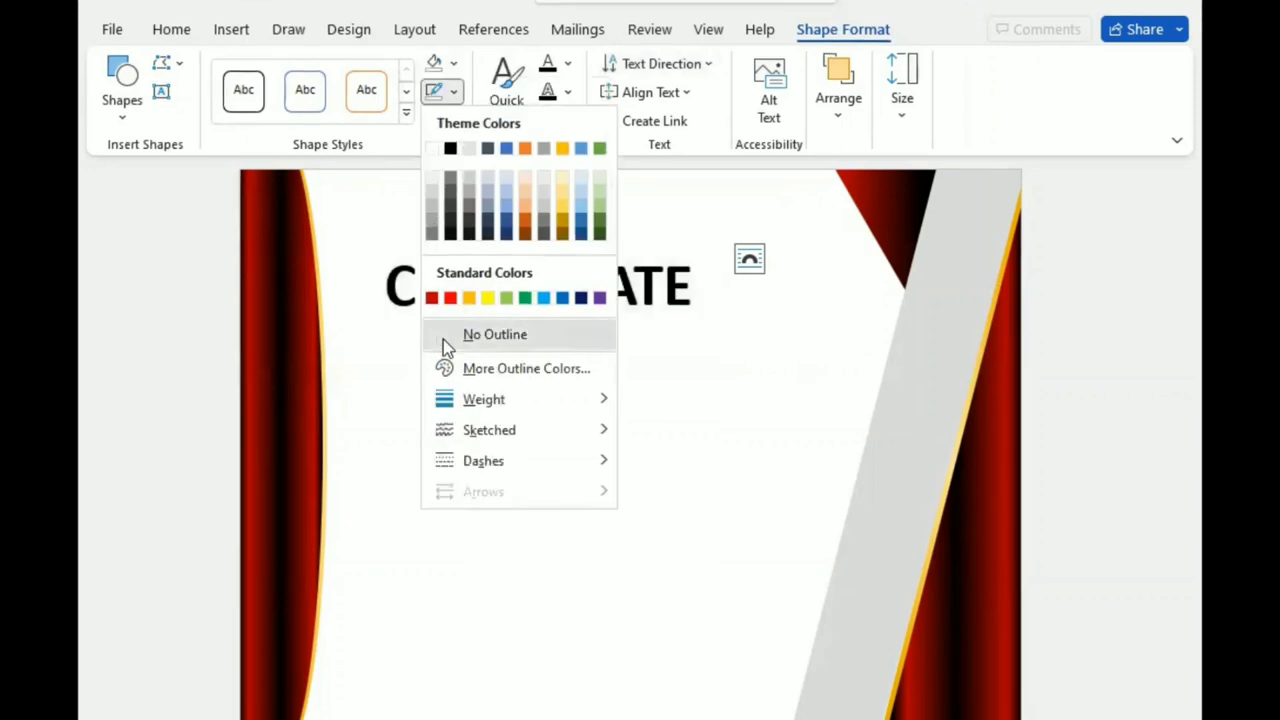
pyautogui.click(525, 289)
pyautogui.click(452, 63)
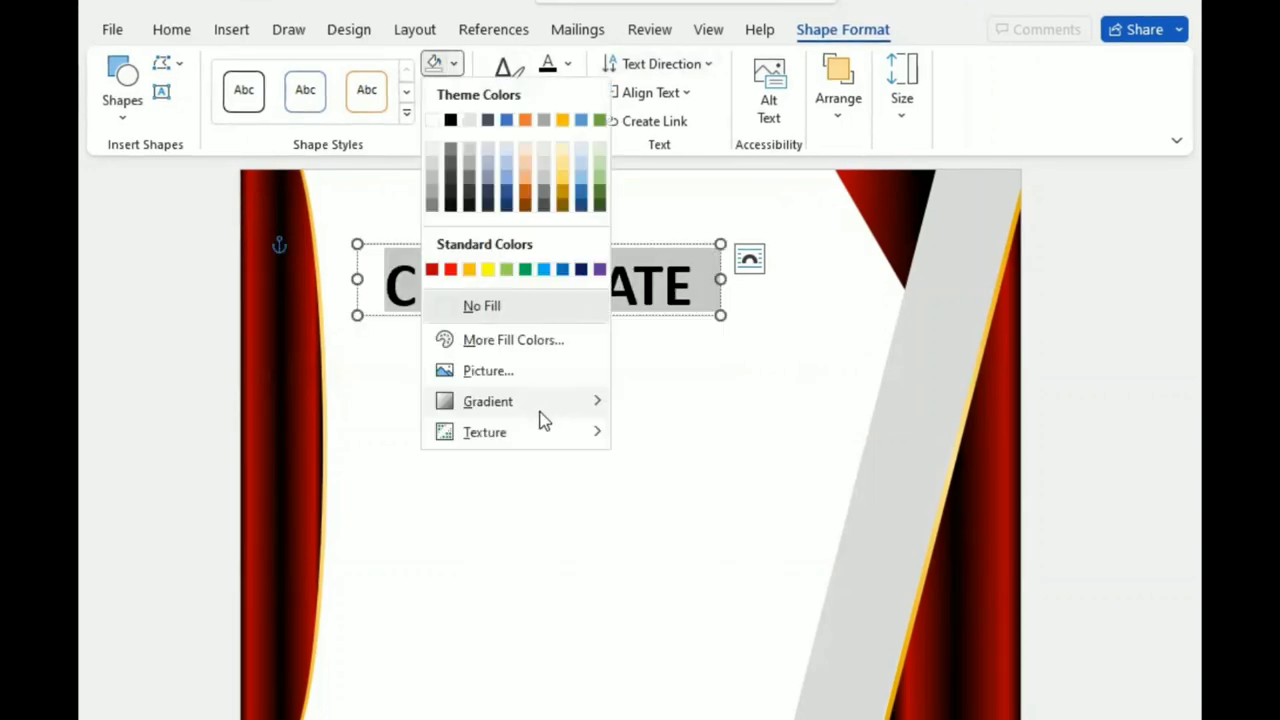
pyautogui.moveTo(557, 409)
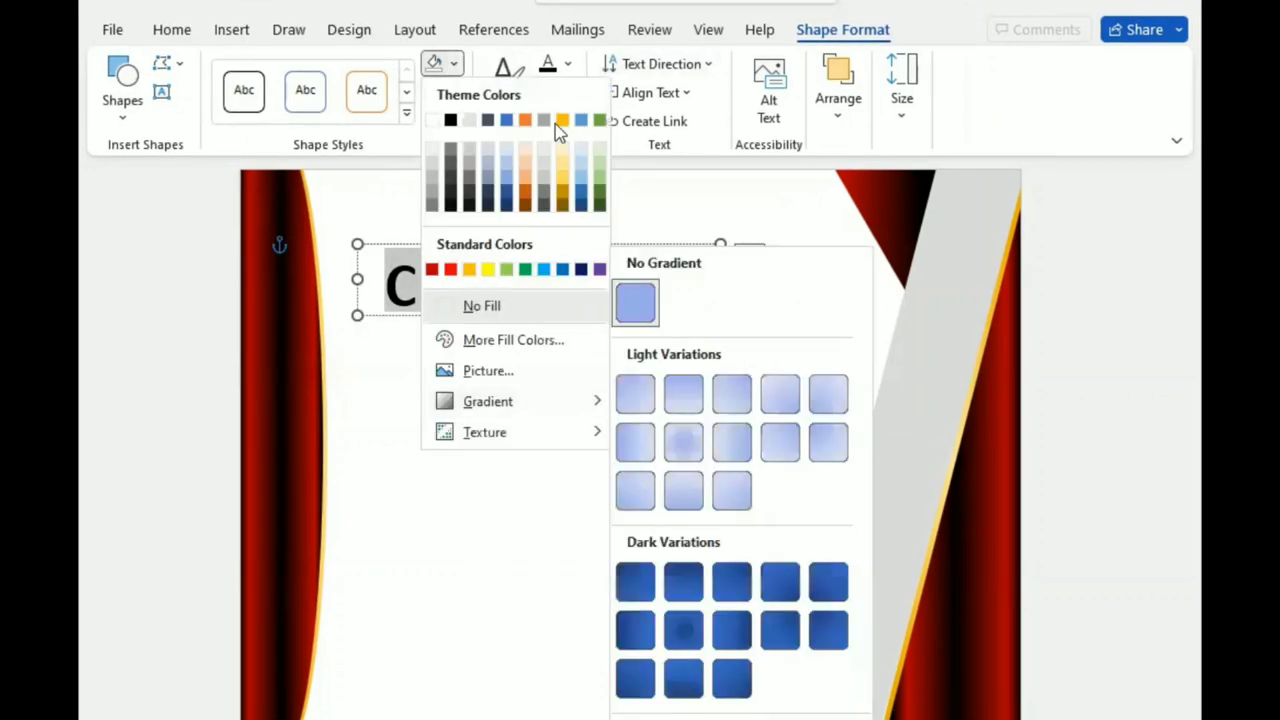
pyautogui.click(567, 64)
pyautogui.moveTo(618, 412)
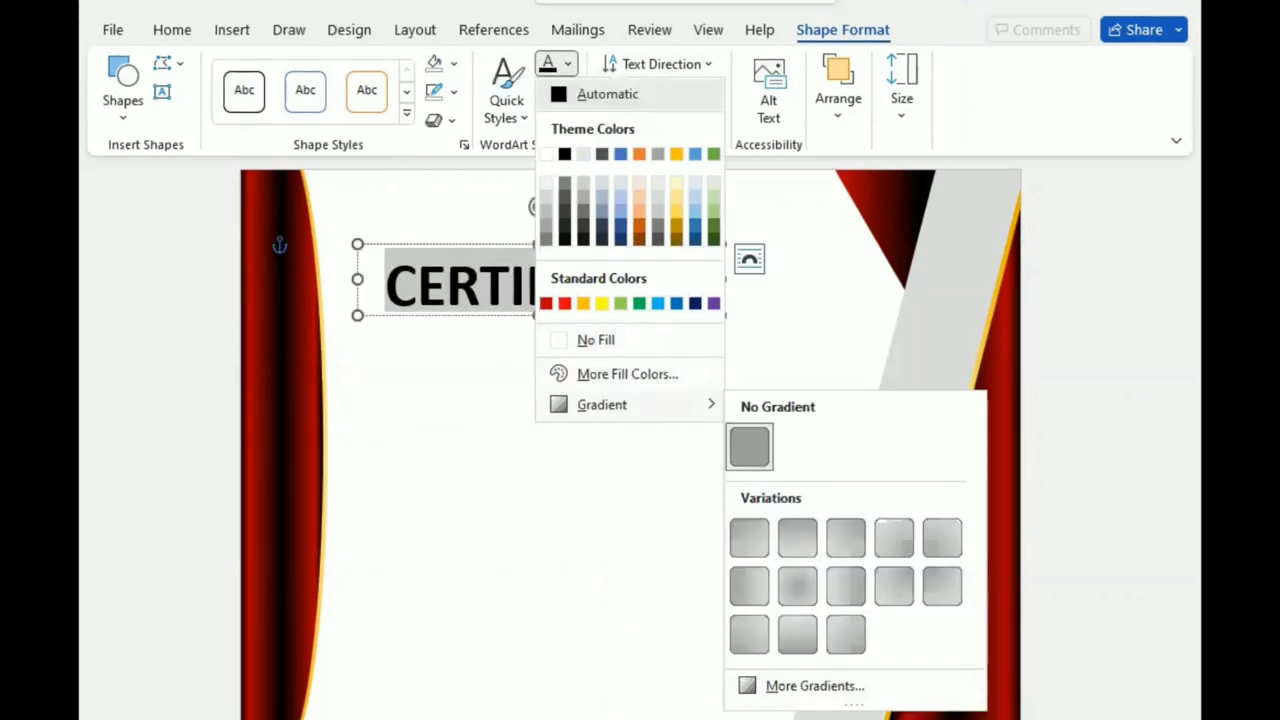
pyautogui.click(812, 690)
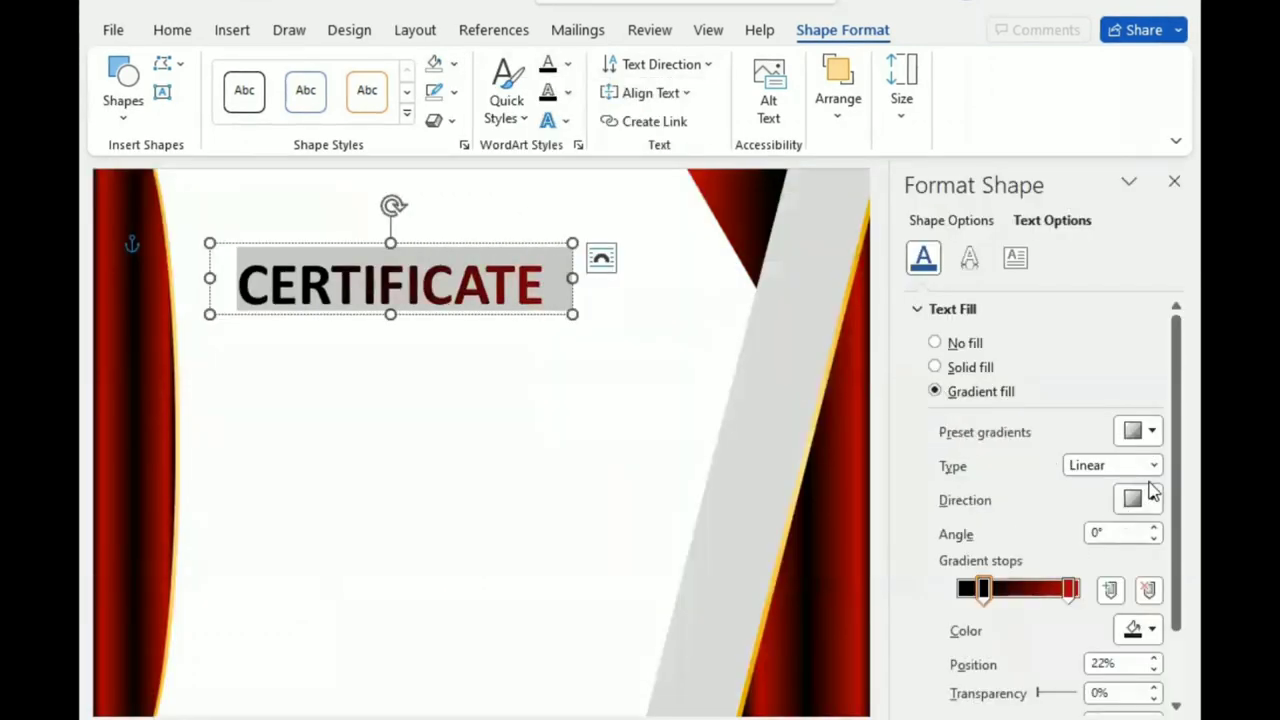
pyautogui.click(1153, 503)
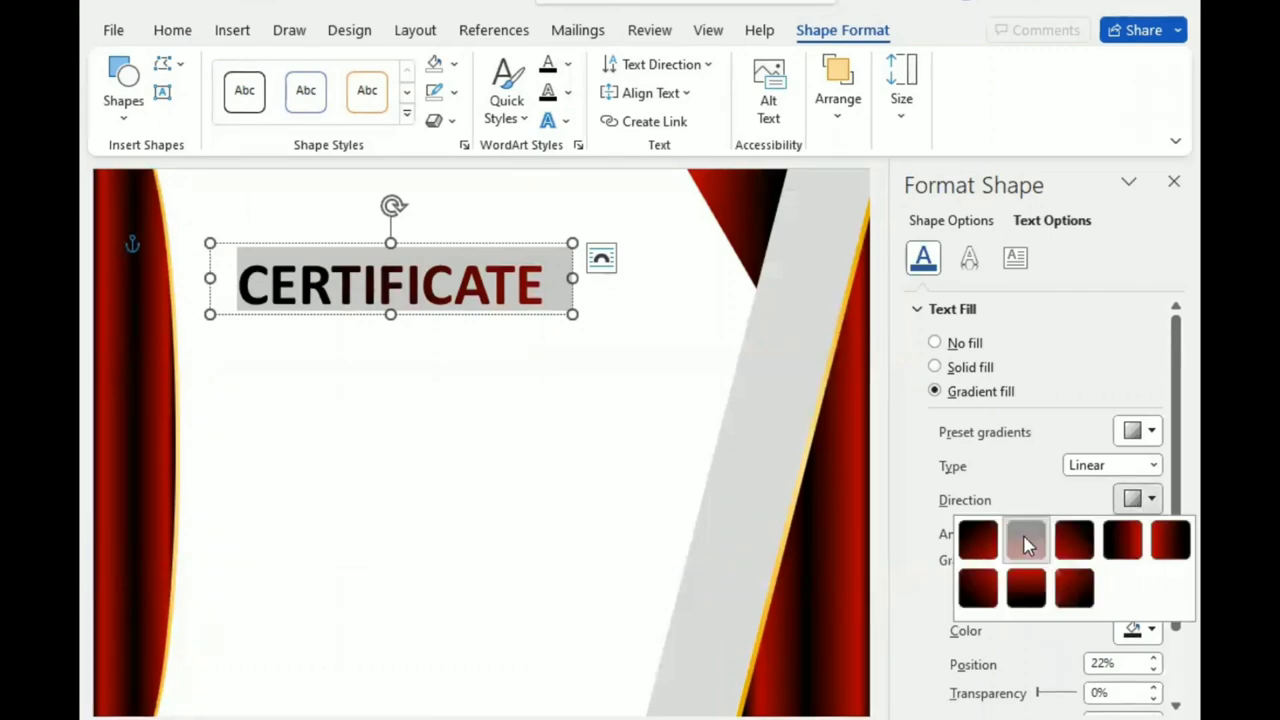
pyautogui.click(1030, 548)
pyautogui.moveTo(982, 590); pyautogui.dragTo(1002, 594)
pyautogui.click(1077, 590)
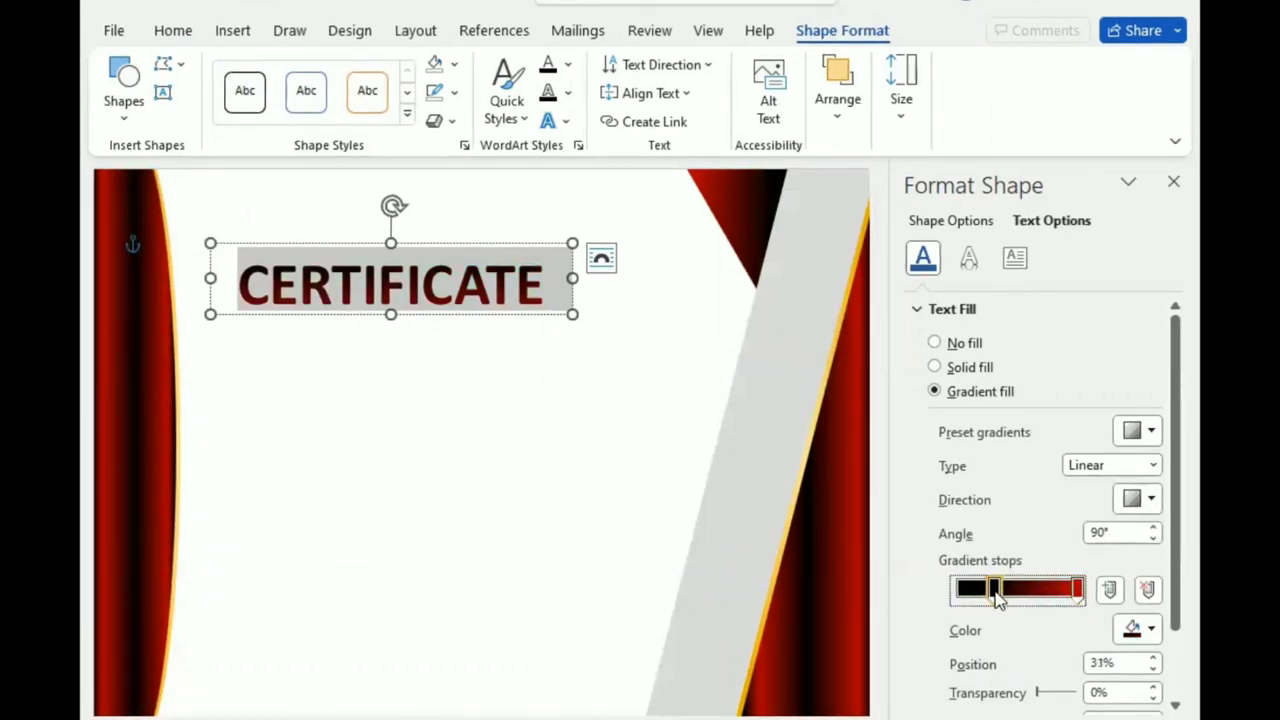
pyautogui.click(1173, 182)
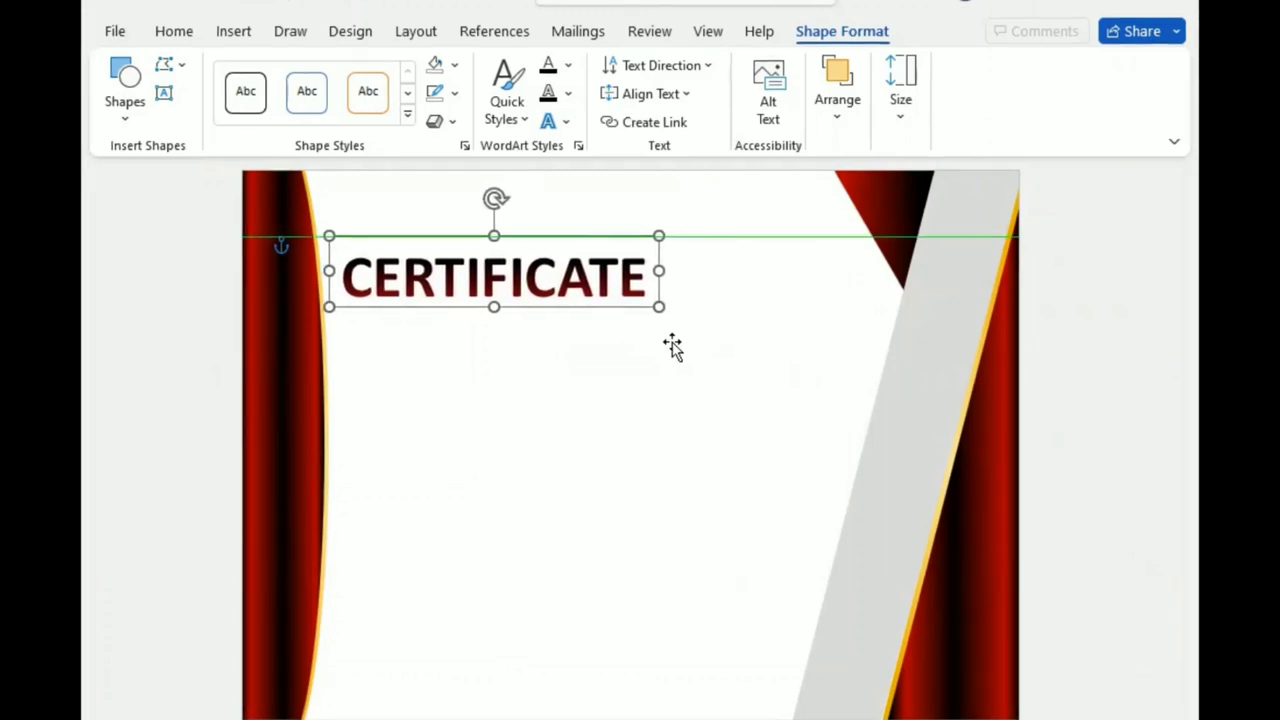
pyautogui.press('Right')
pyautogui.press('Right')
# Add an OF APPRECIATION text box below CERTIFICATE, centred, bold, uppercase, 22 pt
pyautogui.click(164, 93)
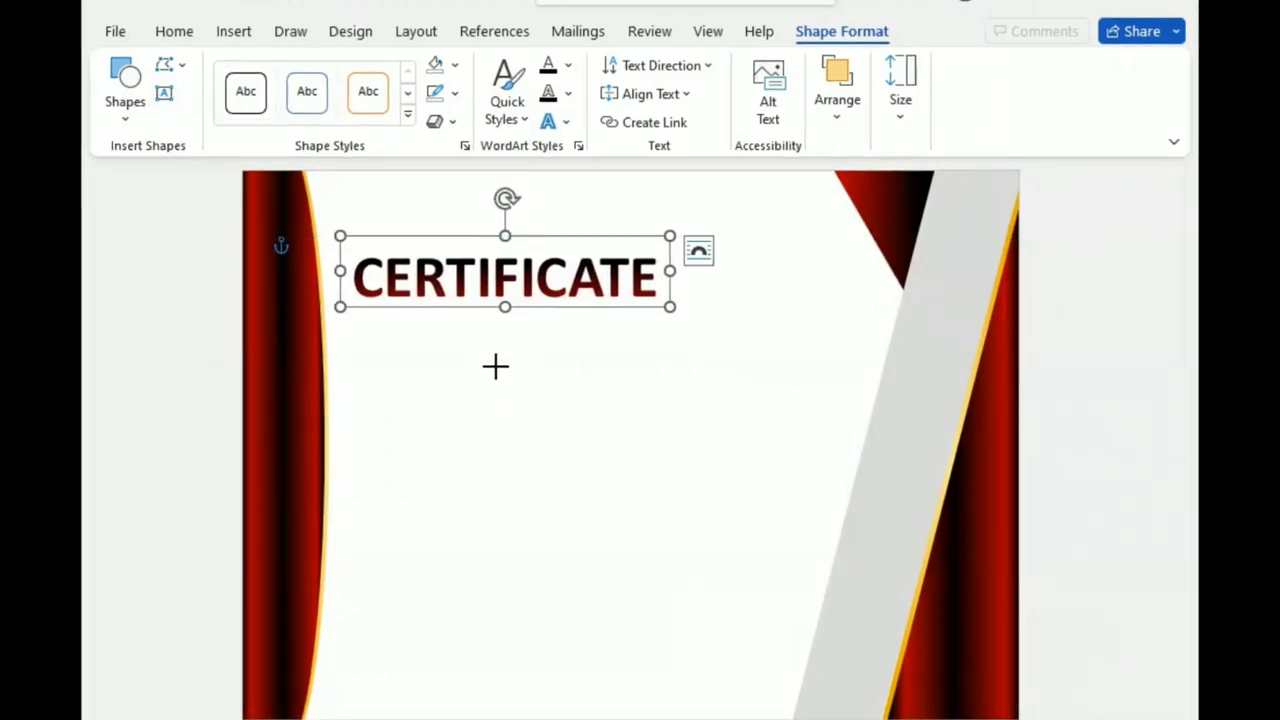
pyautogui.moveTo(424, 308); pyautogui.dragTo(581, 356)
pyautogui.write('Of Appreciation')
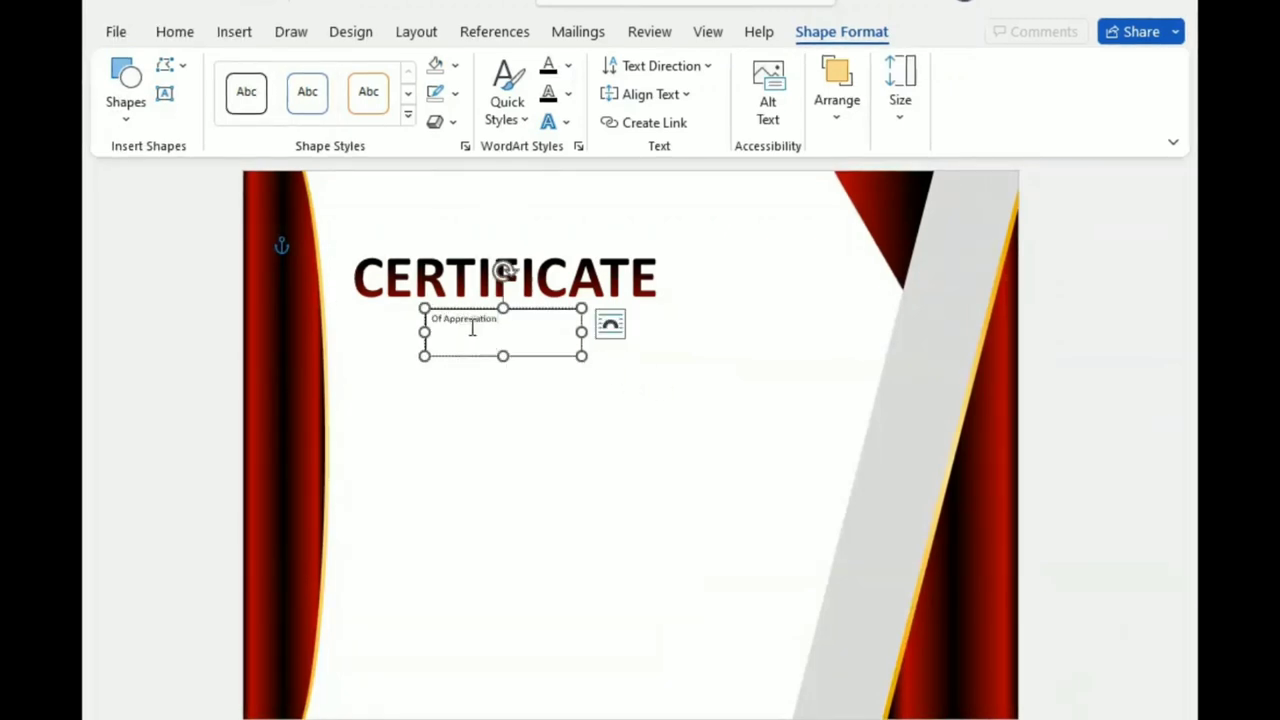
pyautogui.hotkey('ctrl', 'a')
pyautogui.click(185, 33)
pyautogui.click(555, 93)
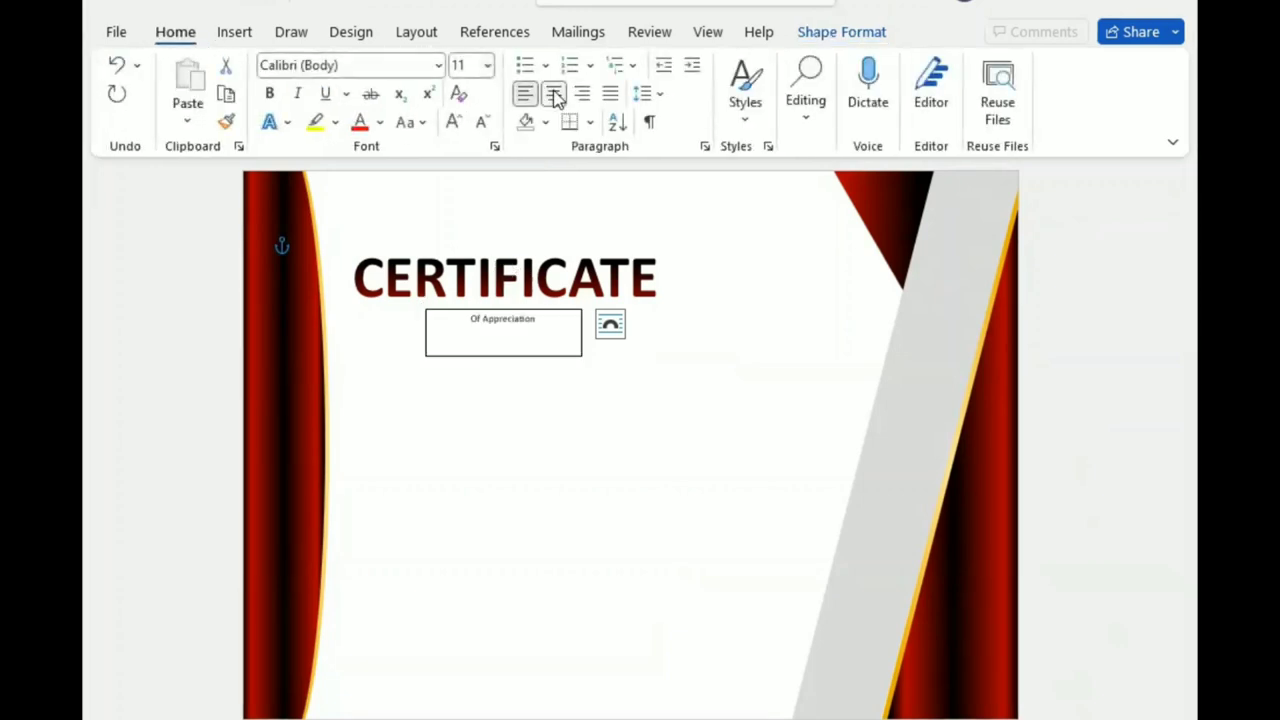
pyautogui.click(453, 121)
pyautogui.click(453, 121)
pyautogui.click(453, 121)
pyautogui.click(453, 121)
pyautogui.click(422, 122)
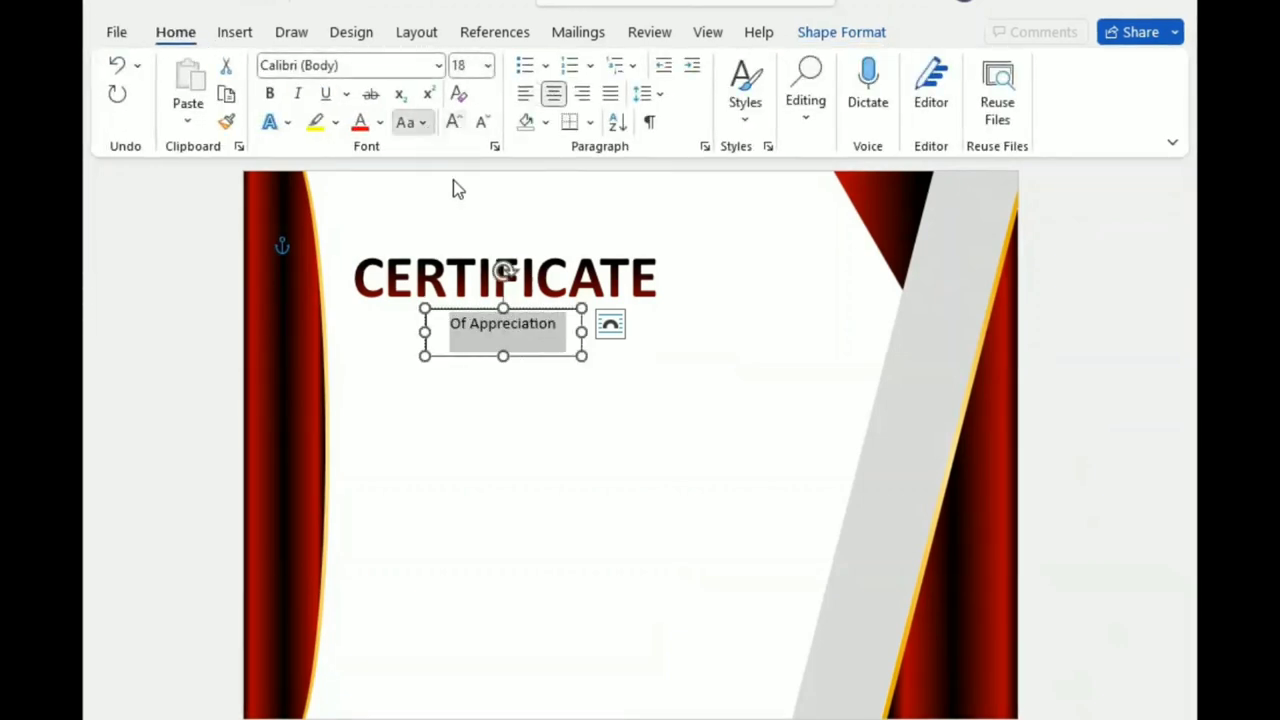
pyautogui.click(460, 210)
pyautogui.click(453, 121)
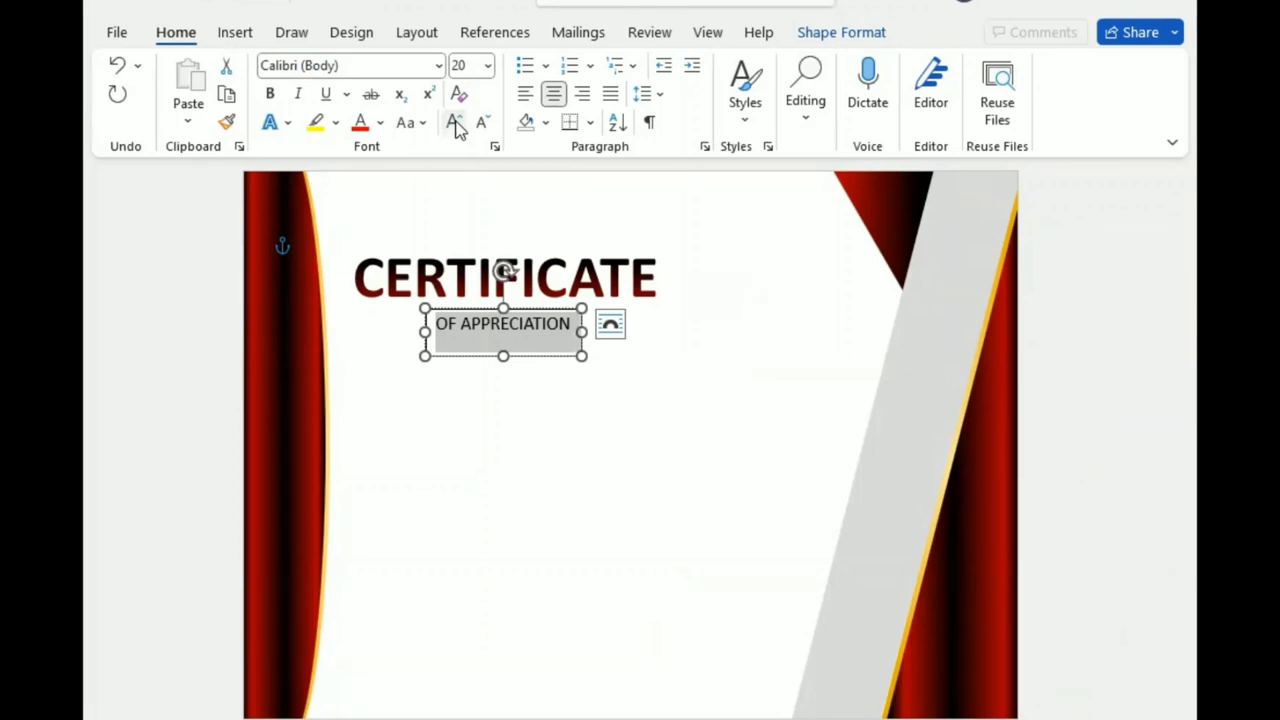
pyautogui.click(269, 93)
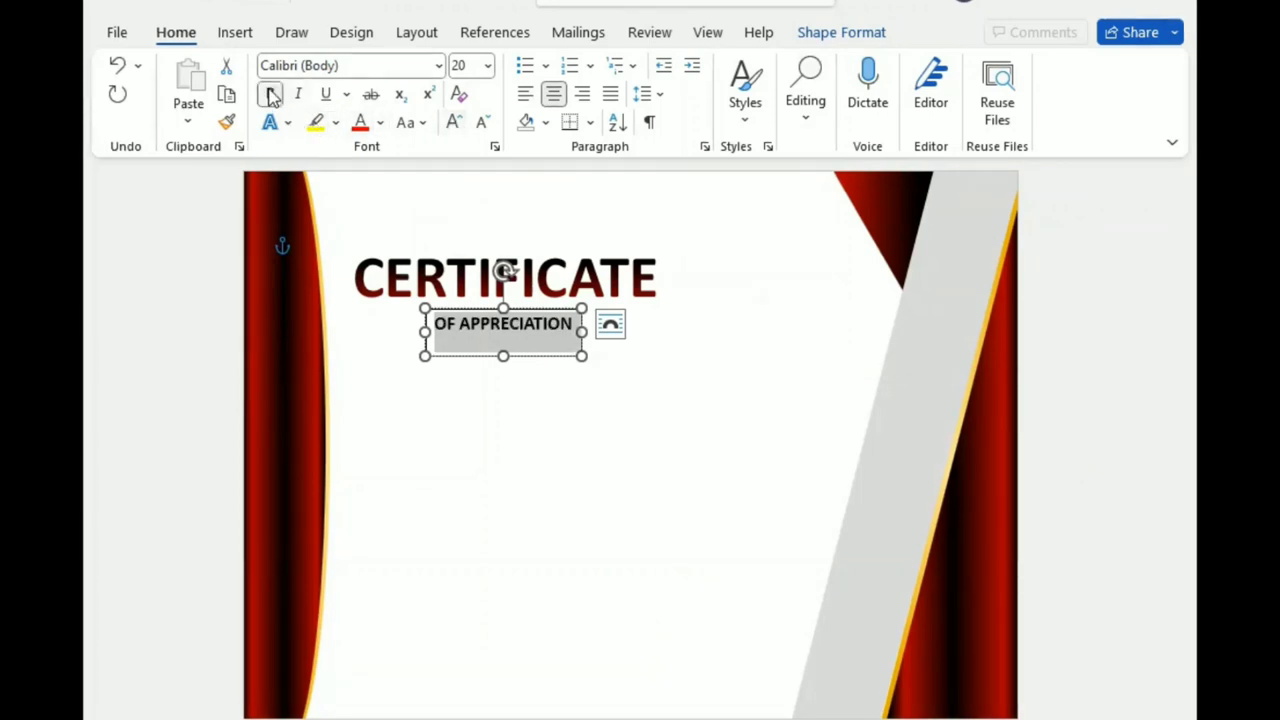
pyautogui.click(453, 123)
pyautogui.moveTo(581, 331); pyautogui.dragTo(595, 331)
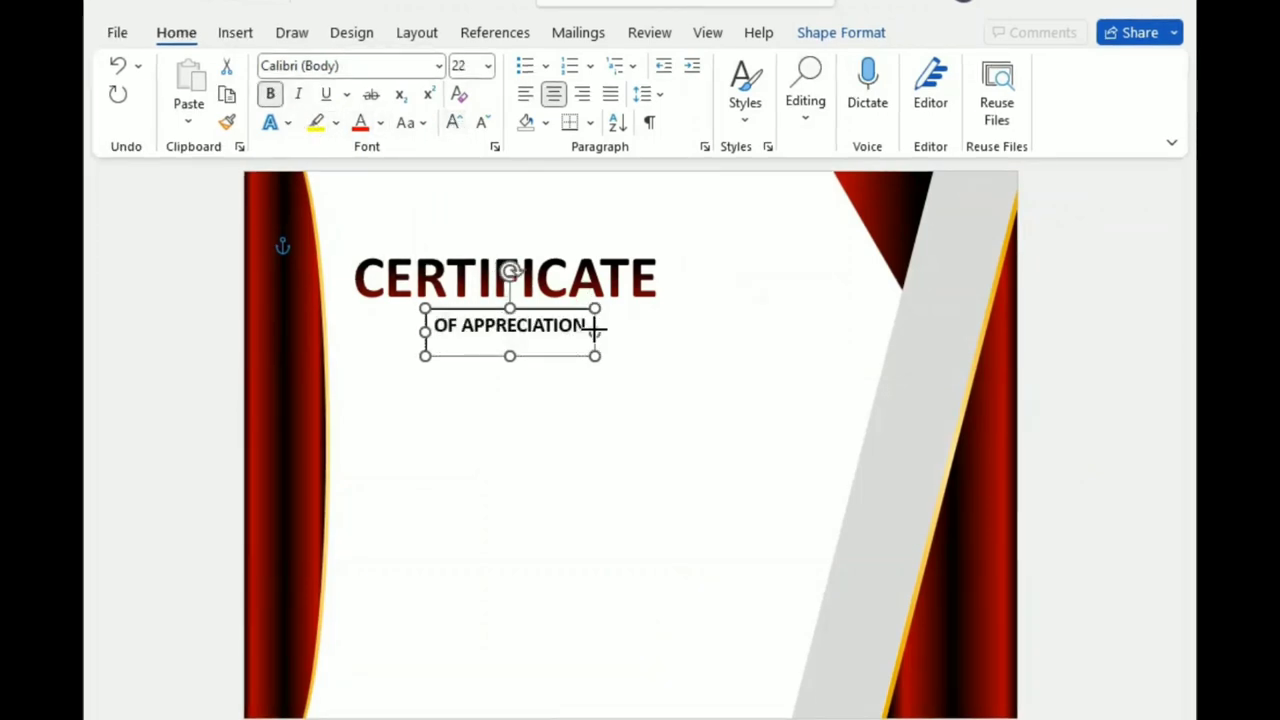
# Remove the subtitle box's outline and nudge it left and up under CERTIFICATE
pyautogui.click(841, 32)
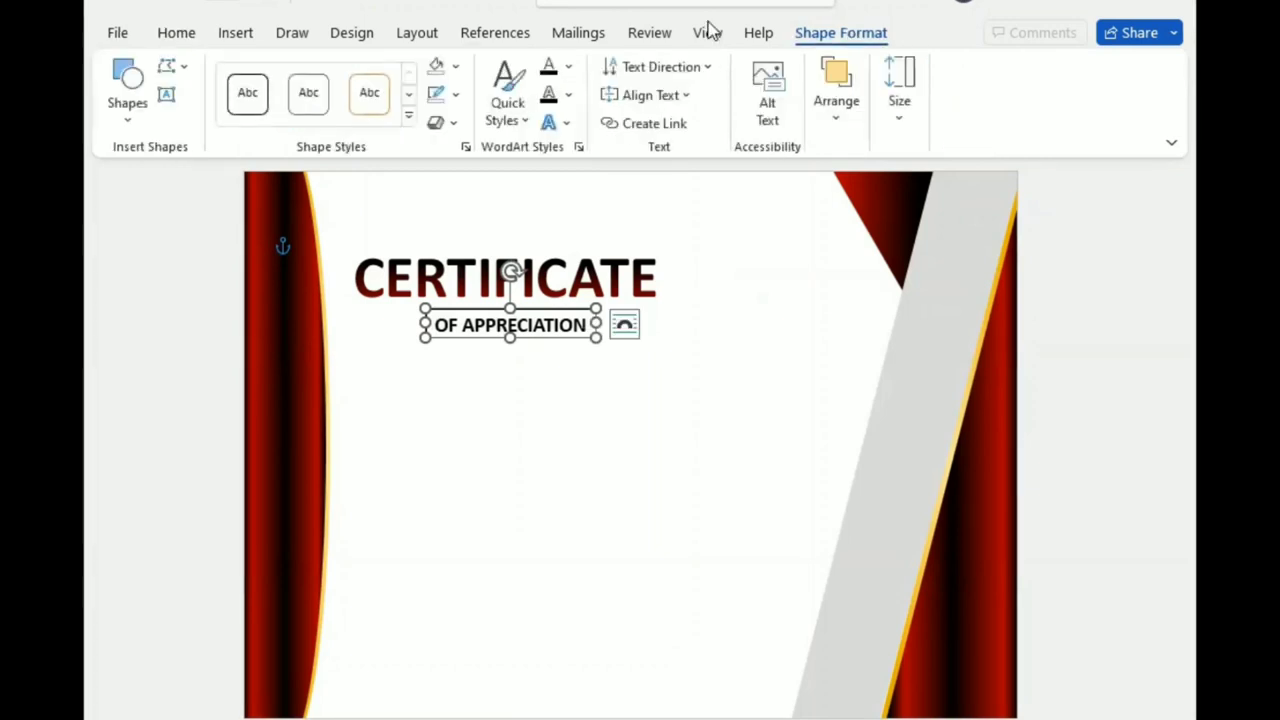
pyautogui.click(437, 66)
pyautogui.click(445, 94)
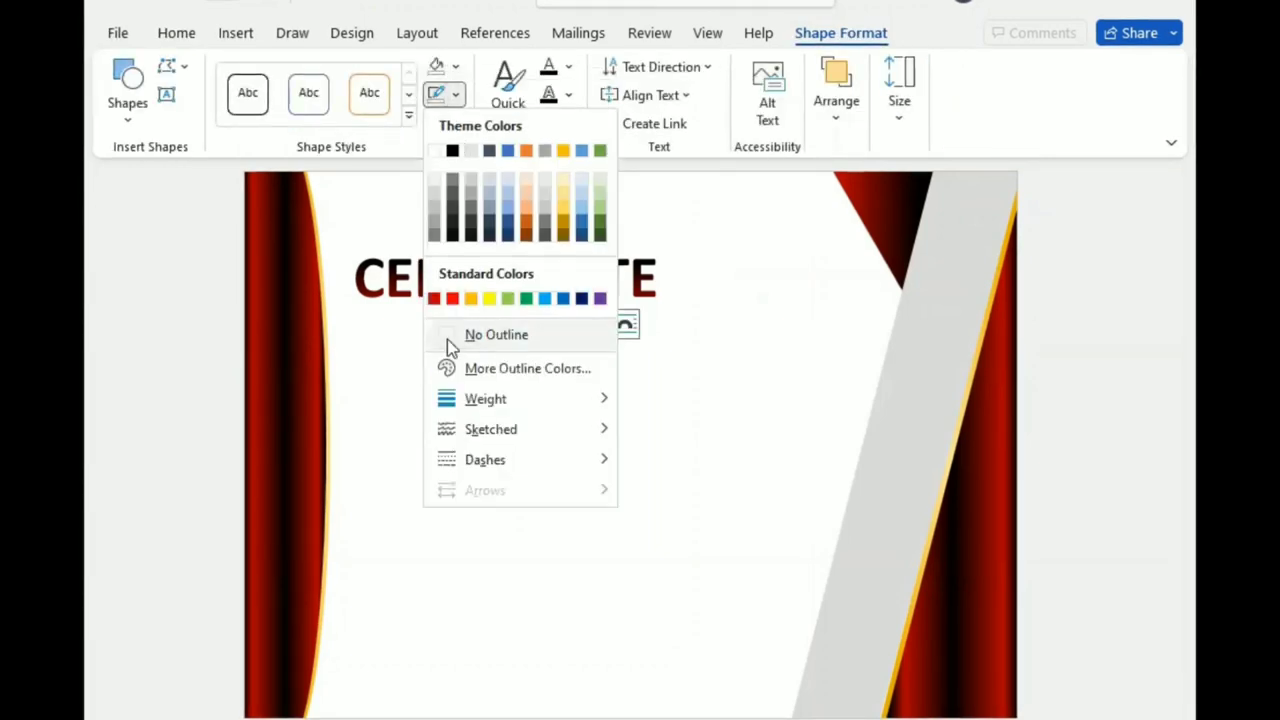
pyautogui.click(493, 340)
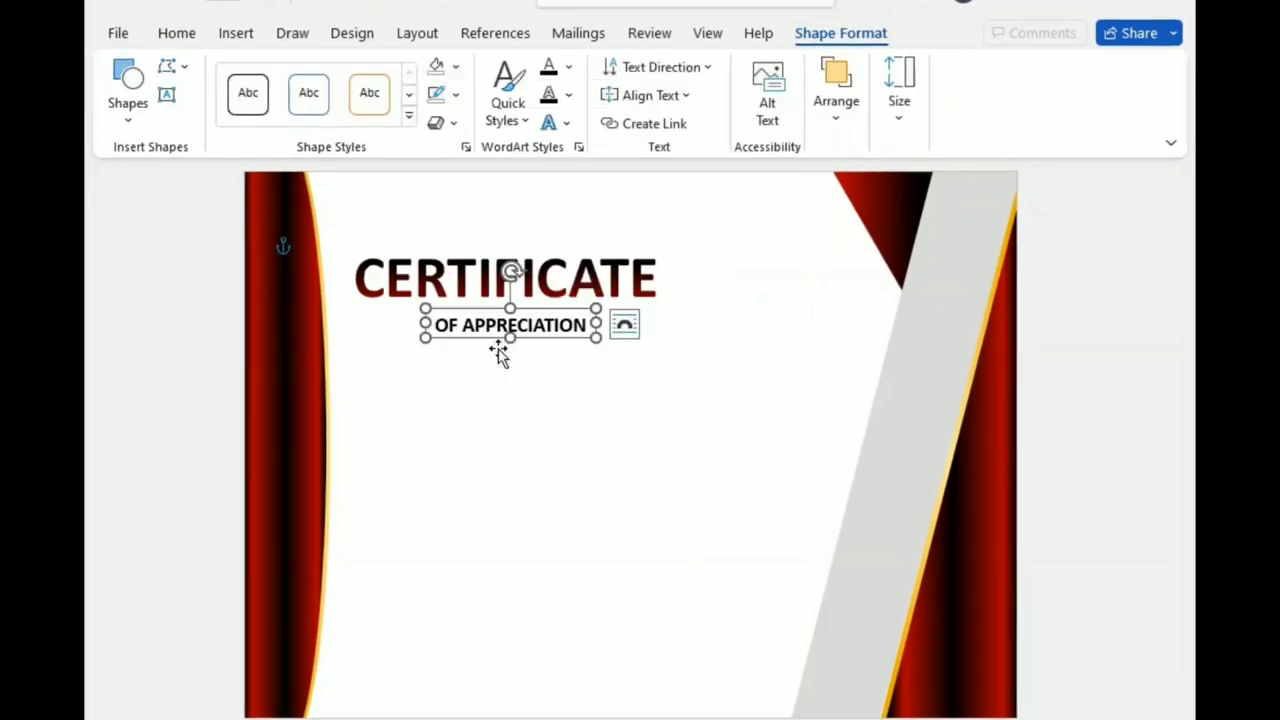
pyautogui.press('Left')
pyautogui.press('Left')
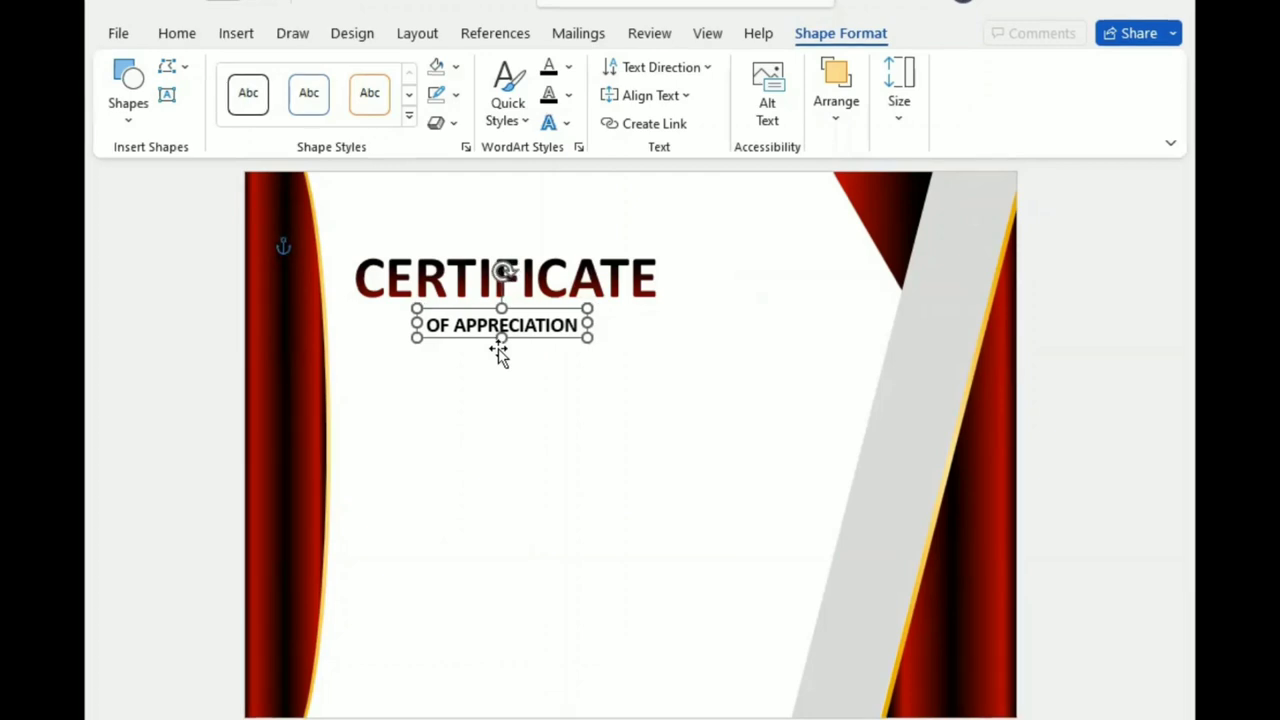
pyautogui.press('Up')
# Draw a thin, wide parallelogram with no outline just below OF APPRECIATION
pyautogui.click(130, 110)
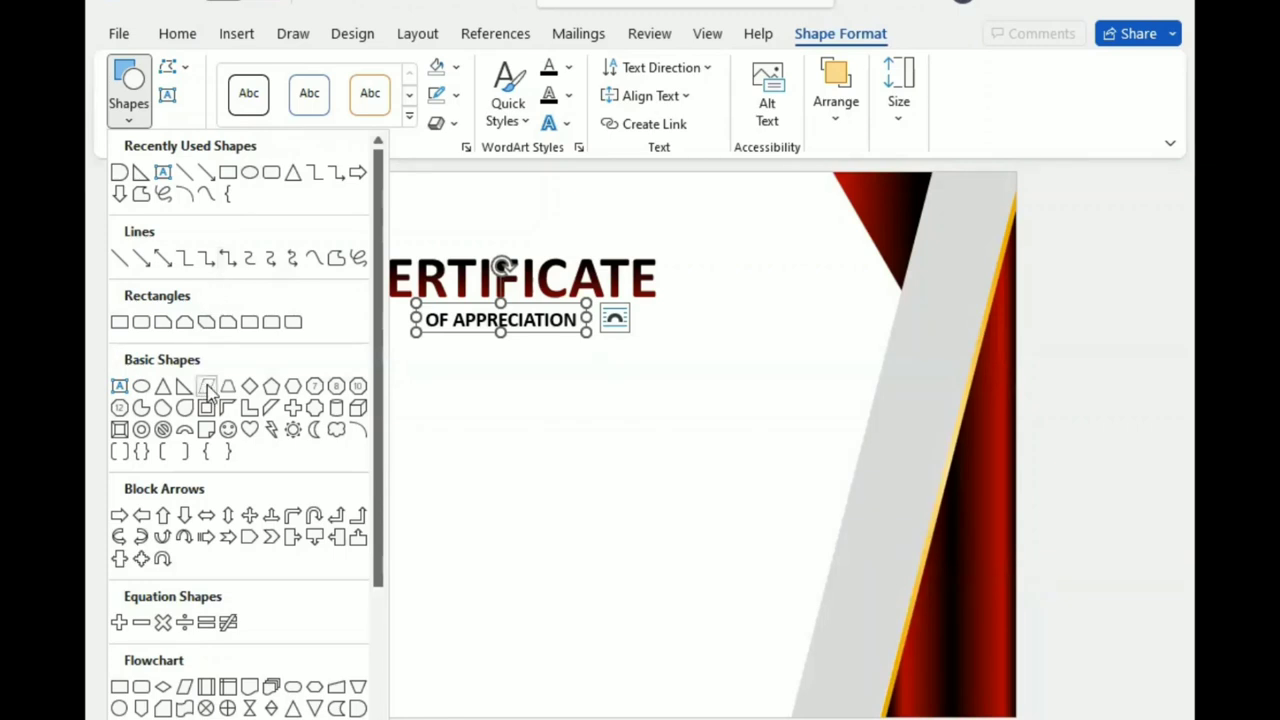
pyautogui.moveTo(388, 372); pyautogui.dragTo(677, 403)
pyautogui.moveTo(580, 389); pyautogui.dragTo(533, 359)
pyautogui.moveTo(637, 358); pyautogui.dragTo(666, 358)
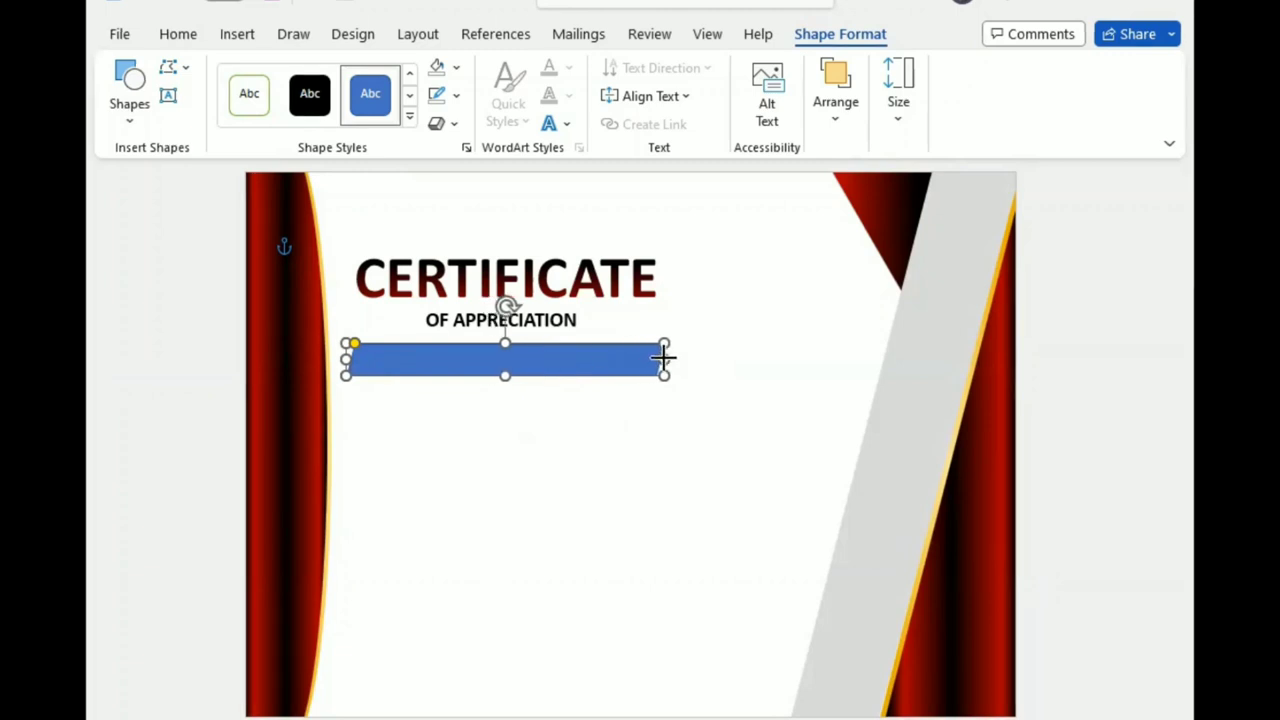
pyautogui.moveTo(506, 375); pyautogui.dragTo(505, 369)
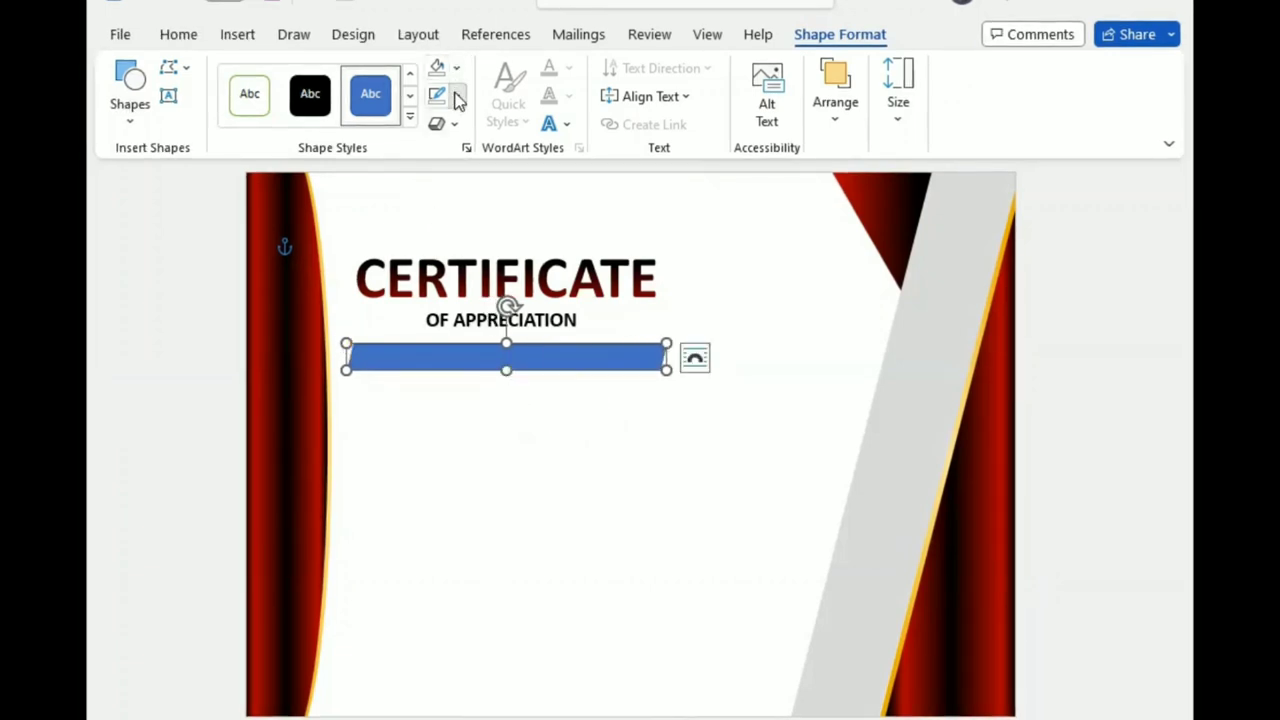
pyautogui.click(456, 95)
pyautogui.click(497, 335)
# Give the bar a left-to-right 0° gradient with a light gold middle stop at 50%
pyautogui.click(456, 67)
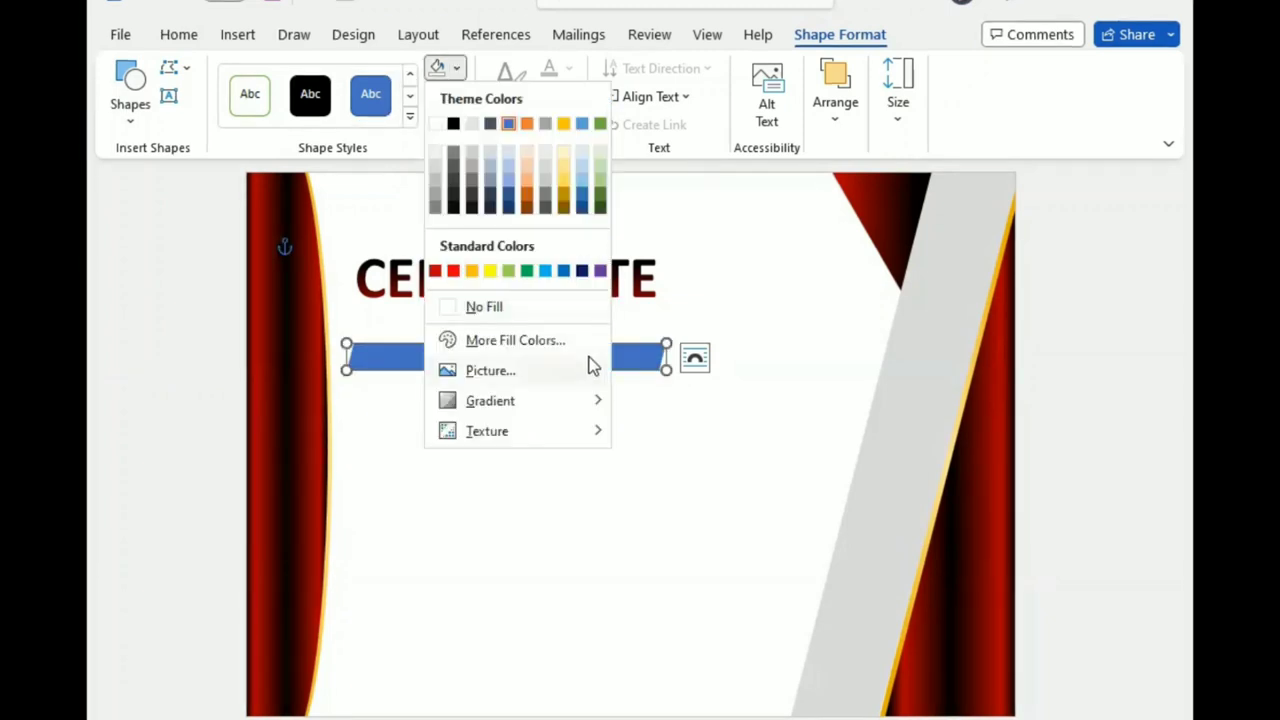
pyautogui.moveTo(528, 400)
pyautogui.click(665, 716)
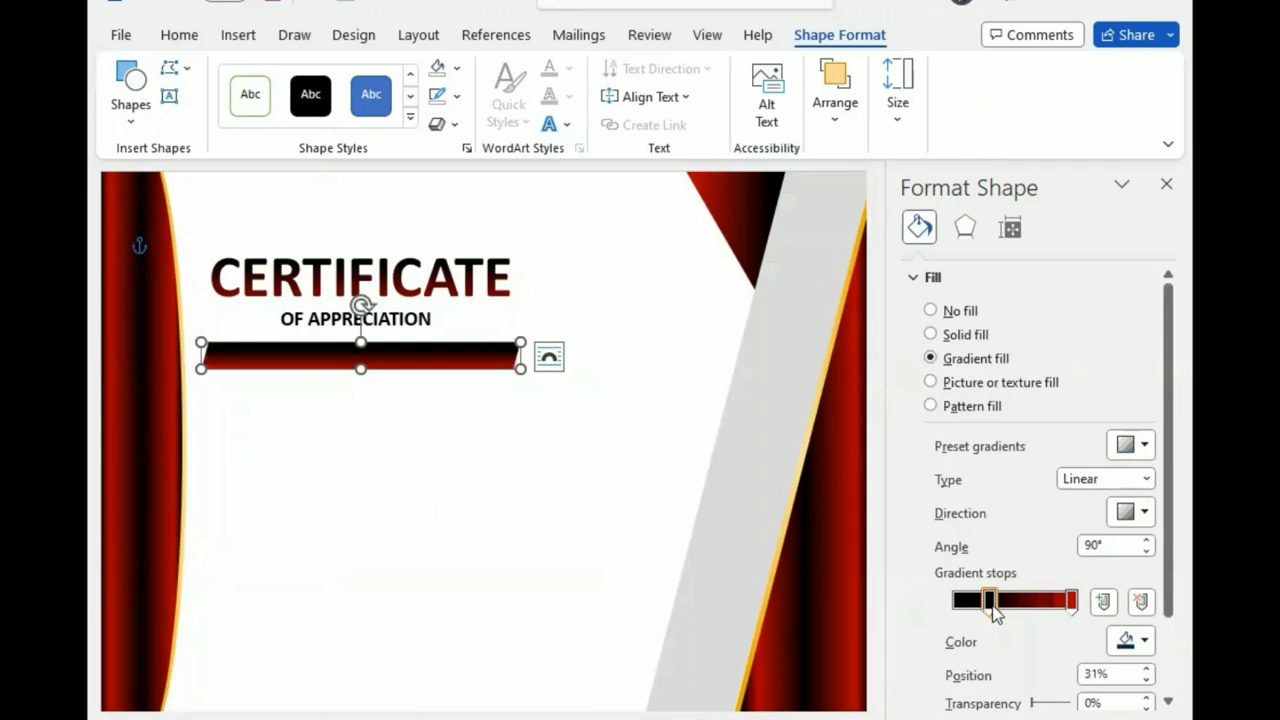
pyautogui.moveTo(993, 605); pyautogui.dragTo(955, 603)
pyautogui.click(1135, 512)
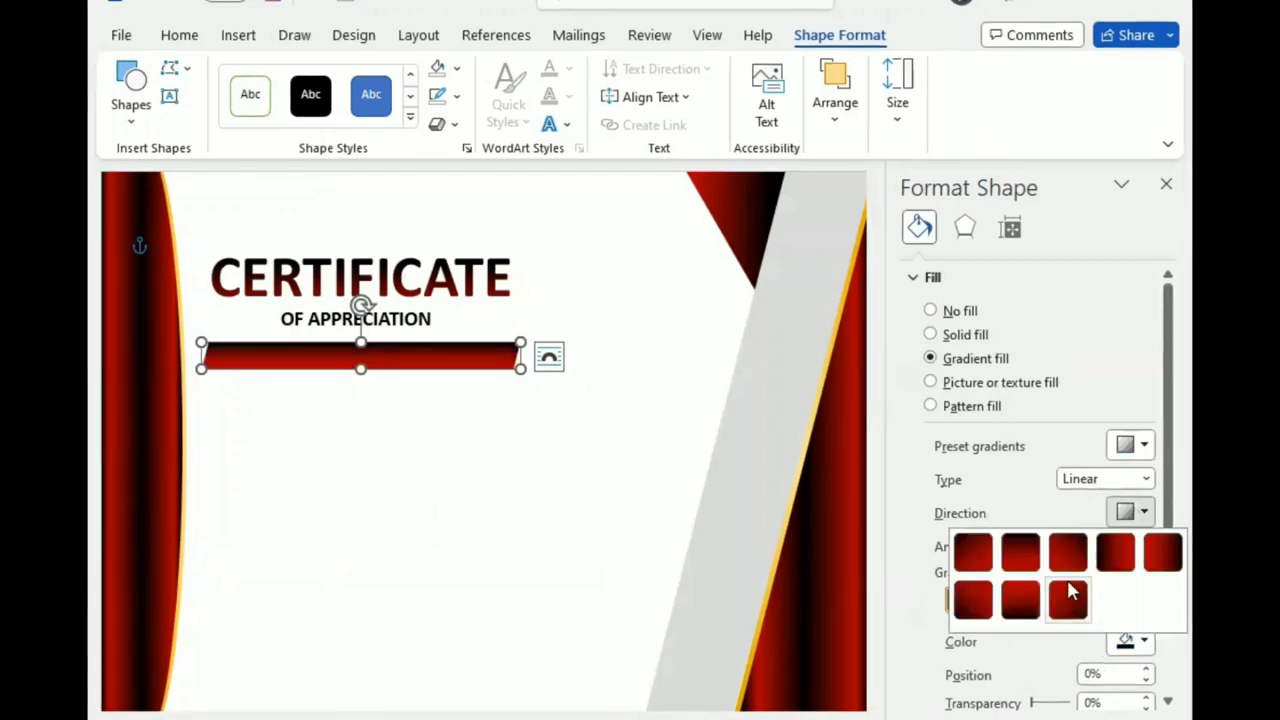
pyautogui.click(1117, 550)
pyautogui.moveTo(986, 603); pyautogui.dragTo(1010, 601)
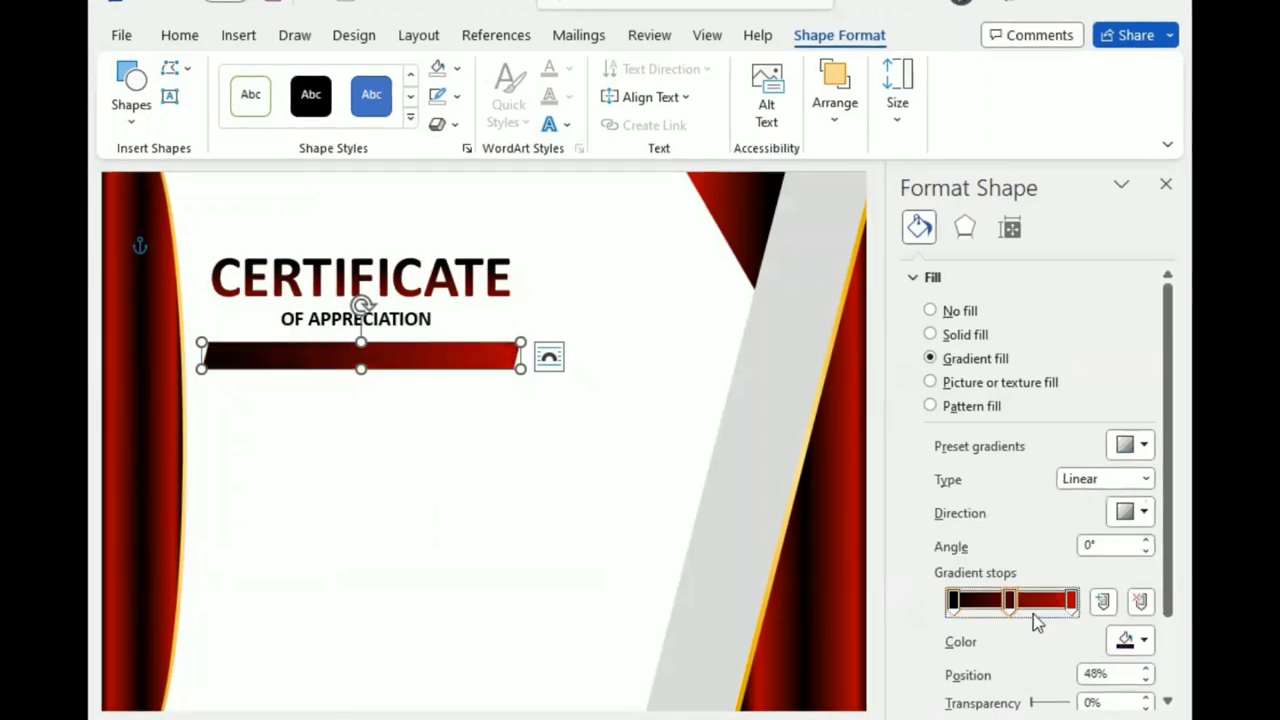
pyautogui.click(1146, 668)
pyautogui.click(1146, 668)
pyautogui.click(1144, 641)
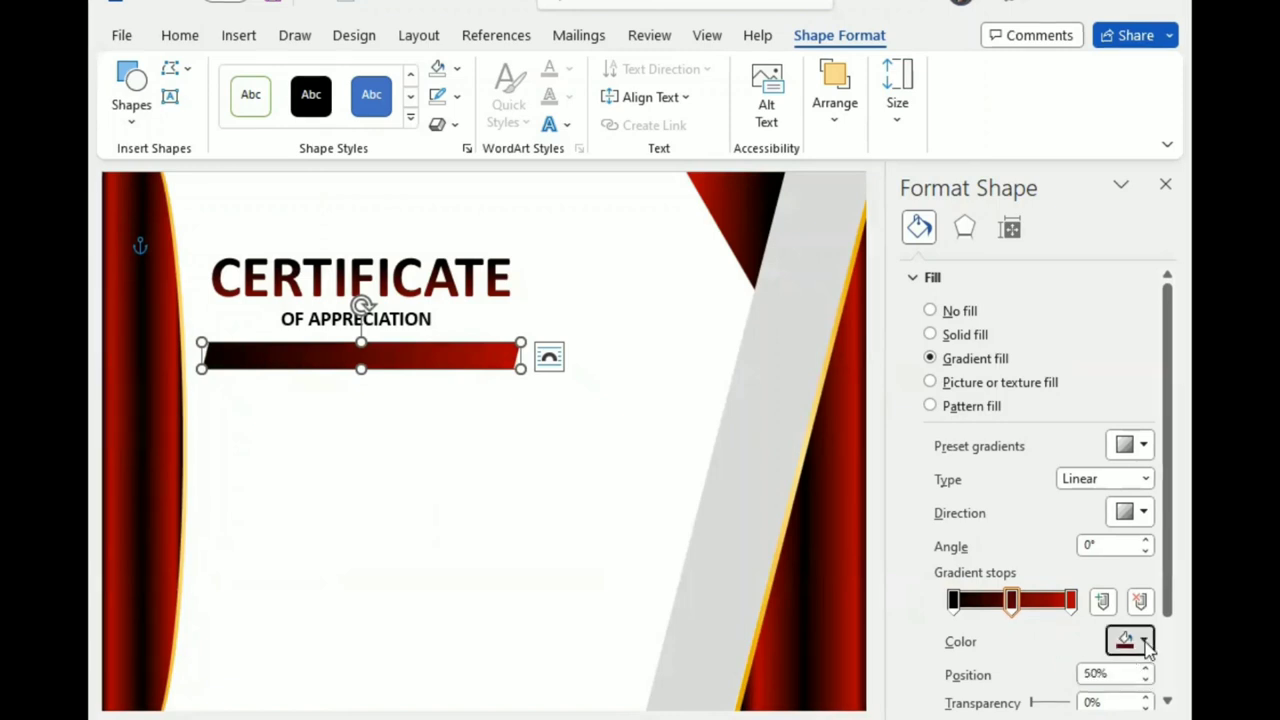
pyautogui.click(1146, 486)
# Make the outer gradient stops orange at -10% brightness, moving the first stop to 17%
pyautogui.click(952, 600)
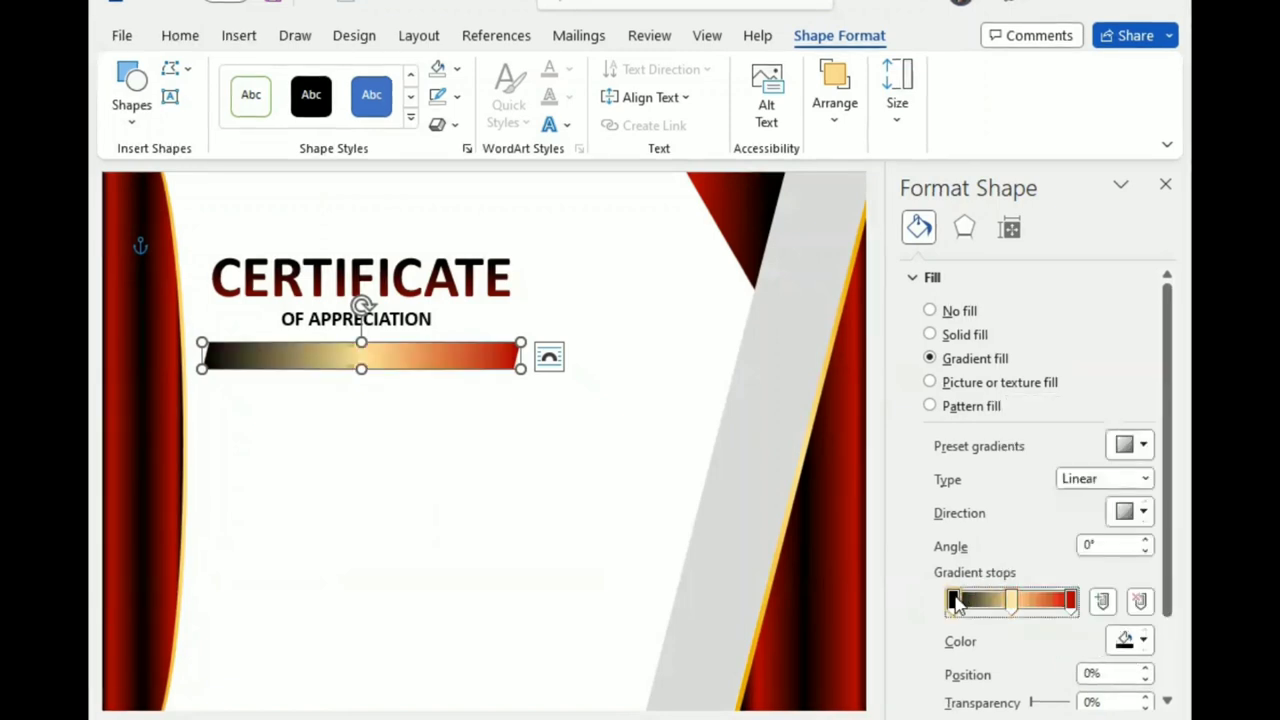
pyautogui.click(1144, 641)
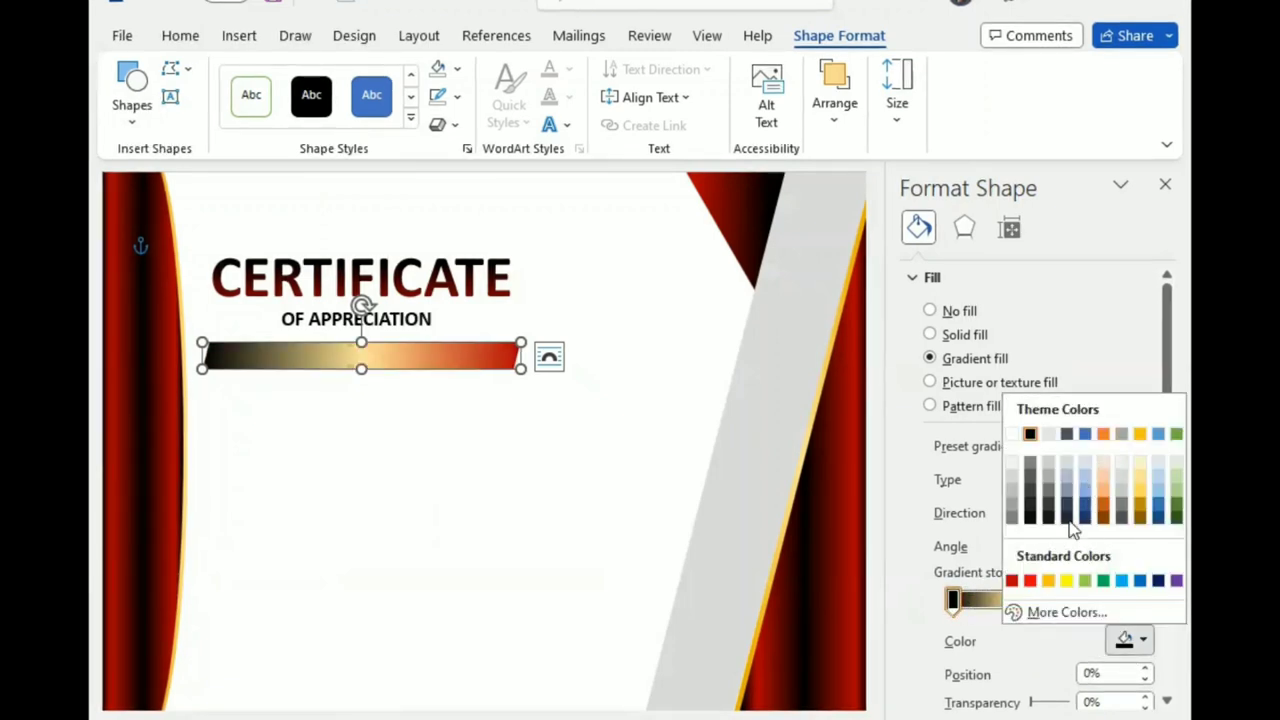
pyautogui.click(1048, 581)
pyautogui.click(1074, 600)
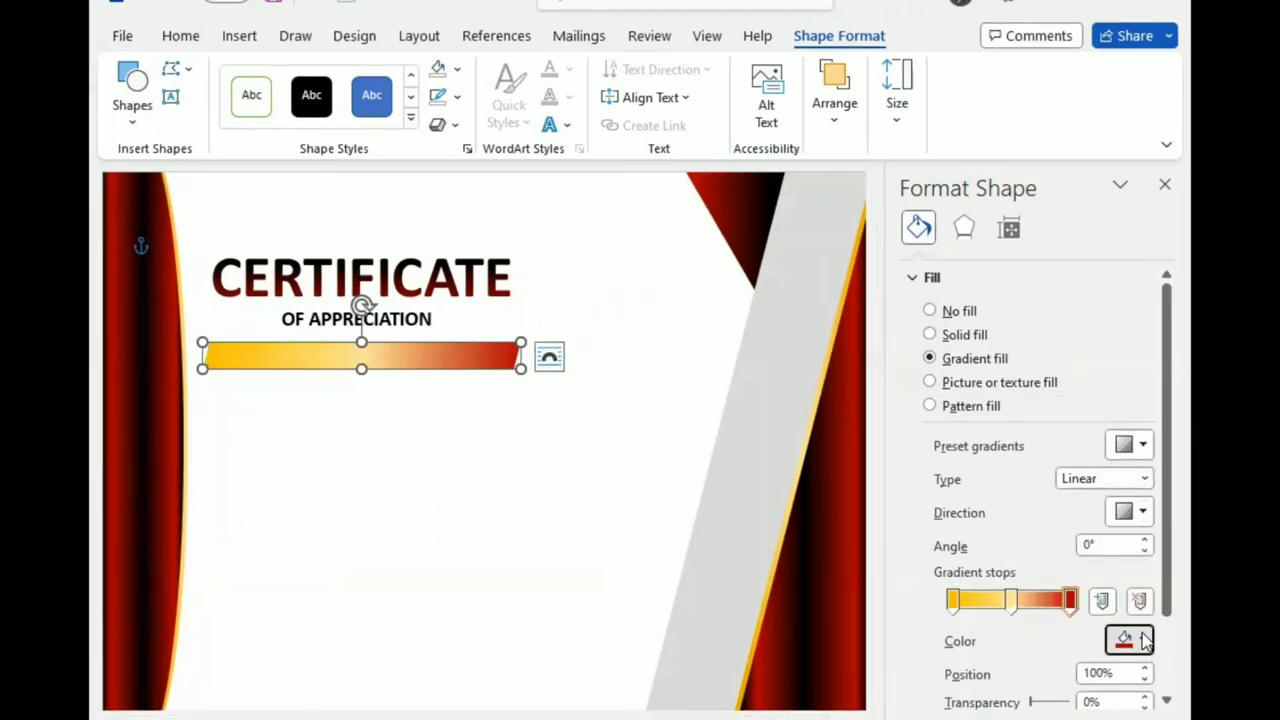
pyautogui.click(1144, 641)
pyautogui.click(1047, 581)
pyautogui.scroll(-2, 966, 491)
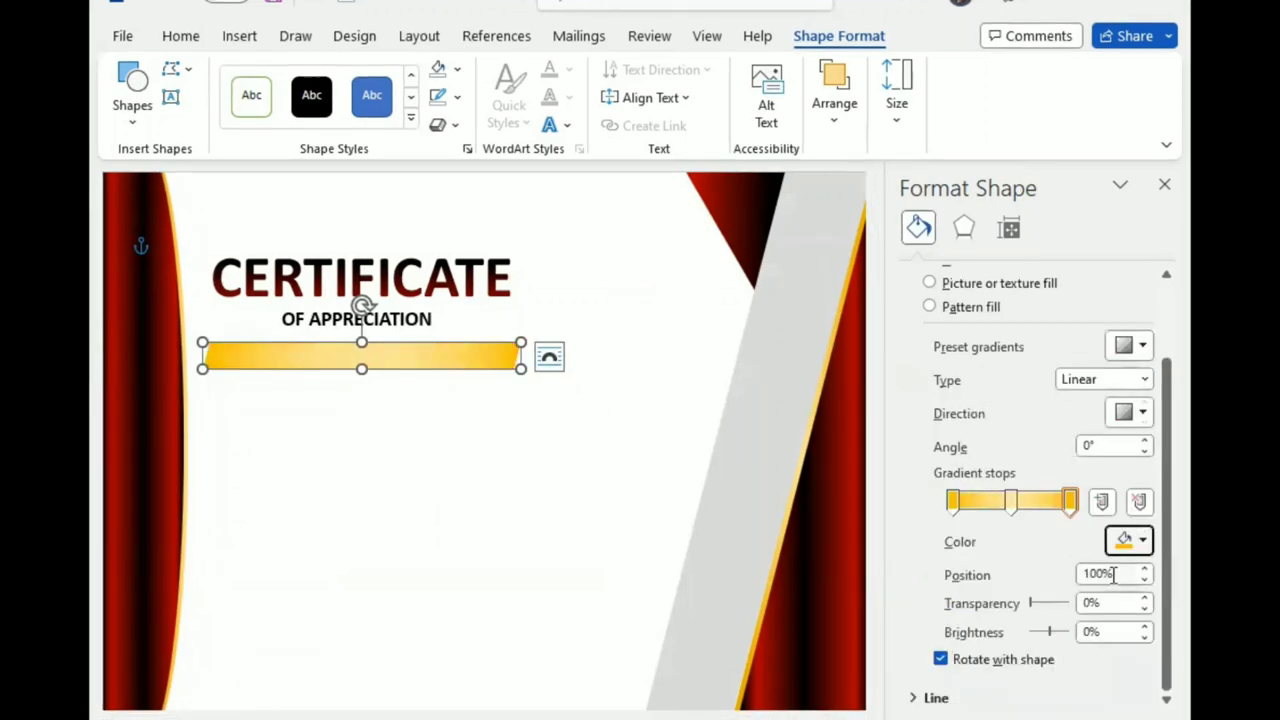
pyautogui.click(1144, 638)
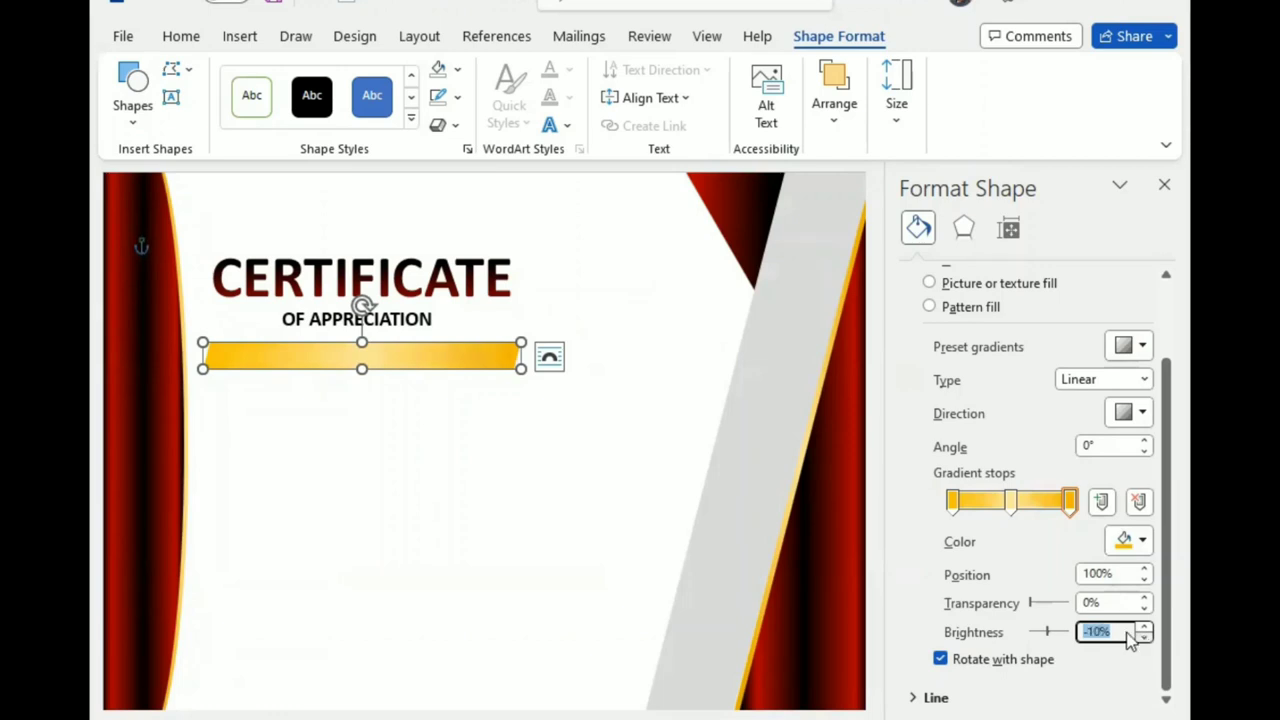
pyautogui.click(952, 500)
pyautogui.click(1144, 638)
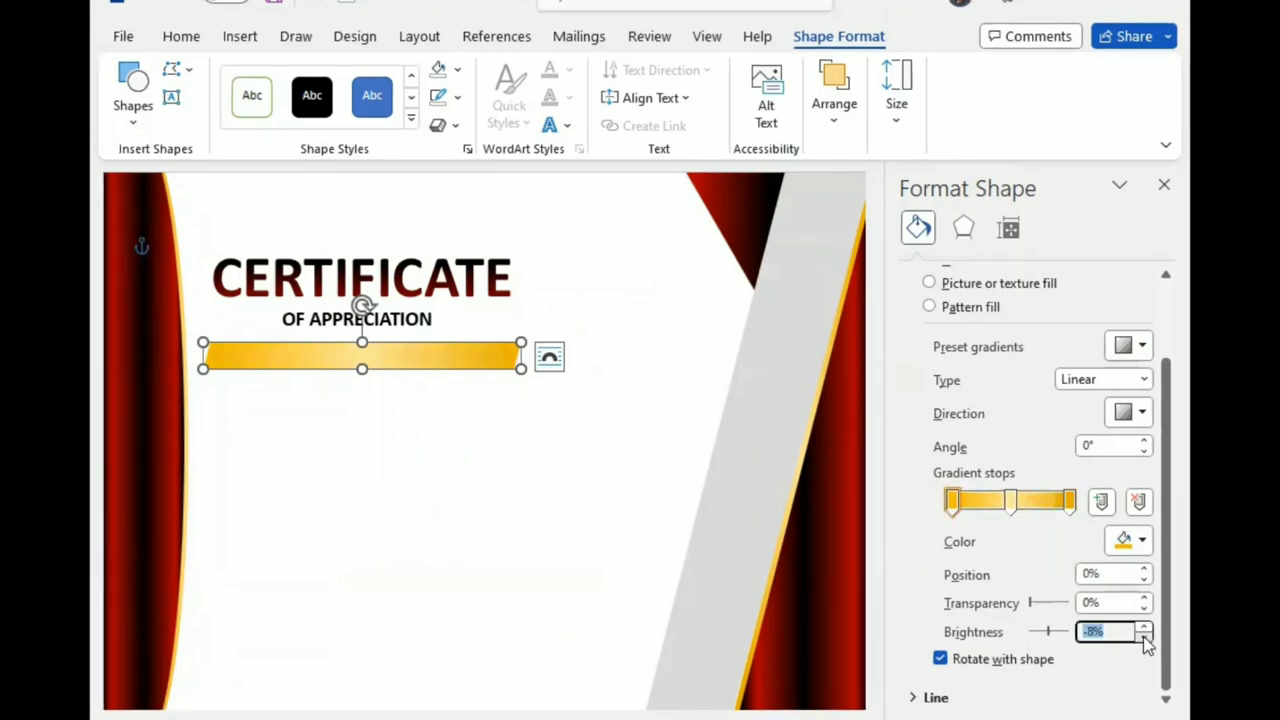
pyautogui.click(1144, 638)
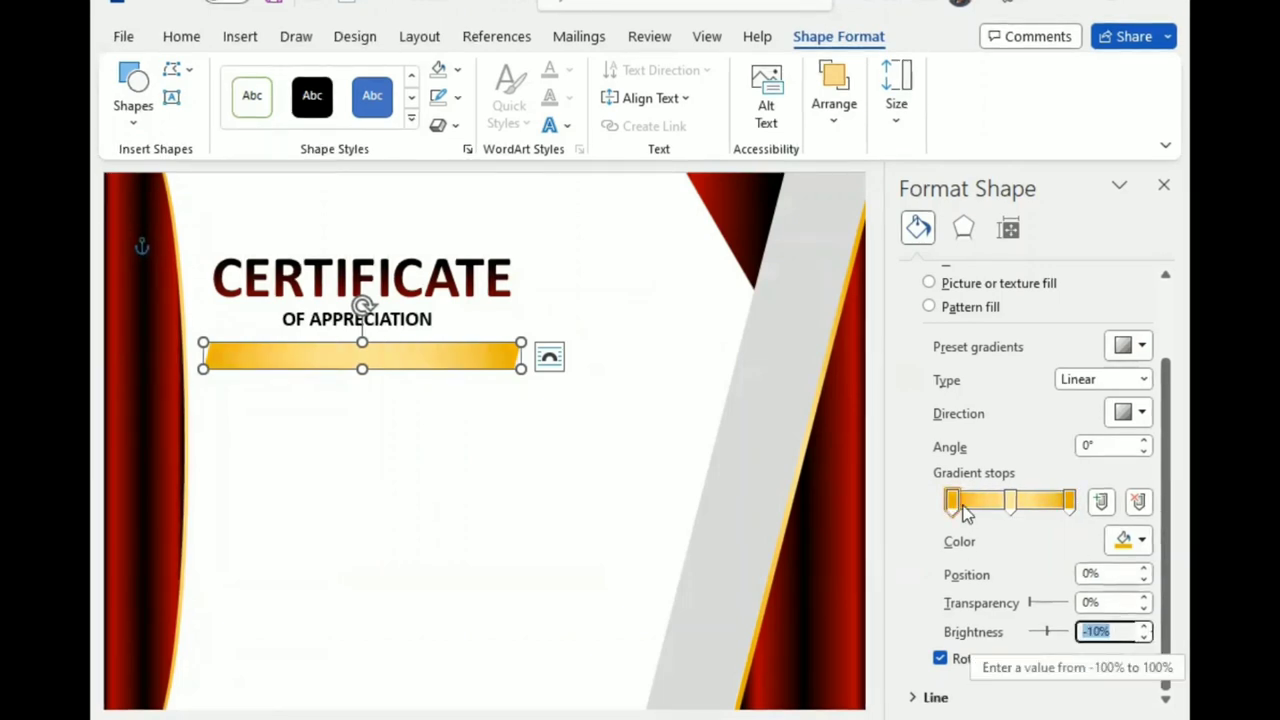
pyautogui.moveTo(952, 500); pyautogui.dragTo(969, 502)
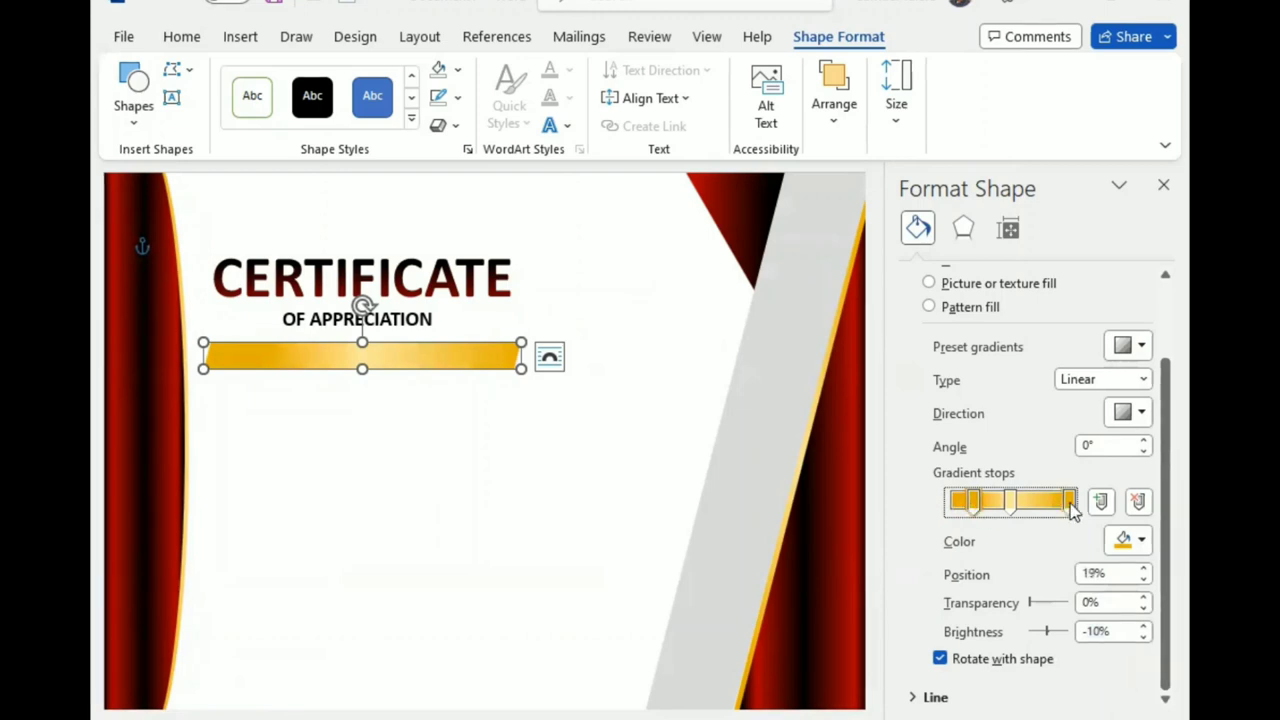
pyautogui.moveTo(1069, 502); pyautogui.dragTo(1046, 504)
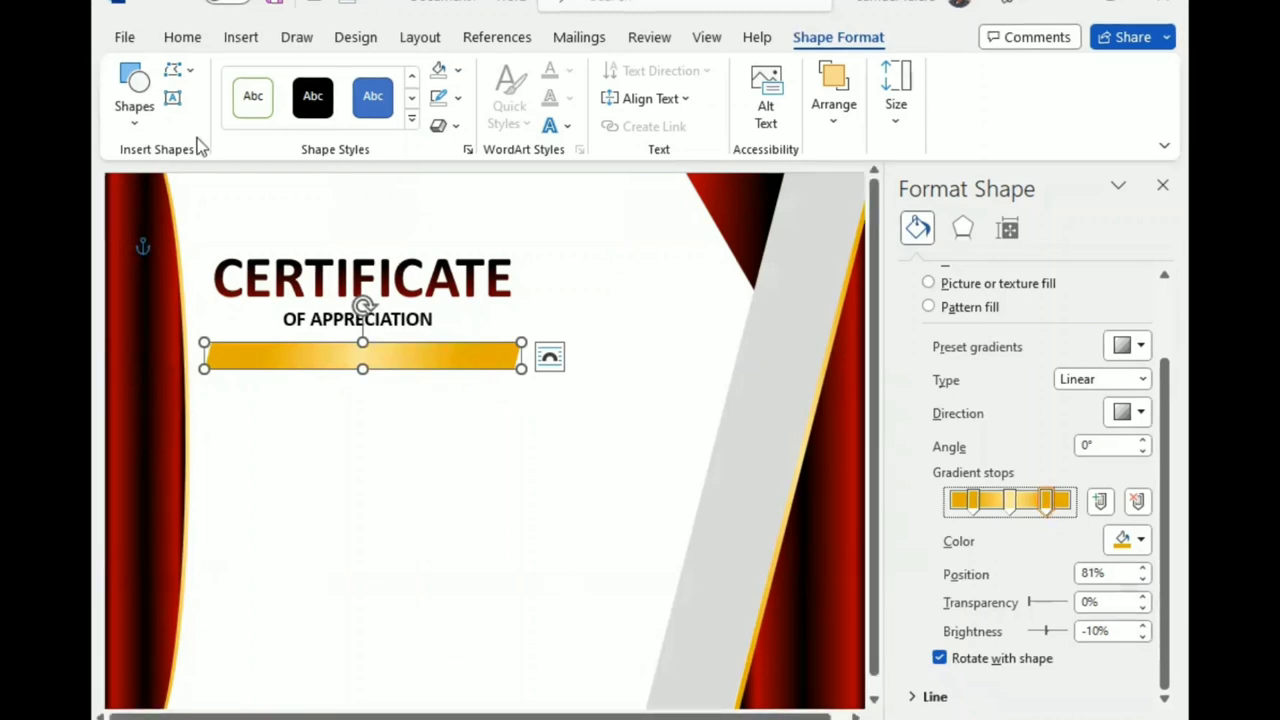
# Draw a text box below the gold bar with the line 'Certificate Is Greatly Present', centred
pyautogui.click(1162, 186)
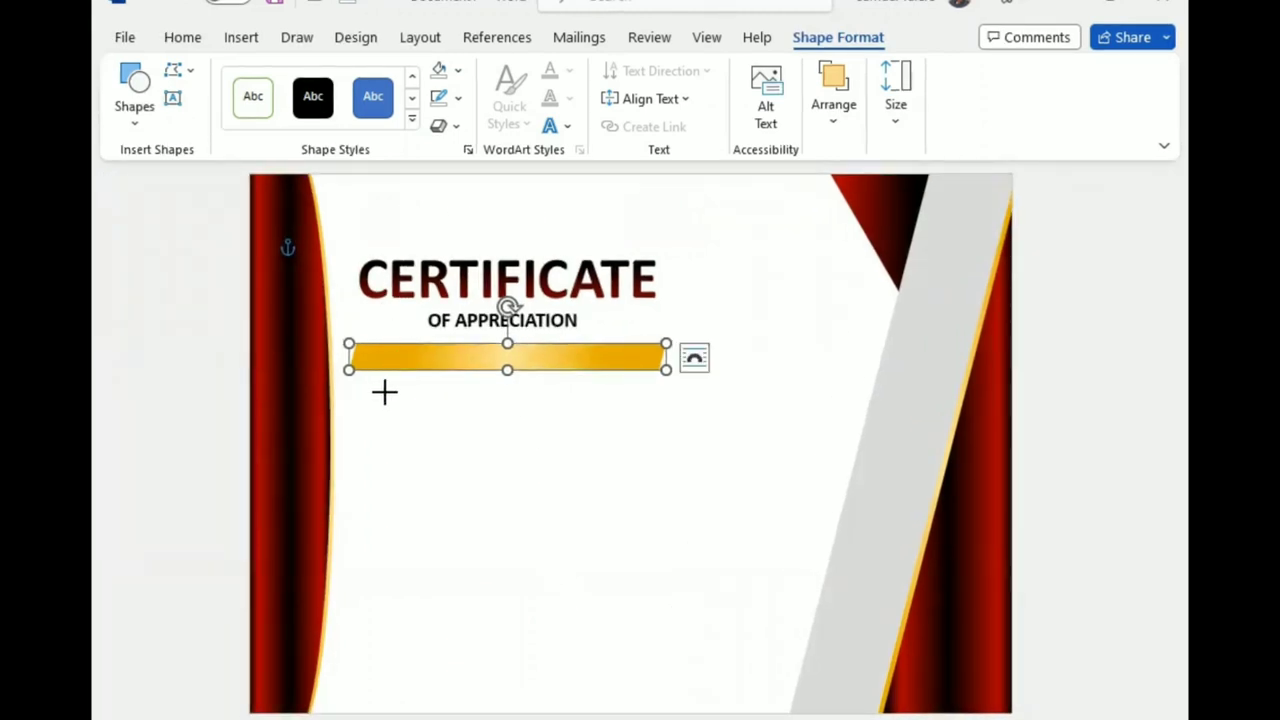
pyautogui.moveTo(381, 392); pyautogui.dragTo(696, 425)
pyautogui.write('This')
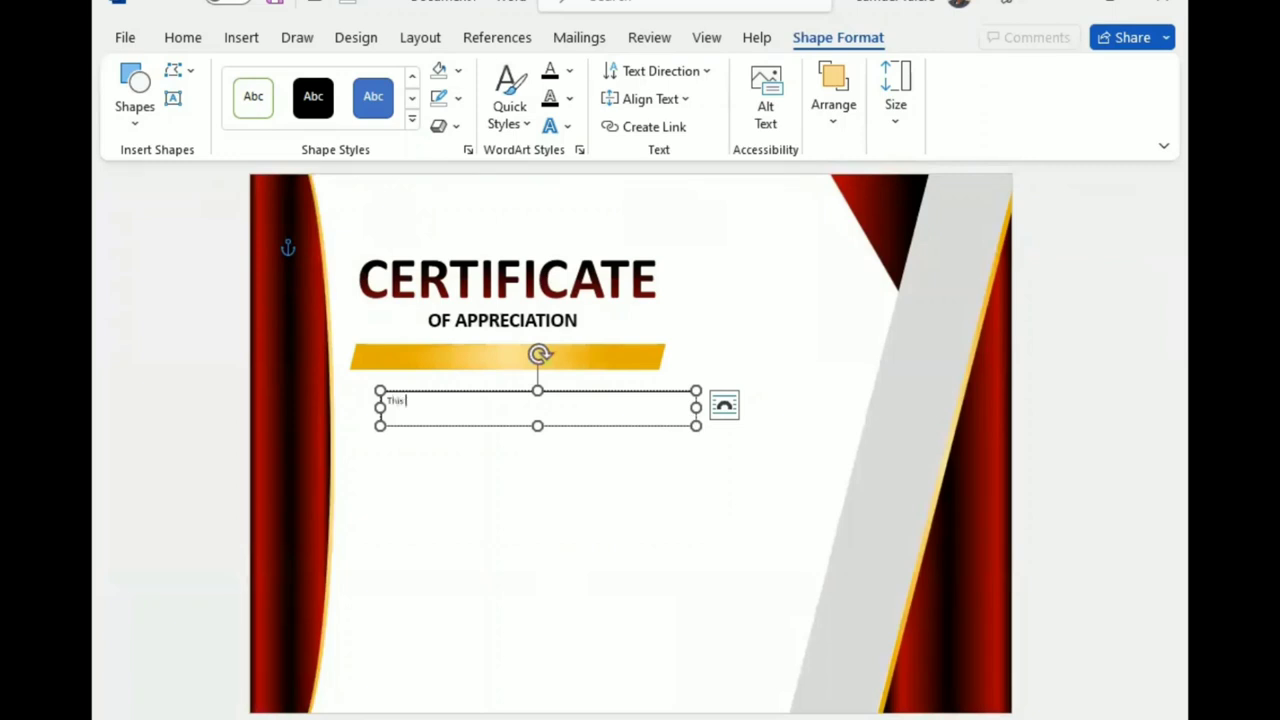
pyautogui.write('Certificate Is Gre')
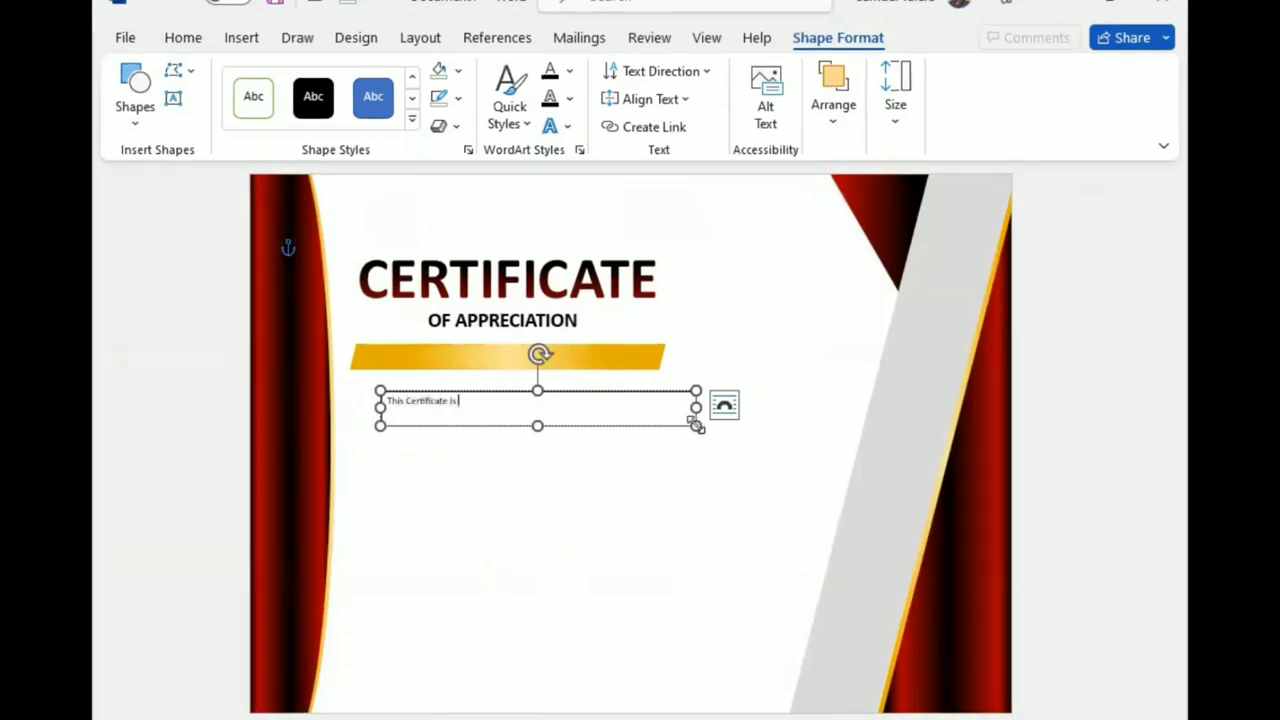
pyautogui.write('atly')
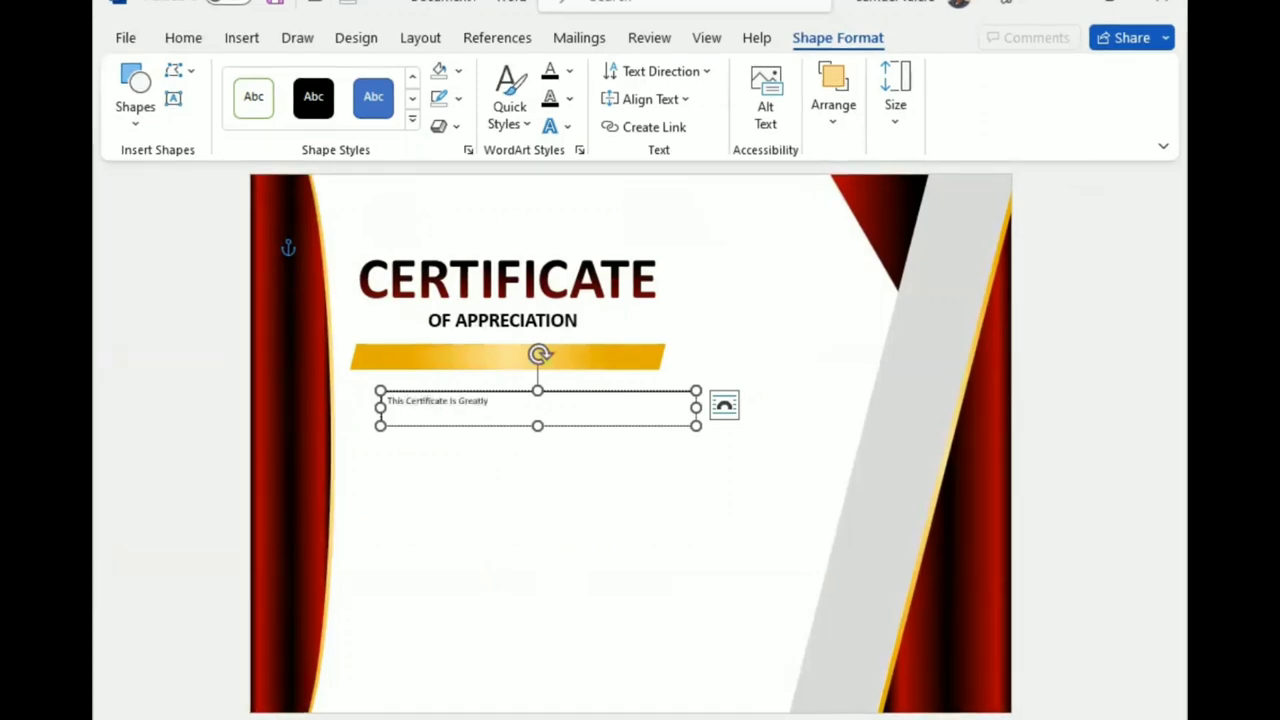
pyautogui.write(' Presented To')
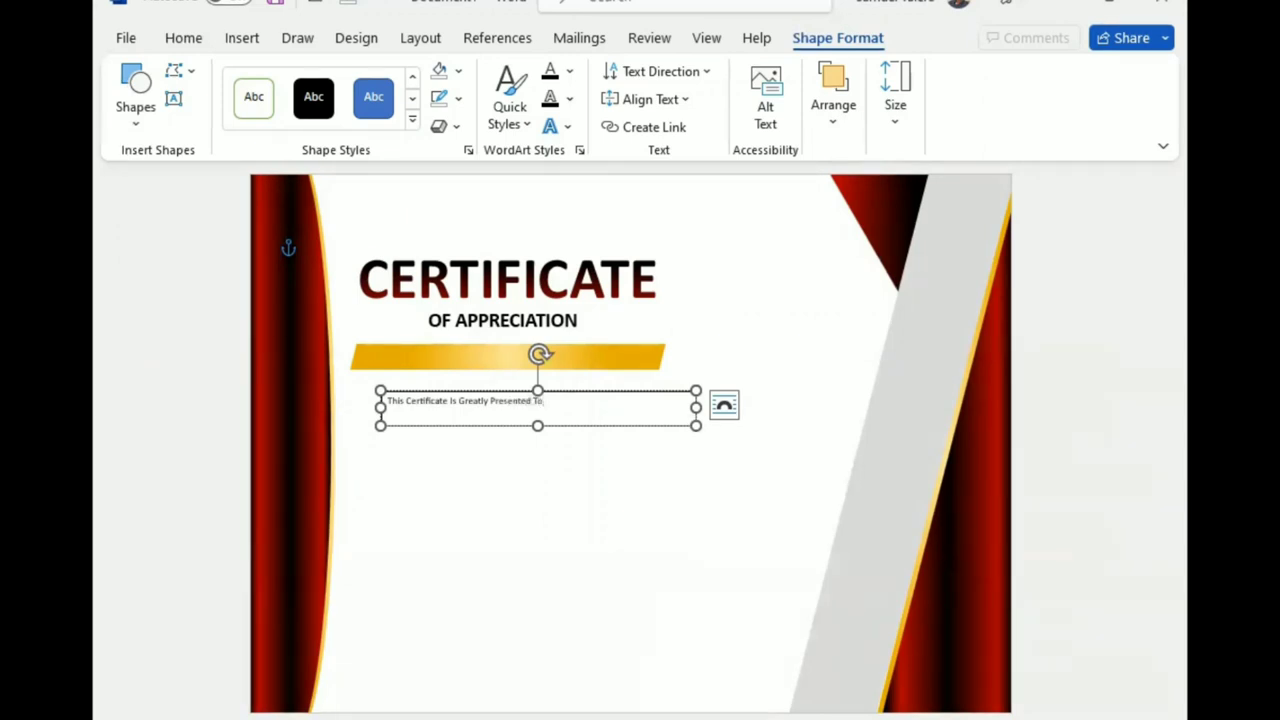
pyautogui.tripleClick(455, 405)
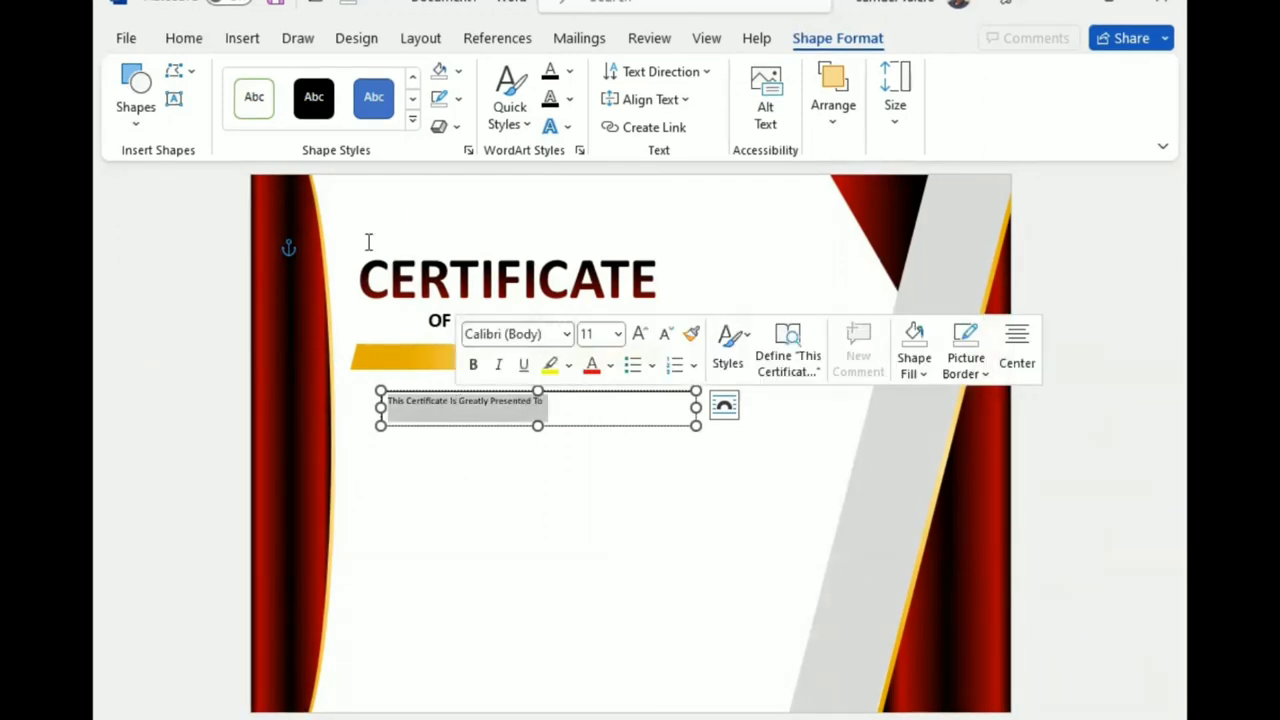
pyautogui.click(184, 38)
pyautogui.click(555, 98)
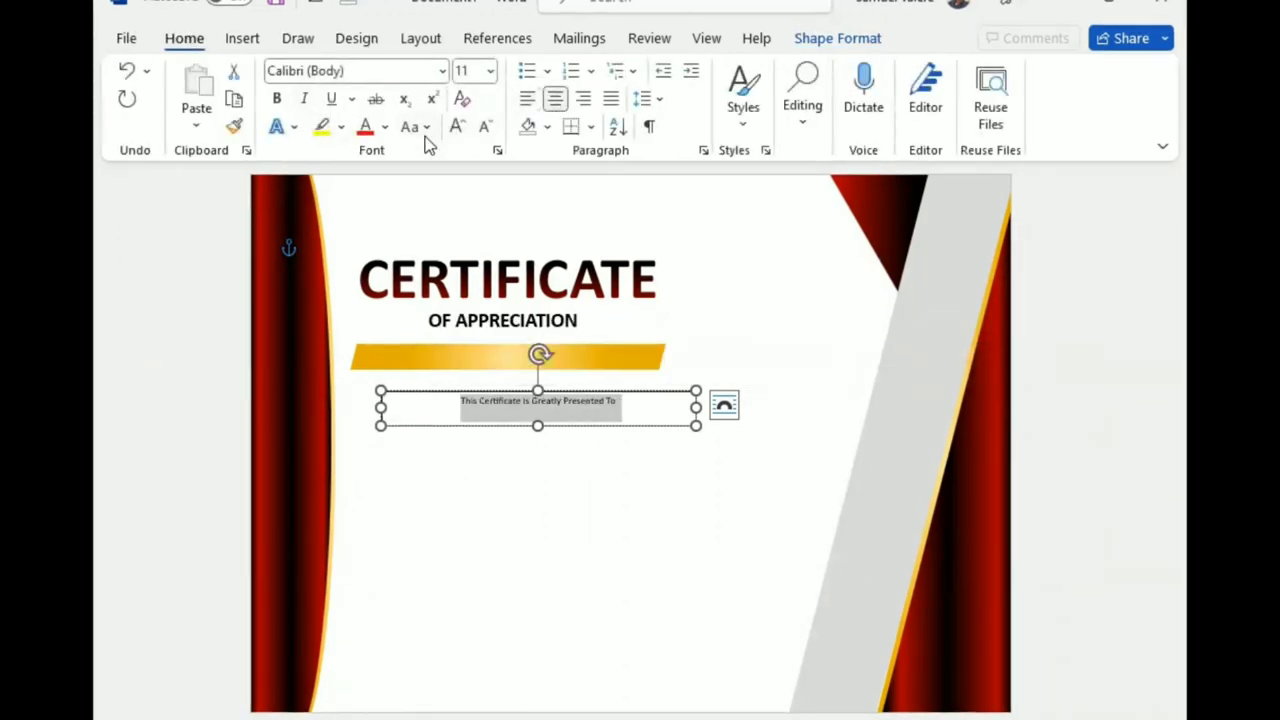
# Make the presented-to line UPPERCASE at 14 pt
pyautogui.hotkey('alt', 'h')
pyautogui.press('7')
pyautogui.press('u')
pyautogui.hotkey('ctrl', 'shift', '.')
pyautogui.hotkey('ctrl', 'shift', '.')
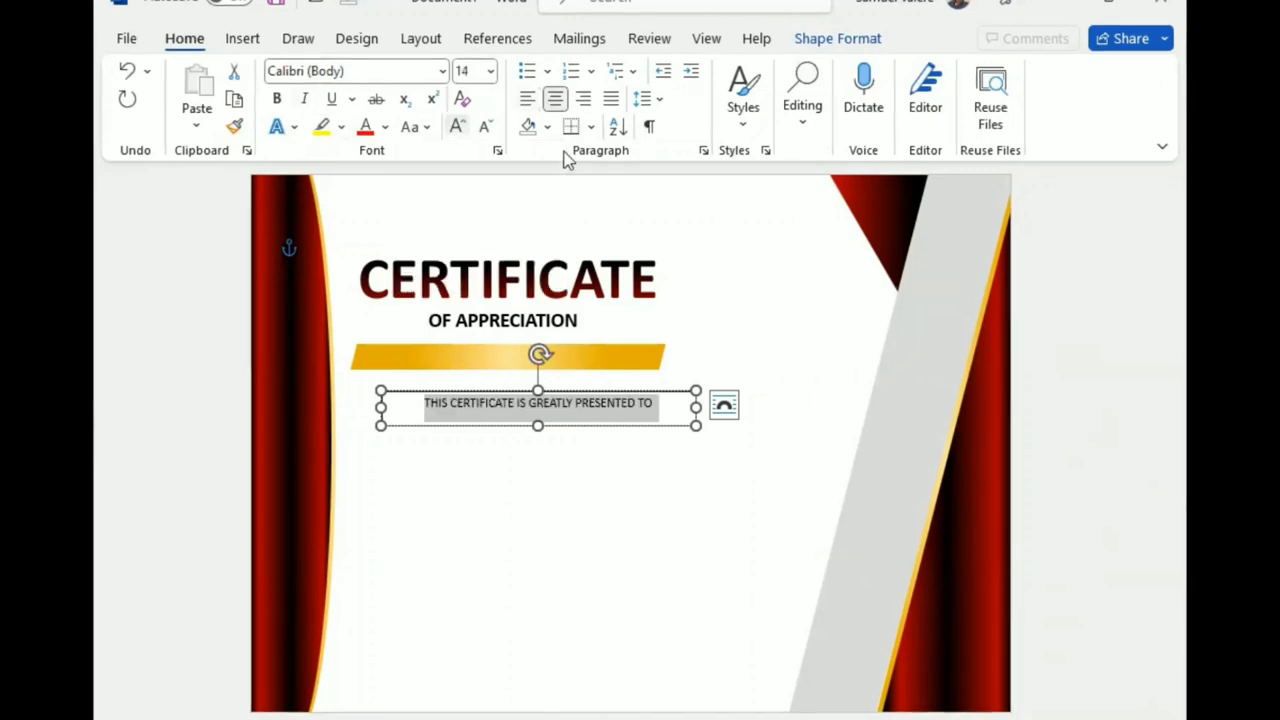
pyautogui.press('Escape')
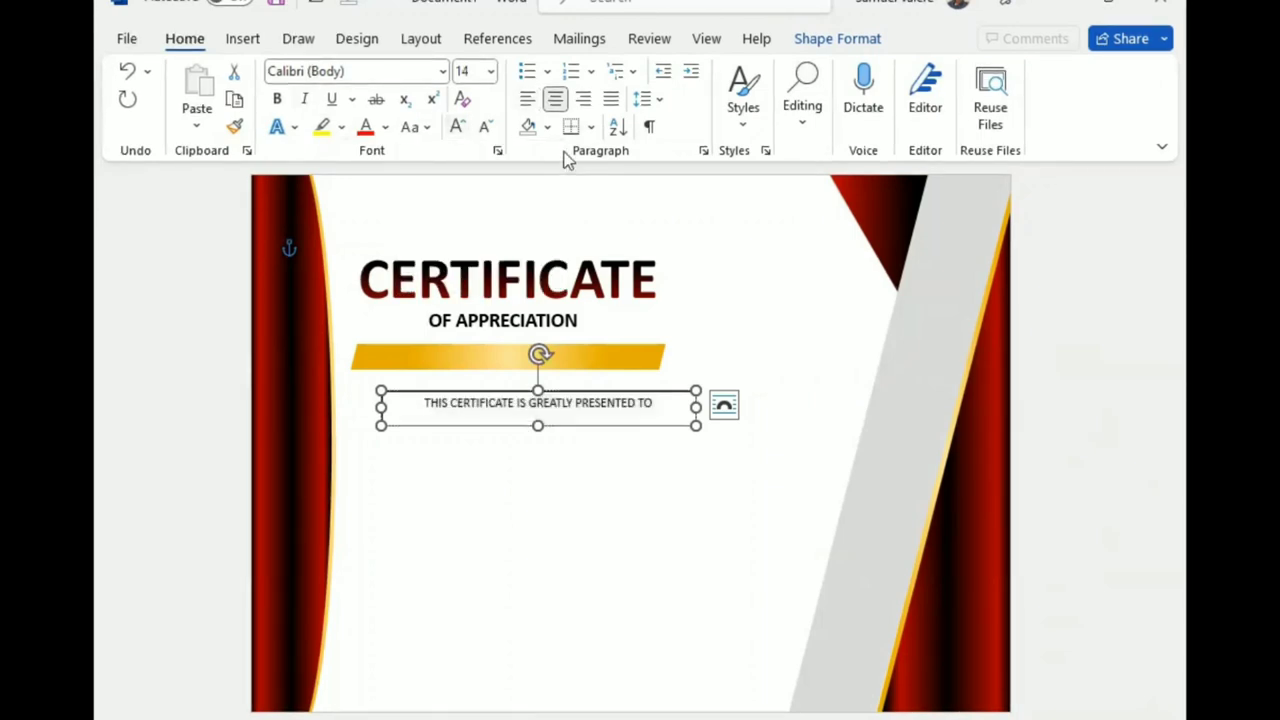
# Remove the text box's fill and outline
pyautogui.click(834, 38)
pyautogui.click(448, 71)
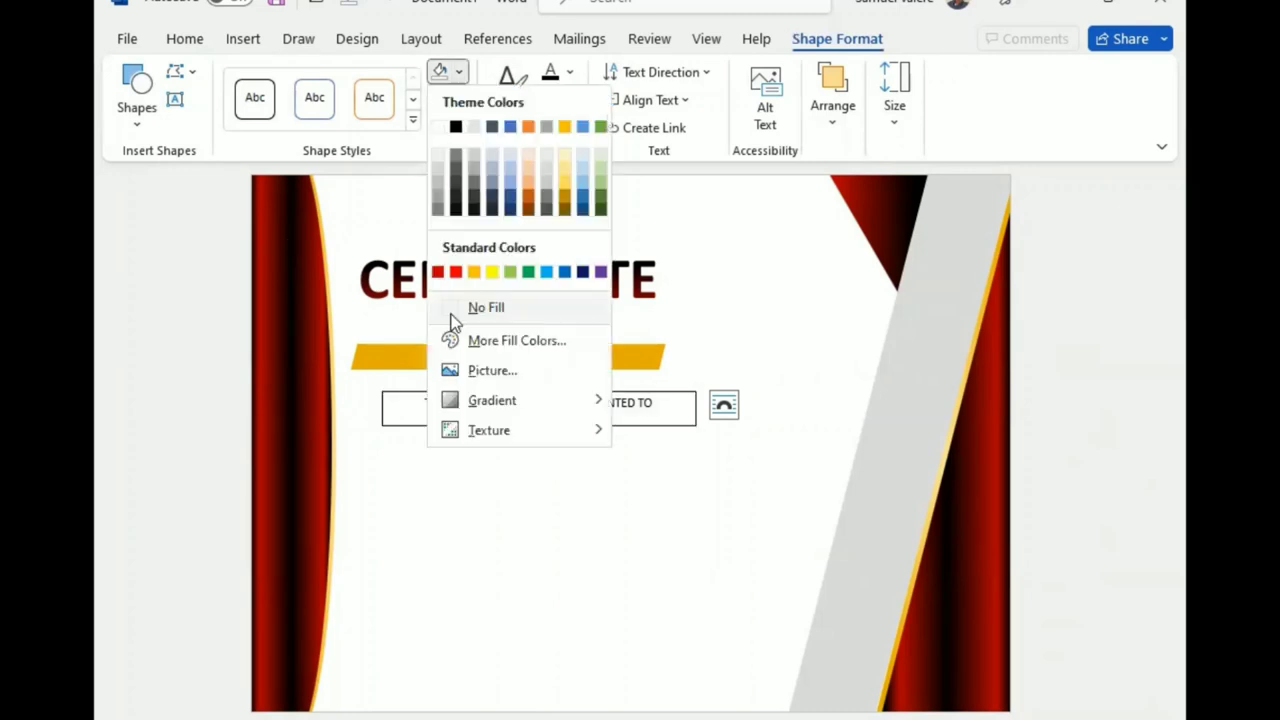
pyautogui.click(447, 98)
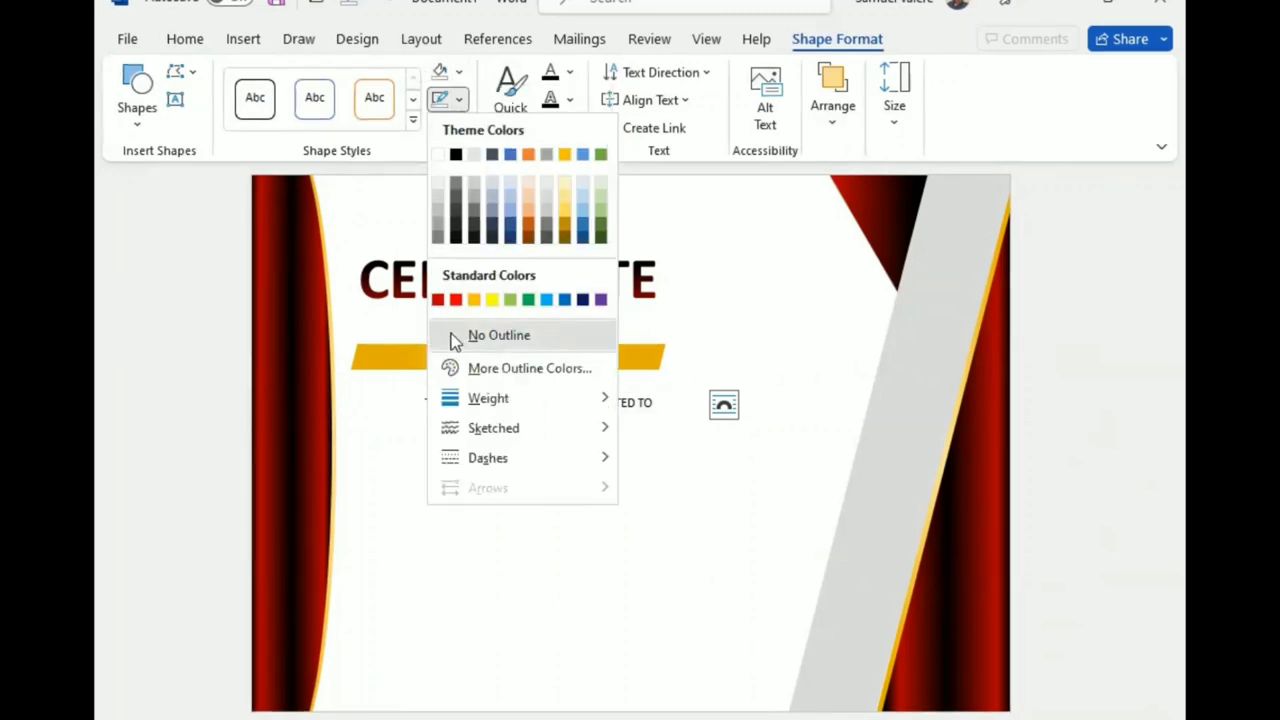
pyautogui.press('Escape')
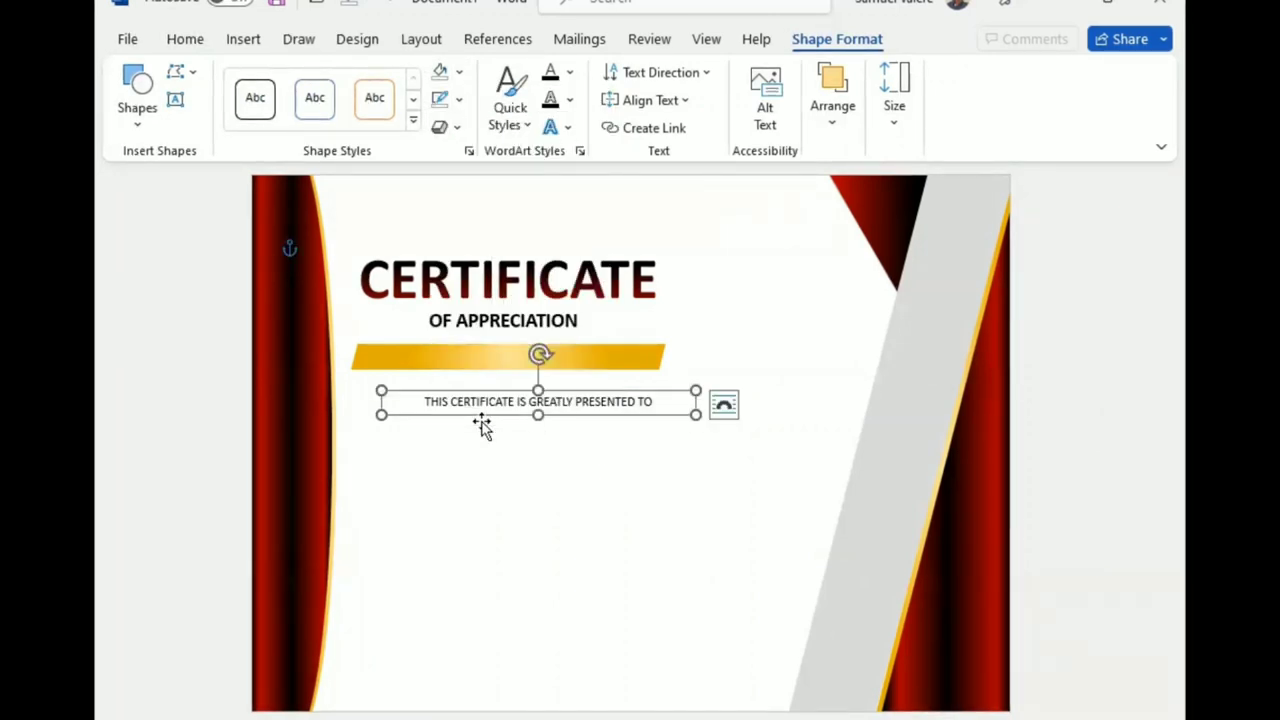
# Nudge the text box up and left onto the gold banner and select its text
pyautogui.press('Up')
pyautogui.press('Up')
pyautogui.press('Up')
pyautogui.press('Left')
pyautogui.press('Left')
pyautogui.press('Up')
pyautogui.press('Up')
pyautogui.press('Up')
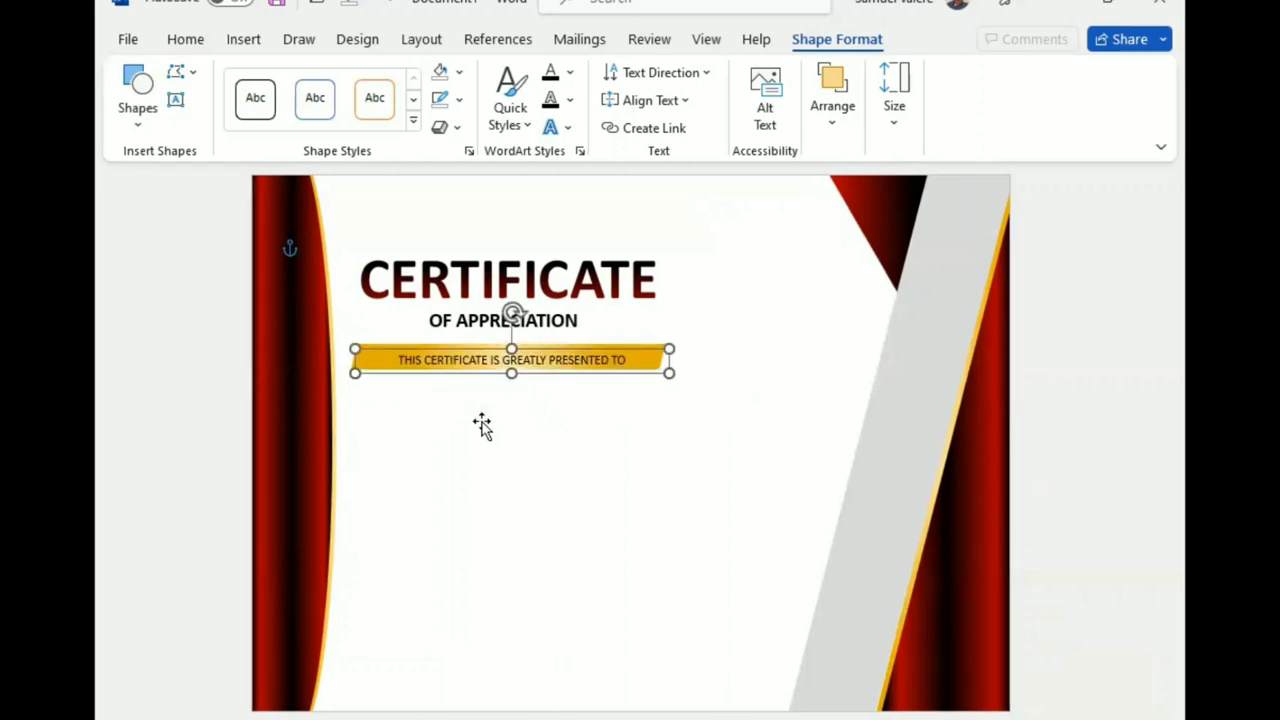
pyautogui.press('Left')
pyautogui.press('Left')
pyautogui.hotkey('ctrl', 'a')
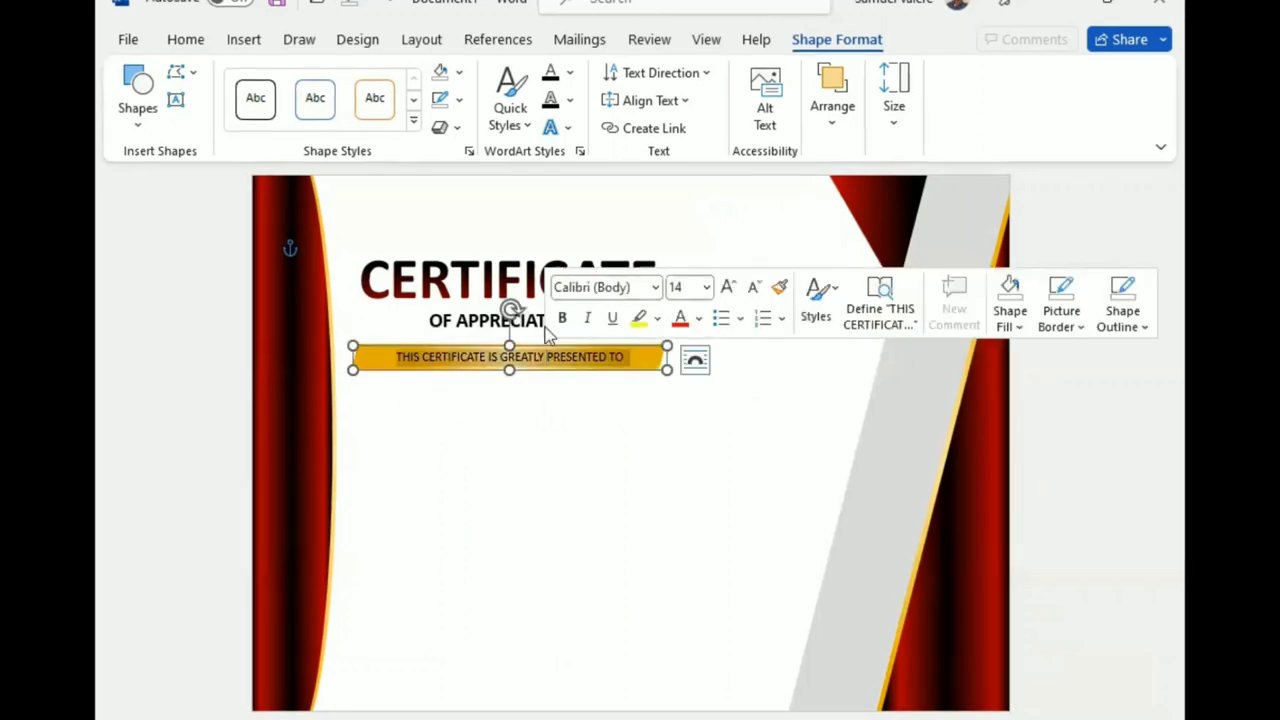
pyautogui.click(188, 39)
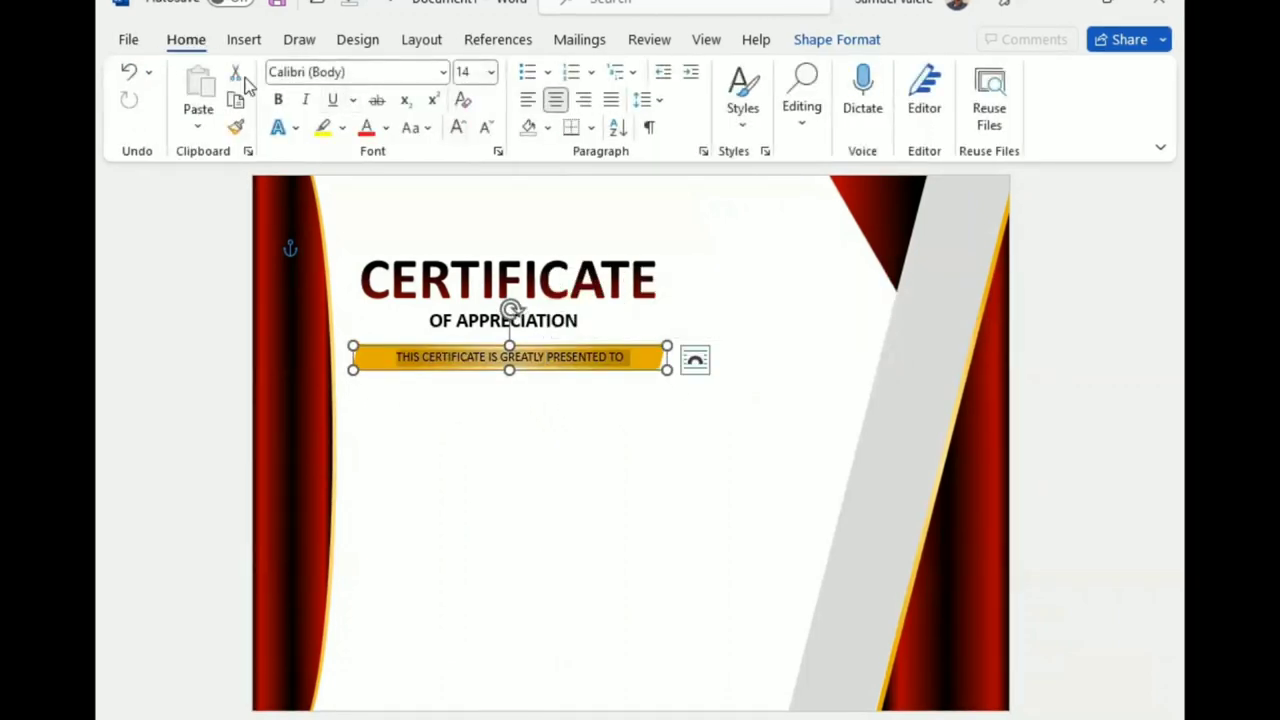
# Set the banner text's character spacing to Expanded in the Font dialog
pyautogui.click(497, 151)
pyautogui.click(471, 126)
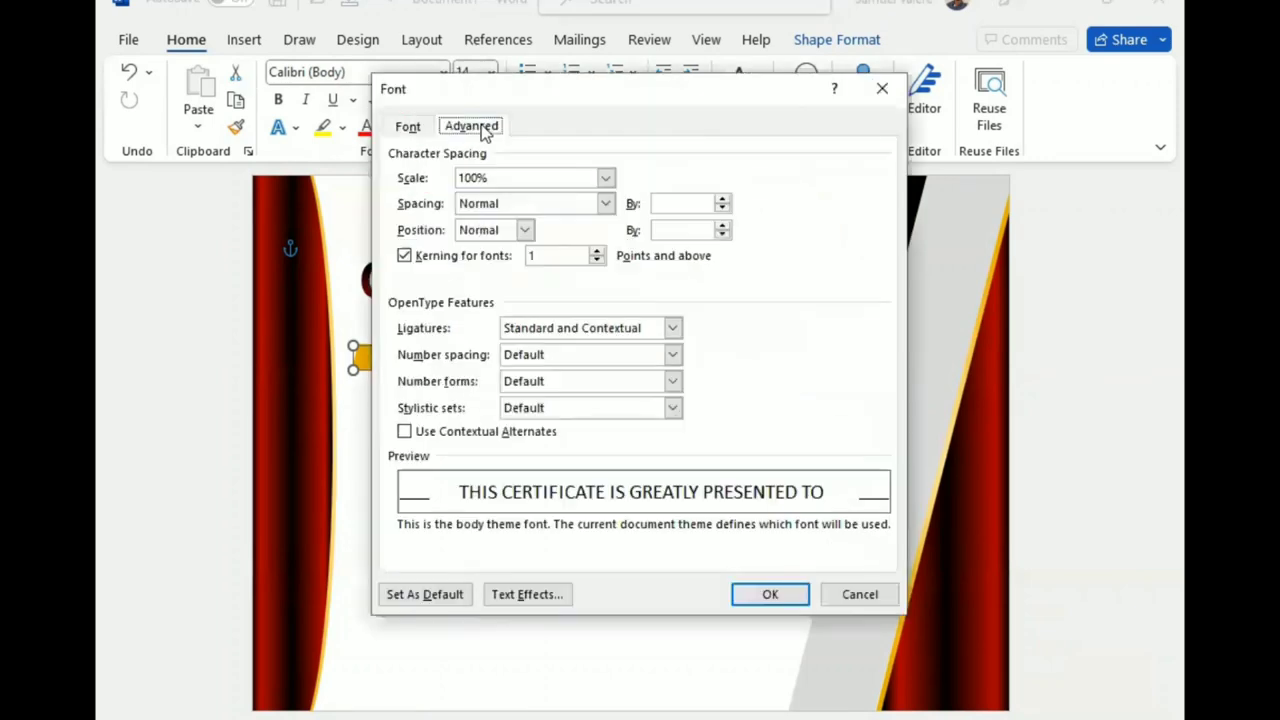
pyautogui.click(606, 204)
pyautogui.click(574, 238)
pyautogui.click(659, 204)
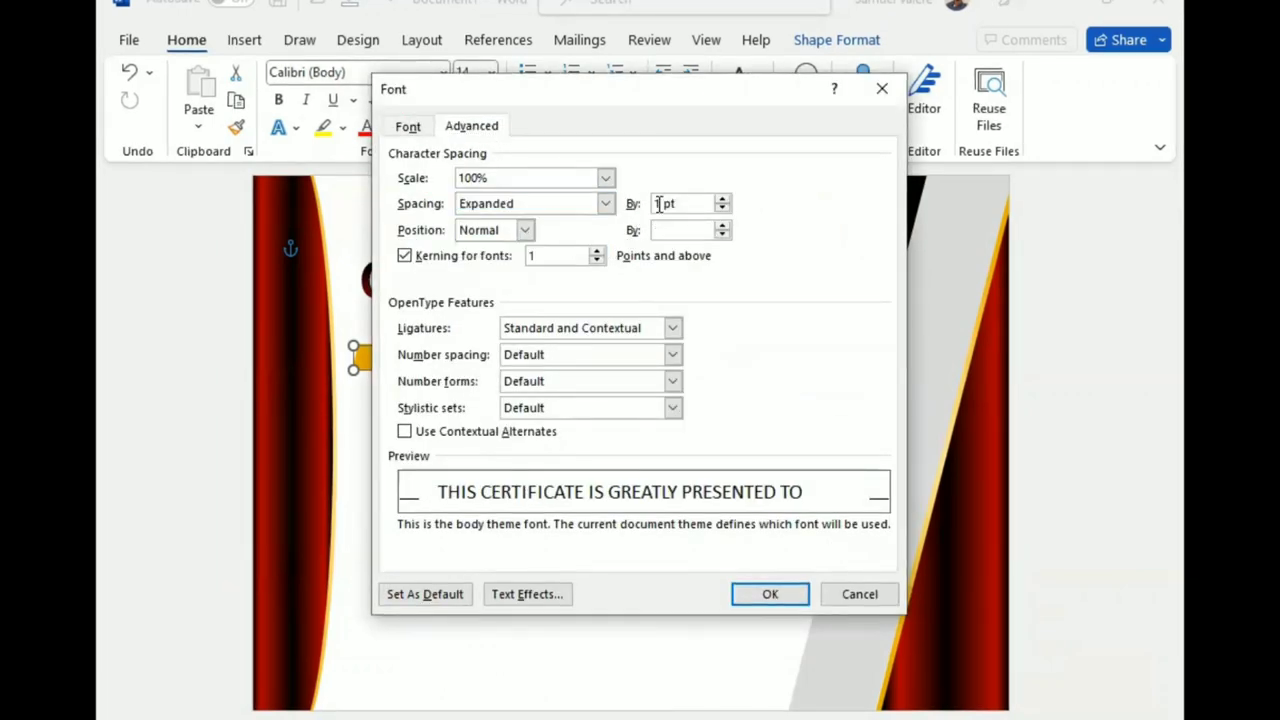
pyautogui.press('Return')
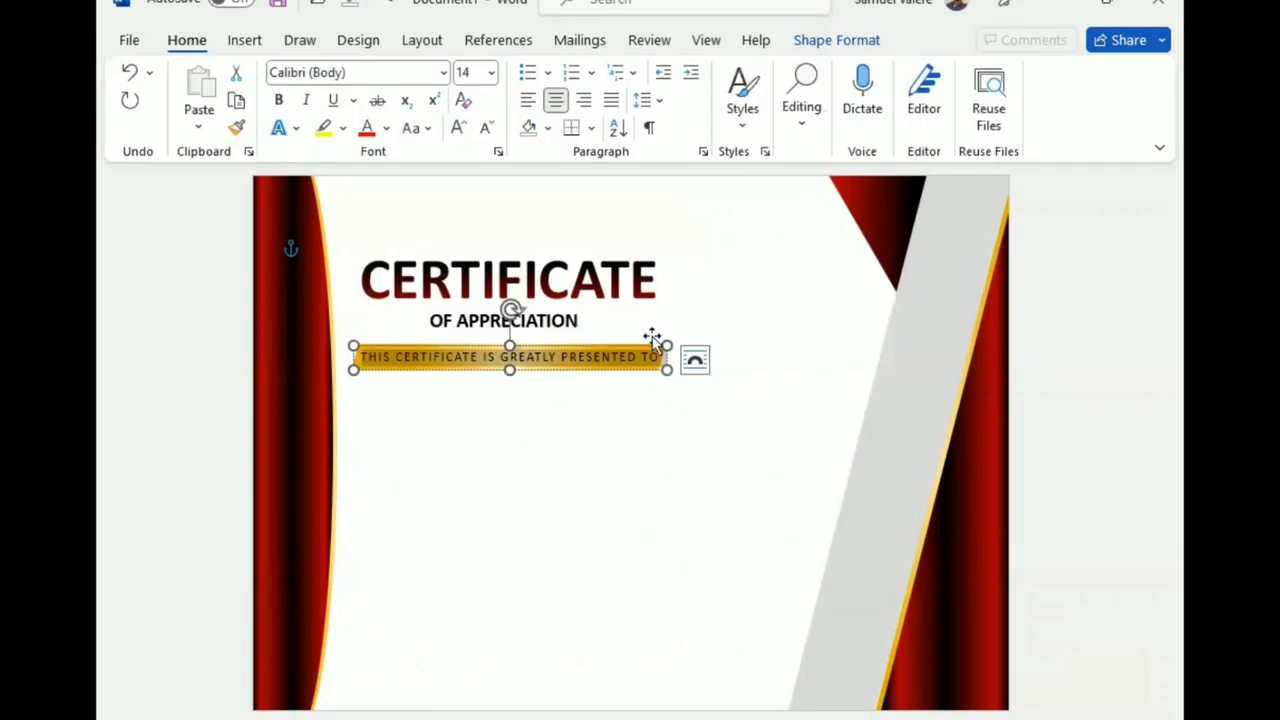
# Make the banner text bold at 14 pt and nudge the box right
pyautogui.hotkey('ctrl', 'b')
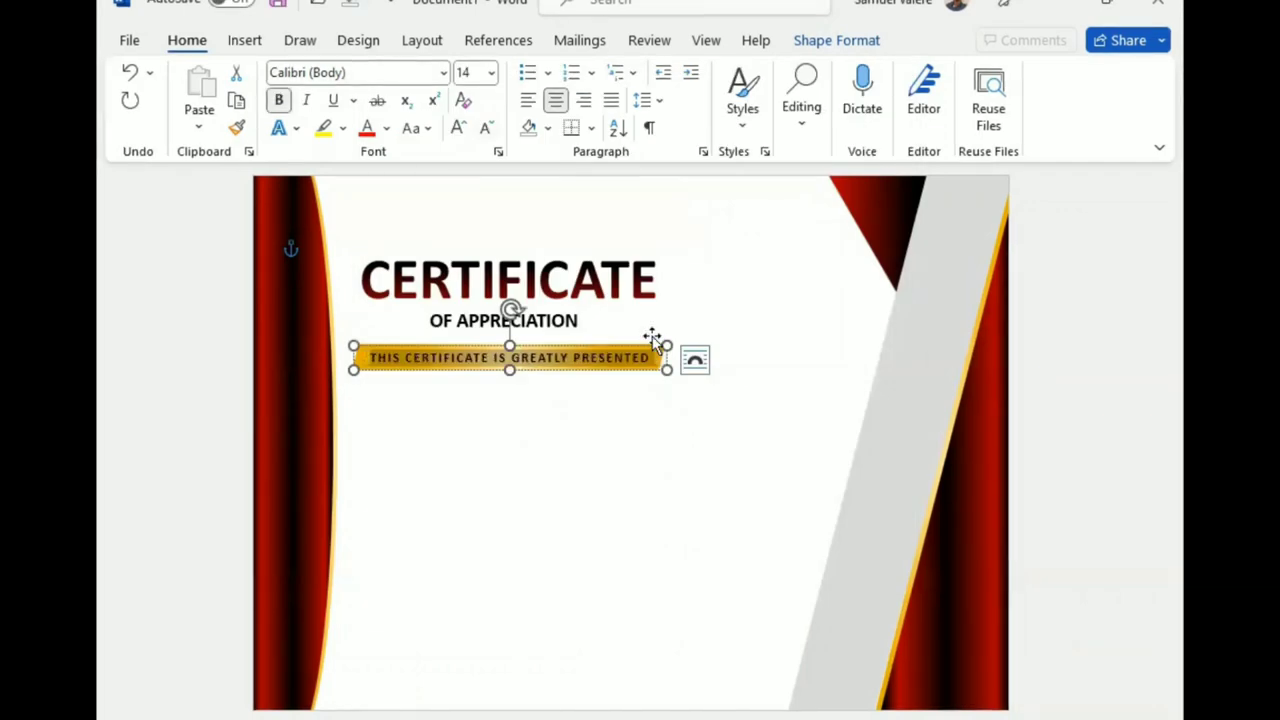
pyautogui.hotkey('ctrl', 'shift', ',')
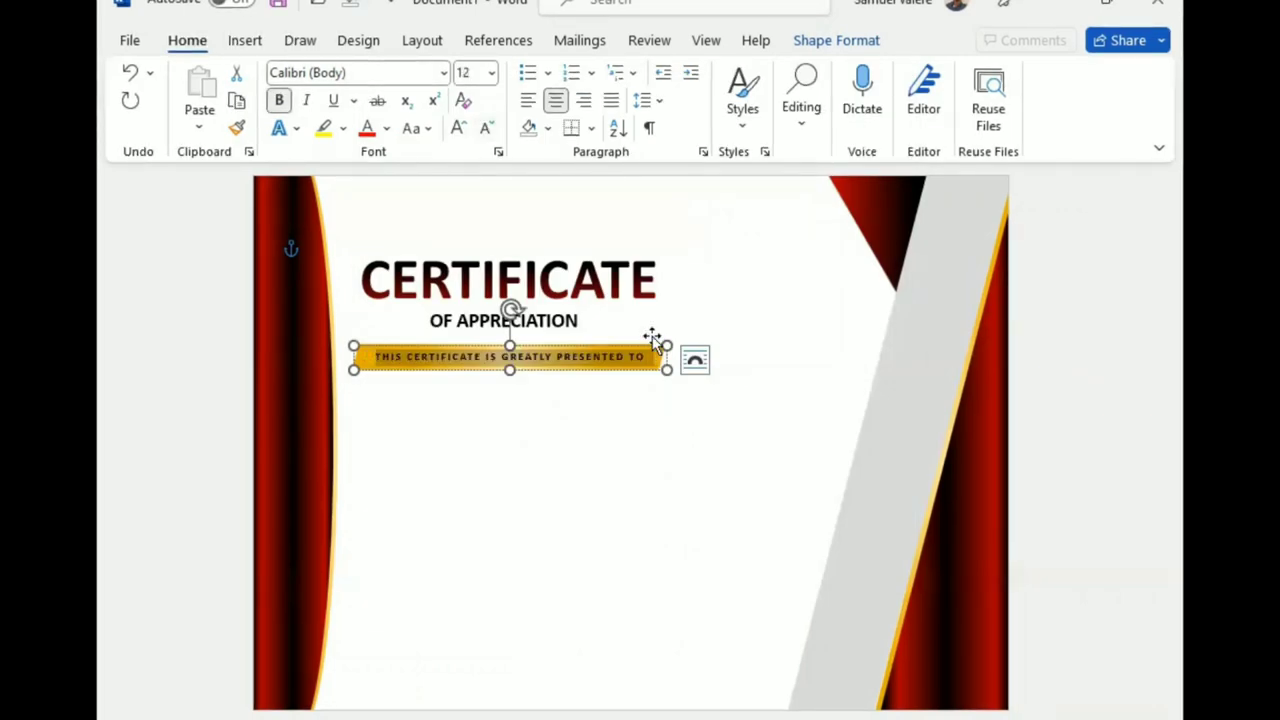
pyautogui.hotkey('ctrl', 'shift', '.')
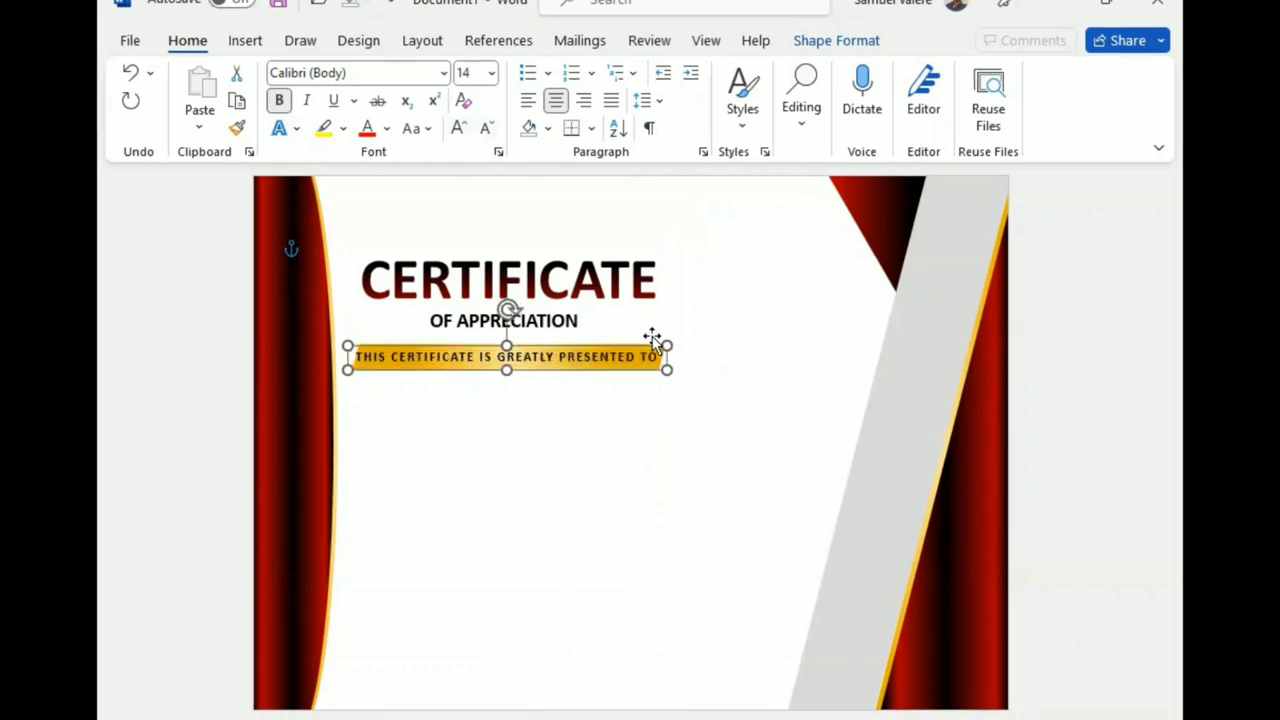
pyautogui.press('Right')
pyautogui.press('Right')
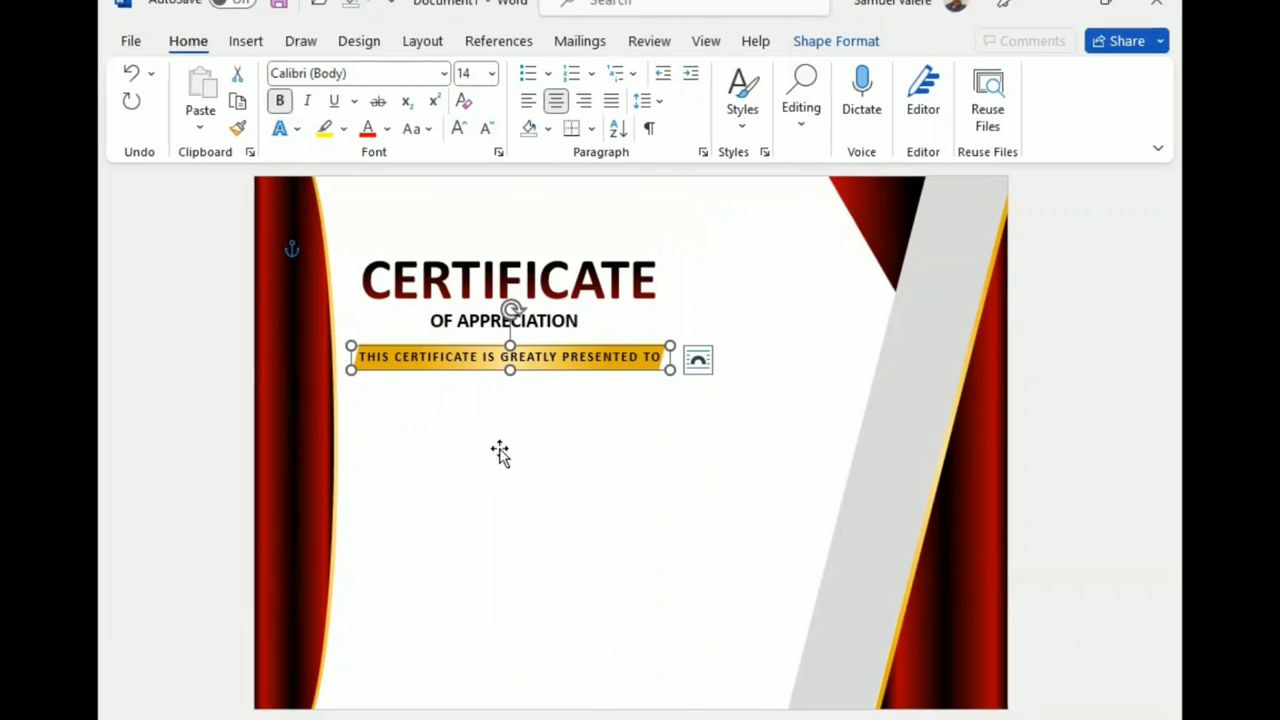
# Copy the CERTIFICATE title box below the banner and replace its text with the recipient's name
pyautogui.click(538, 243)
pyautogui.moveTo(540, 245); pyautogui.dragTo(551, 422)
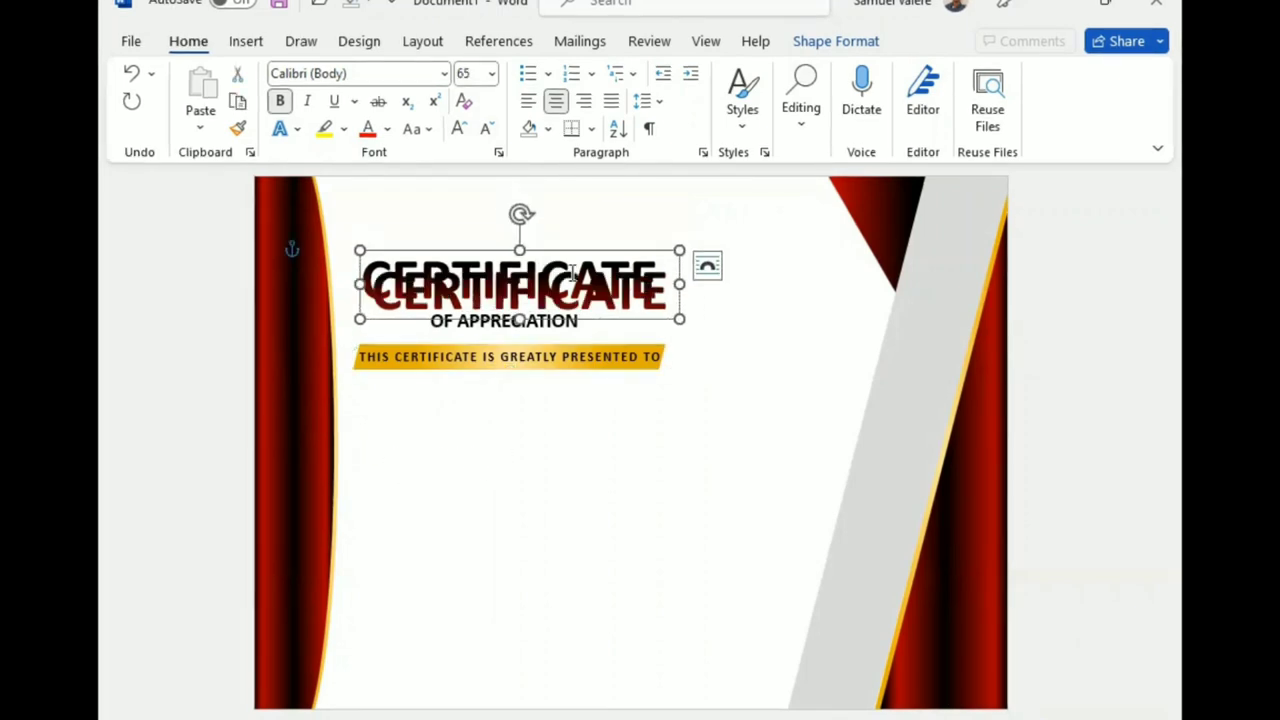
pyautogui.hotkey('ctrl', 'a')
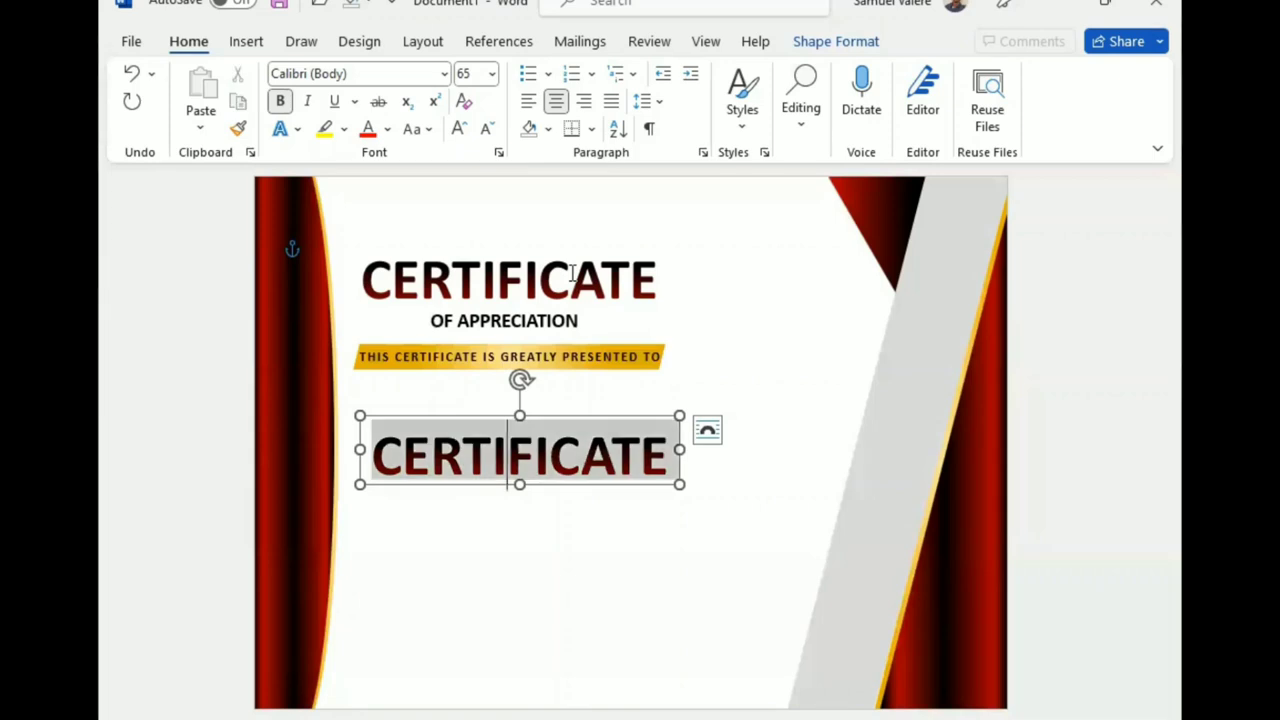
pyautogui.write('Marimene')
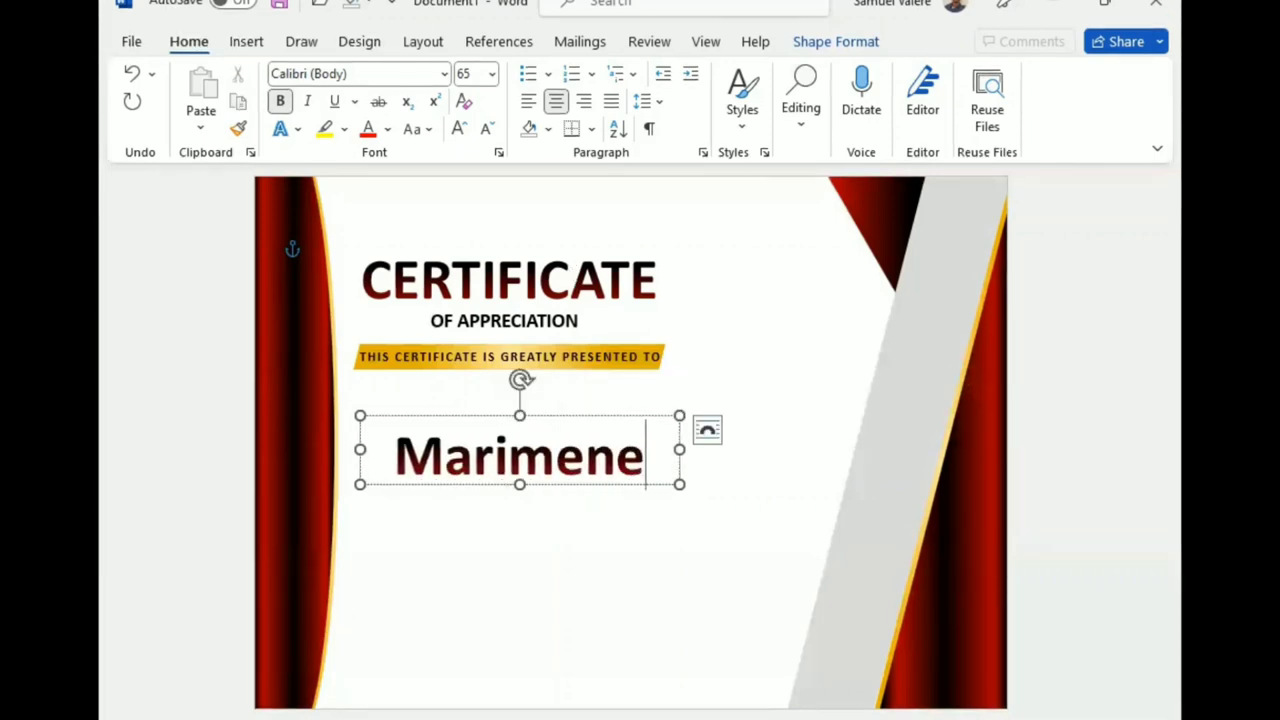
pyautogui.write(' F')
pyautogui.press('BackSpace')
pyautogui.press('BackSpace')
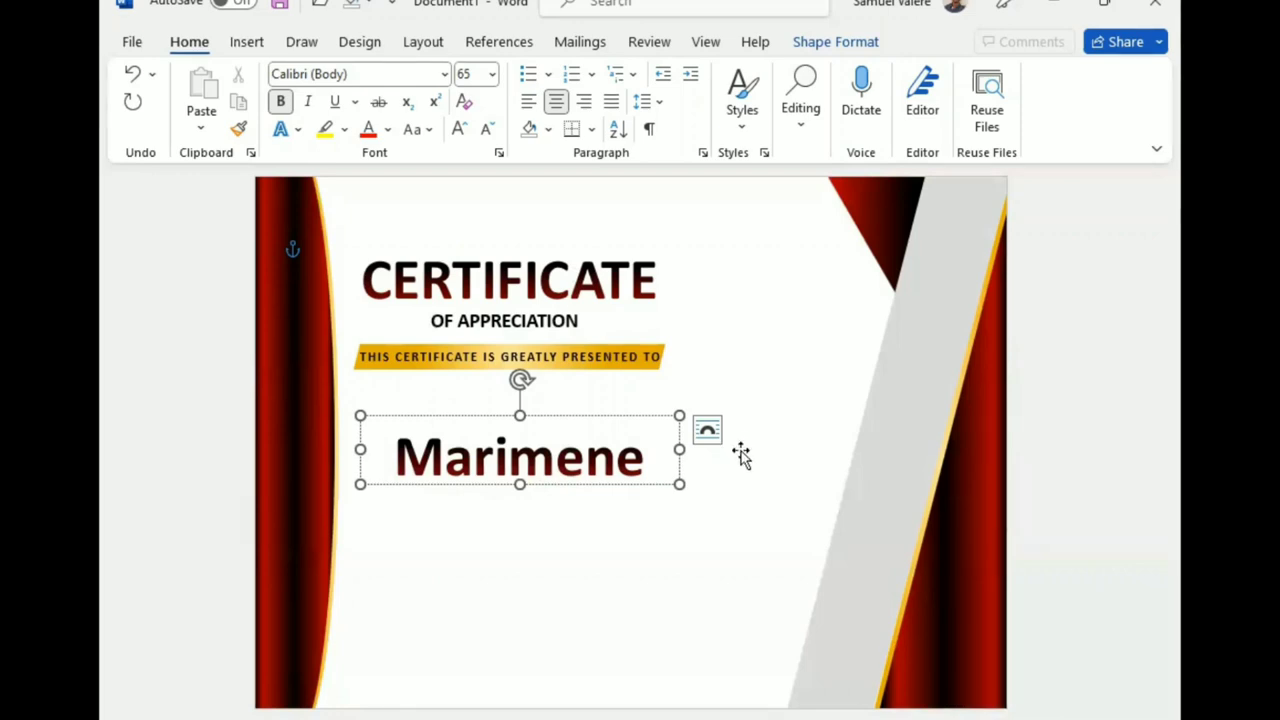
# Widen the name box so the full name fits and centre it on the page
pyautogui.moveTo(679, 449); pyautogui.dragTo(930, 451)
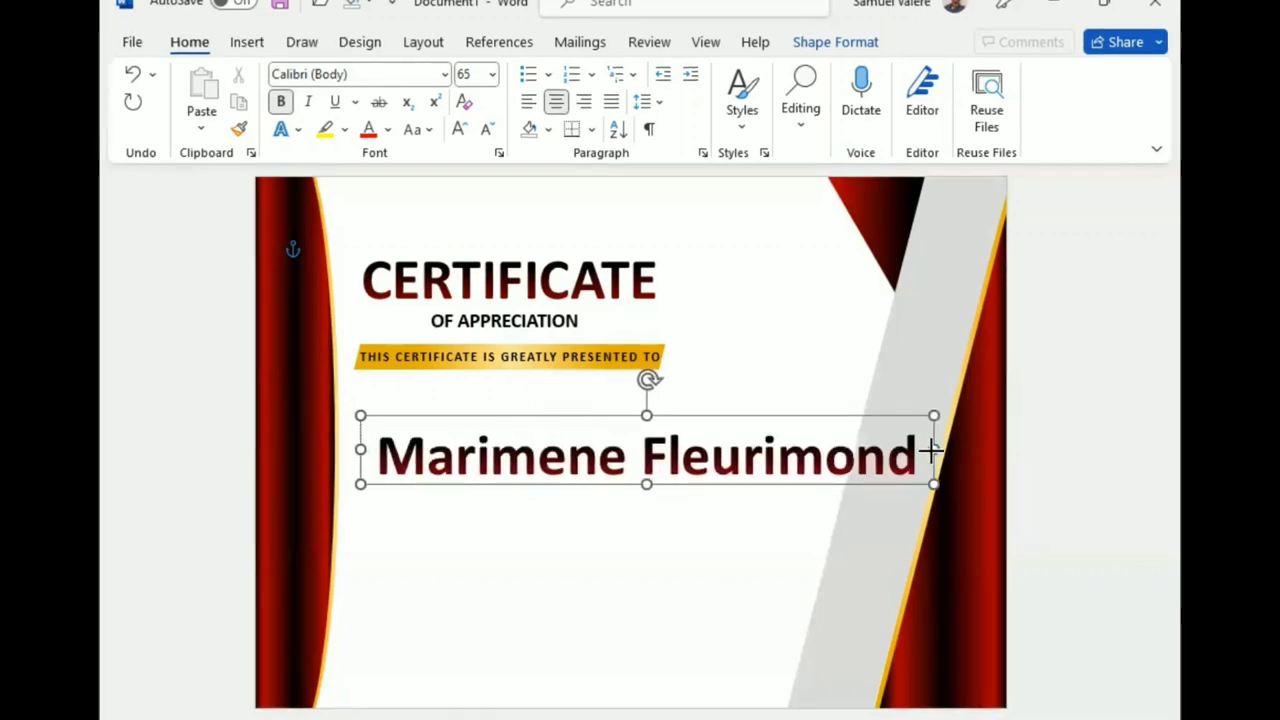
pyautogui.moveTo(930, 451); pyautogui.dragTo(928, 449)
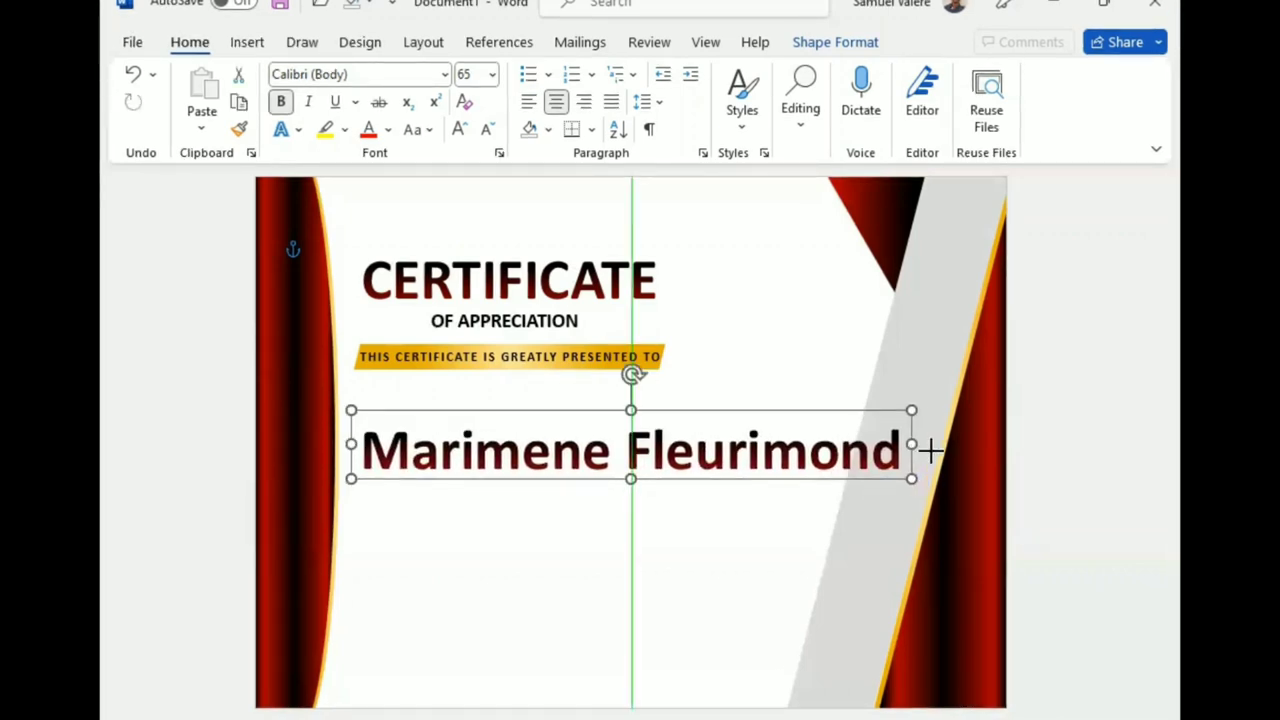
pyautogui.doubleClick(480, 440)
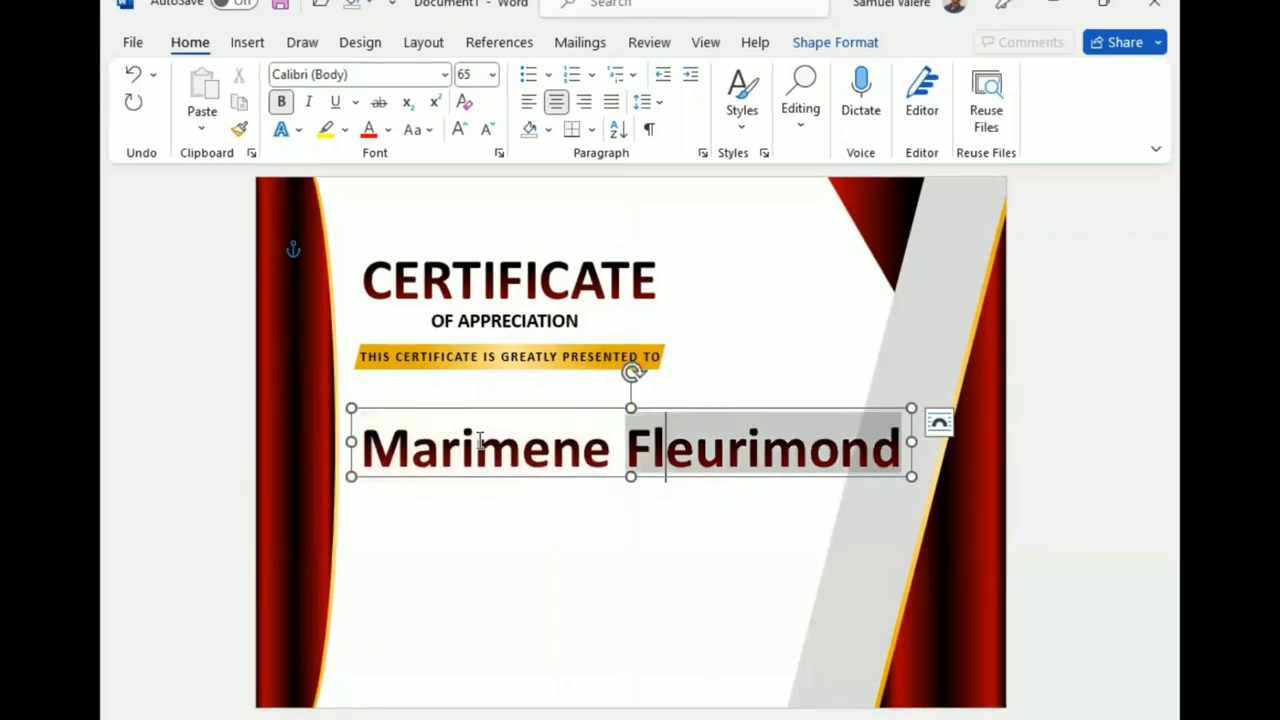
pyautogui.hotkey('ctrl', 'a')
# Set the recipient's name in Edwardian Script ITC
pyautogui.click(340, 74)
pyautogui.write('Ed')
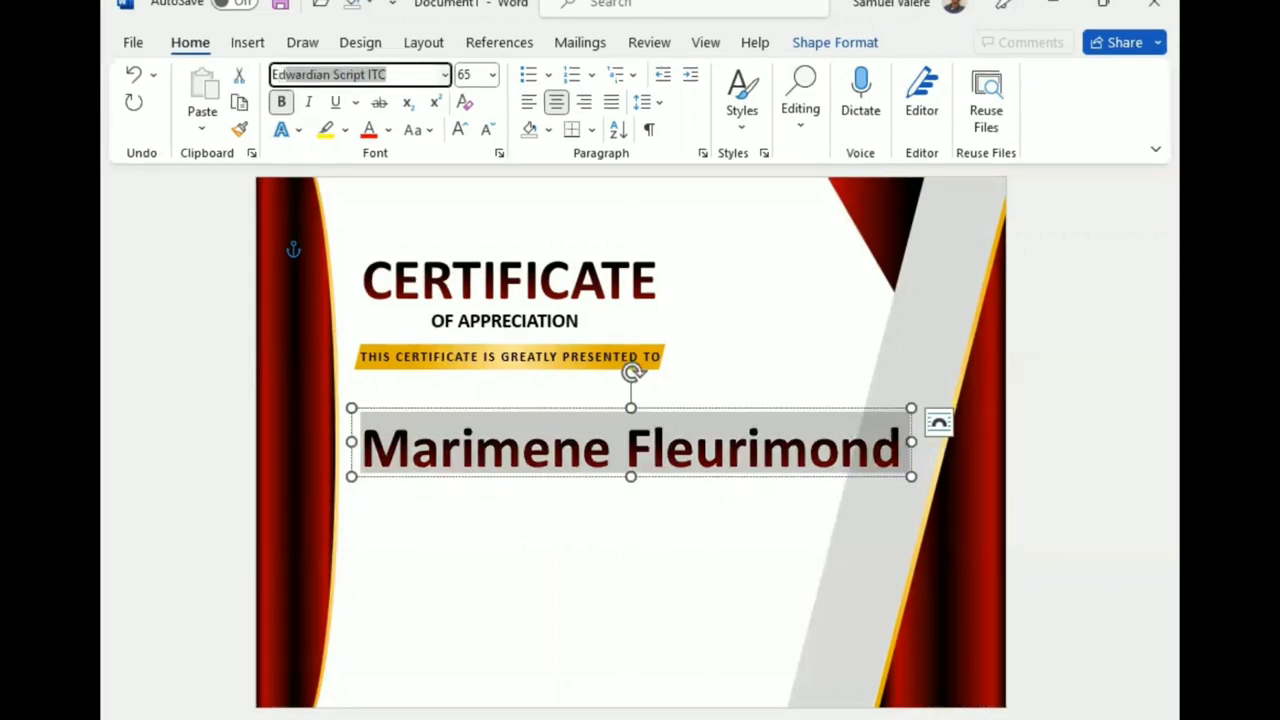
pyautogui.press('Return')
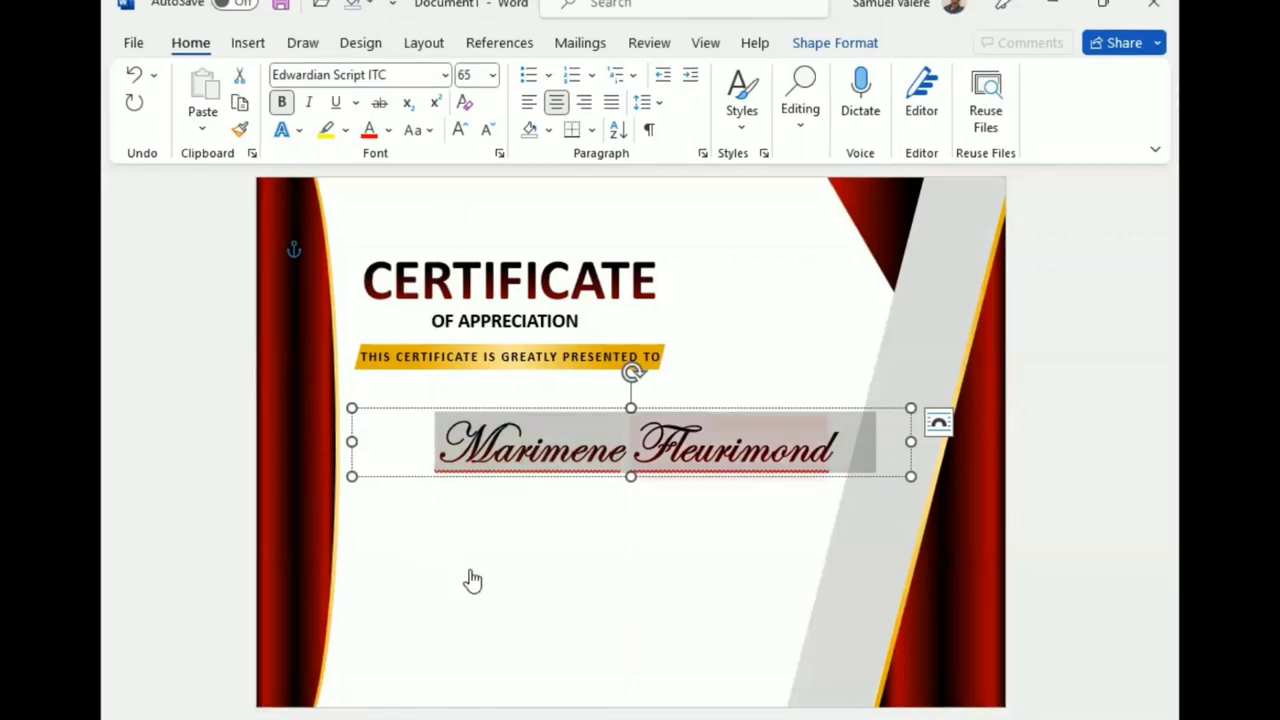
pyautogui.press('Escape')
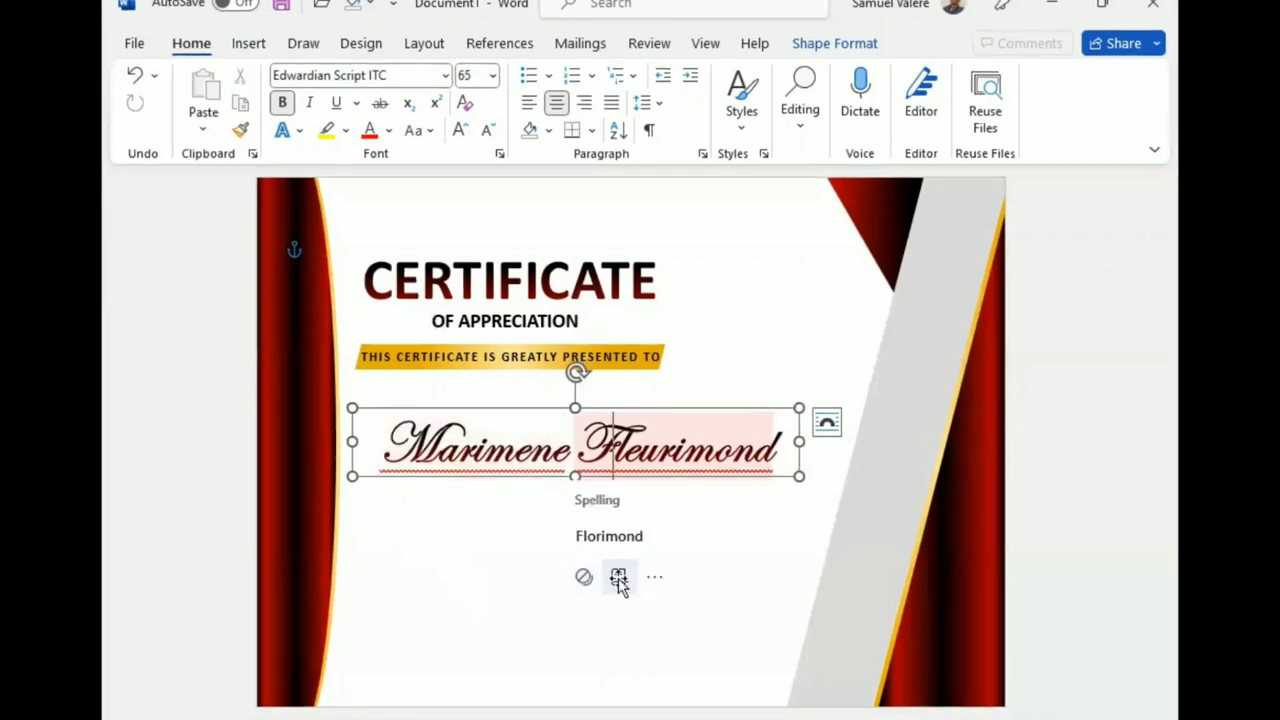
# Ignore the surname's spelling flag, move the name under the banner and enlarge it to 72 pt
pyautogui.click(619, 580)
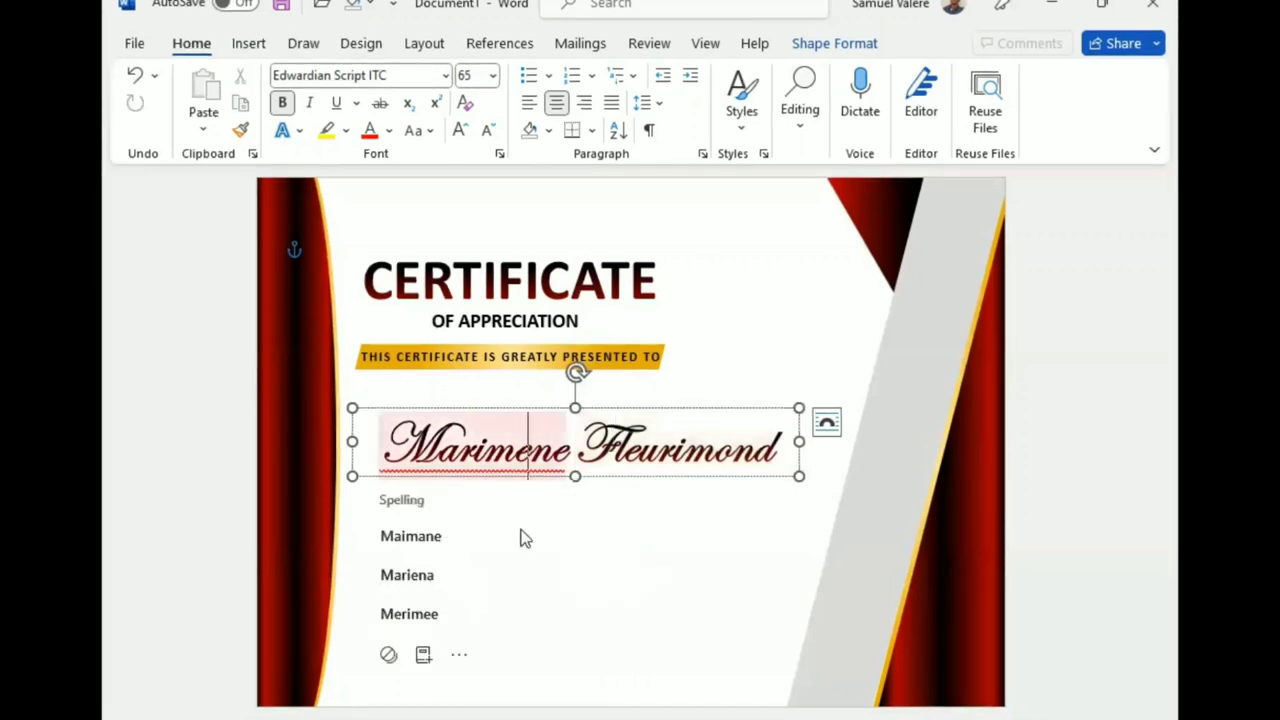
pyautogui.moveTo(566, 481); pyautogui.dragTo(563, 480)
pyautogui.tripleClick(563, 478)
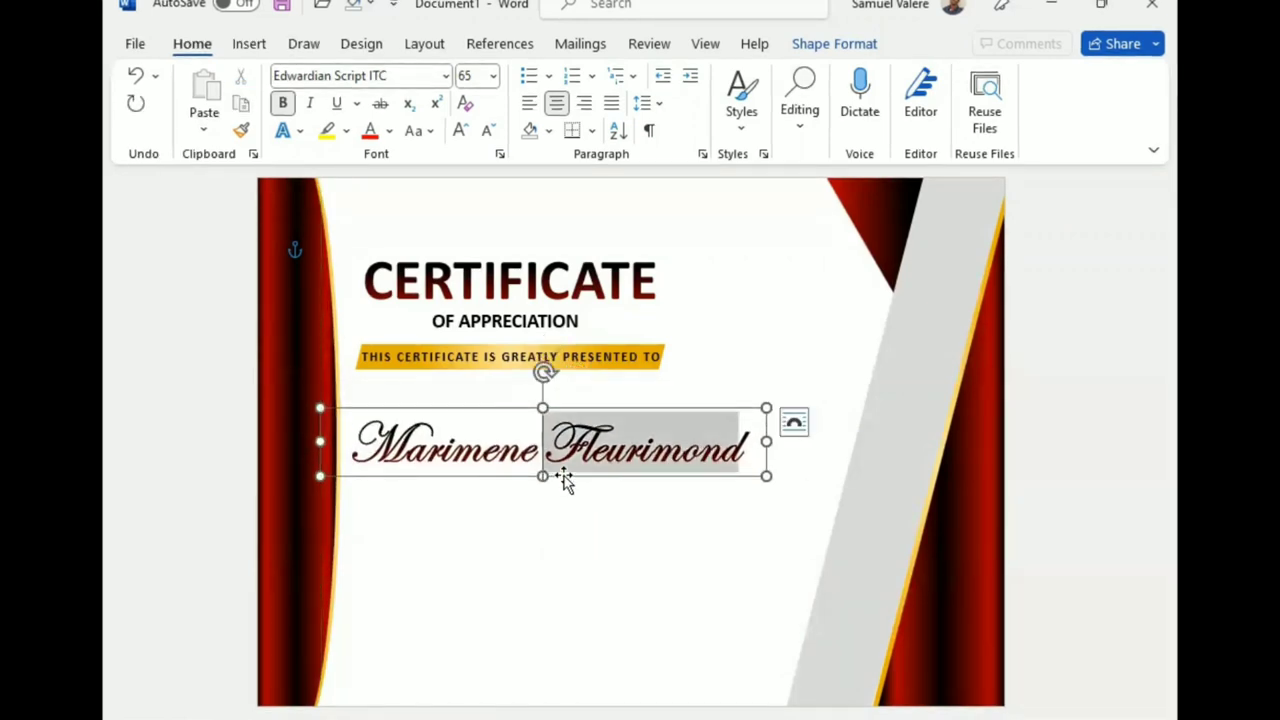
pyautogui.click(681, 383)
pyautogui.click(750, 426)
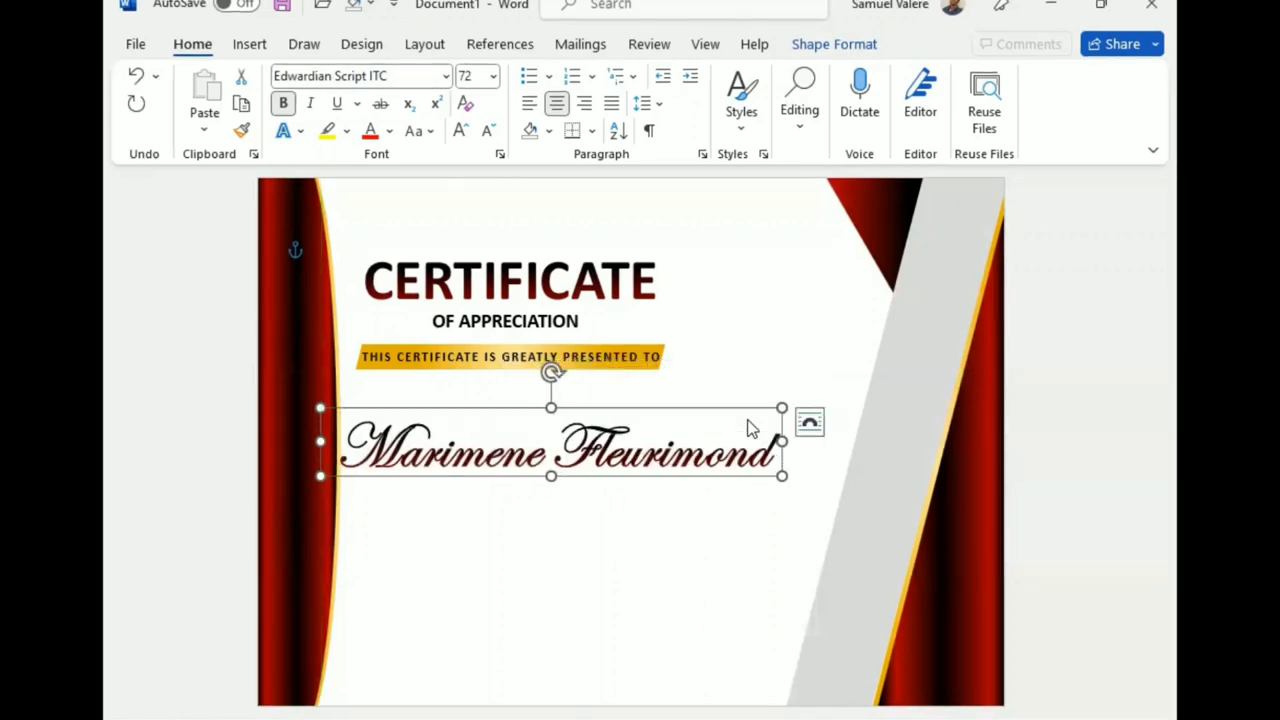
# Nudge the name box slightly right and the presented-to banner text down
pyautogui.press('Right')
pyautogui.press('Right')
pyautogui.press('Right')
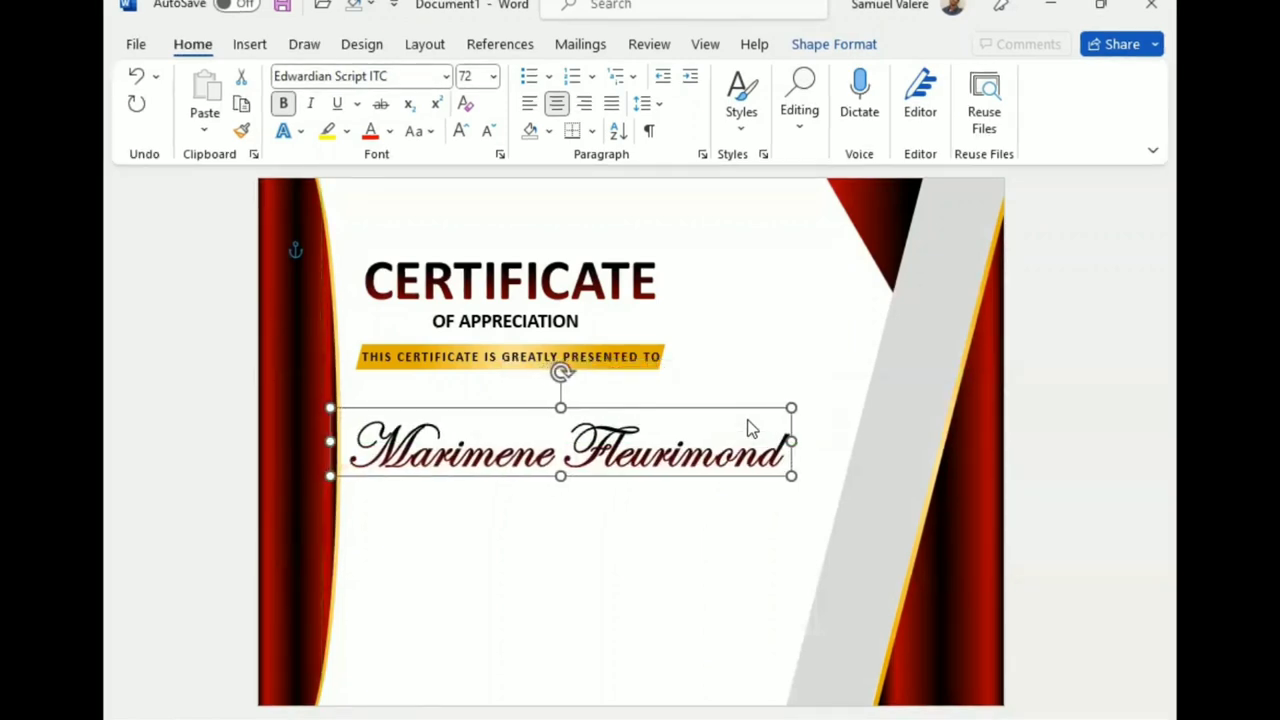
pyautogui.press('Right')
pyautogui.press('Right')
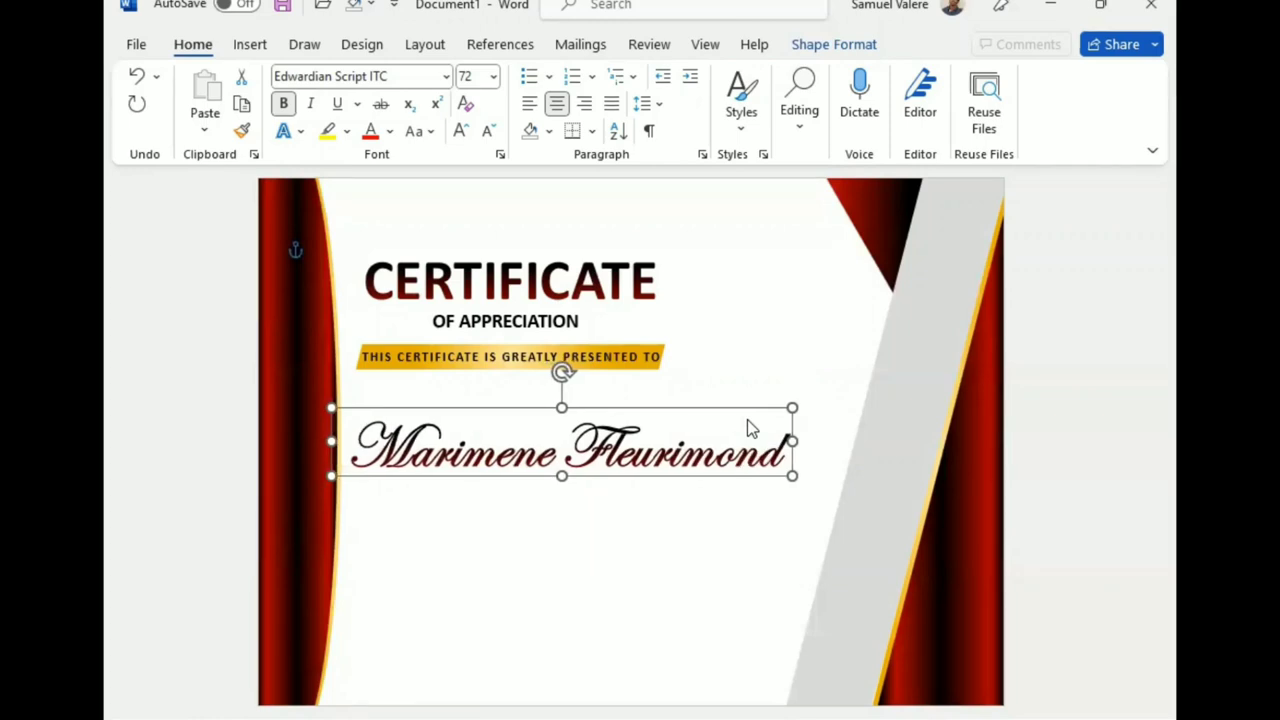
pyautogui.click(605, 368)
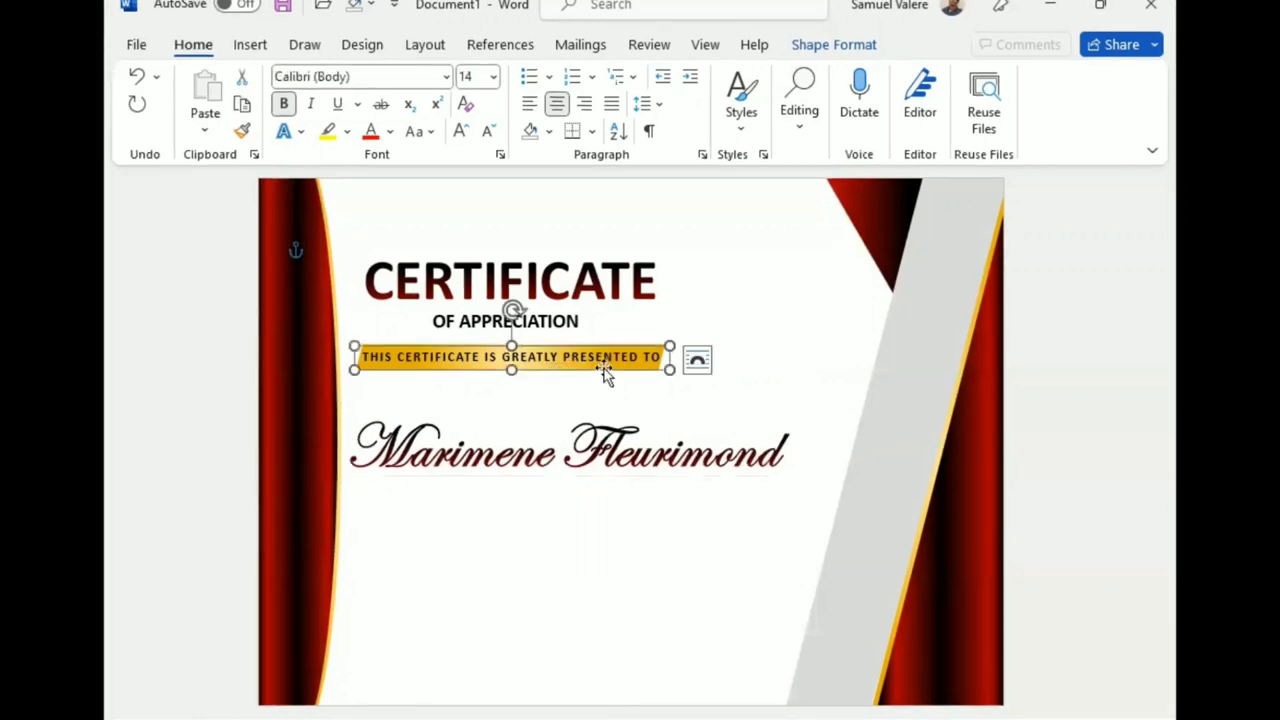
pyautogui.press('Down')
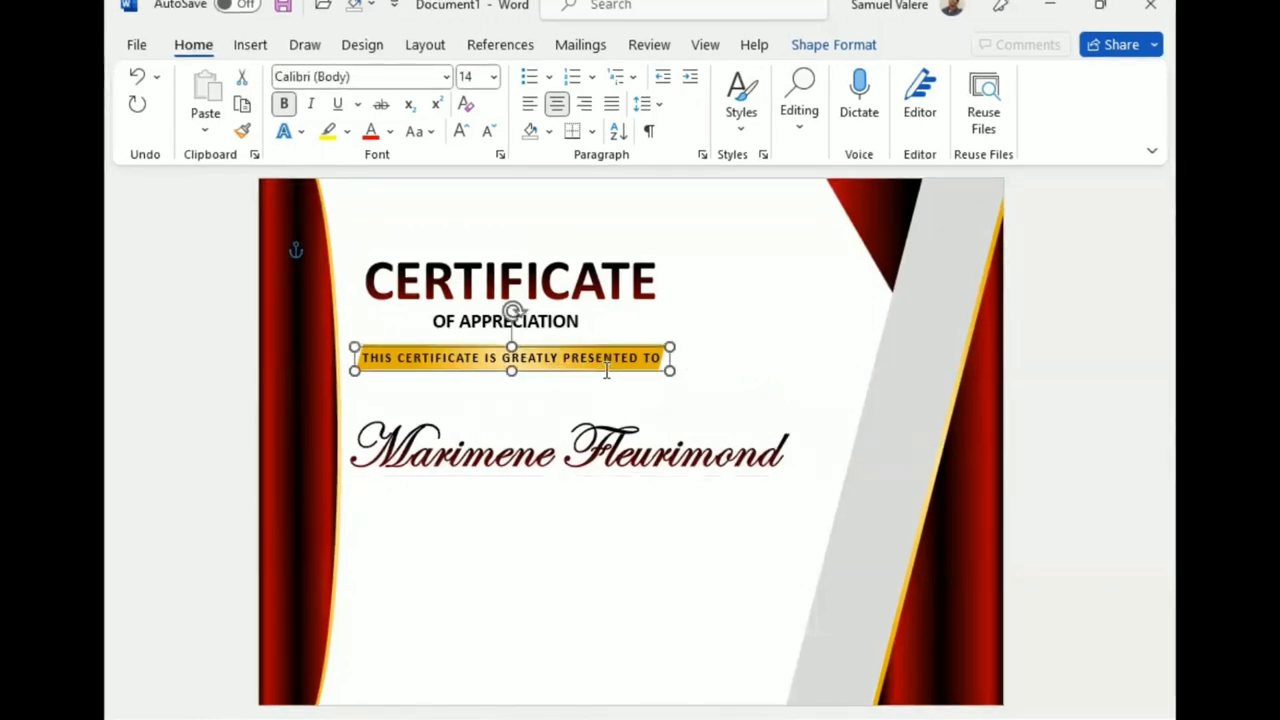
# Lower the presented-to text and gold banner shape together, realigned just above the name
pyautogui.press('Down')
pyautogui.press('Down')
pyautogui.press('Down')
pyautogui.press('Down')
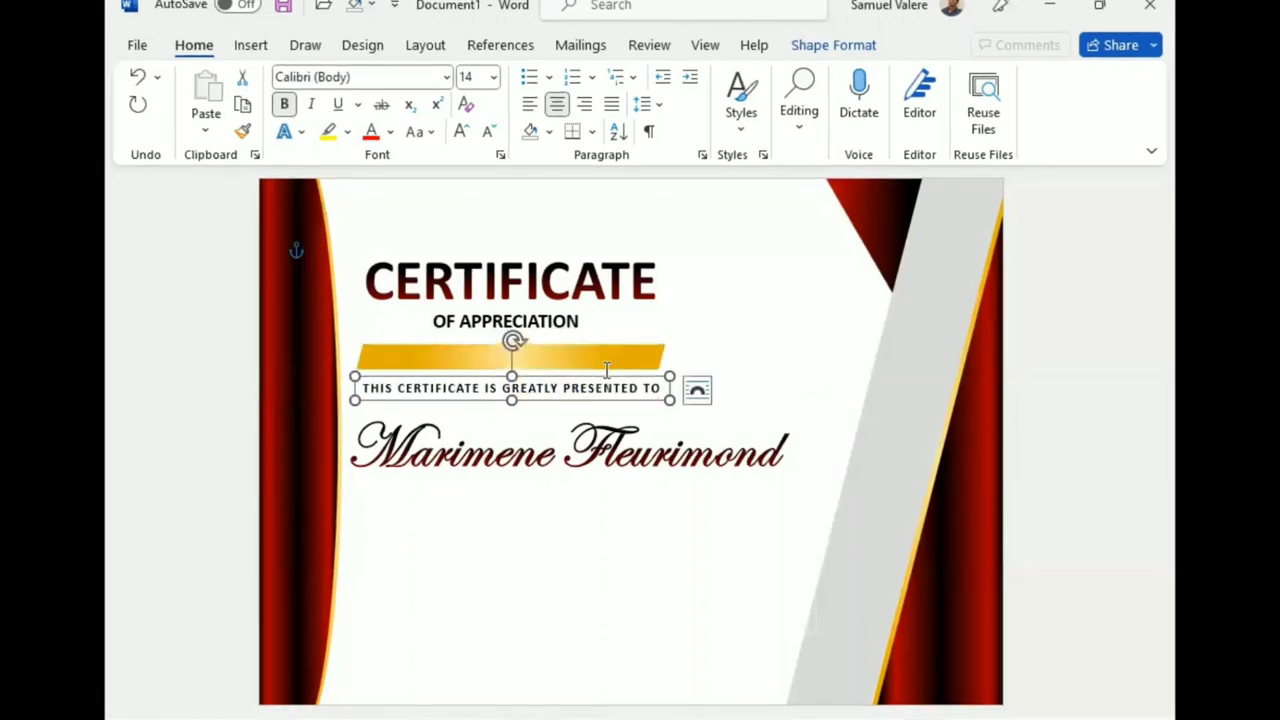
pyautogui.moveTo(485, 353); pyautogui.dragTo(483, 360)
pyautogui.press('Down')
pyautogui.press('Down')
pyautogui.press('Down')
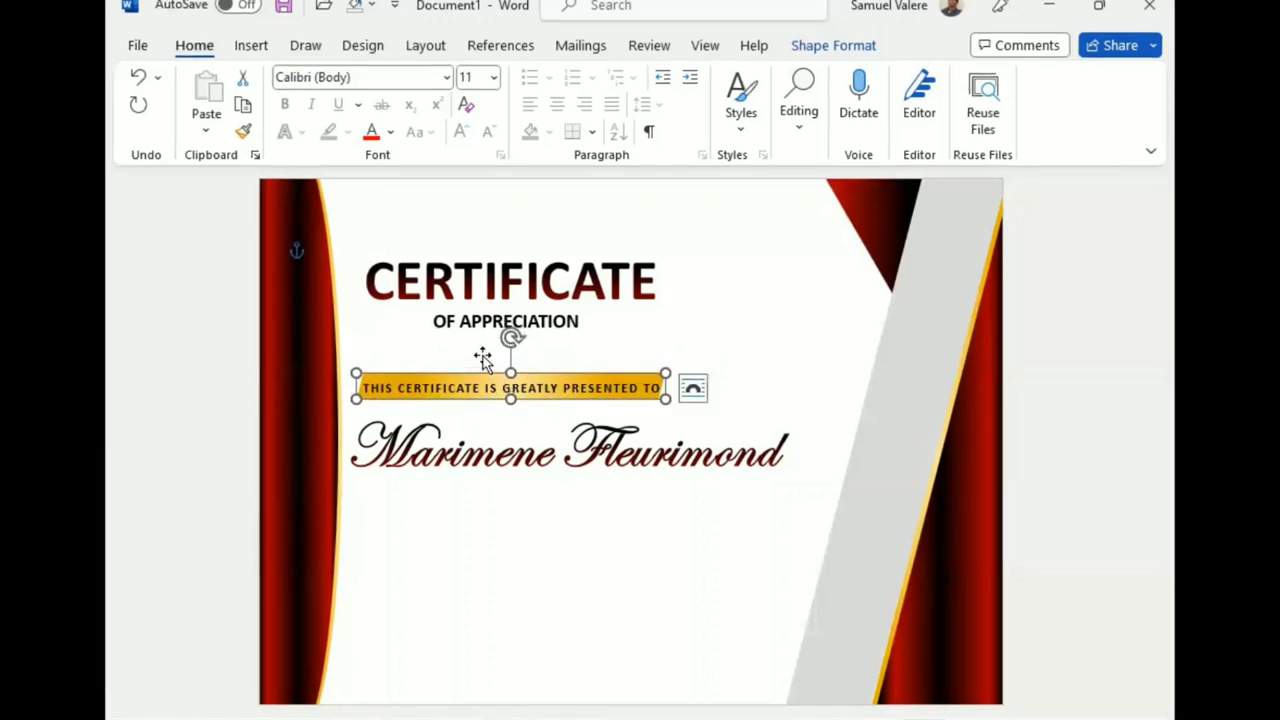
pyautogui.click(530, 518)
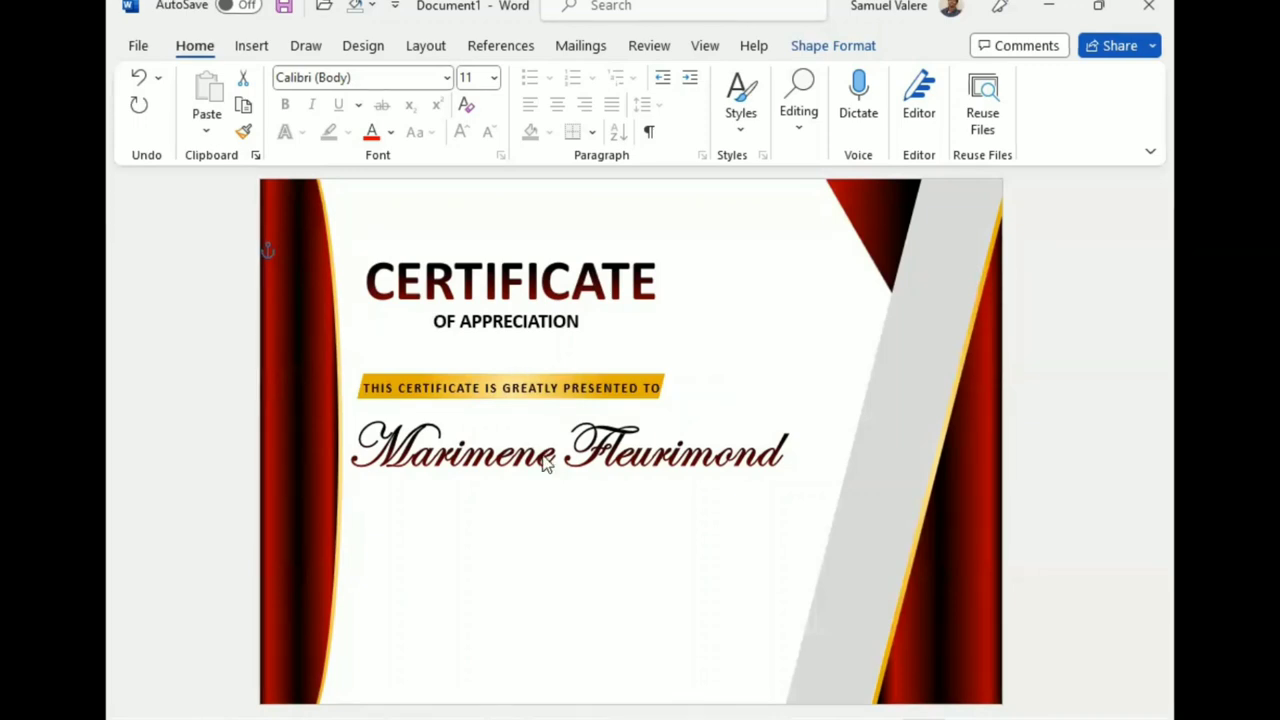
pyautogui.tripleClick(545, 460)
pyautogui.click(535, 505)
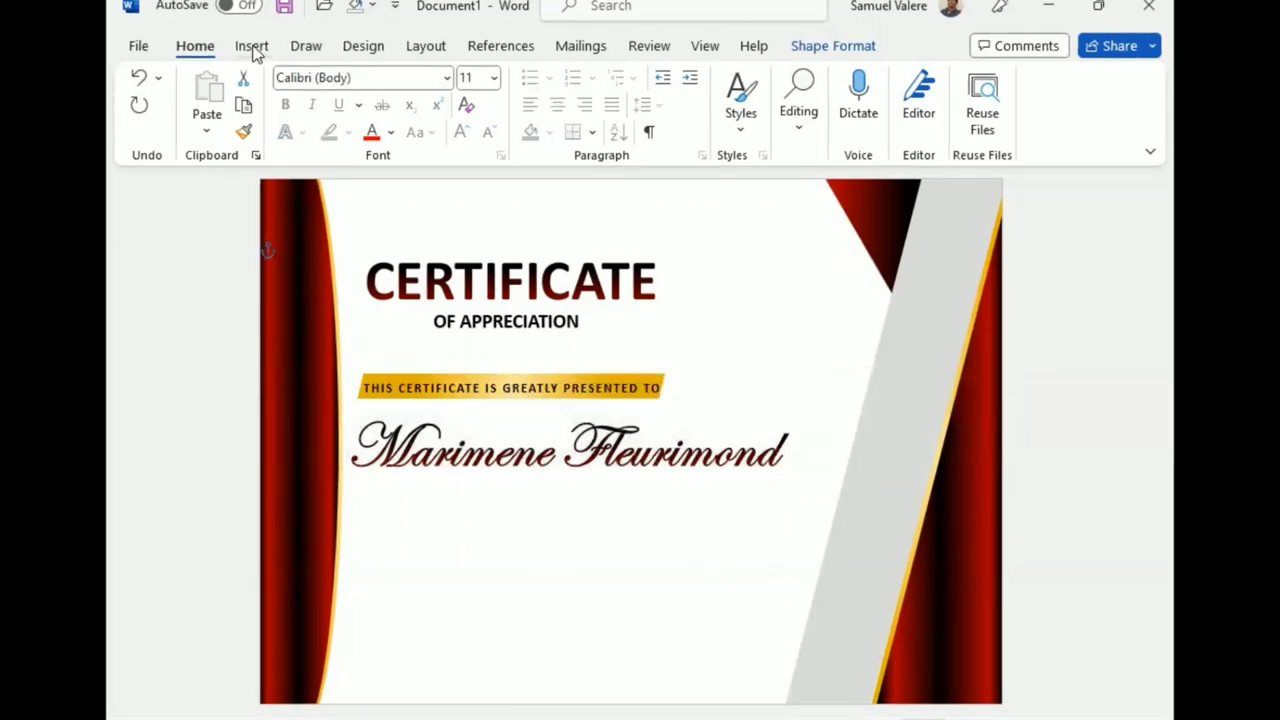
# Draw a straight horizontal line under the recipient's name
pyautogui.click(252, 45)
pyautogui.click(362, 80)
pyautogui.click(310, 215)
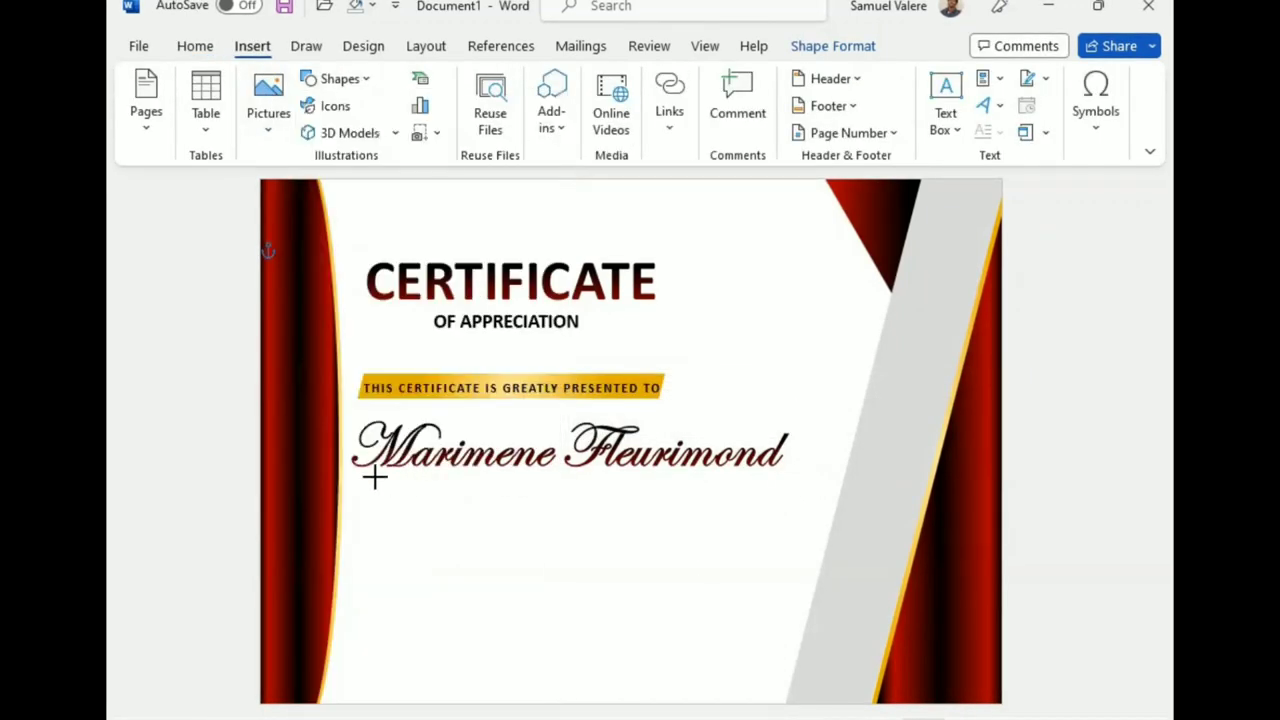
pyautogui.moveTo(352, 465); pyautogui.dragTo(790, 465)
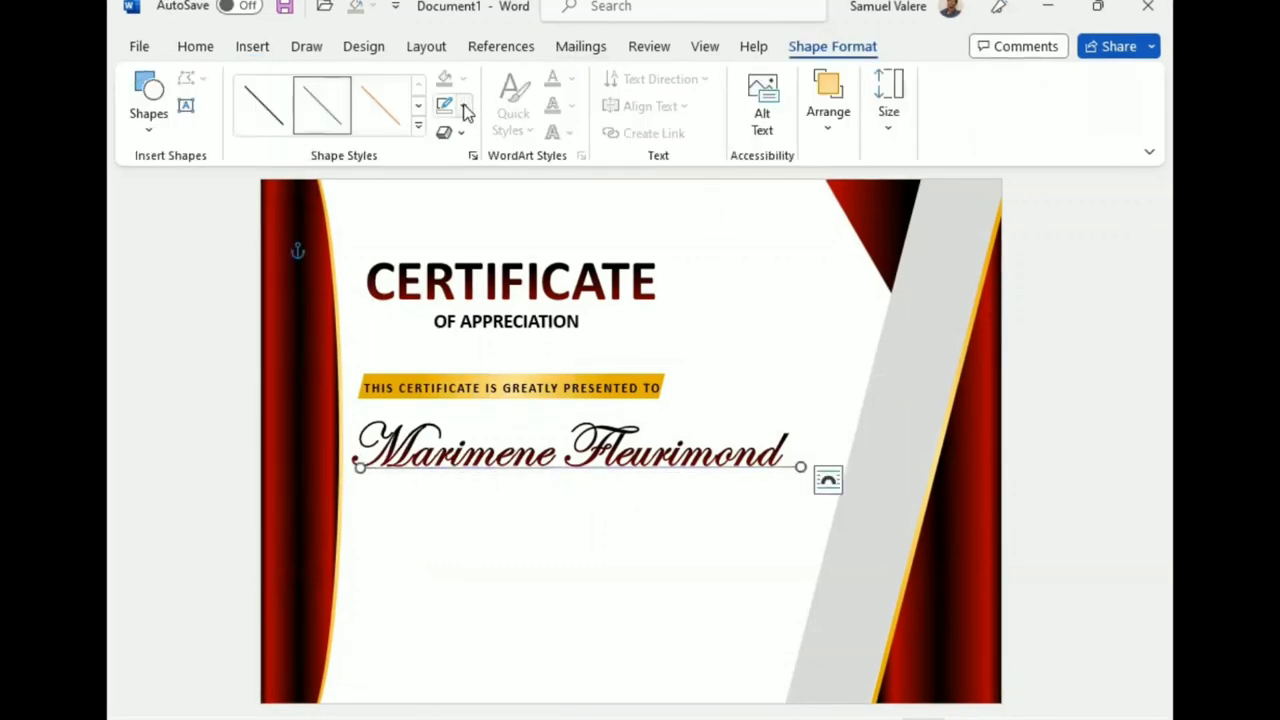
# Give the line a 2¼ pt light gray outline and nudge it just below the name
pyautogui.click(465, 112)
pyautogui.moveTo(595, 397)
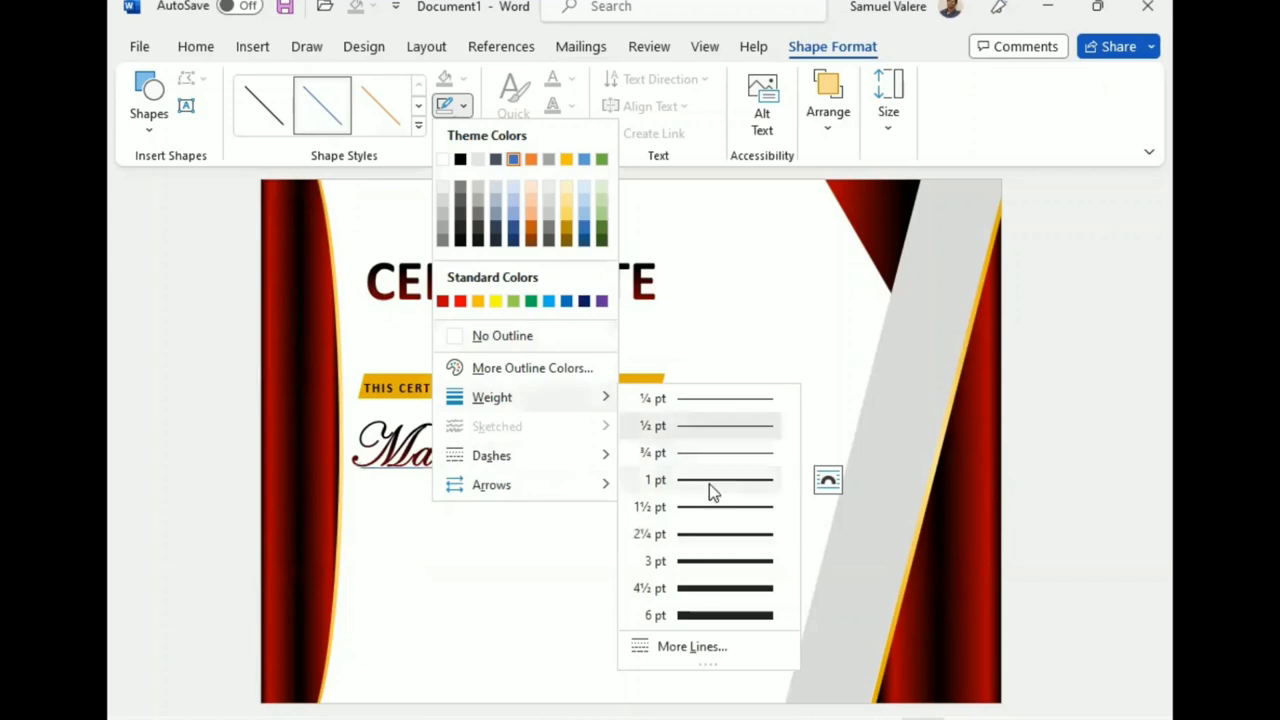
pyautogui.click(708, 538)
pyautogui.click(465, 110)
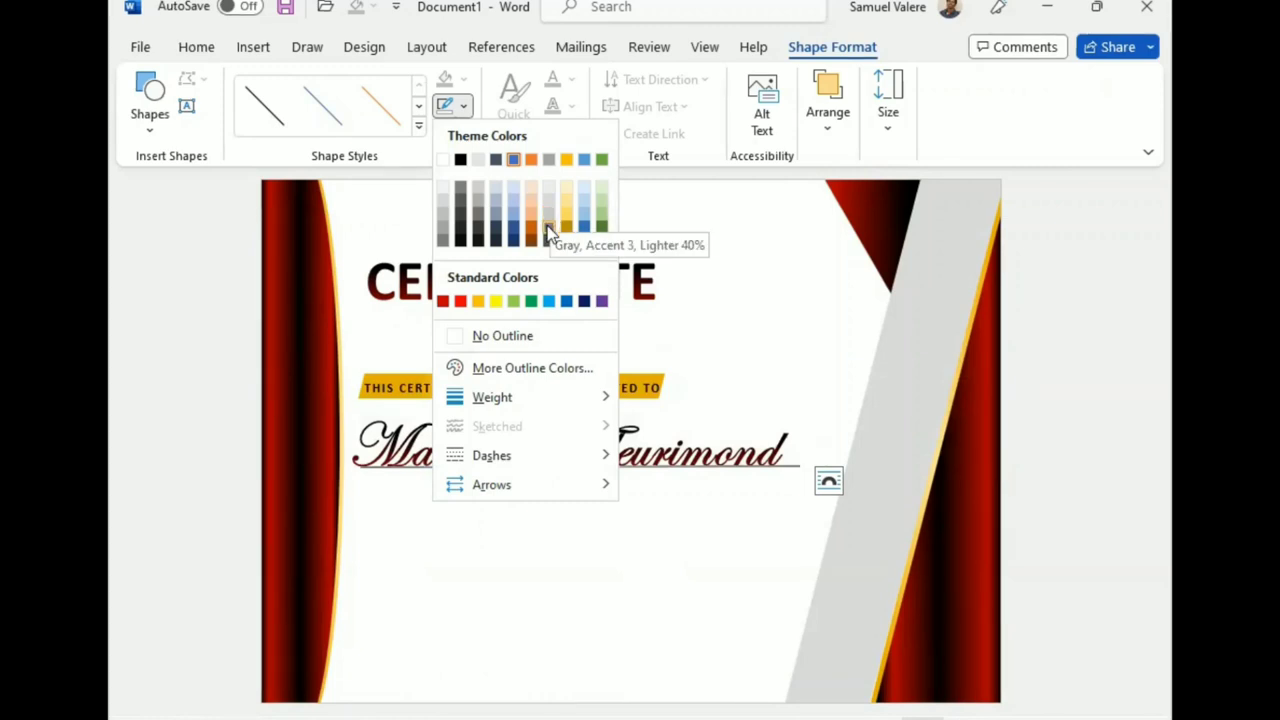
pyautogui.click(452, 230)
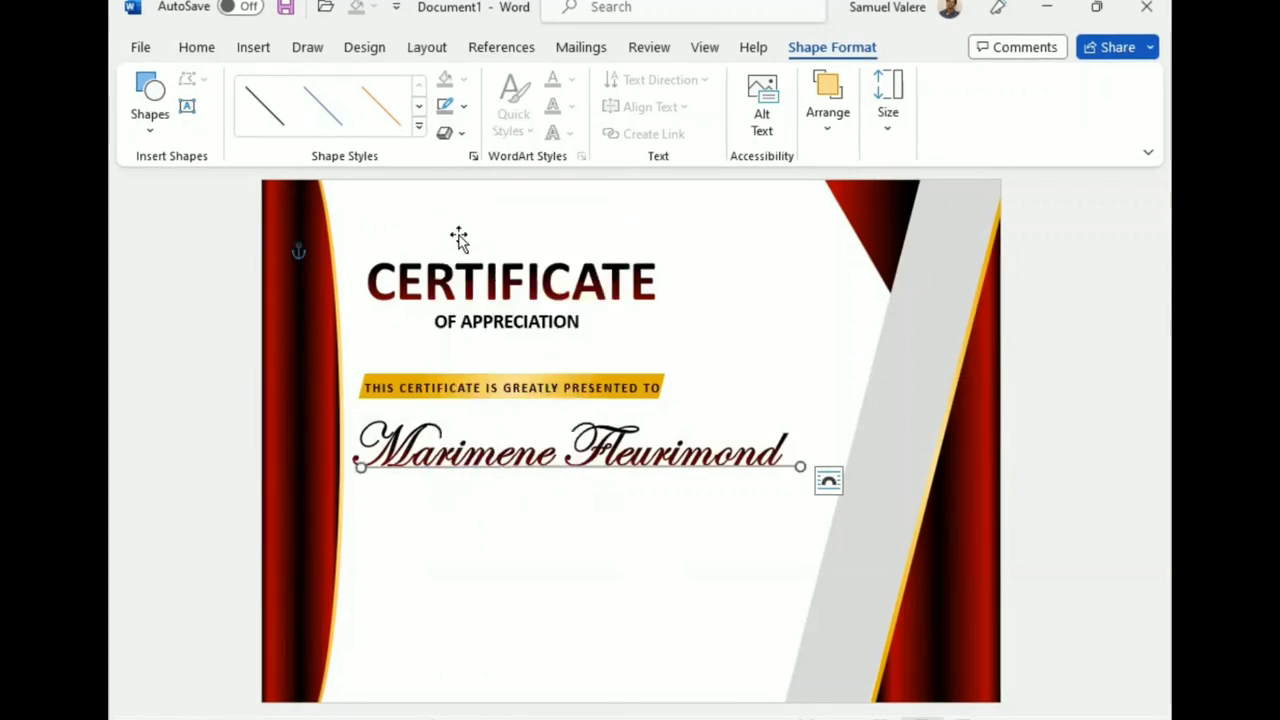
pyautogui.press('Left')
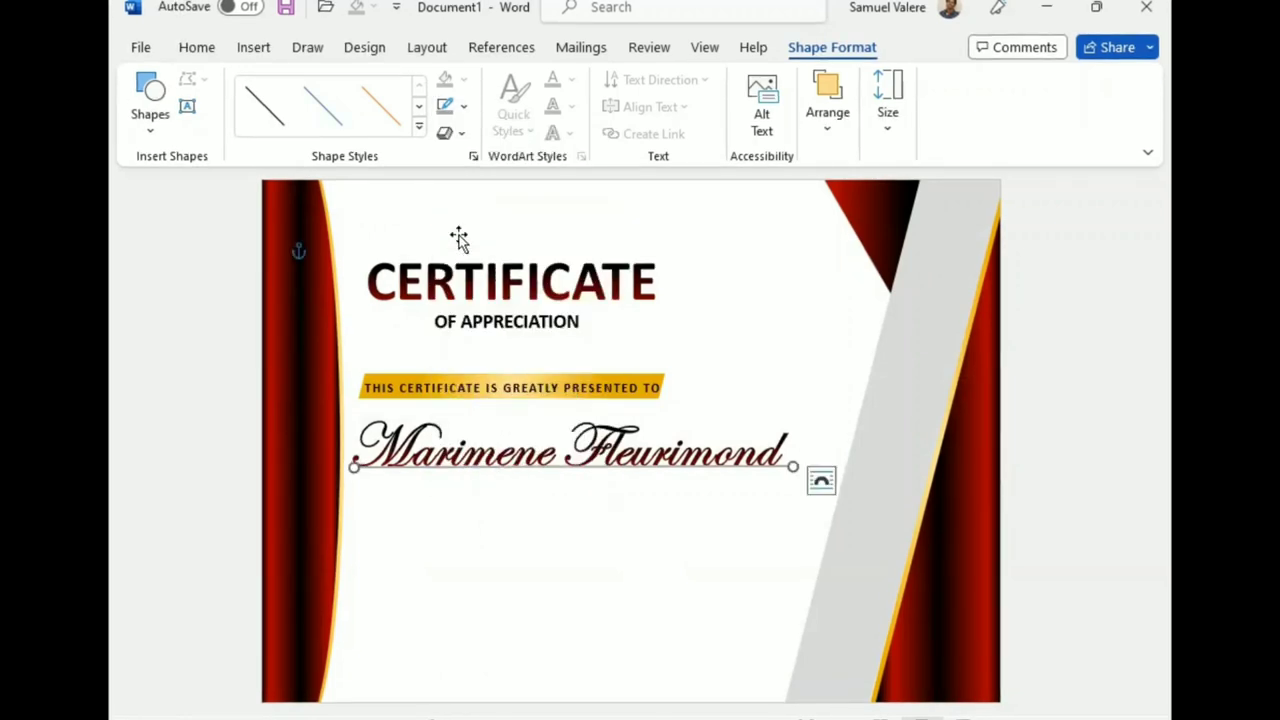
pyautogui.press('Down')
pyautogui.press('Down')
pyautogui.press('Down')
pyautogui.press('Down')
pyautogui.press('Down')
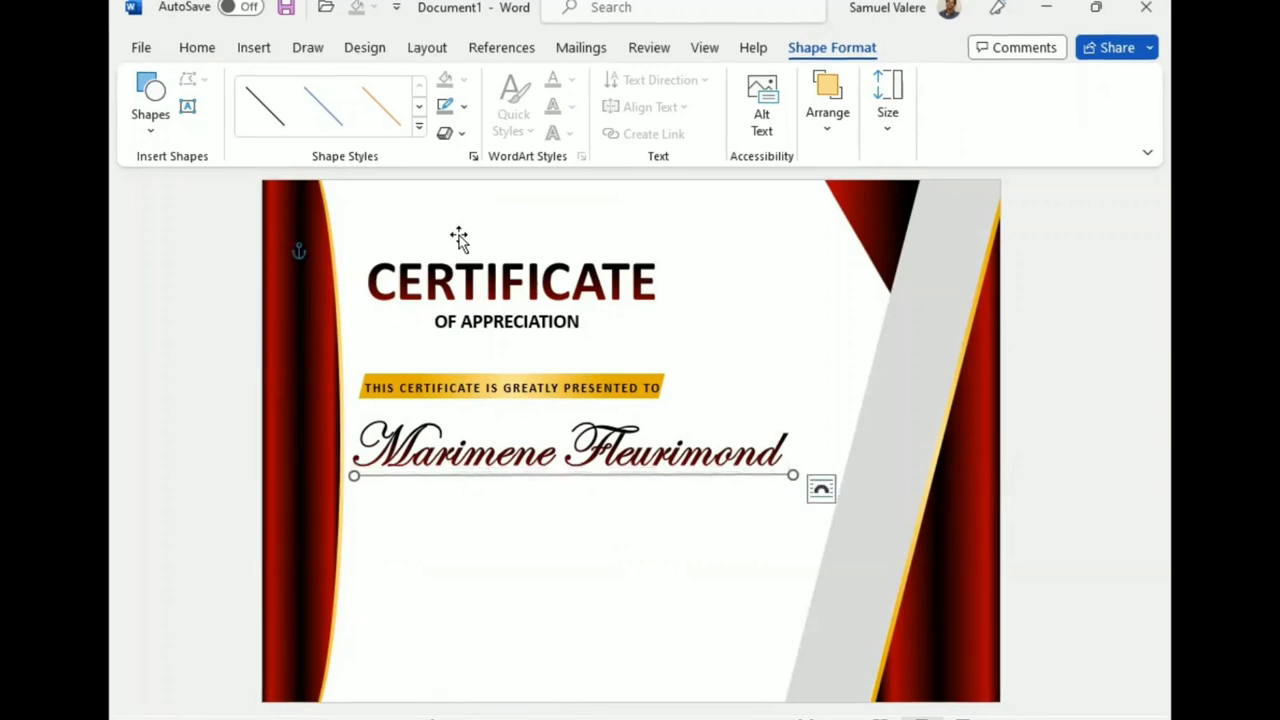
# Enlarge the name to 80 pt and widen its box to keep it on one line
pyautogui.tripleClick(508, 426)
pyautogui.click(669, 386)
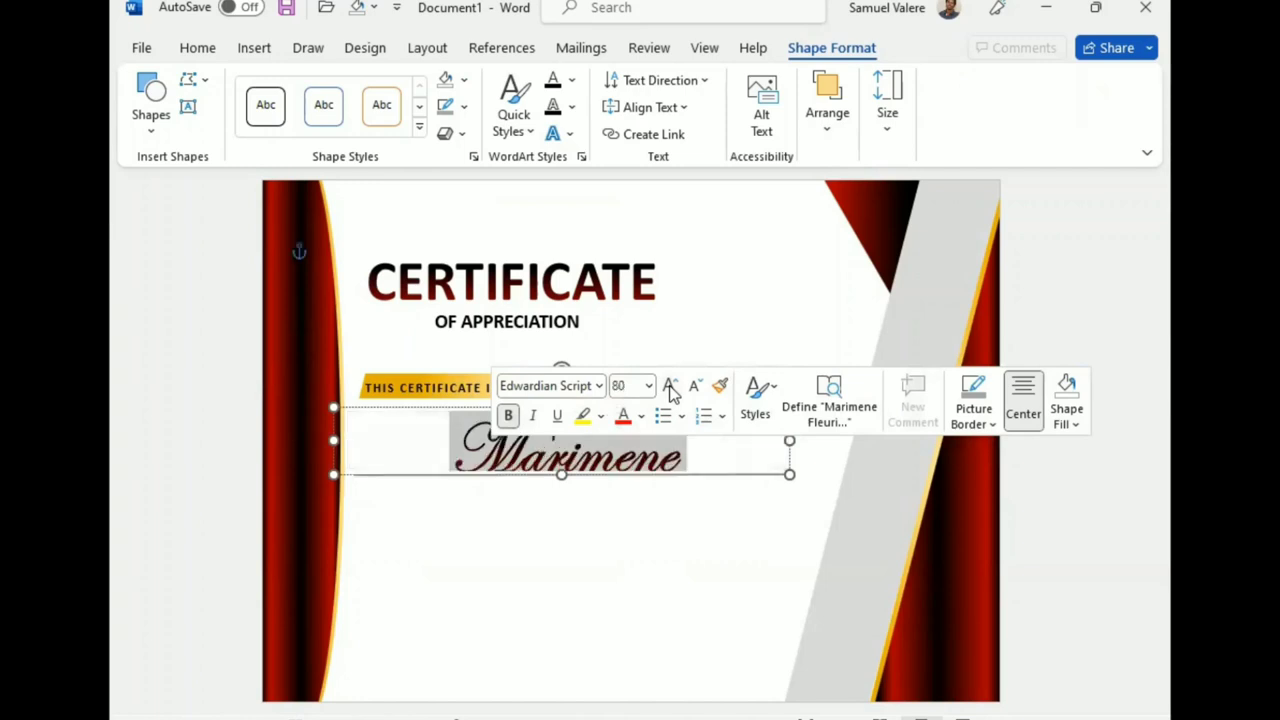
pyautogui.moveTo(790, 440); pyautogui.dragTo(828, 436)
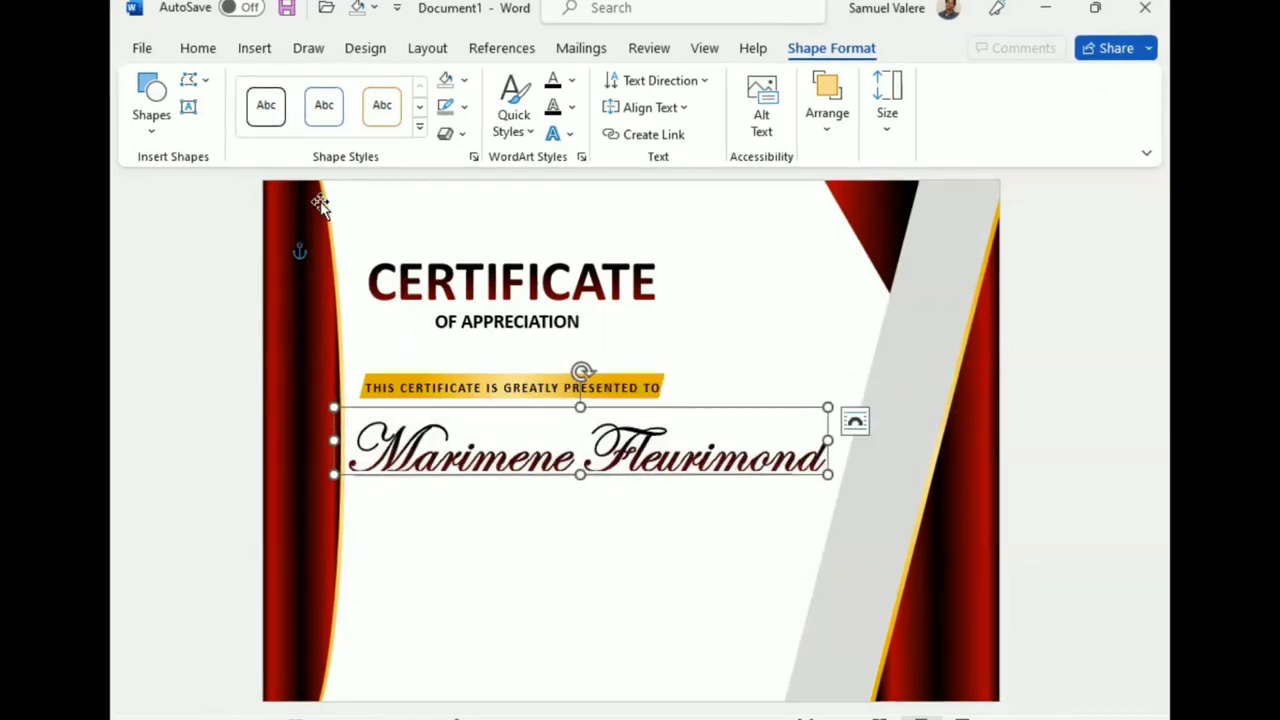
# Nudge the name box slightly left so it centres over the gray line
pyautogui.moveTo(345, 450); pyautogui.dragTo(826, 455)
pyautogui.click(563, 508)
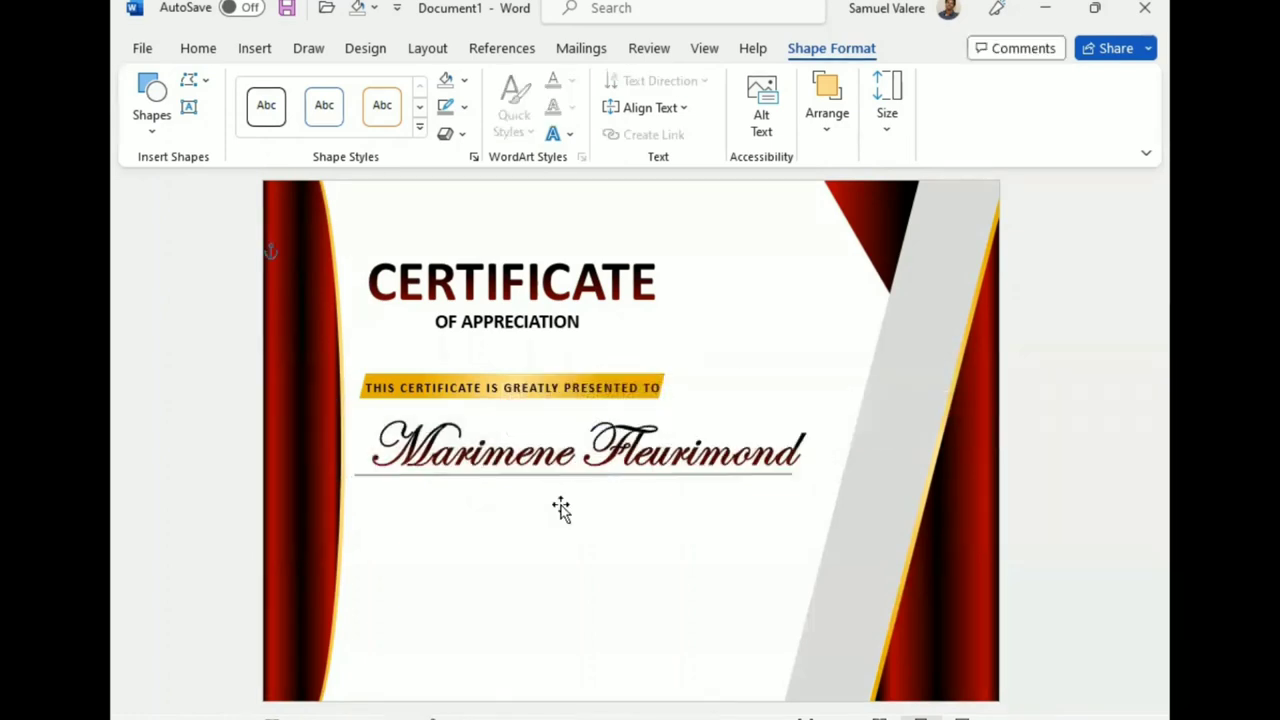
pyautogui.click(566, 410)
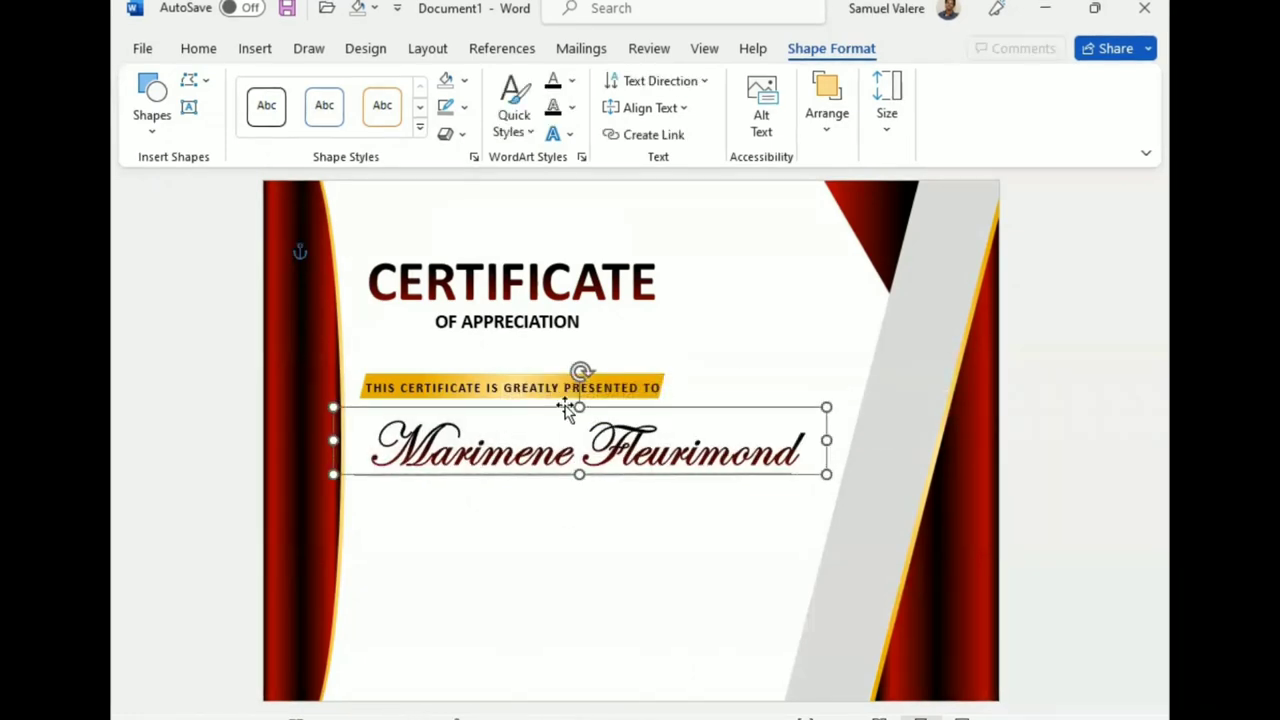
pyautogui.press('Left')
pyautogui.press('Left')
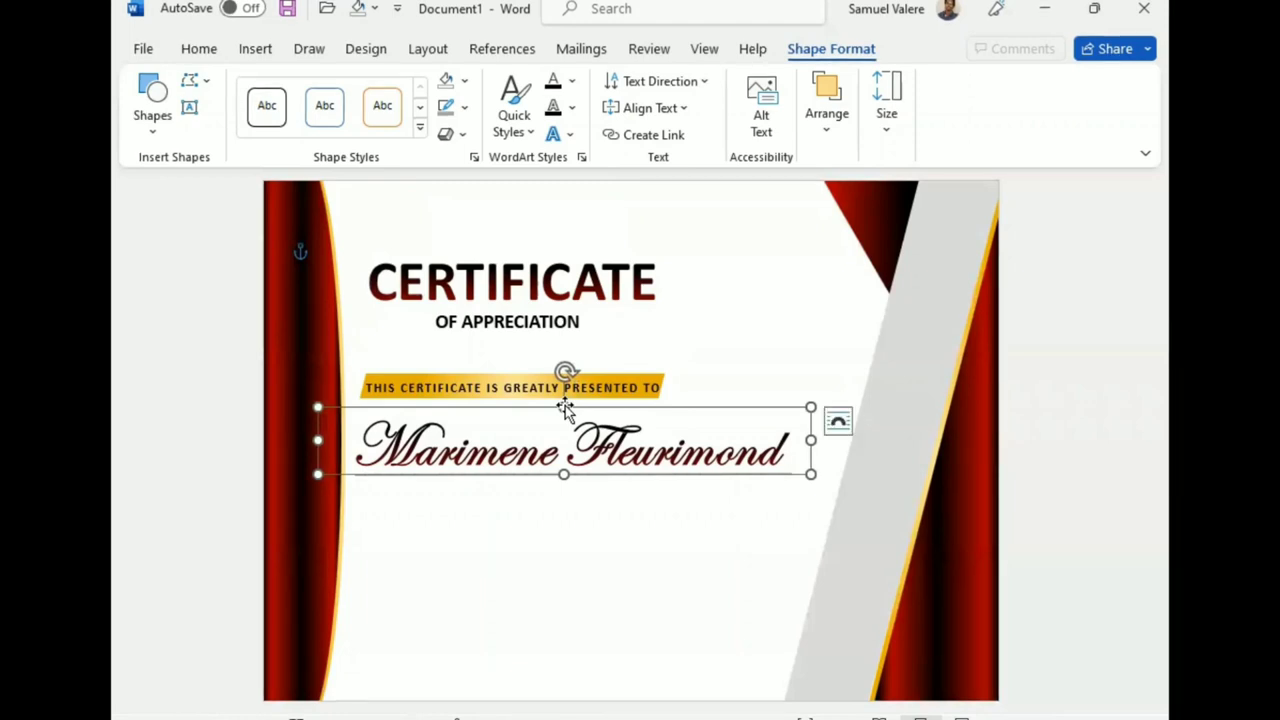
pyautogui.click(563, 409)
pyautogui.click(565, 476)
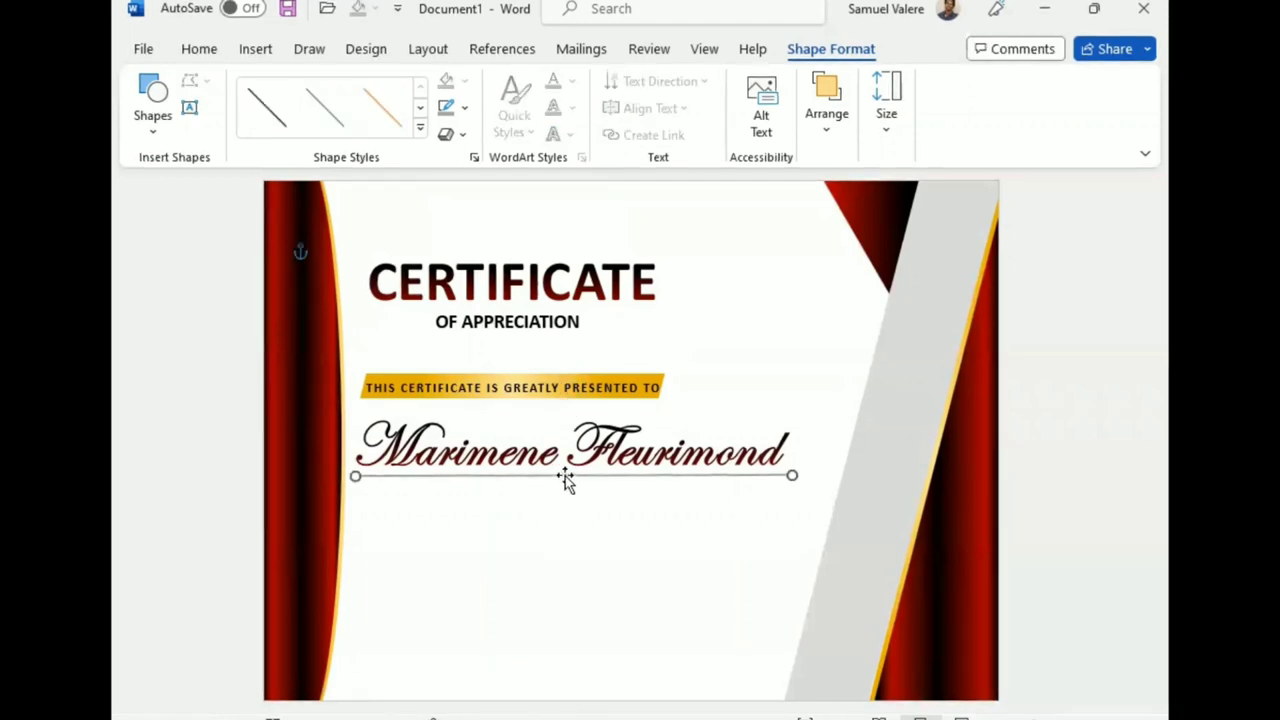
pyautogui.click(189, 107)
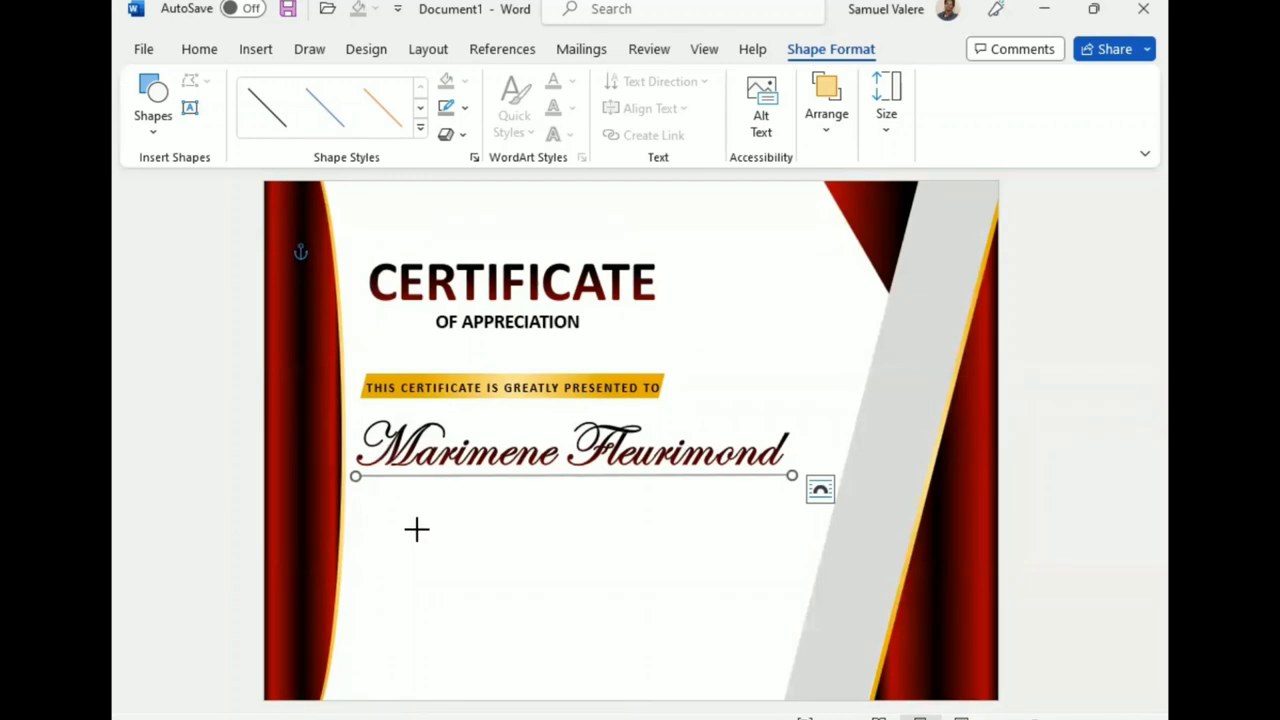
# Draw a text box below the name line and paste the appreciation paragraph into it
pyautogui.moveTo(393, 512); pyautogui.dragTo(686, 637)
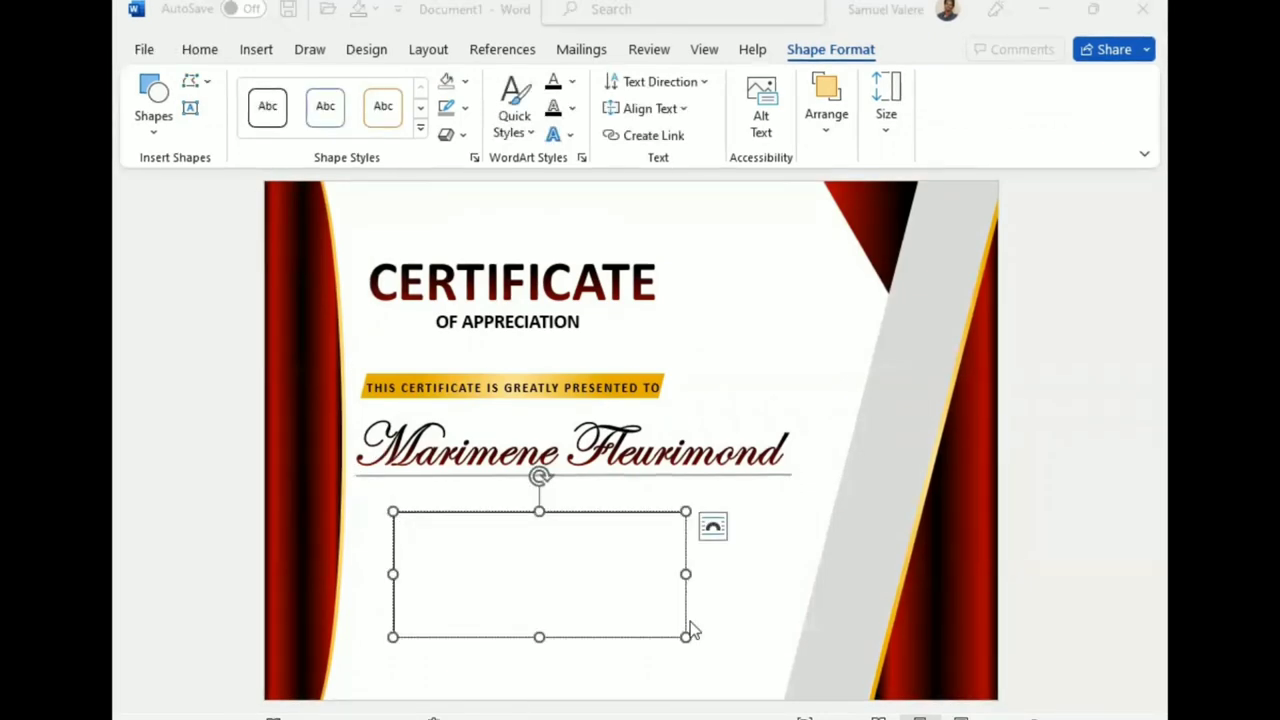
pyautogui.click(440, 565)
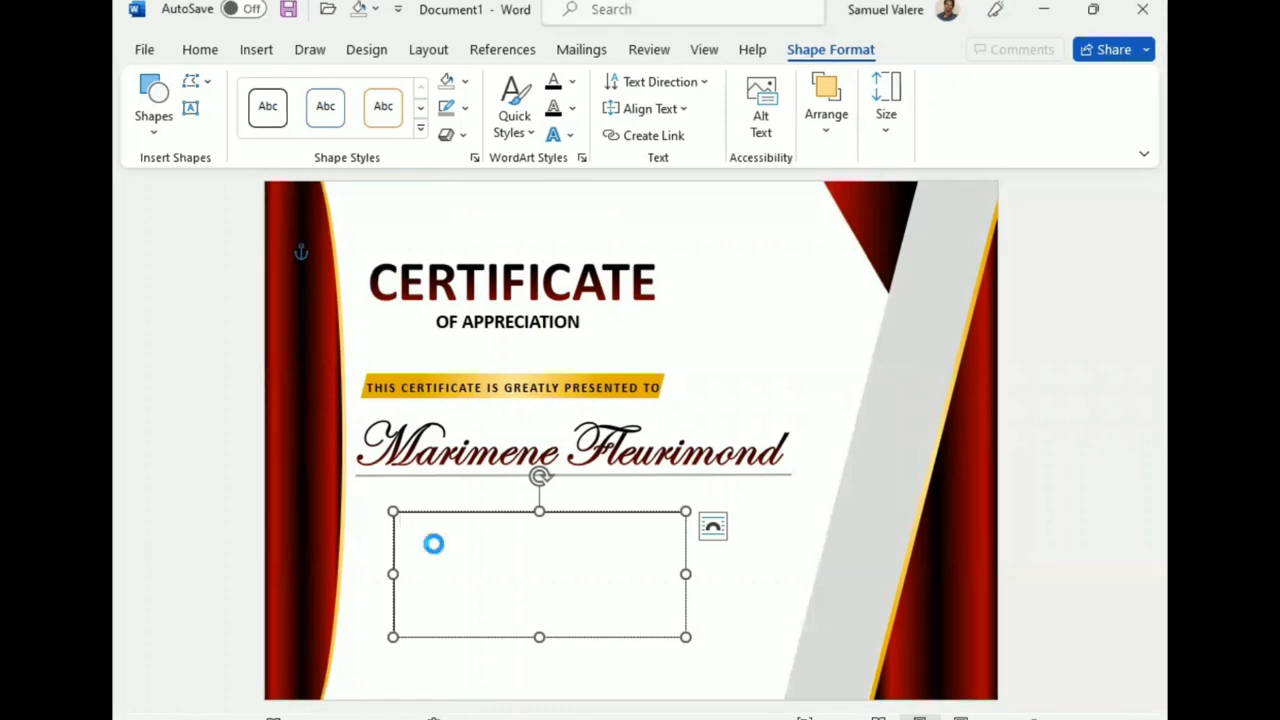
pyautogui.write("You've faced challenges and overcome many obstacles, but always have drive to keep going. Thank you for your incredible example of never giving up.")
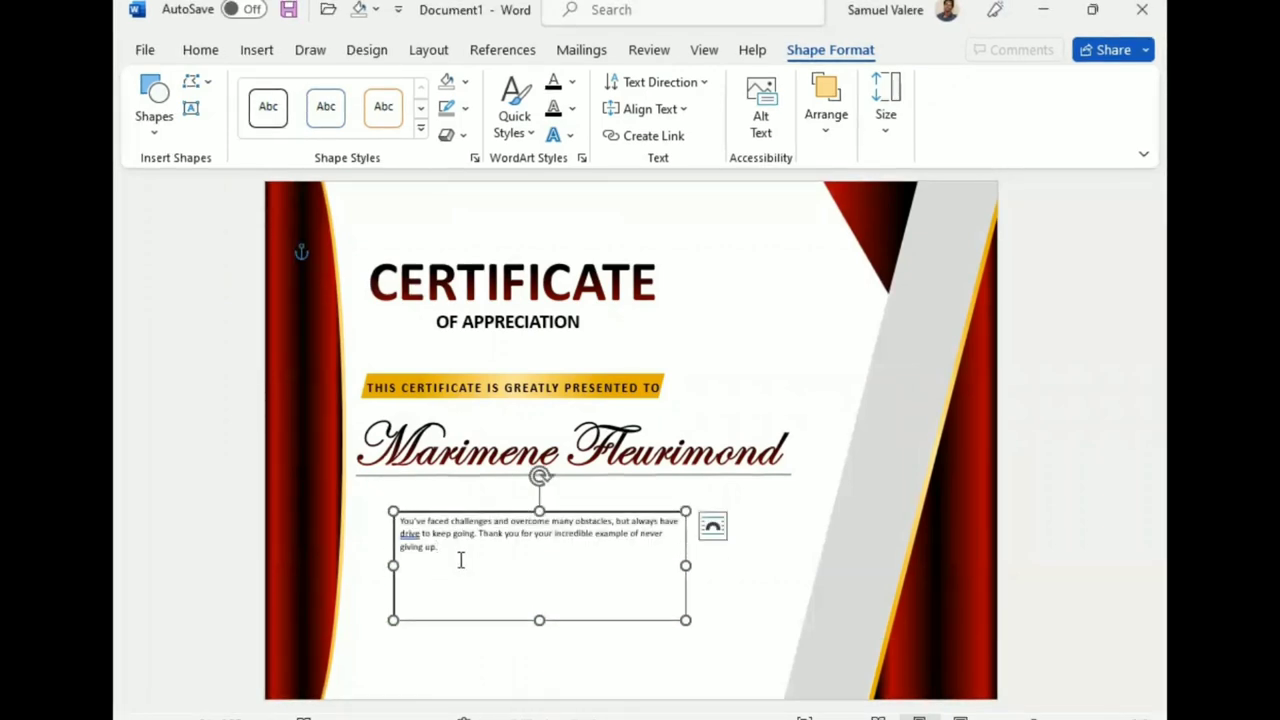
# Make the paragraph text black with no text outline
pyautogui.click(572, 81)
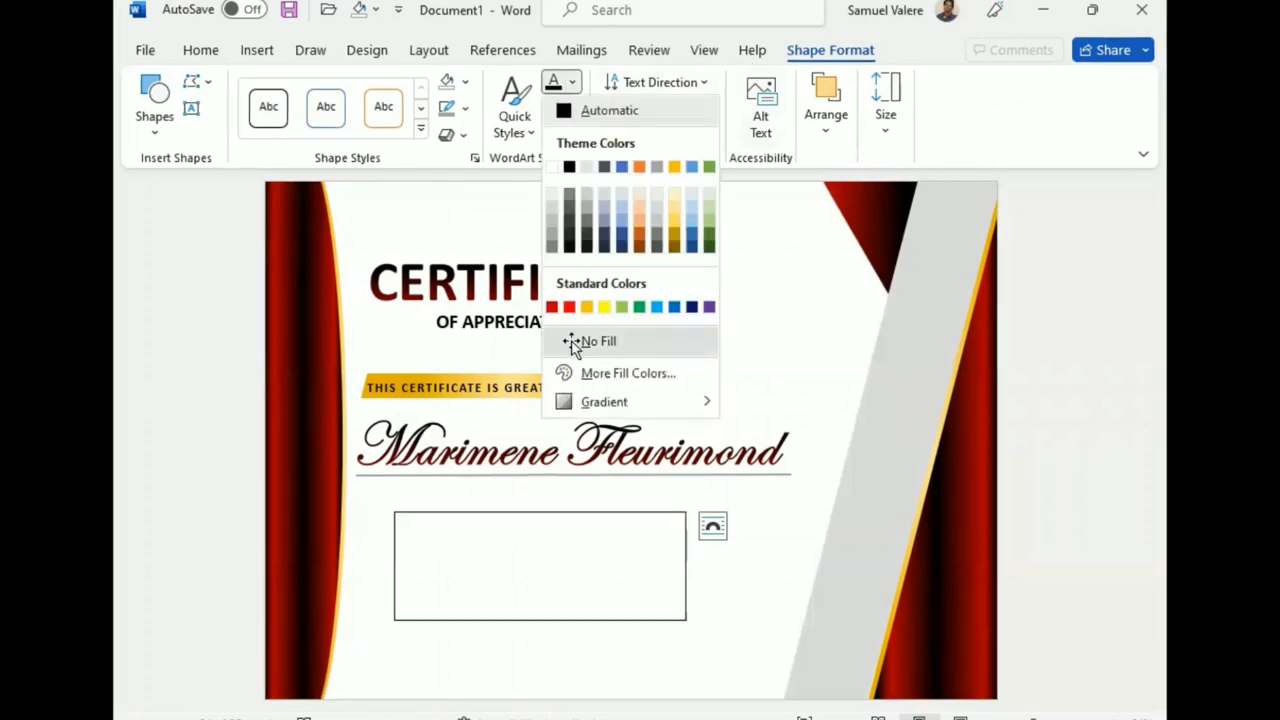
pyautogui.click(571, 340)
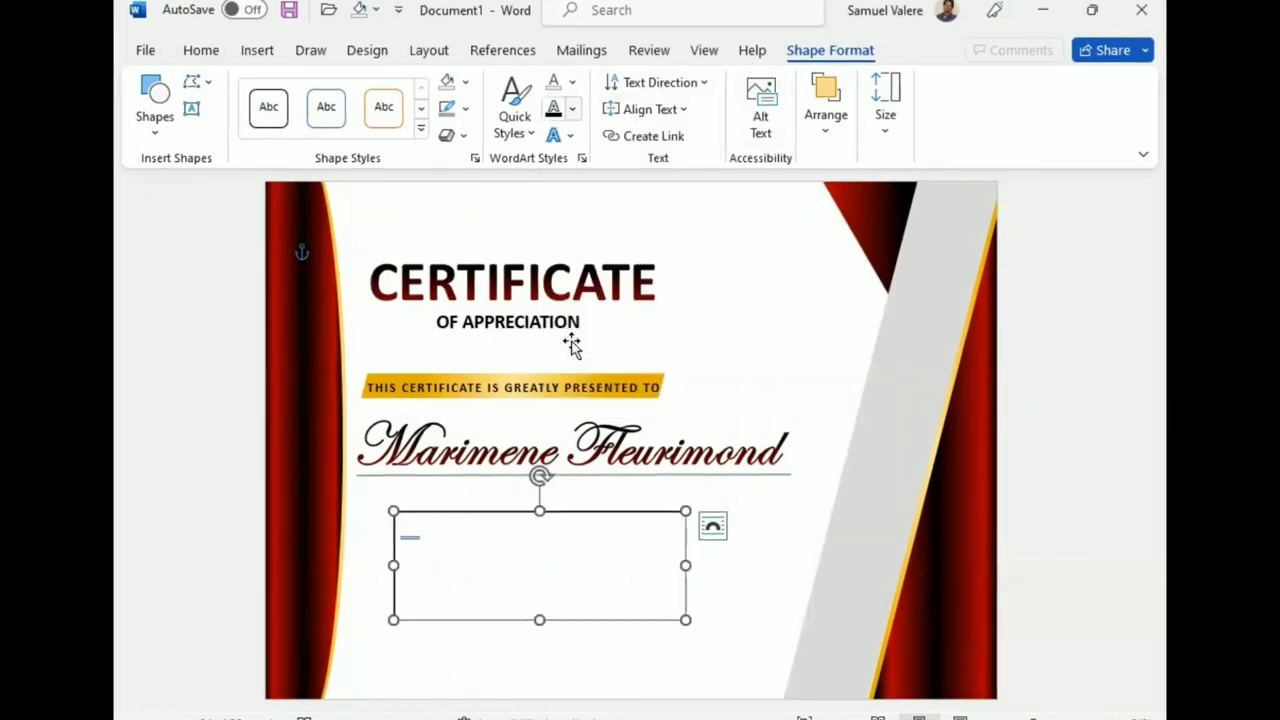
pyautogui.click(572, 109)
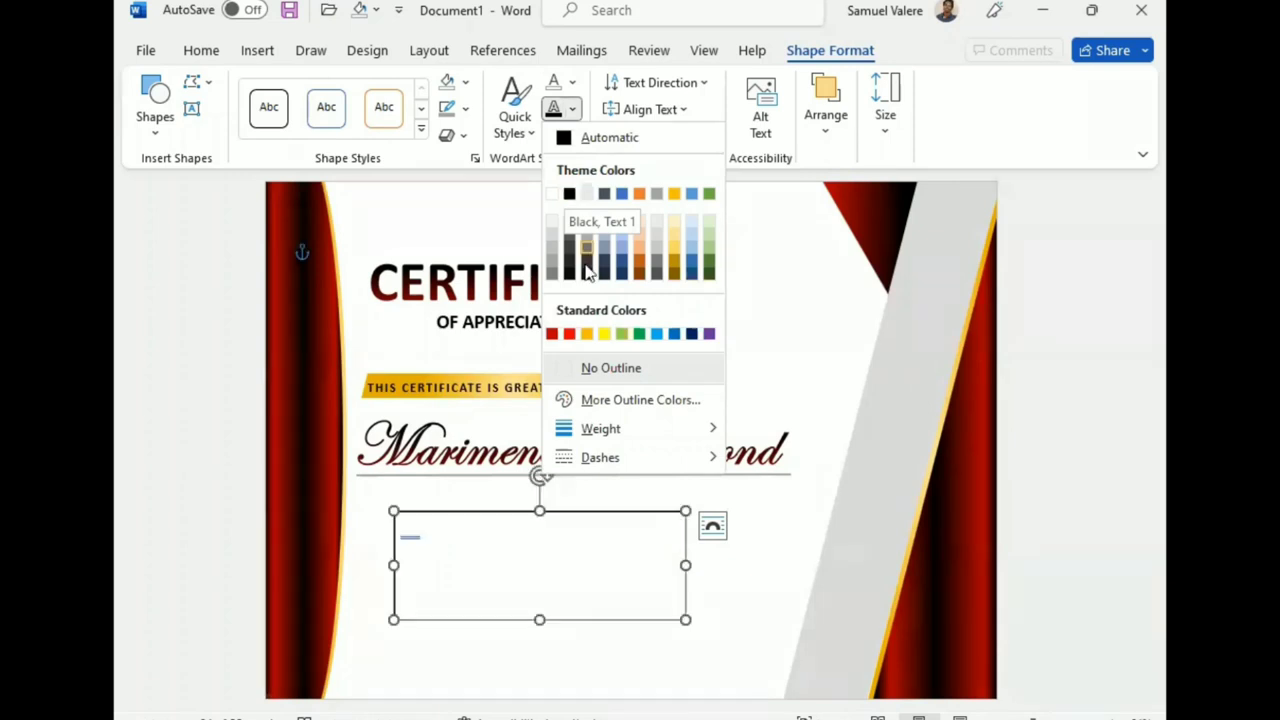
pyautogui.click(565, 372)
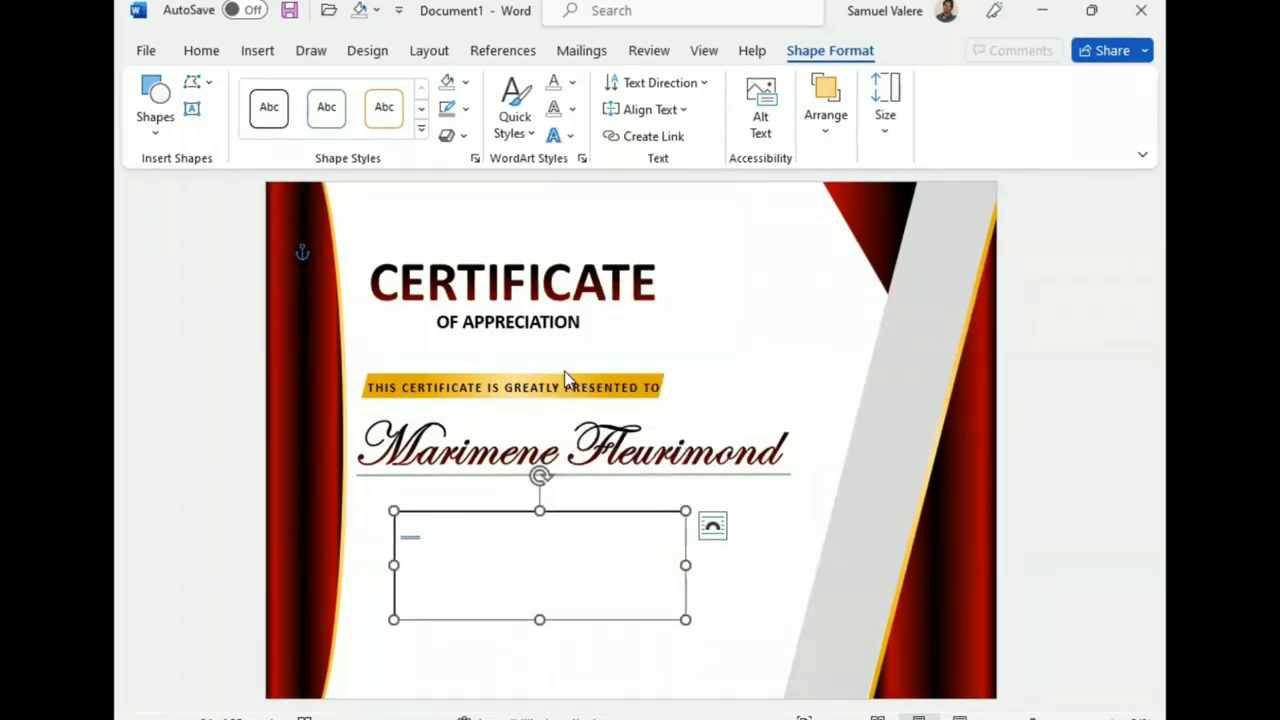
pyautogui.click(572, 82)
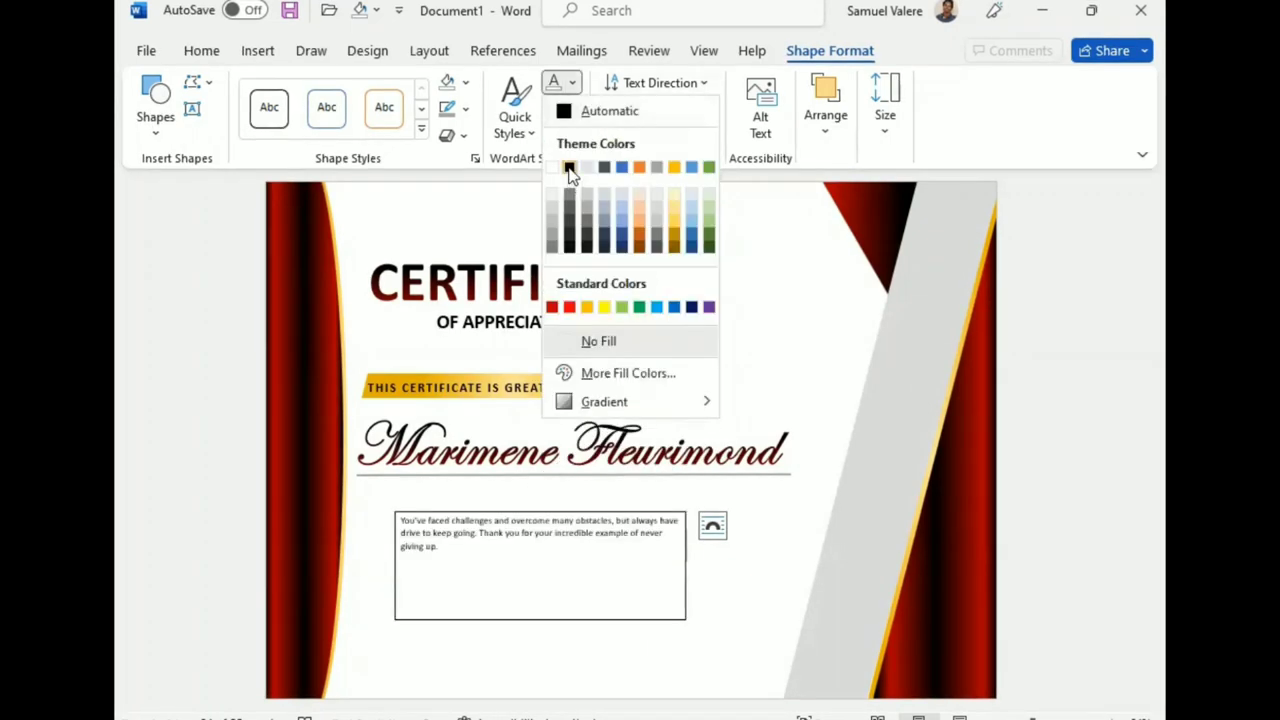
pyautogui.click(572, 167)
# Remove the box's outline and enlarge the paragraph font size
pyautogui.click(449, 82)
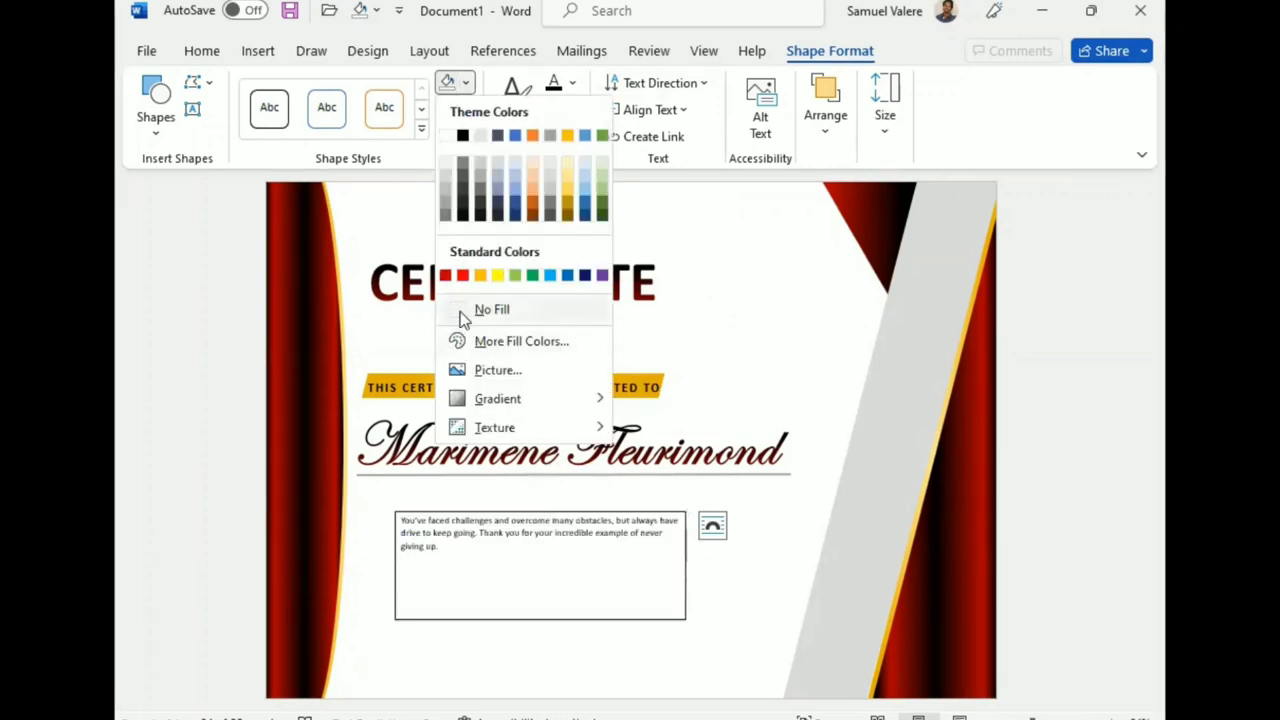
pyautogui.tripleClick(496, 535)
pyautogui.click(666, 470)
pyautogui.click(666, 470)
pyautogui.click(666, 470)
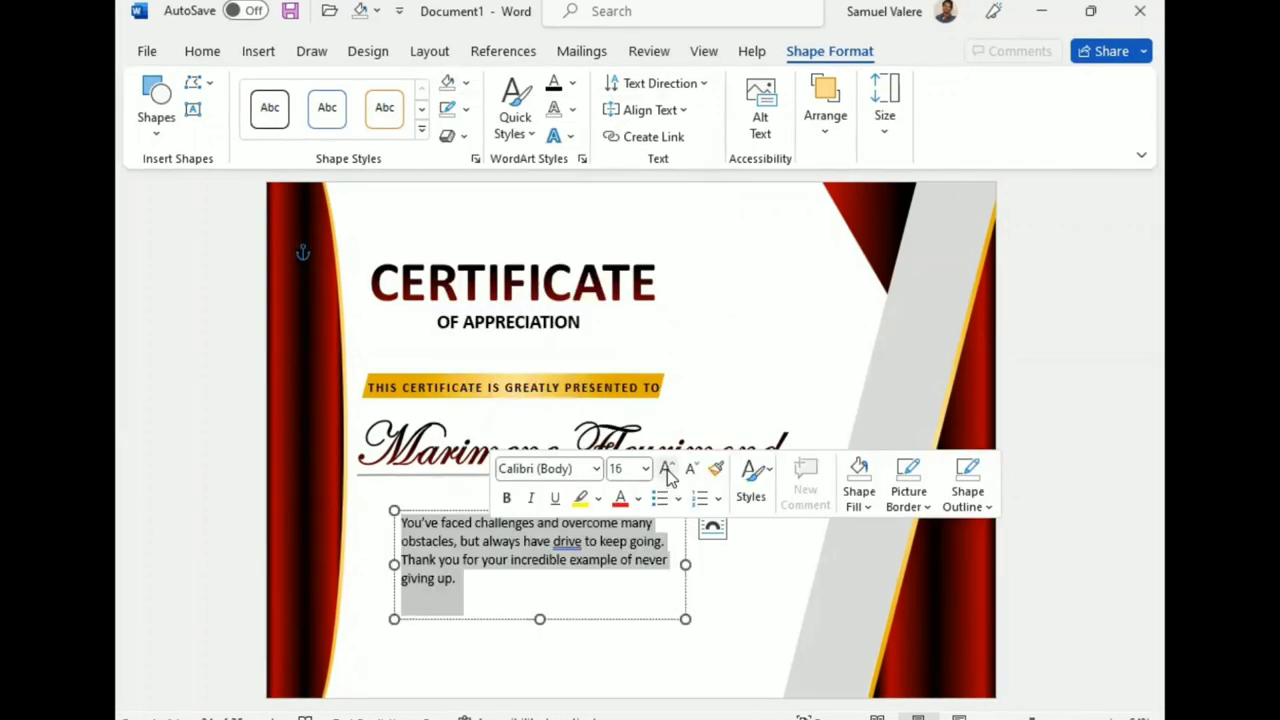
pyautogui.click(666, 470)
pyautogui.click(666, 470)
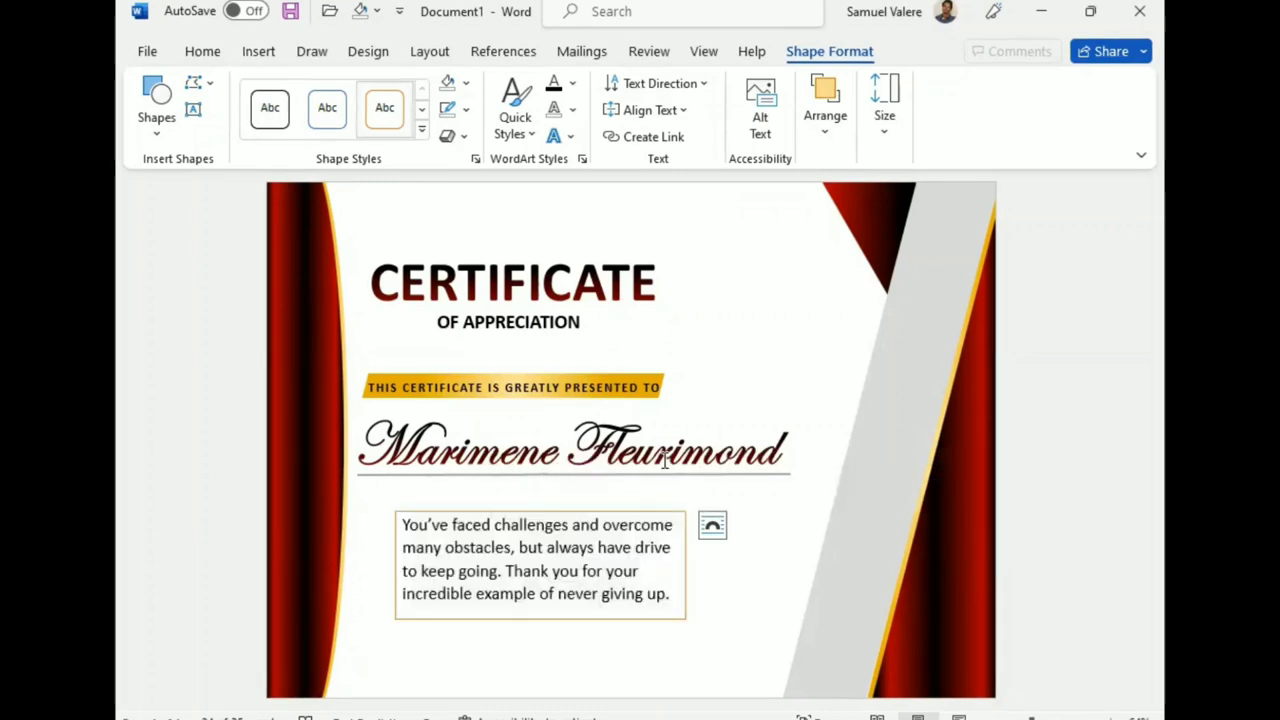
# Centre the paragraph, widen its box to the right and grow the font to 22
pyautogui.click(203, 52)
pyautogui.hotkey('ctrl', 'e')
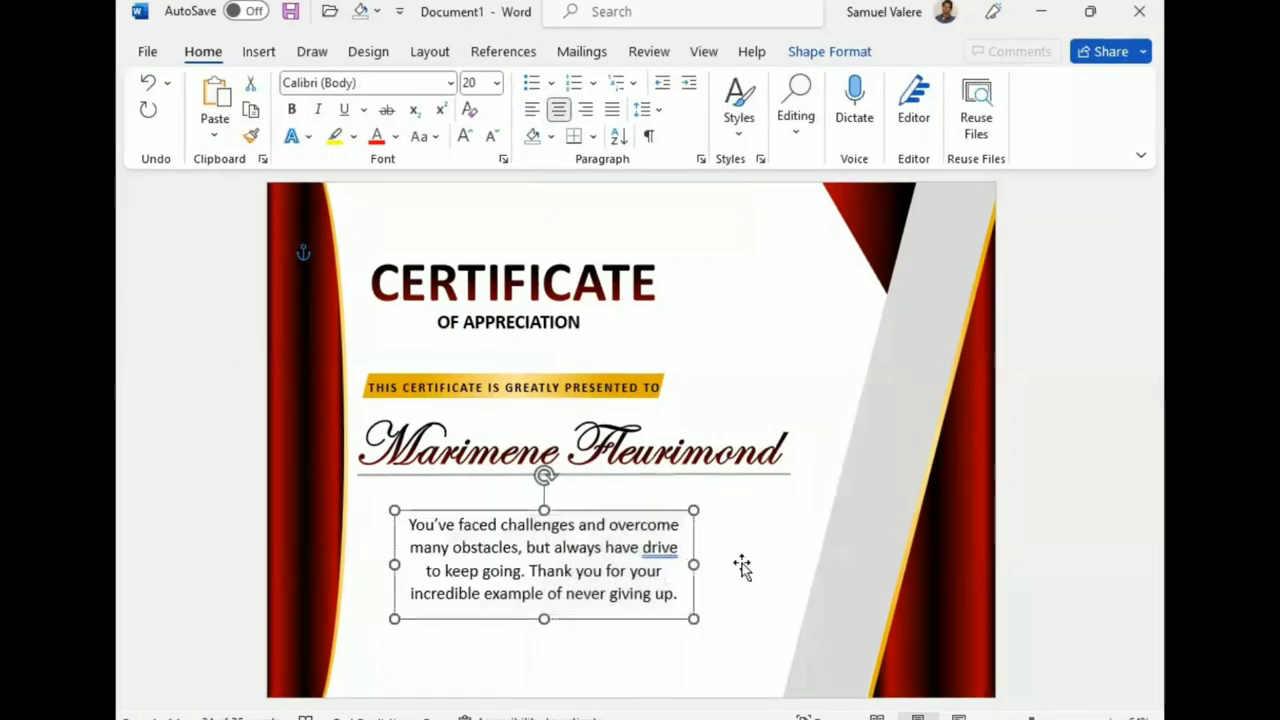
pyautogui.moveTo(685, 565)
pyautogui.mouseDown()
pyautogui.moveTo(771, 565)
pyautogui.moveTo(740, 478)
pyautogui.mouseUp()
pyautogui.click(743, 477)
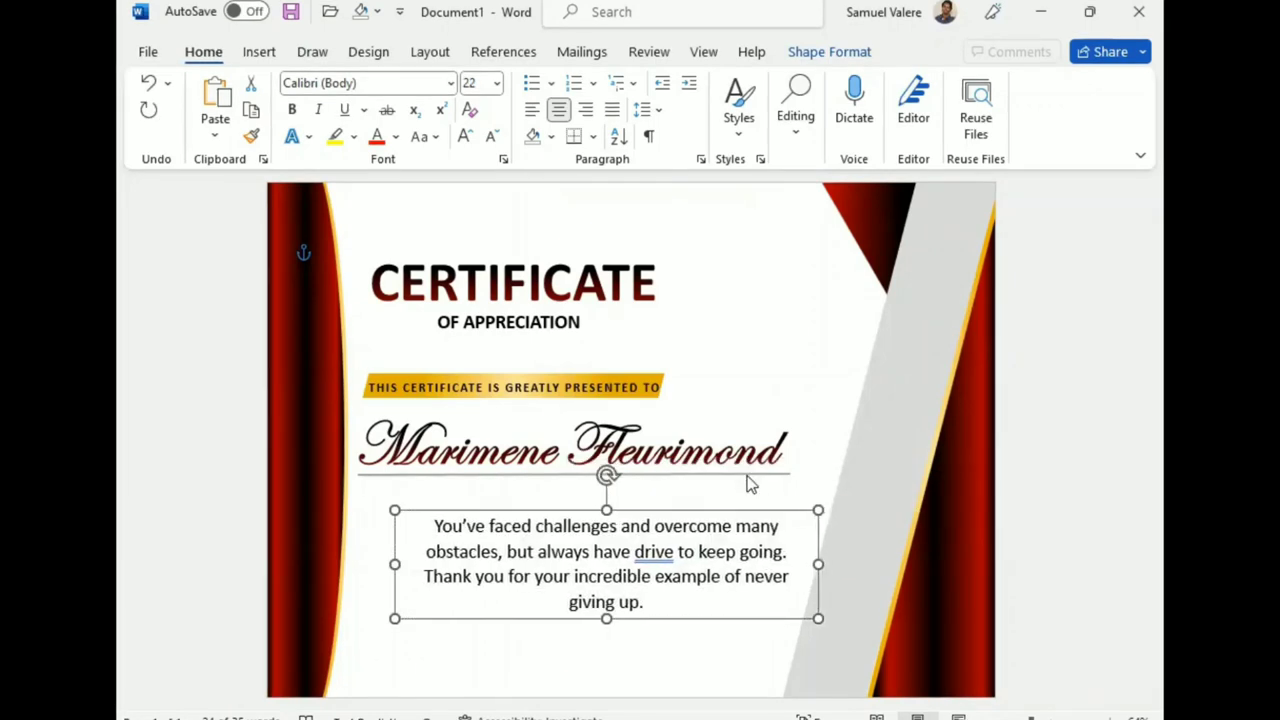
# Reposition the paragraph box beneath the gray line under the name
pyautogui.moveTo(818, 564); pyautogui.dragTo(829, 560)
pyautogui.press('Left')
pyautogui.press('Left')
pyautogui.press('Left')
pyautogui.press('Up')
pyautogui.press('Up')
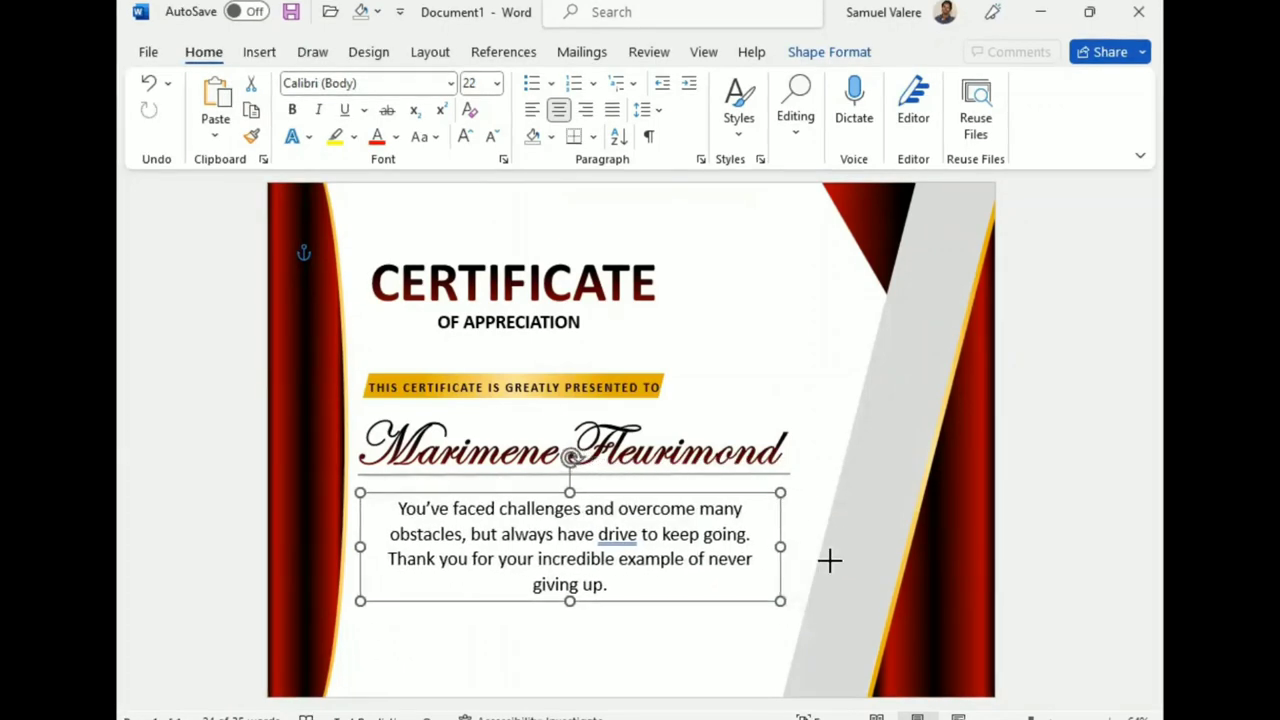
pyautogui.press('Left')
pyautogui.press('Left')
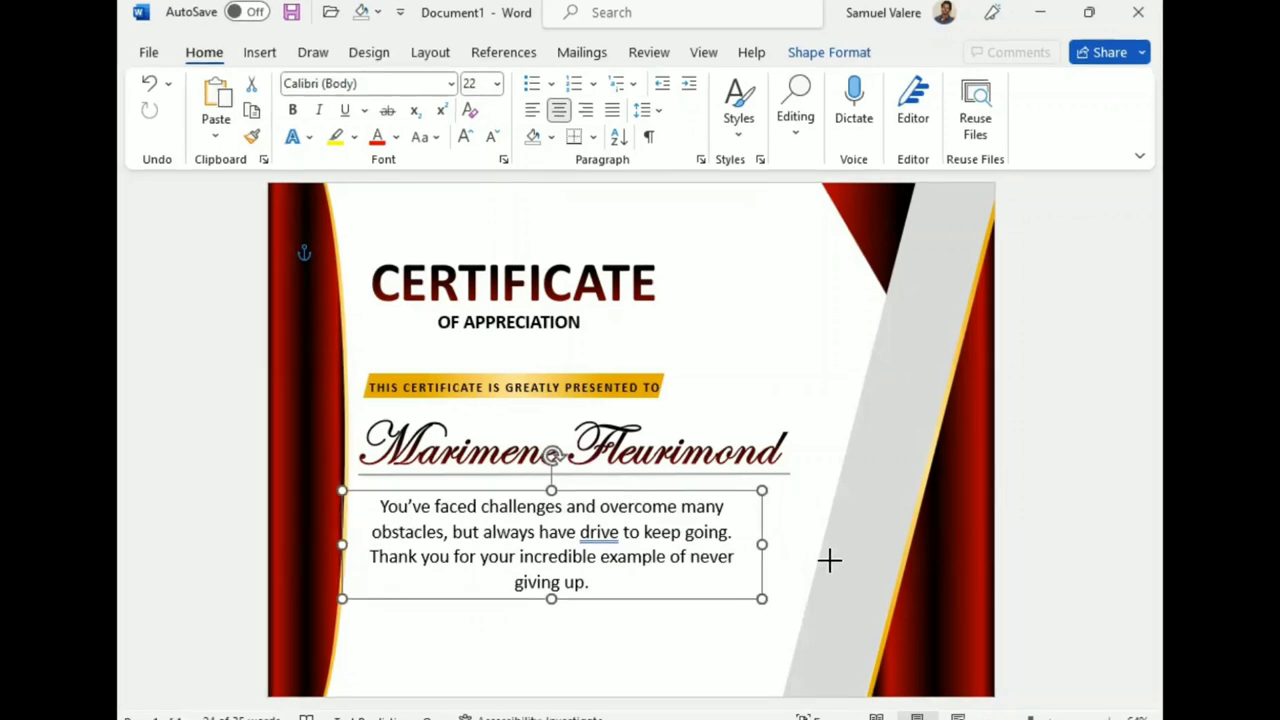
pyautogui.hotkey('ctrl', 'z')
# Correct the flagged word 'drive' to 'driven'
pyautogui.hotkey('alt', 'F7')
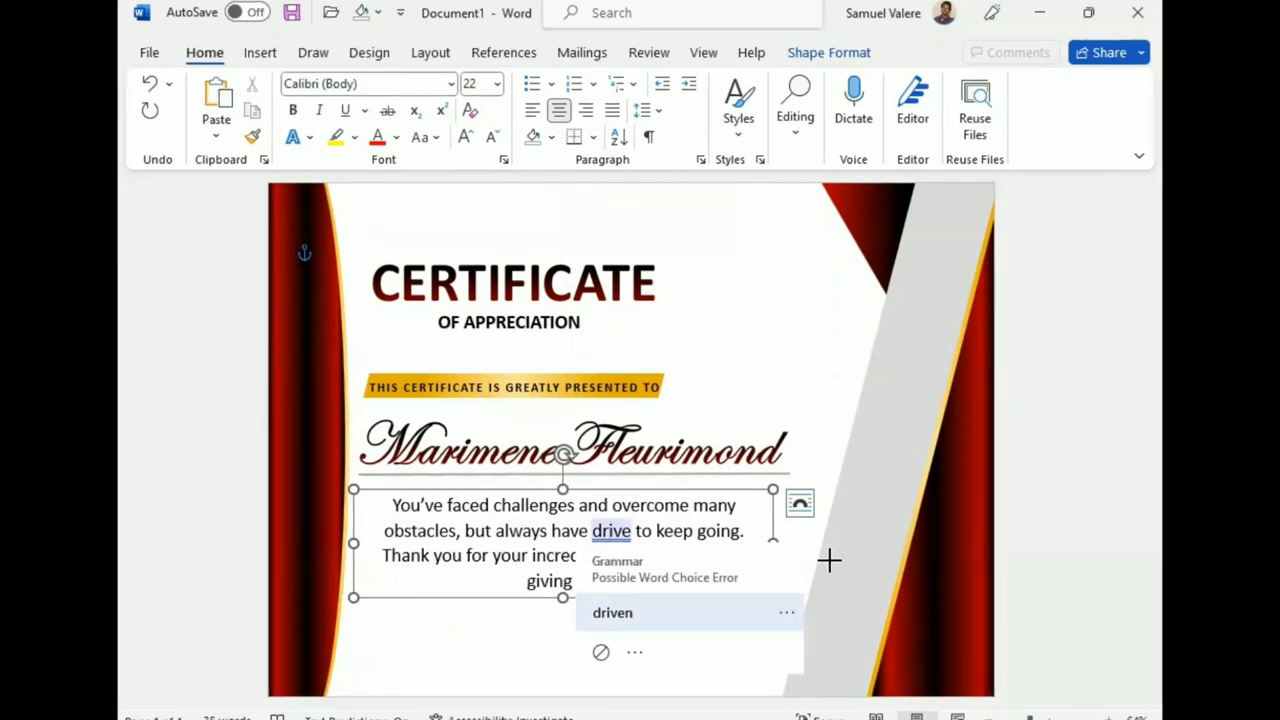
pyautogui.press('Return')
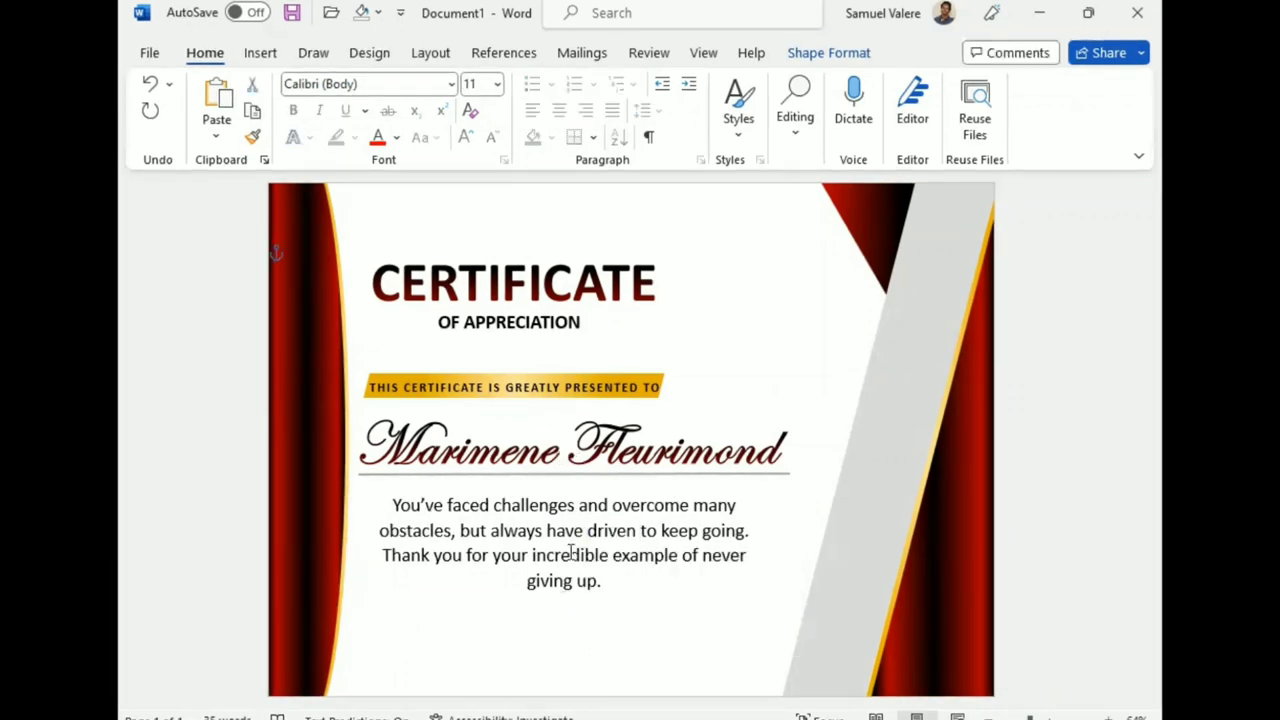
pyautogui.click(573, 553)
pyautogui.click(590, 598)
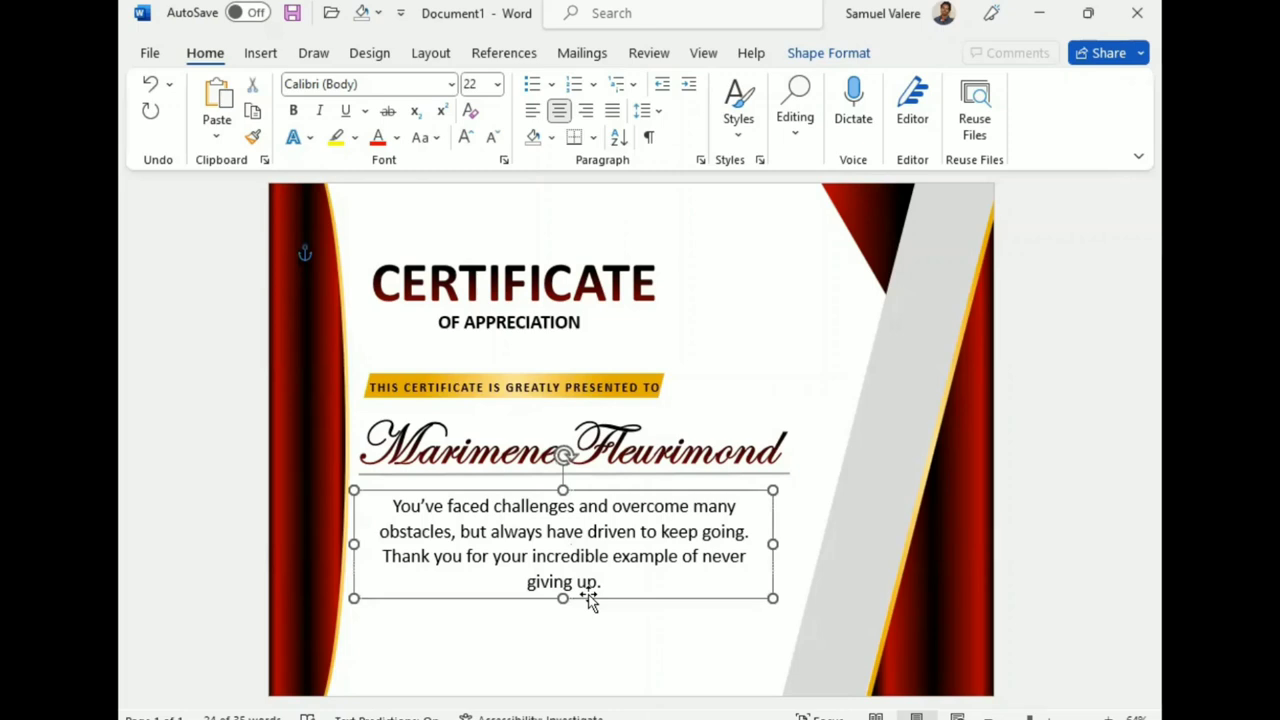
# Set the appreciation paragraph in Times New Roman and adjust its box width slightly
pyautogui.tripleClick(567, 531)
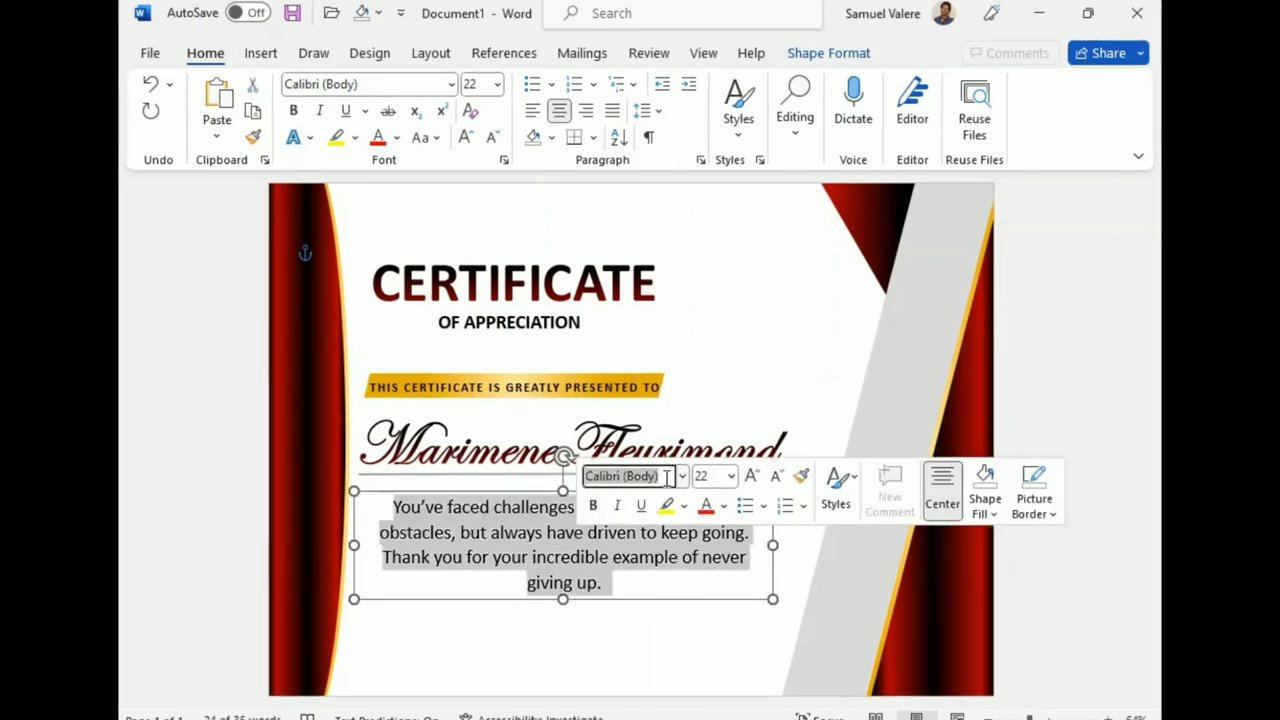
pyautogui.write('Times New Roman')
pyautogui.press('Return')
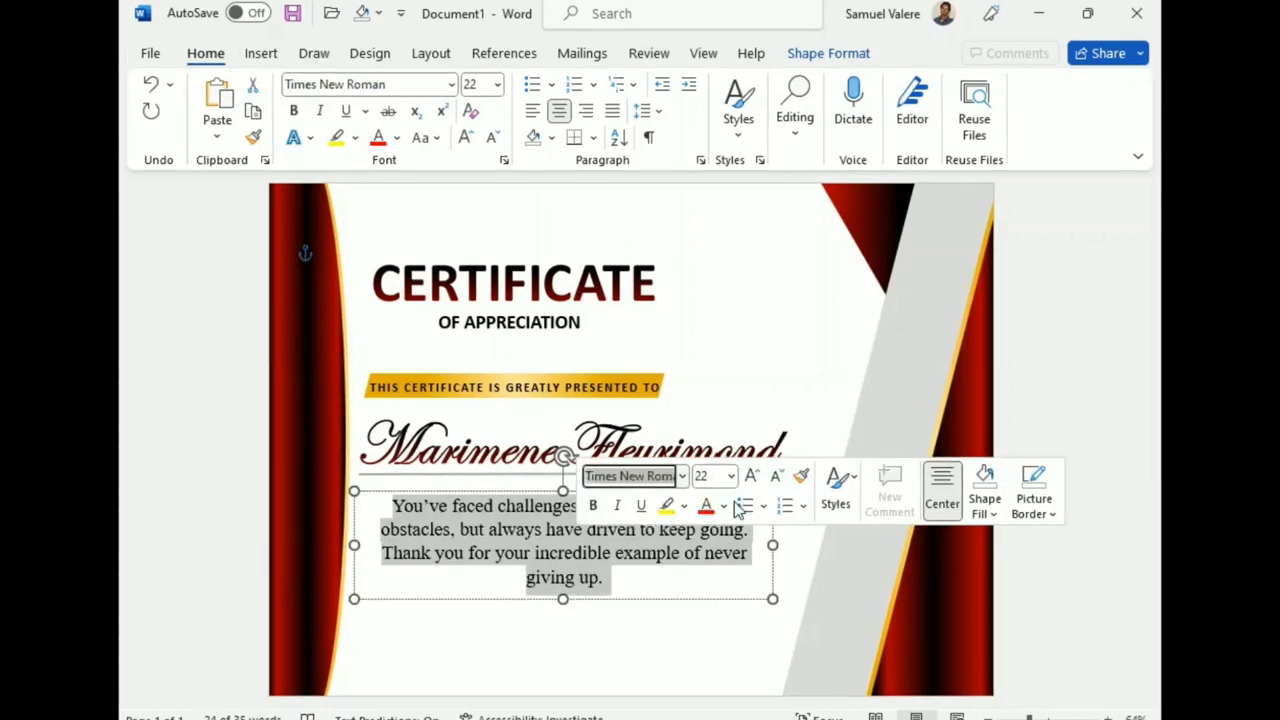
pyautogui.moveTo(772, 545); pyautogui.dragTo(782, 541)
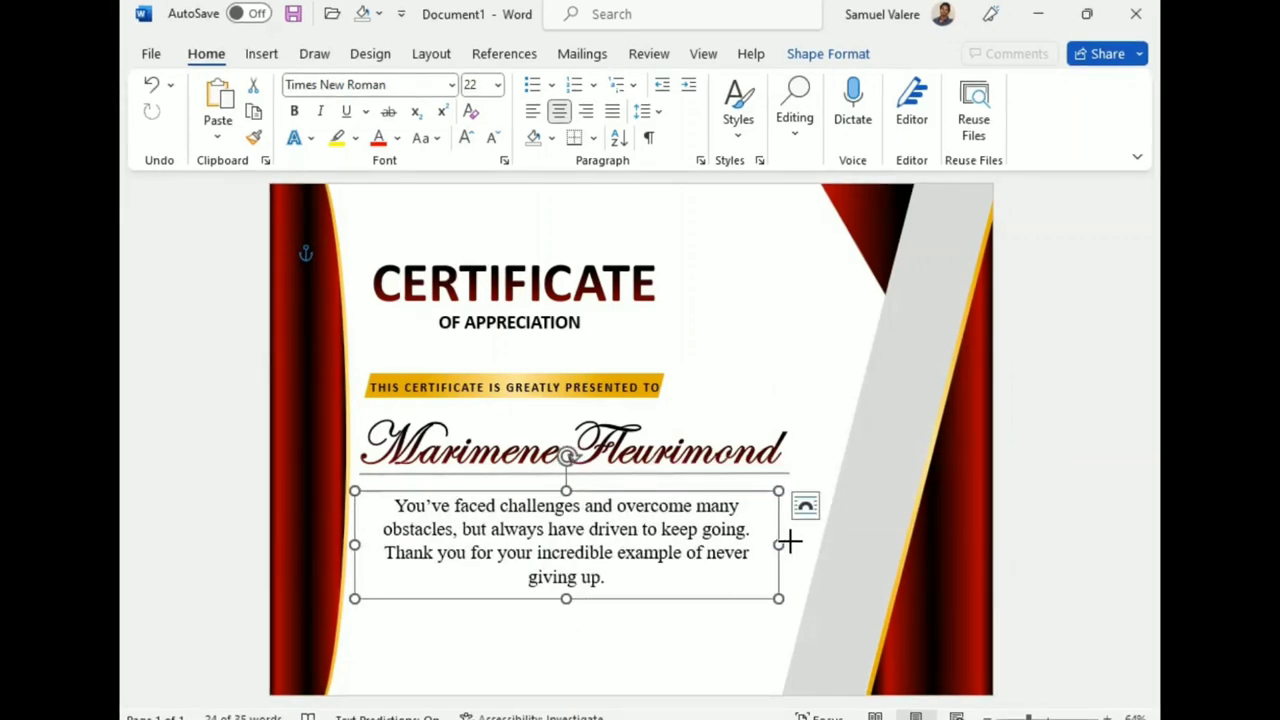
# Draw a short black 1 pt line near the bottom left of the certificate
pyautogui.click(261, 54)
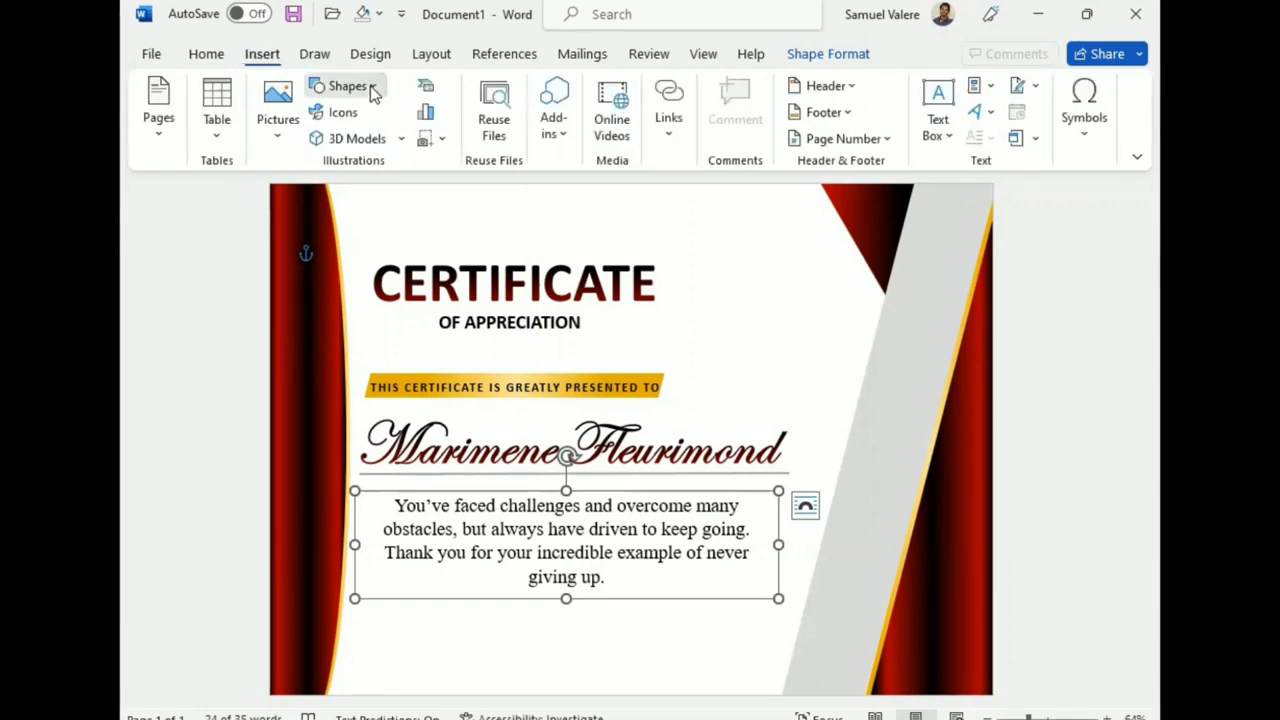
pyautogui.click(370, 88)
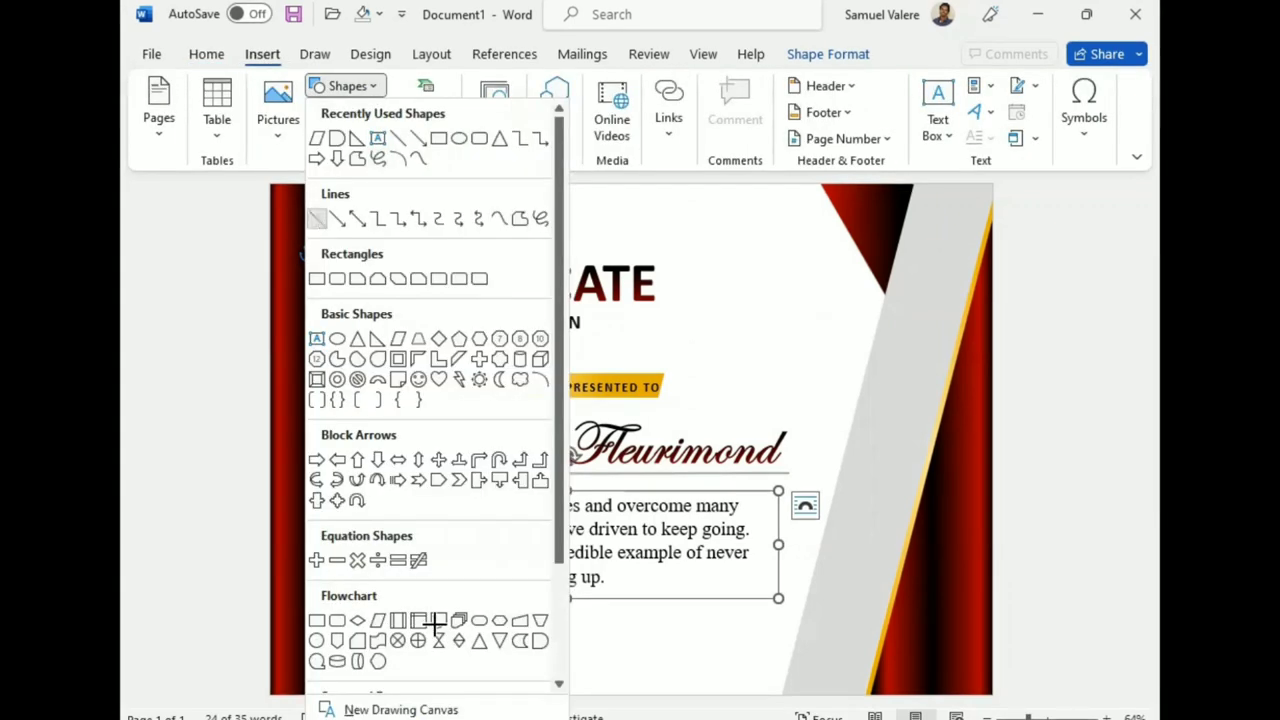
pyautogui.moveTo(353, 655); pyautogui.dragTo(435, 655)
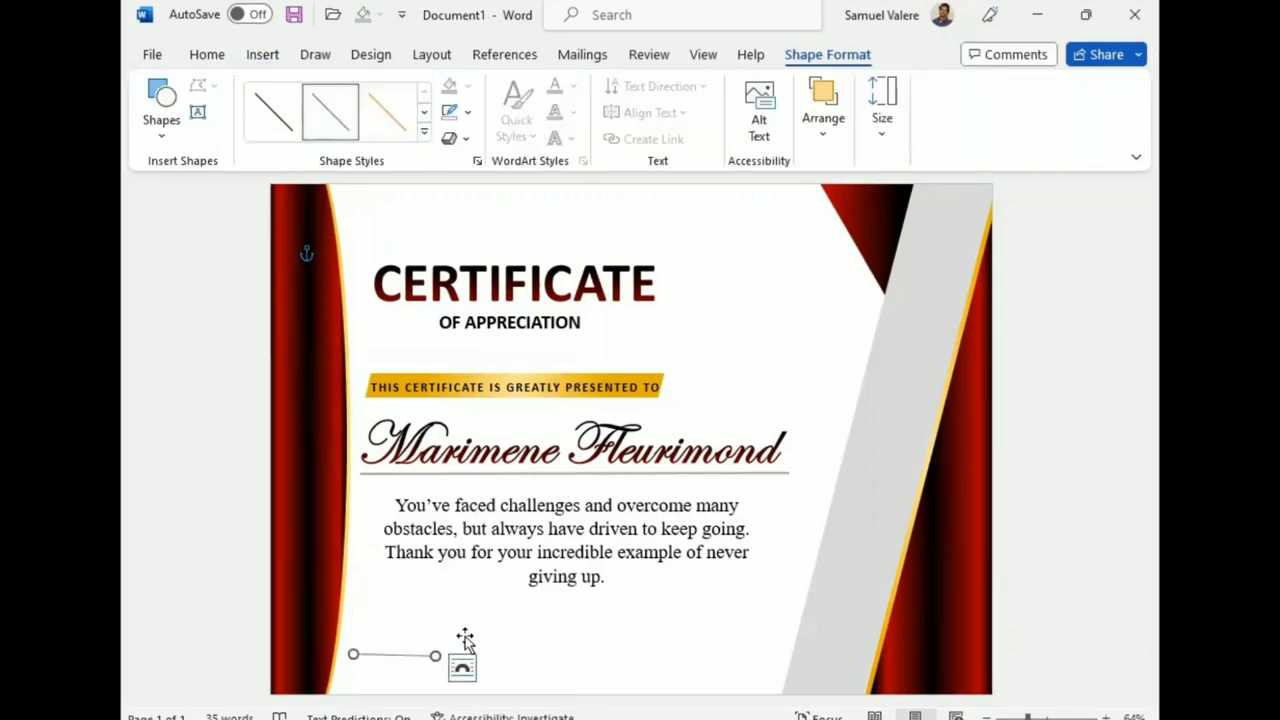
pyautogui.click(469, 118)
pyautogui.moveTo(606, 396)
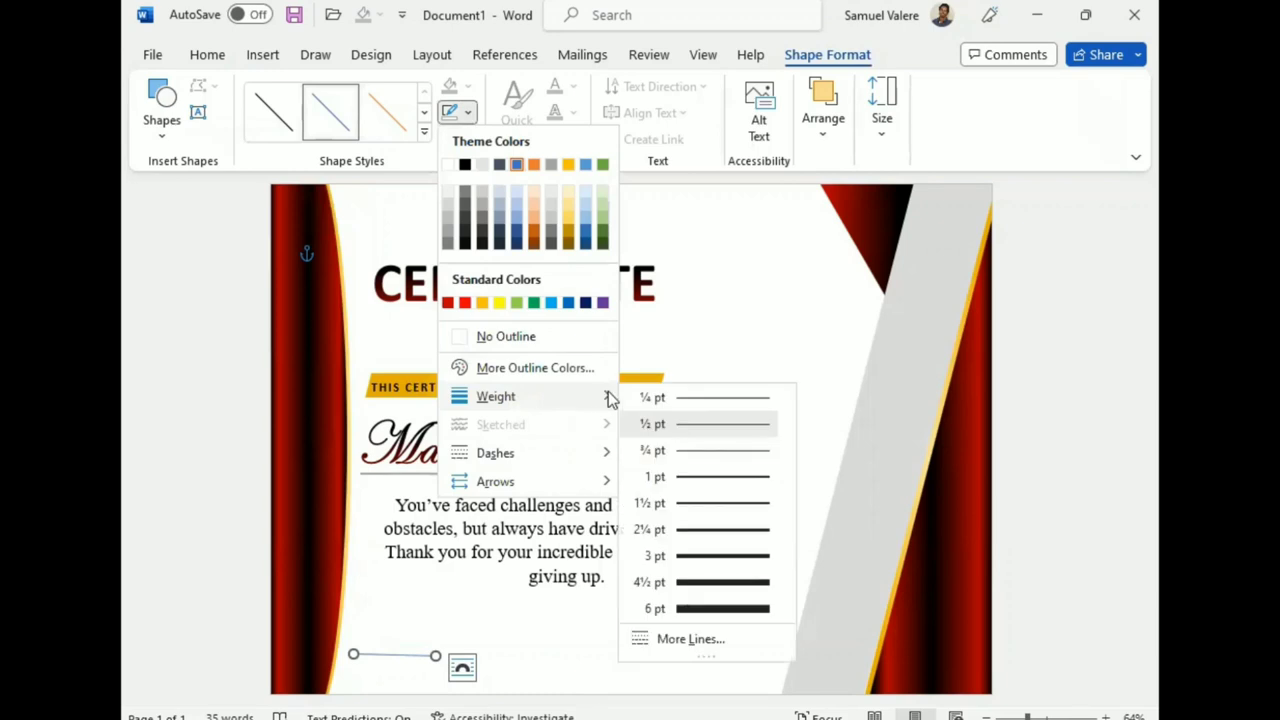
pyautogui.click(697, 478)
pyautogui.click(467, 112)
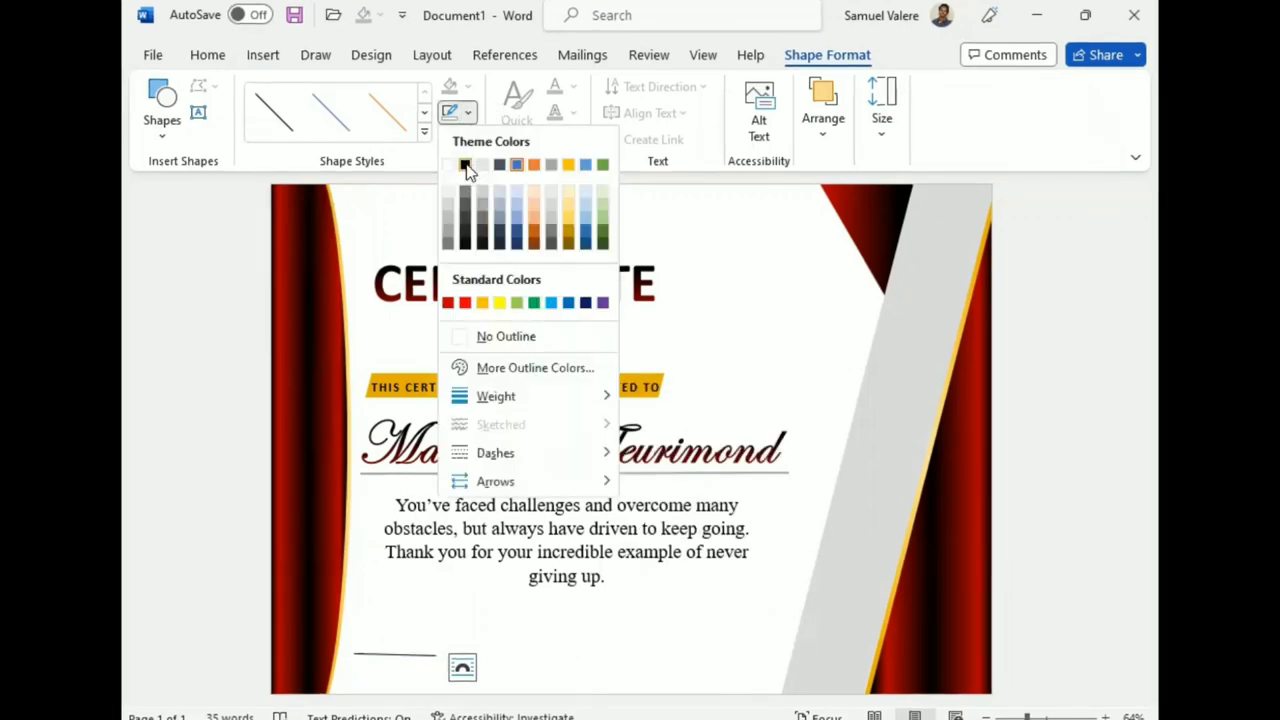
pyautogui.click(465, 166)
# Position the signature lines near the bottom of the page, nudging them slightly up
pyautogui.moveTo(388, 657)
pyautogui.mouseDown()
pyautogui.moveTo(443, 611)
pyautogui.moveTo(478, 631)
pyautogui.mouseUp()
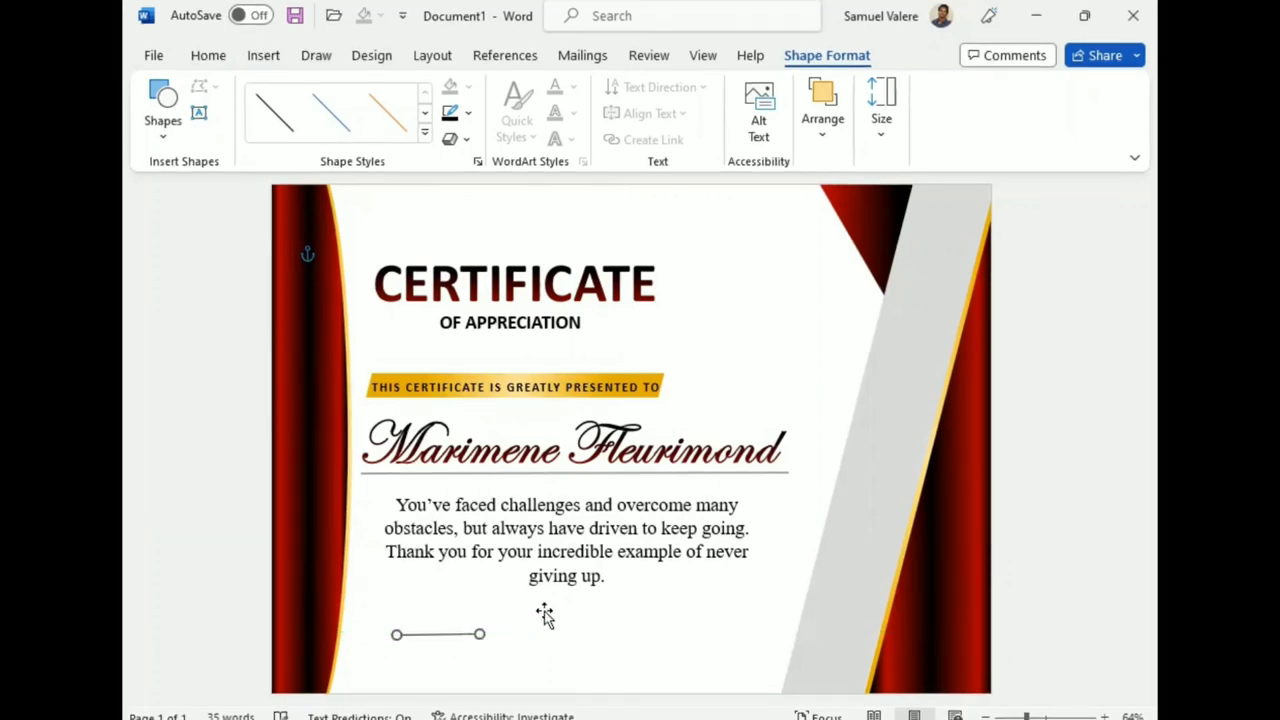
pyautogui.press('Down')
pyautogui.press('Down')
pyautogui.press('Down')
pyautogui.press('Down')
pyautogui.press('Left')
pyautogui.press('Left')
pyautogui.press('Left')
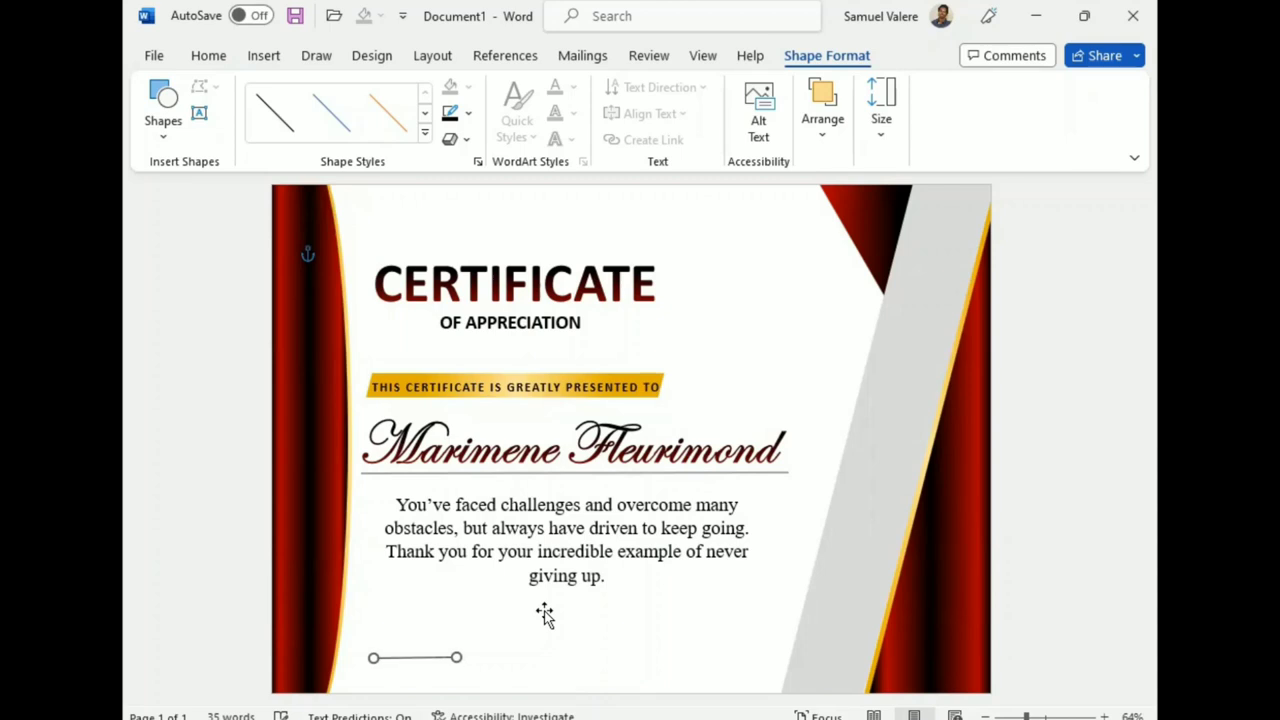
pyautogui.press('Left')
pyautogui.press('Left')
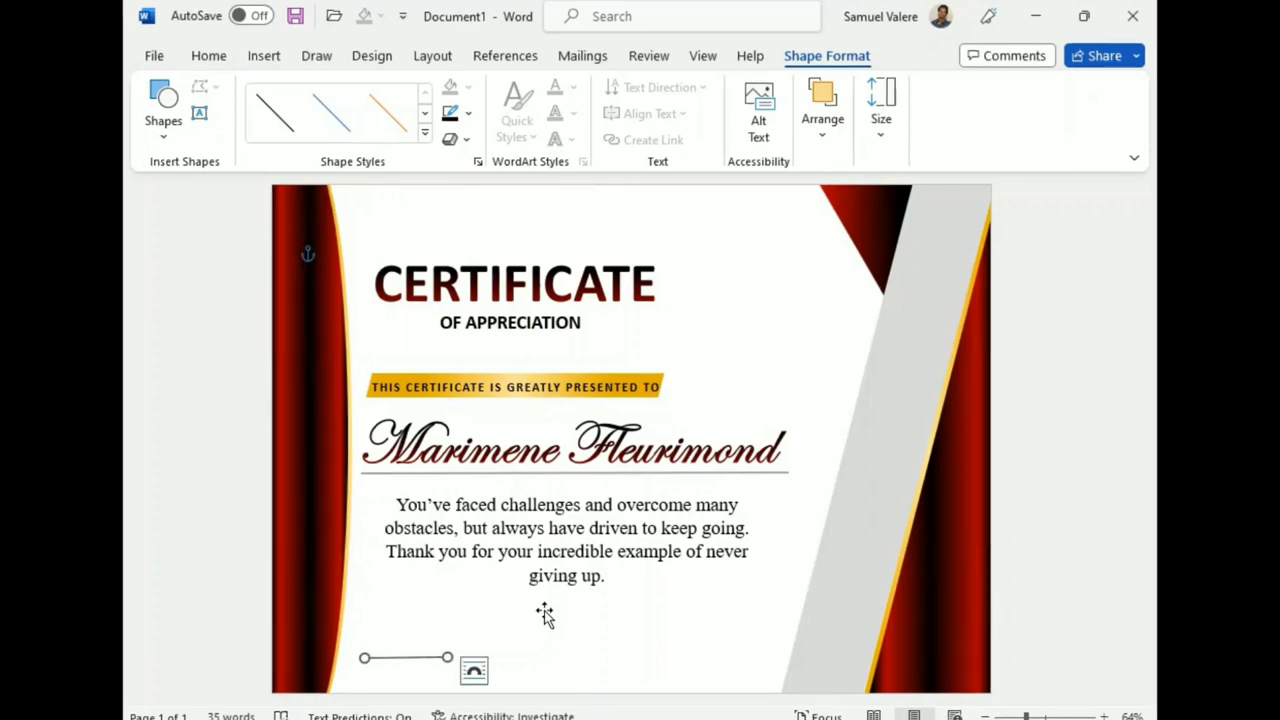
pyautogui.press('Right')
pyautogui.press('Right')
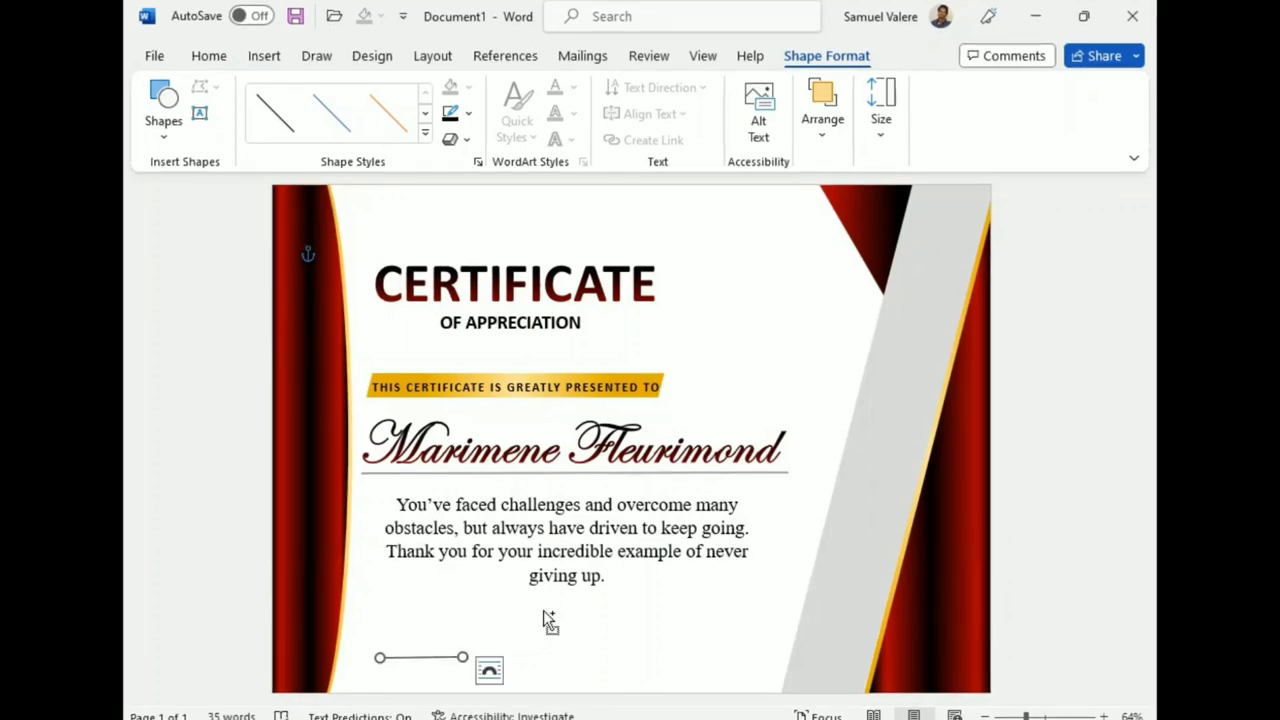
pyautogui.press('Right')
pyautogui.press('Right')
pyautogui.press('Right')
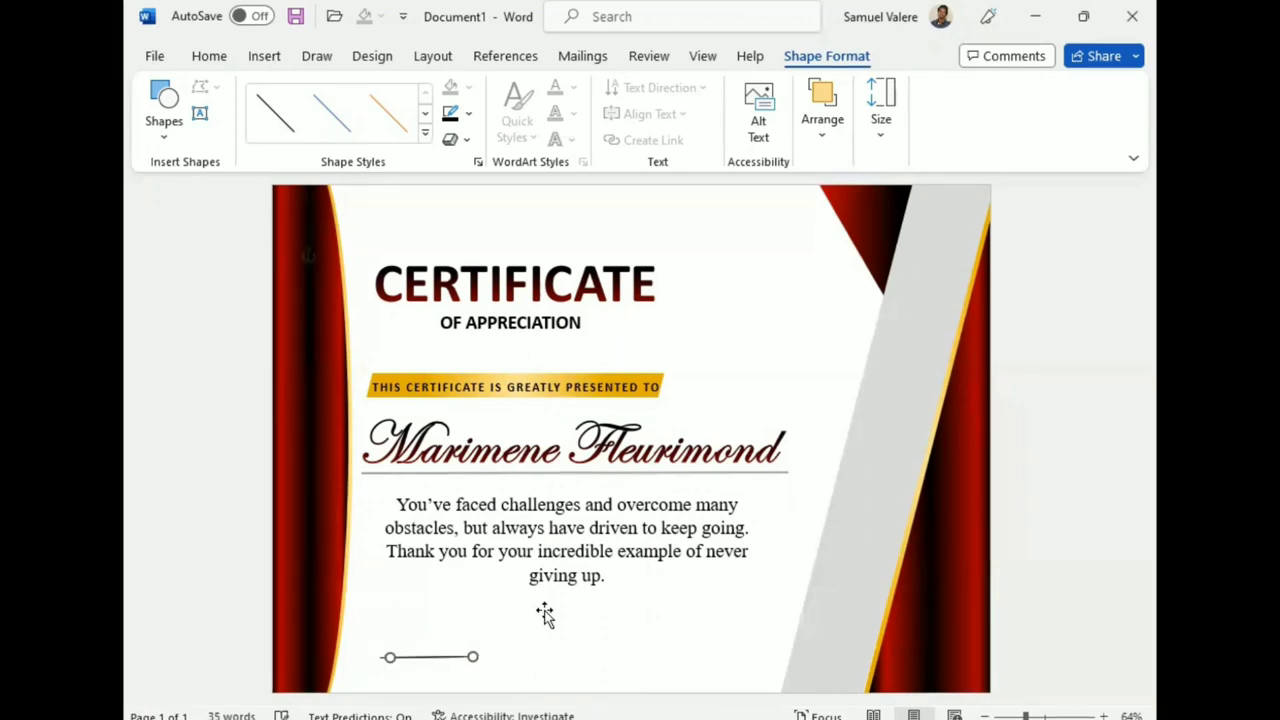
pyautogui.press('Right')
pyautogui.press('Right')
pyautogui.press('Right')
pyautogui.press('Right')
pyautogui.press('Right')
pyautogui.press('Right')
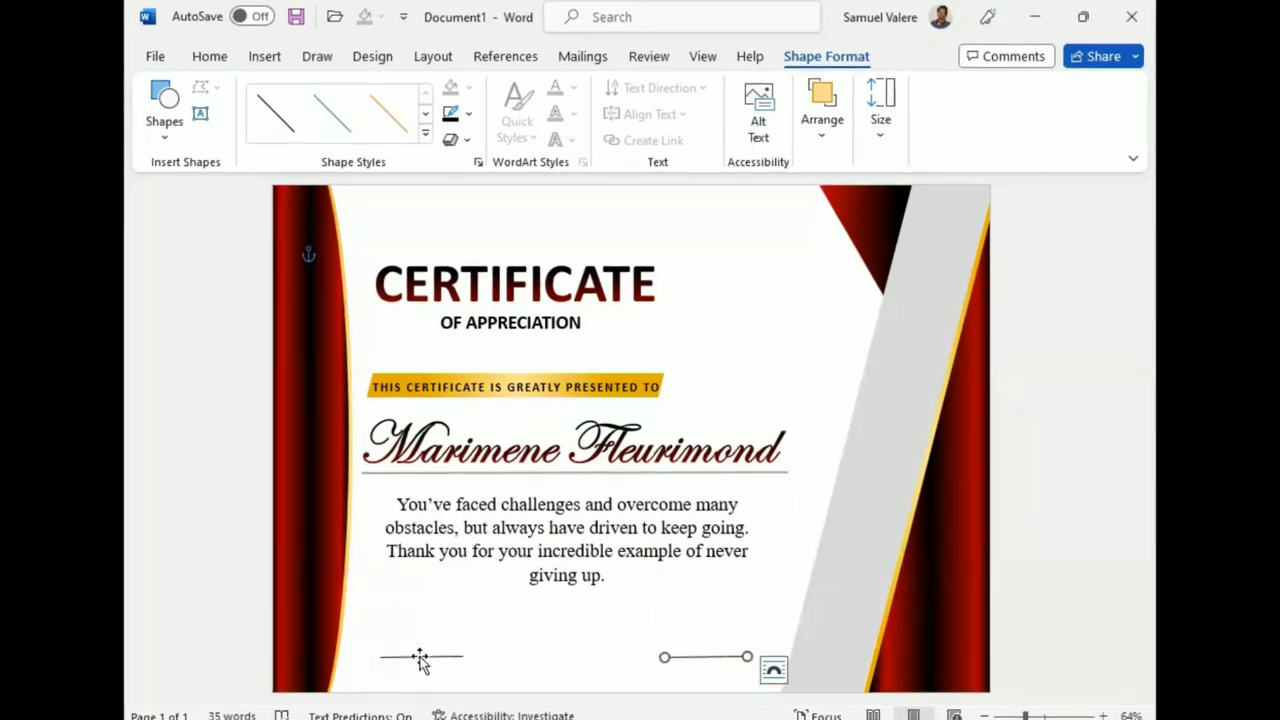
pyautogui.press('Right')
pyautogui.press('Up')
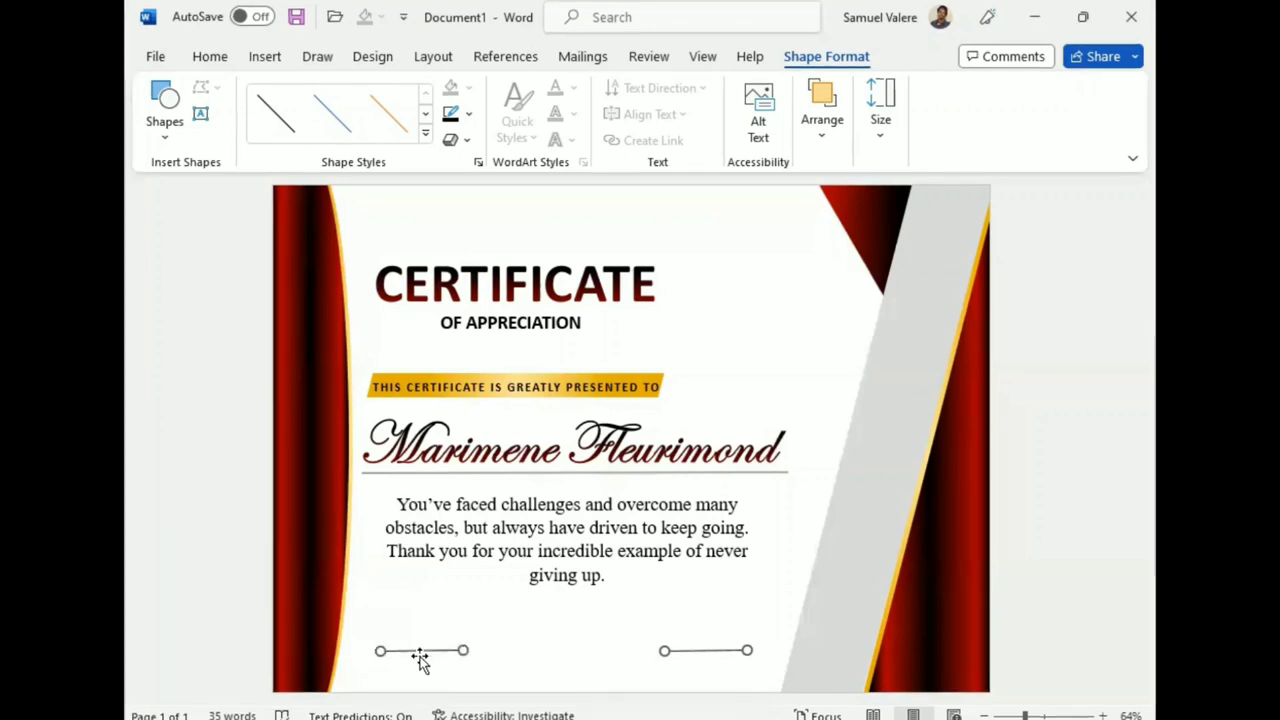
pyautogui.press('Up')
pyautogui.press('Up')
# Add a centred 'DATE' text box in Times New Roman UPPERCASE under the left signature line
pyautogui.click(201, 113)
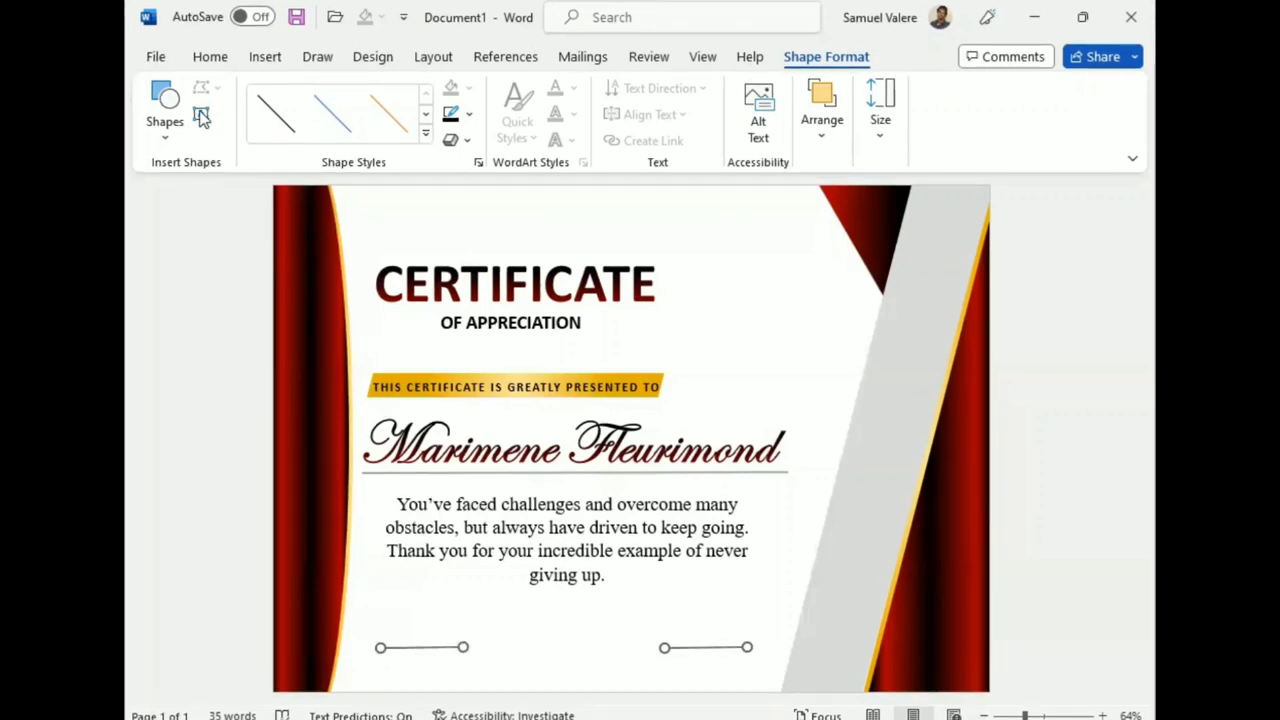
pyautogui.moveTo(394, 650); pyautogui.dragTo(452, 672)
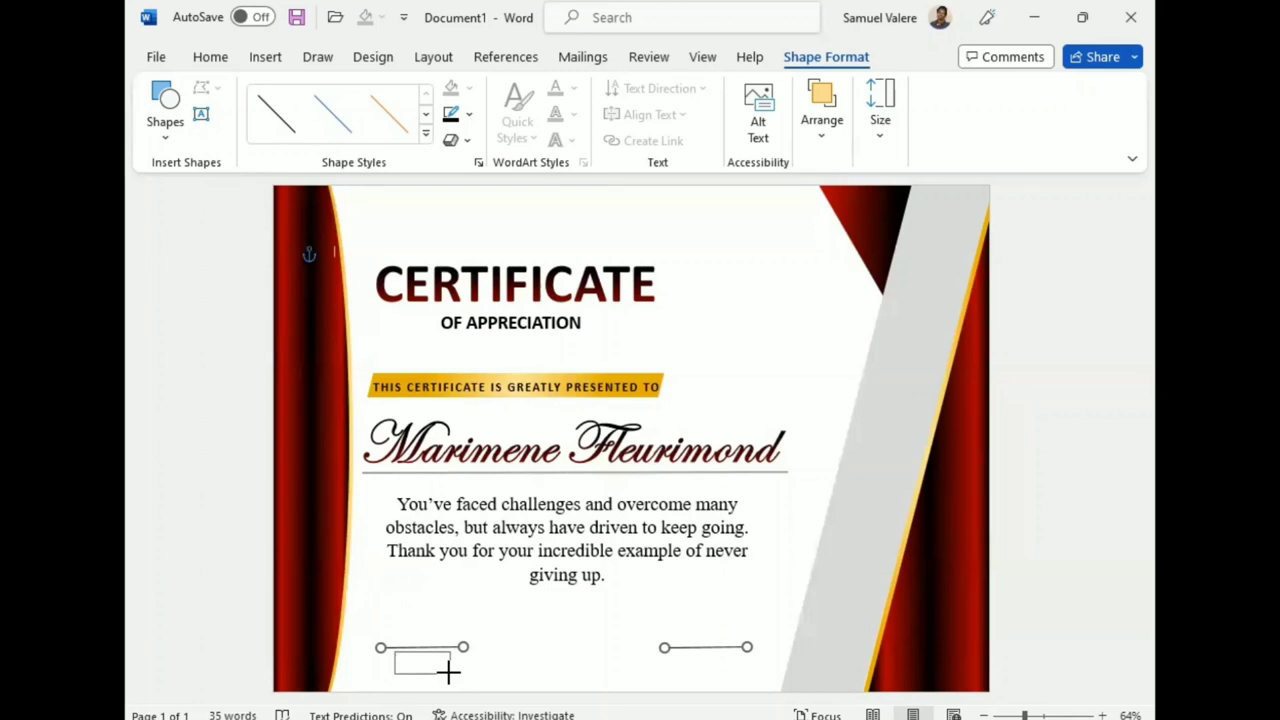
pyautogui.moveTo(430, 655); pyautogui.dragTo(452, 672)
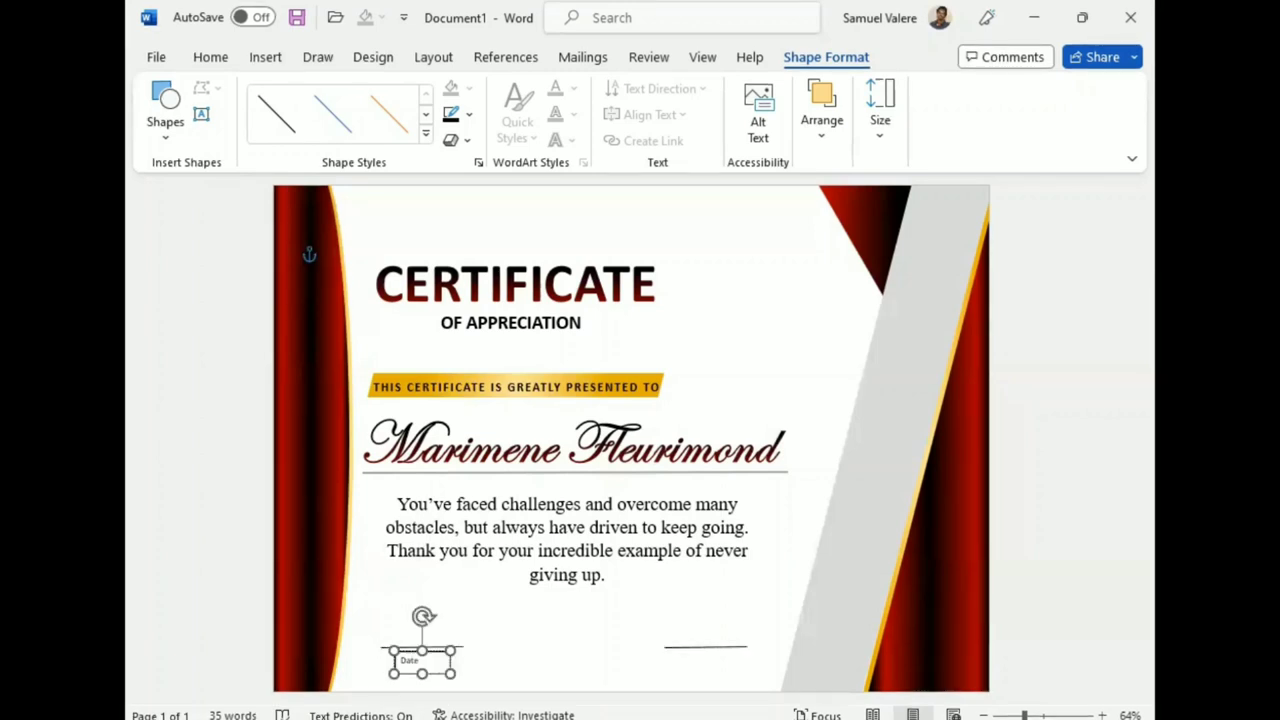
pyautogui.write('Date')
pyautogui.click(212, 58)
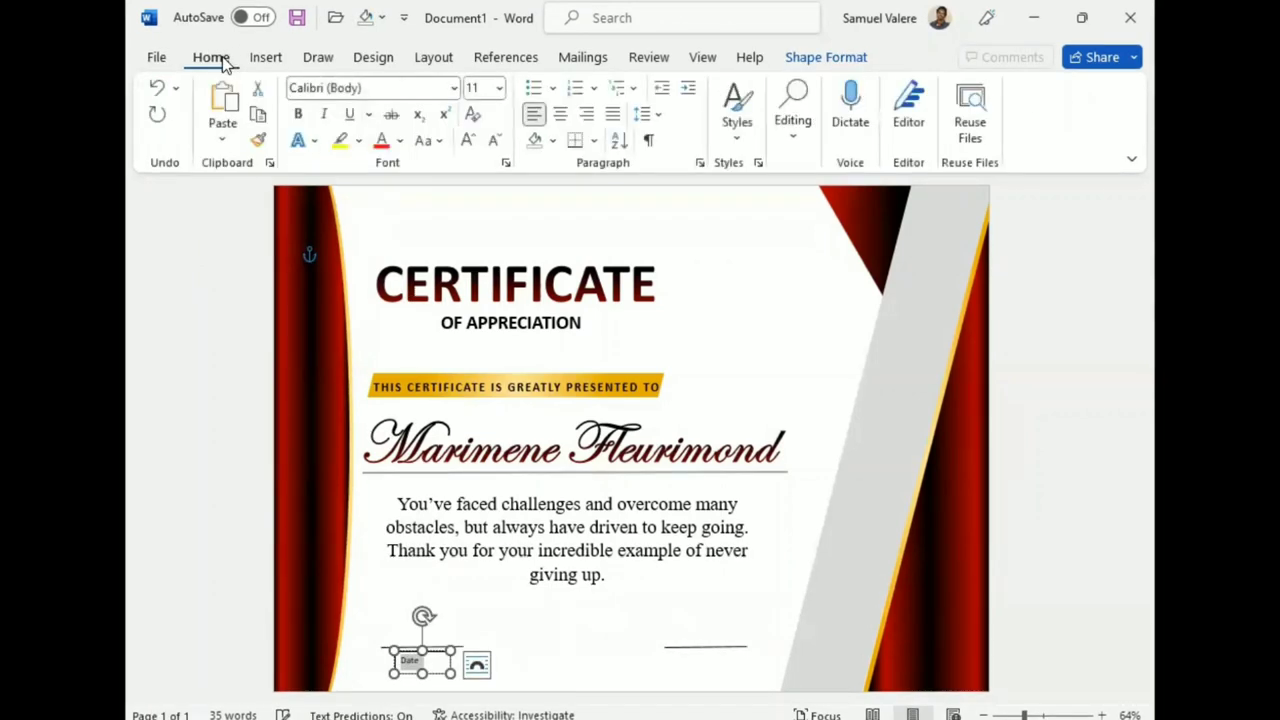
pyautogui.click(560, 114)
pyautogui.click(387, 89)
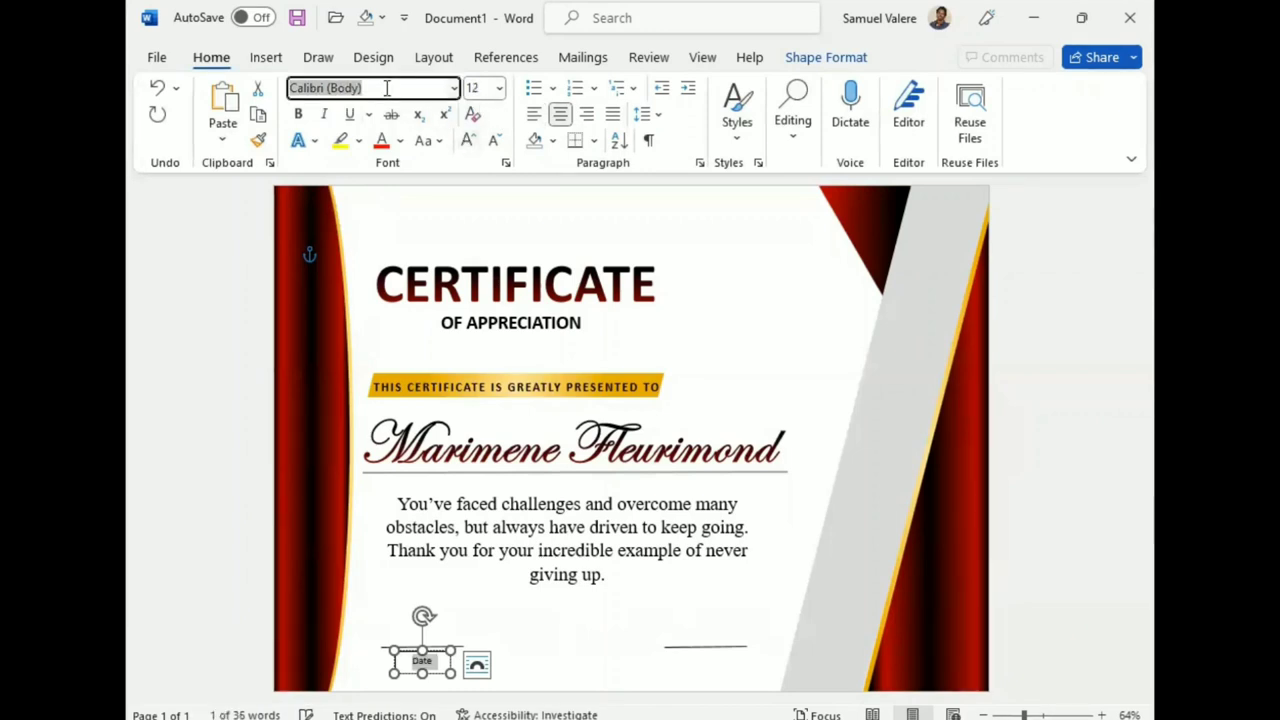
pyautogui.write('Times New Roman')
pyautogui.press('Return')
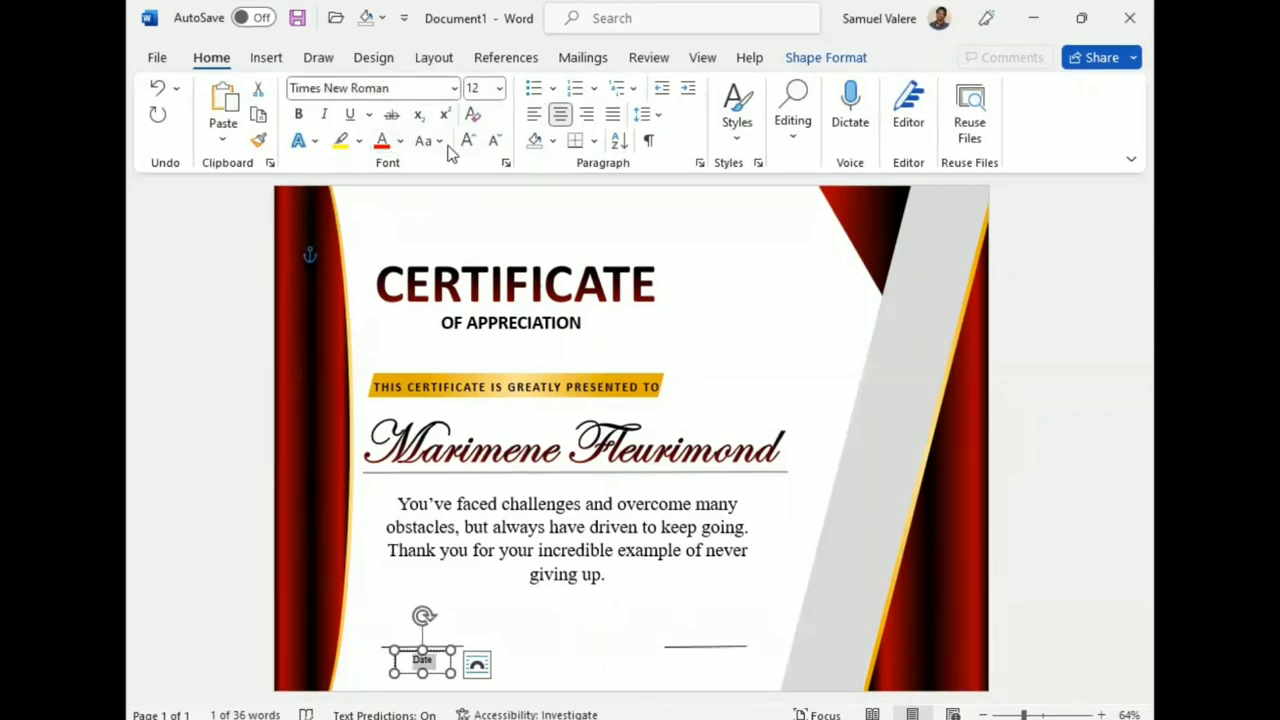
pyautogui.click(428, 141)
pyautogui.click(475, 223)
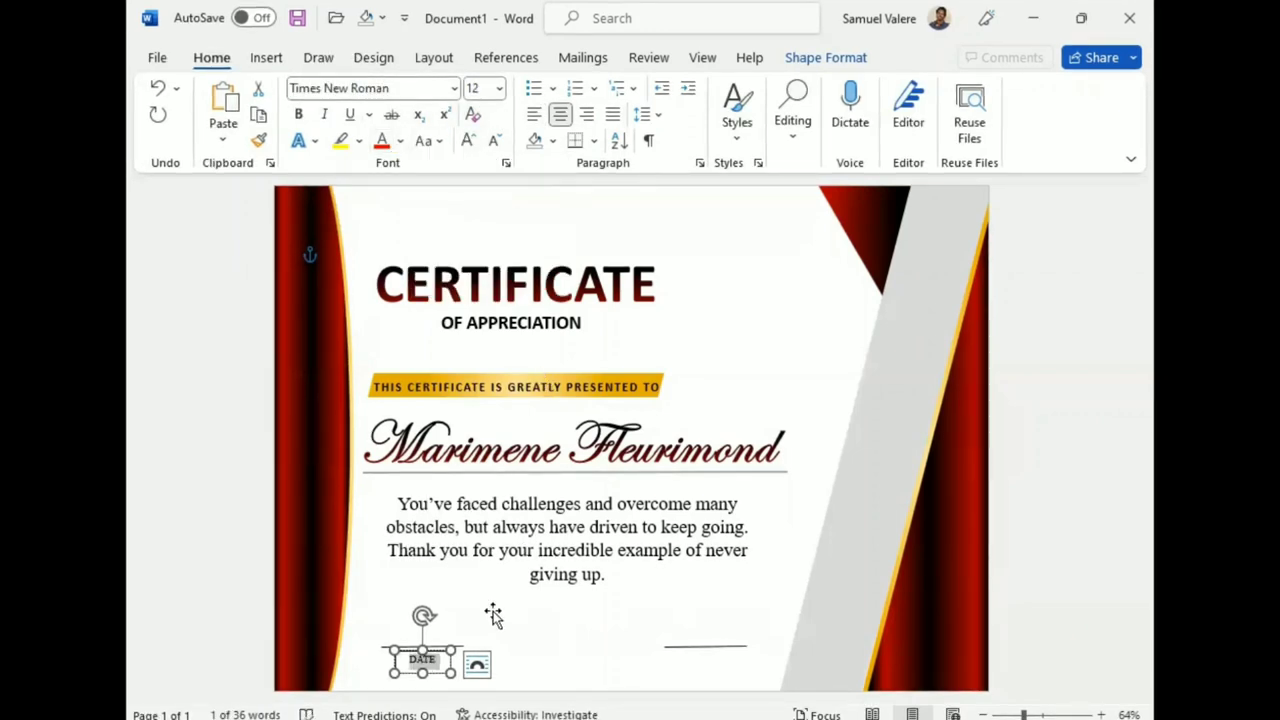
# Give the DATE box No Fill and No Outline, nudge it up, and duplicate it
pyautogui.click(826, 58)
pyautogui.click(474, 89)
pyautogui.click(470, 307)
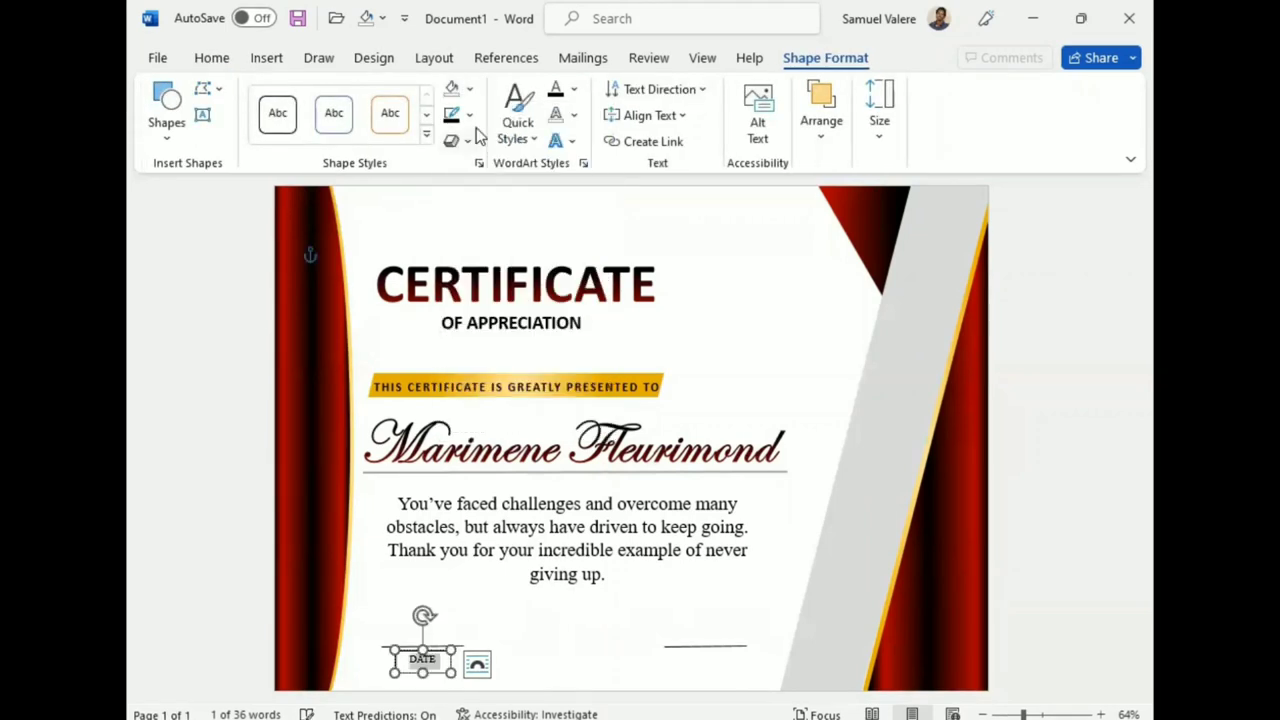
pyautogui.click(469, 115)
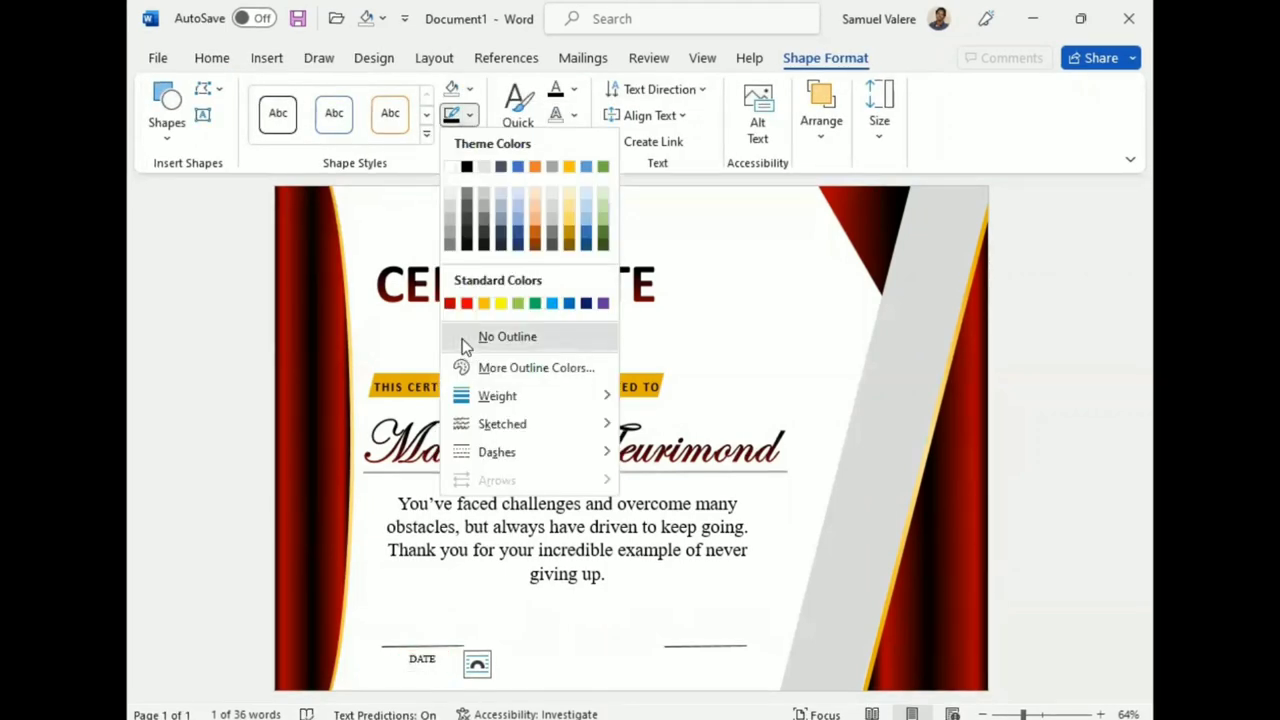
pyautogui.click(466, 339)
pyautogui.moveTo(435, 649); pyautogui.dragTo(435, 647)
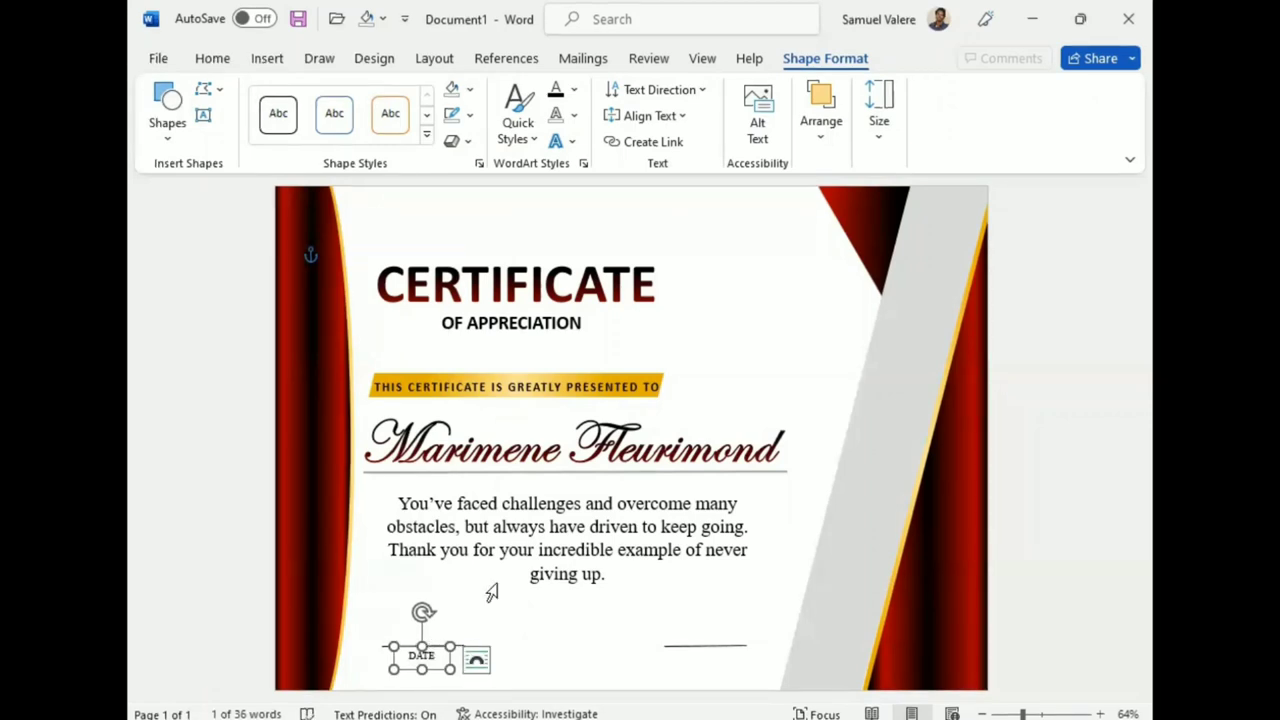
pyautogui.hotkey('ctrl', 'd')
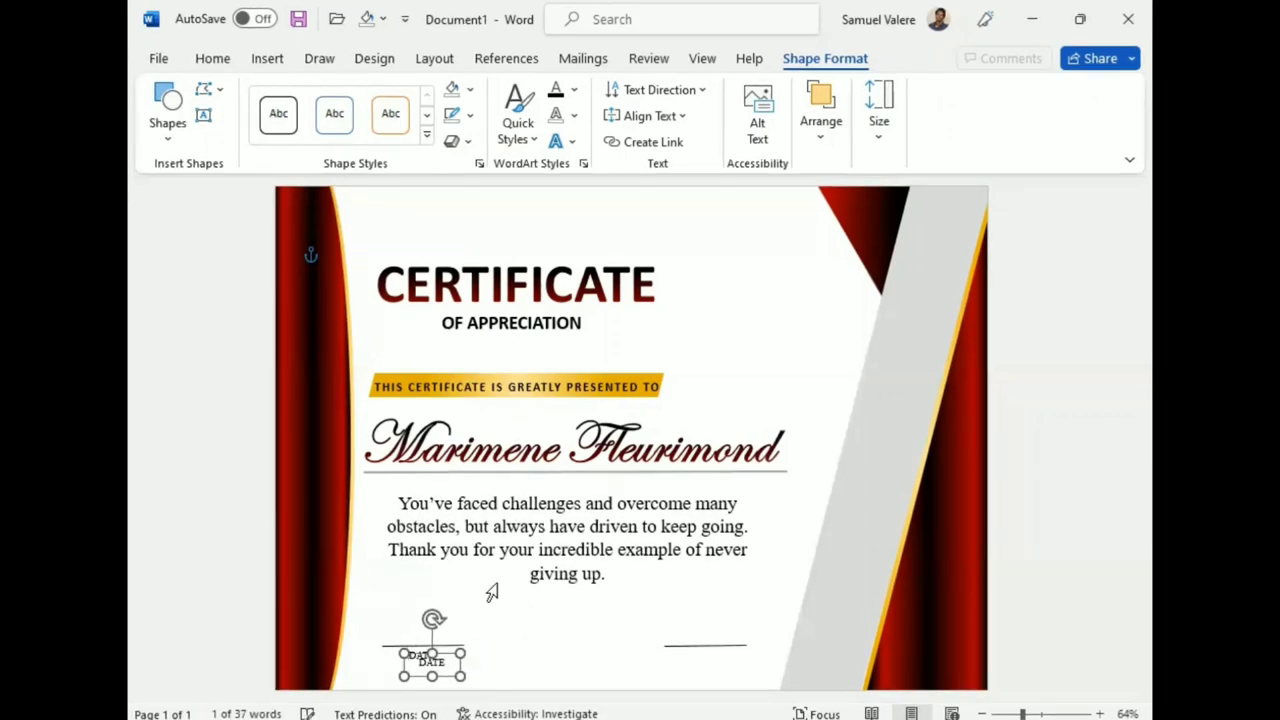
pyautogui.press('Right')
pyautogui.press('Right')
pyautogui.press('Right')
pyautogui.click(1118, 590)
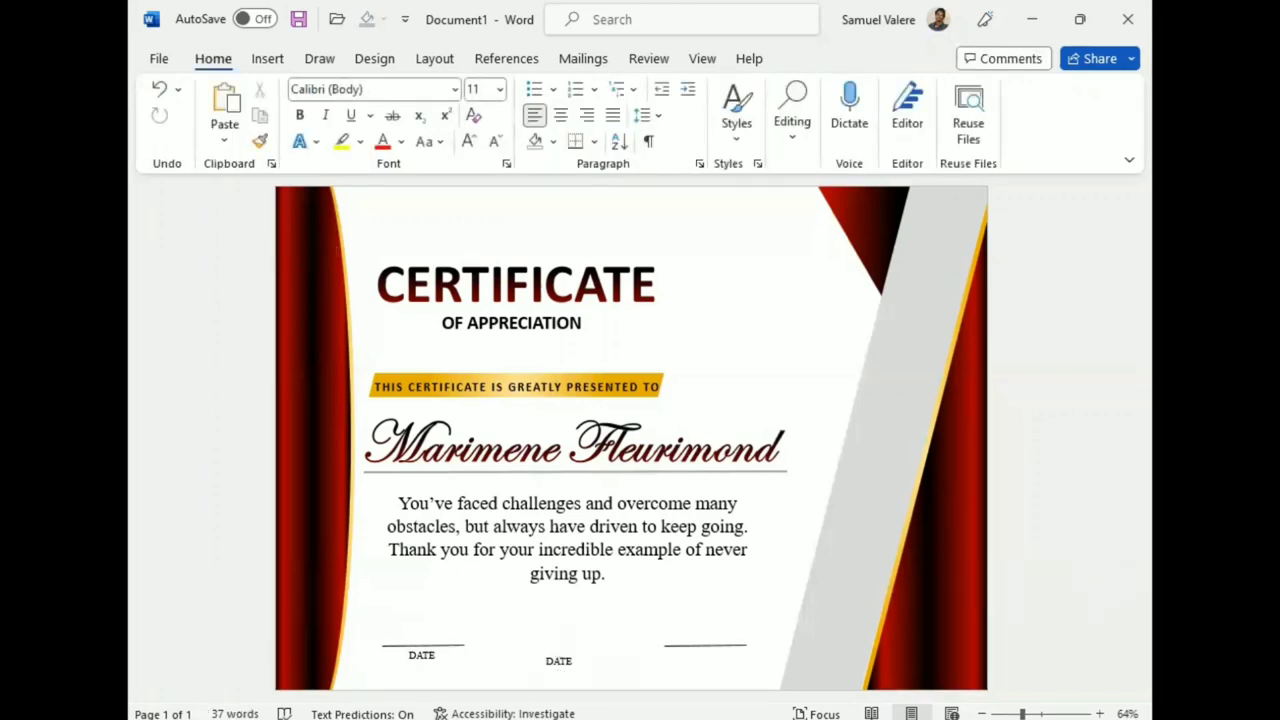
# Move the copied label under the right line, retype it as SIGNATURE in capitals, and widen it
pyautogui.click(562, 662)
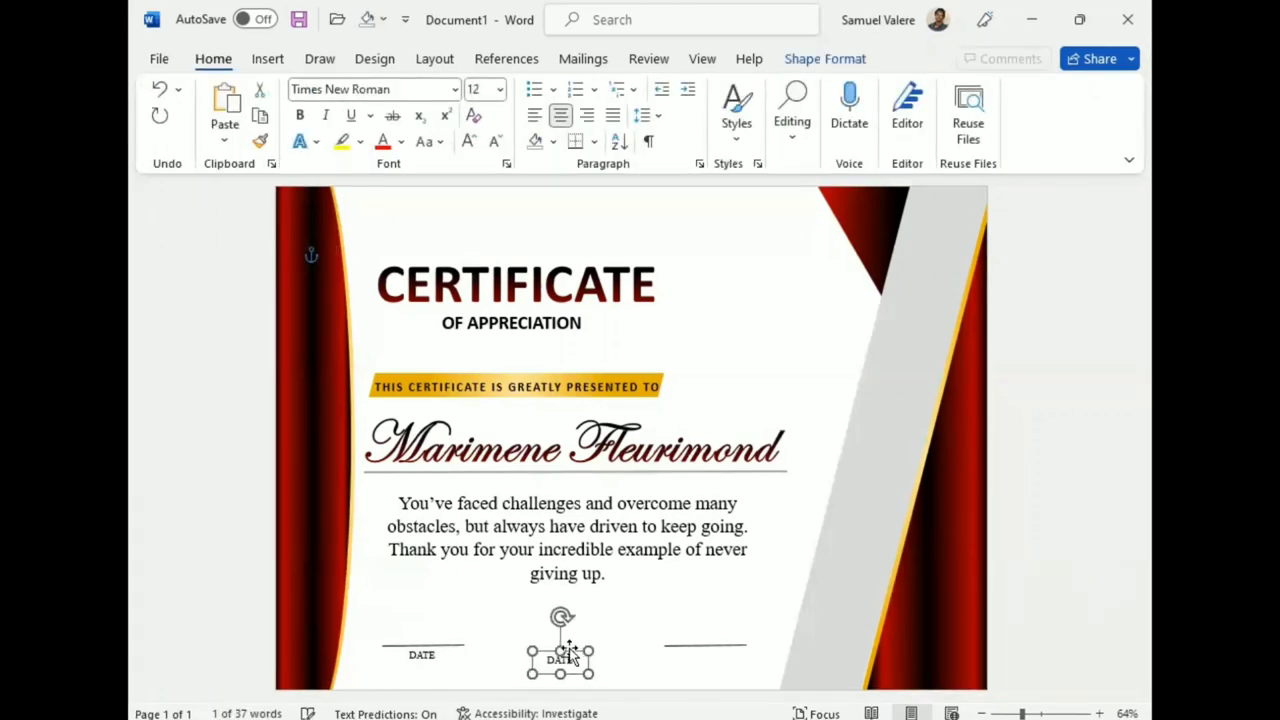
pyautogui.press('Right')
pyautogui.press('Right')
pyautogui.press('Right')
pyautogui.press('Right')
pyautogui.press('Right')
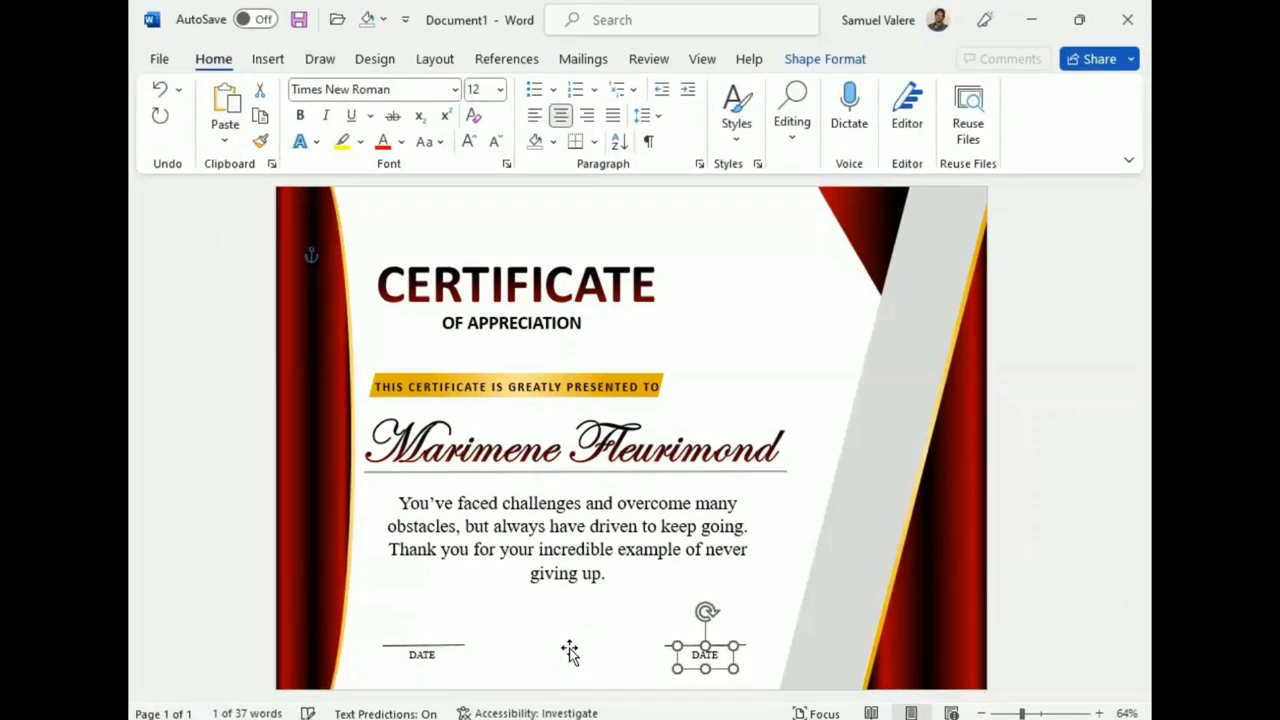
pyautogui.click(704, 652)
pyautogui.doubleClick(704, 654)
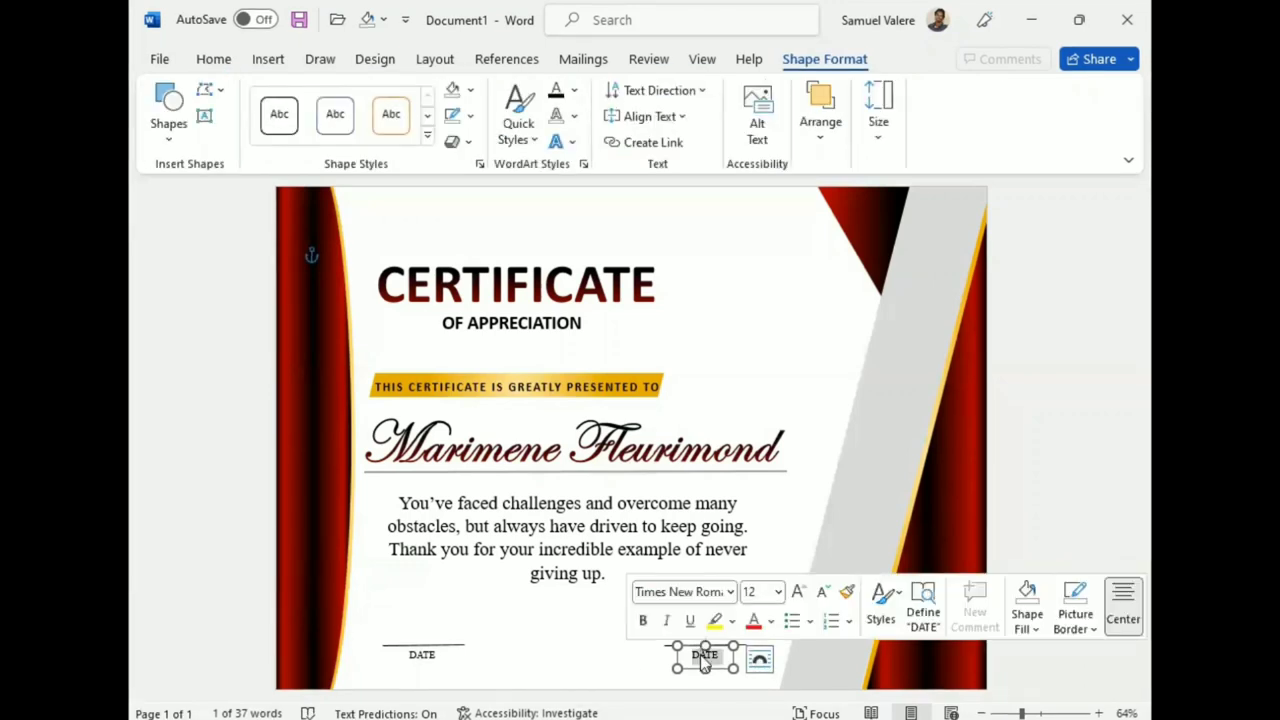
pyautogui.write('Signature')
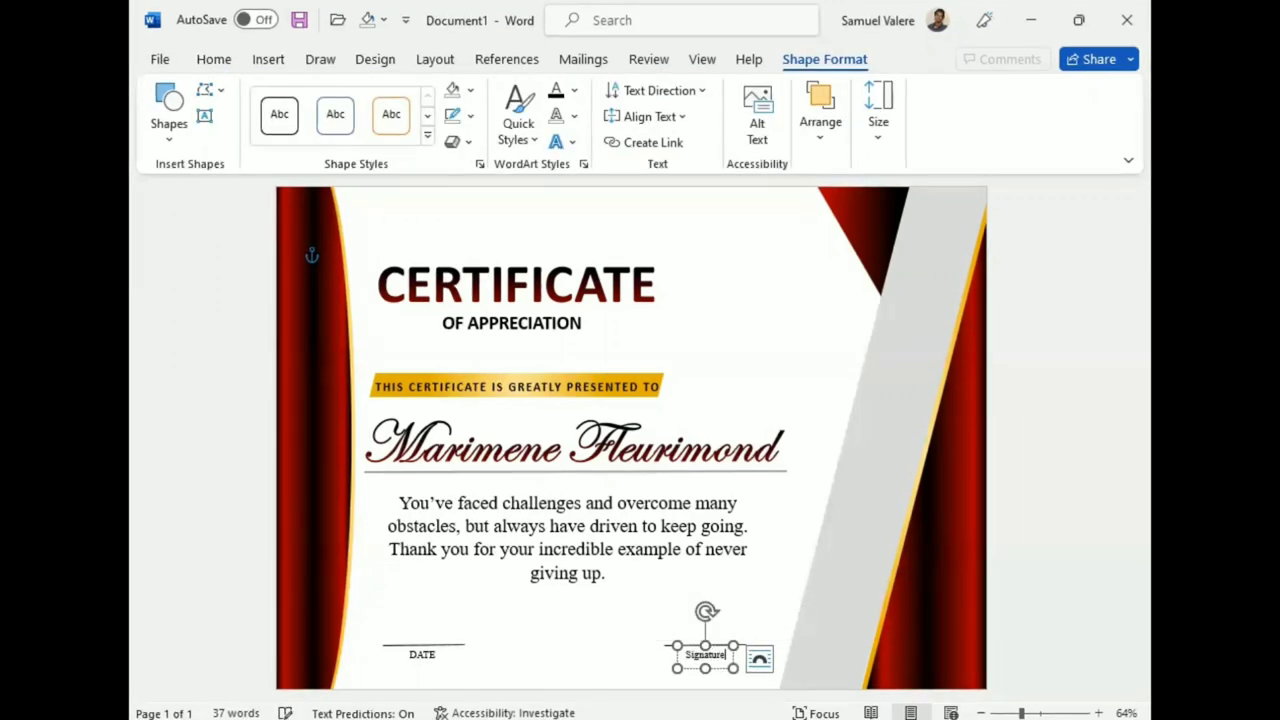
pyautogui.doubleClick(700, 655)
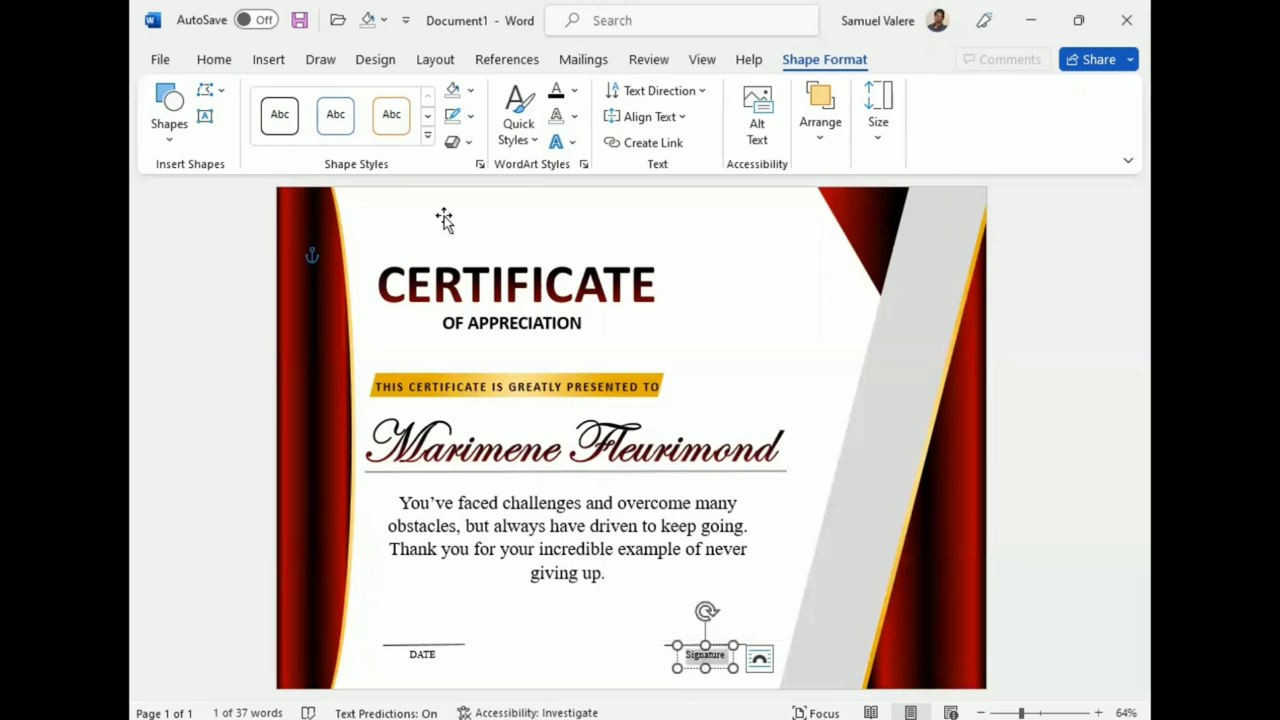
pyautogui.click(214, 59)
pyautogui.click(437, 143)
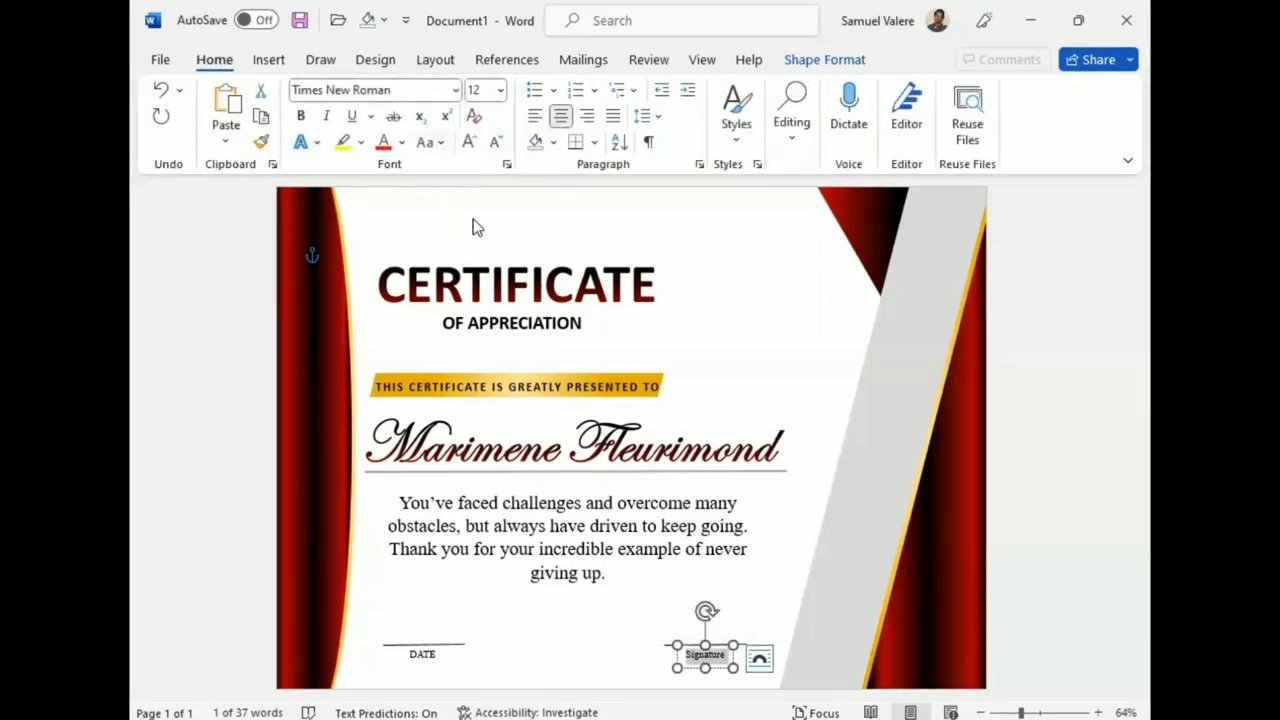
pyautogui.click(473, 222)
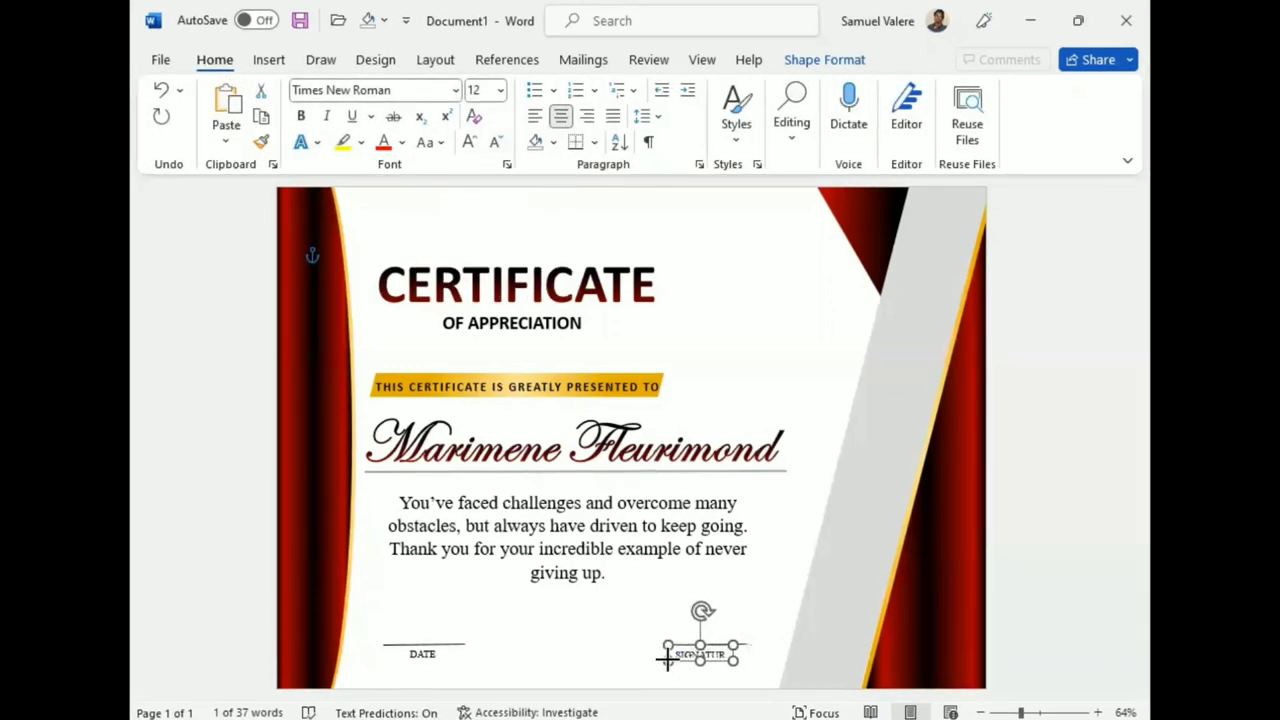
pyautogui.moveTo(676, 666); pyautogui.dragTo(664, 665)
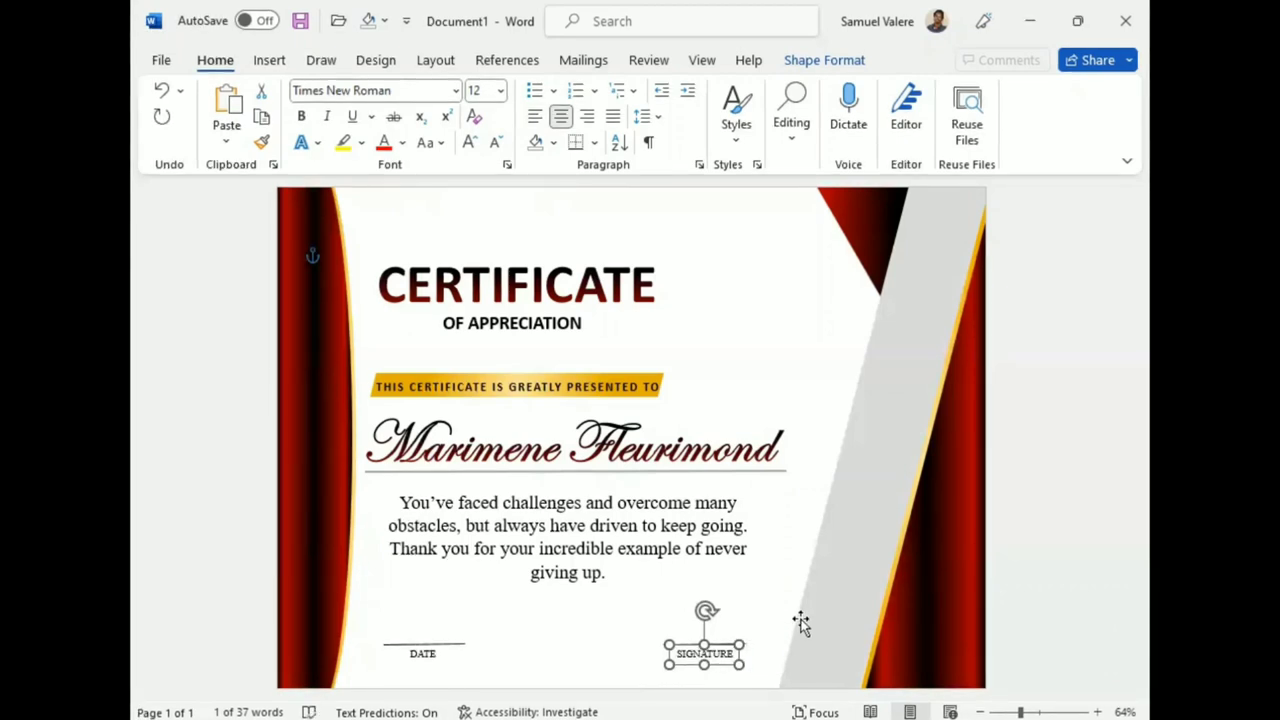
pyautogui.click(1062, 497)
# Insert the red rosette picture from picture folder 1 on this device
pyautogui.click(270, 61)
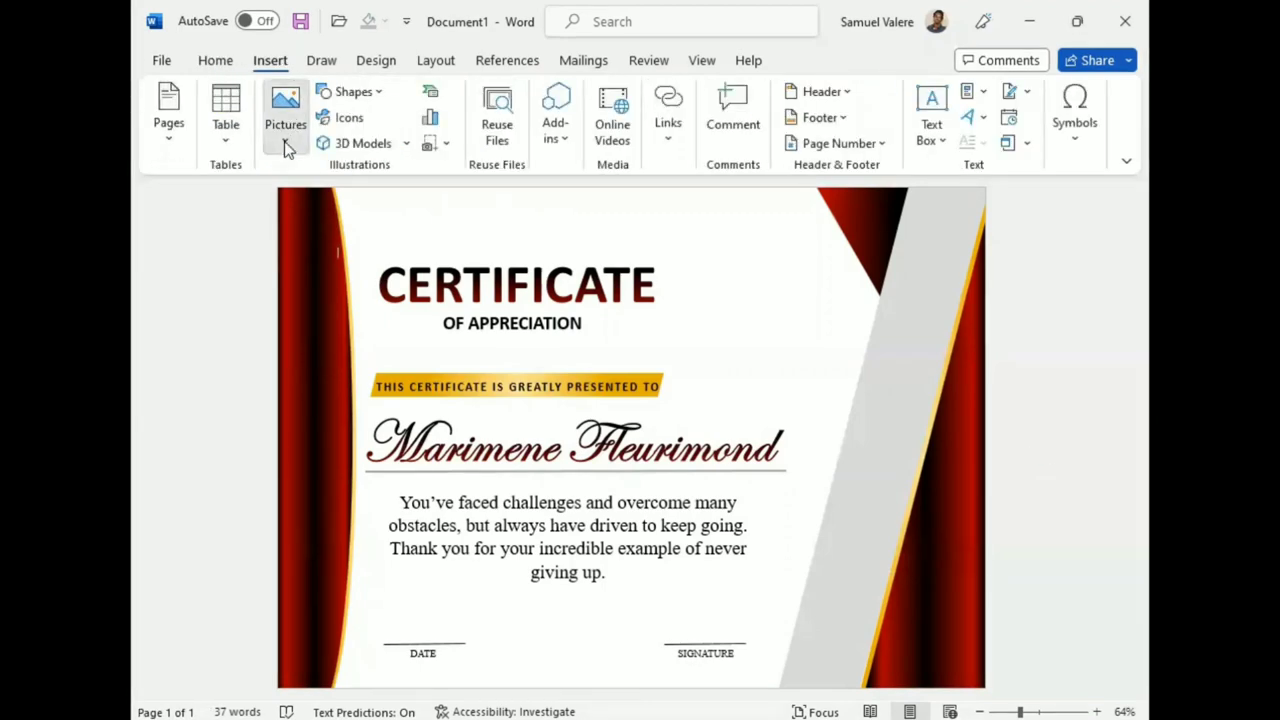
pyautogui.click(284, 138)
pyautogui.click(325, 201)
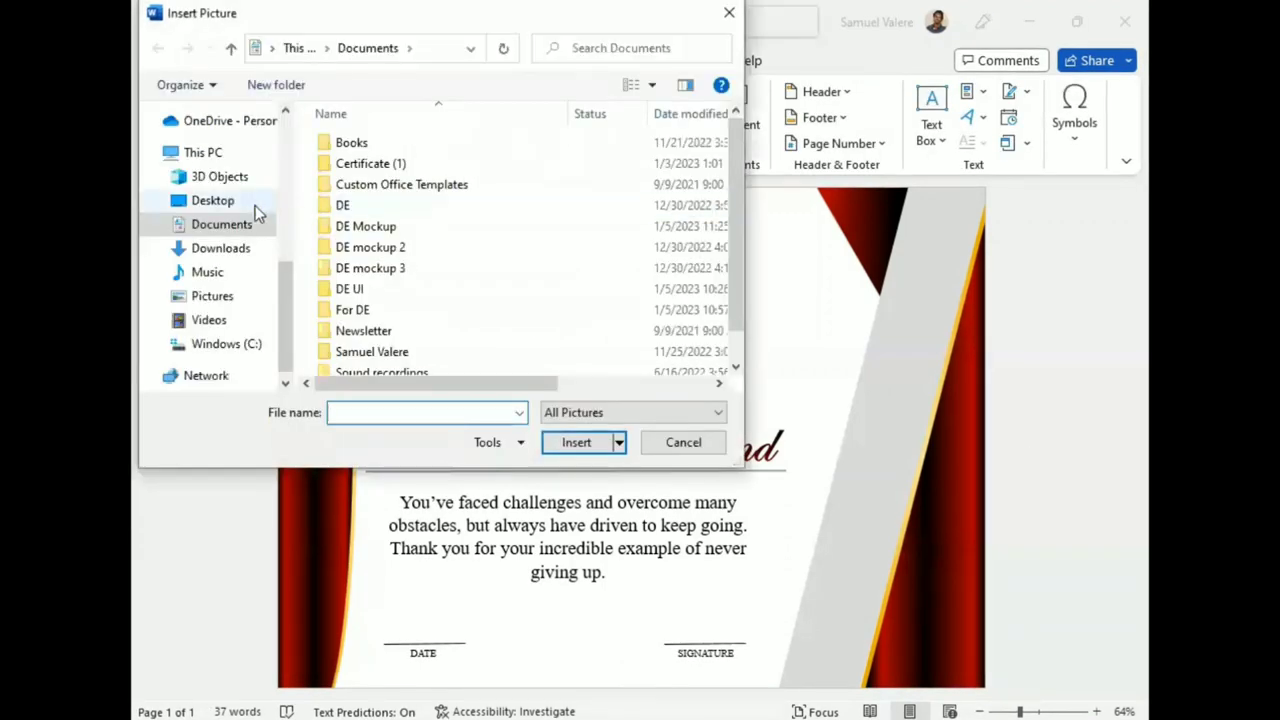
pyautogui.scroll(1, 215, 200)
pyautogui.scroll(3, 205, 198)
pyautogui.click(200, 195)
pyautogui.scroll(-2, 495, 300)
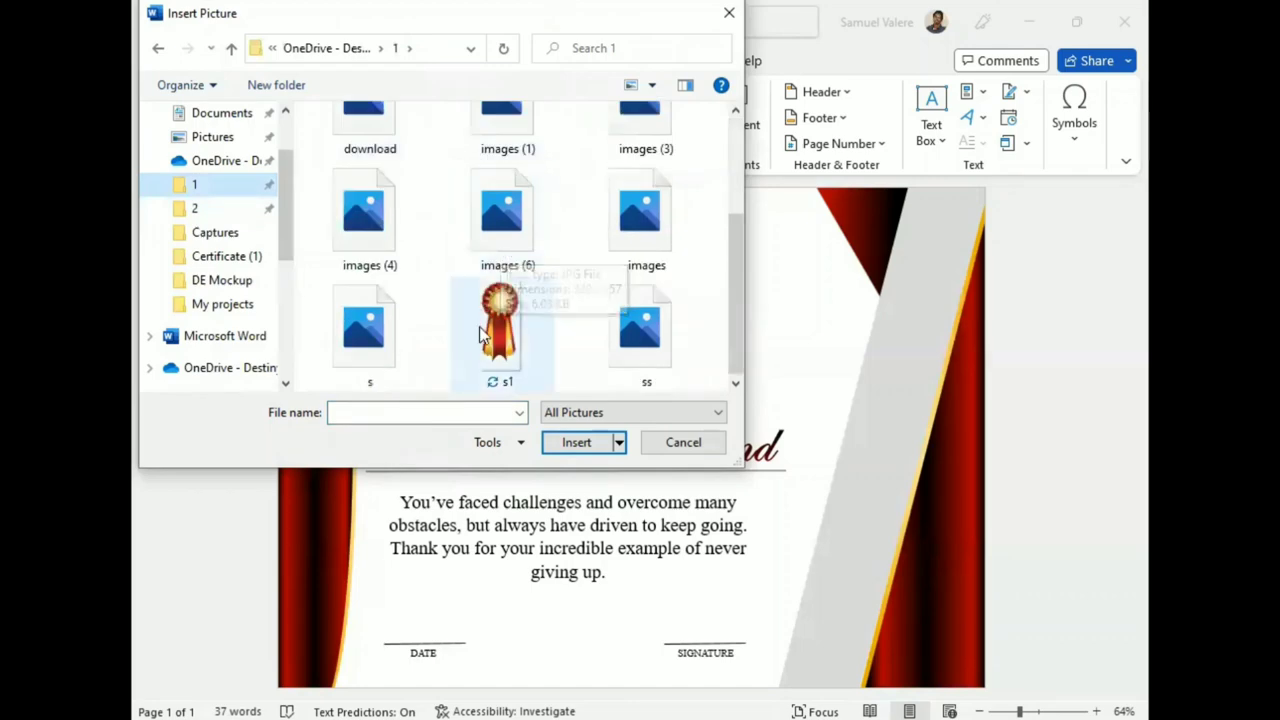
pyautogui.doubleClick(490, 320)
pyautogui.click(716, 141)
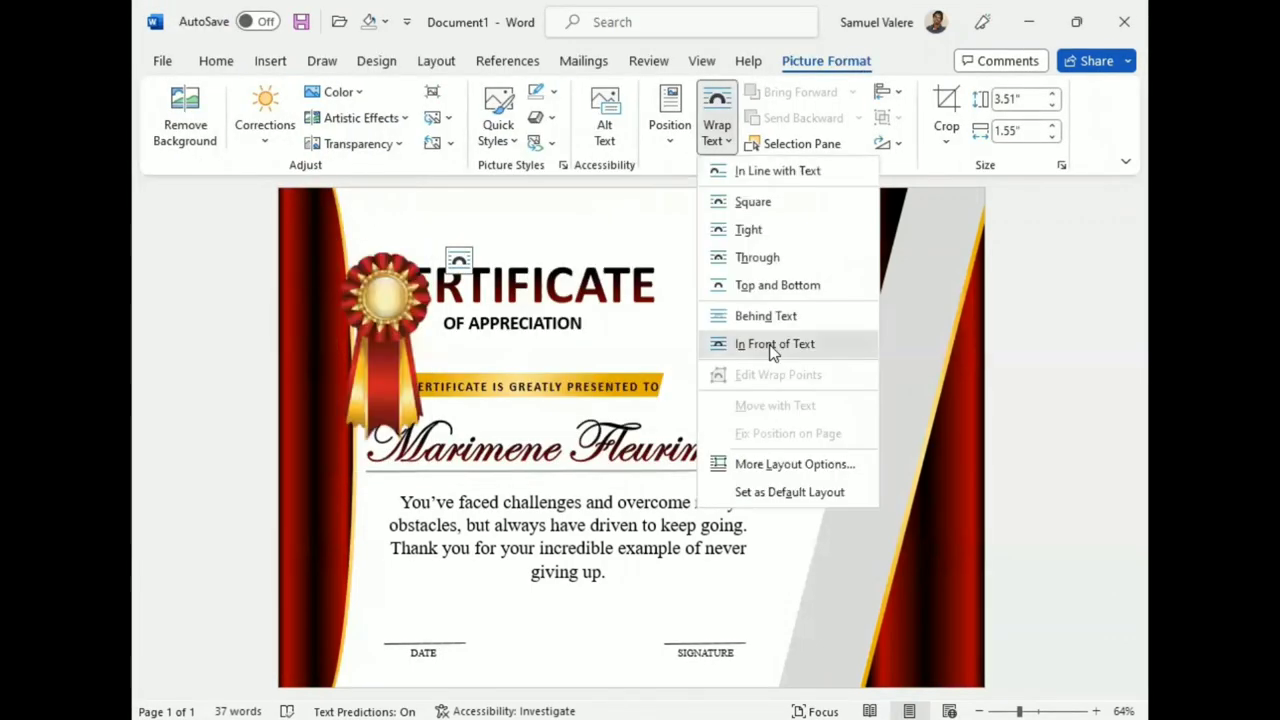
# Float the rosette In Front of Text at the top right, sized 3.44 x 1.7 inches
pyautogui.click(745, 343)
pyautogui.moveTo(388, 326); pyautogui.dragTo(876, 319)
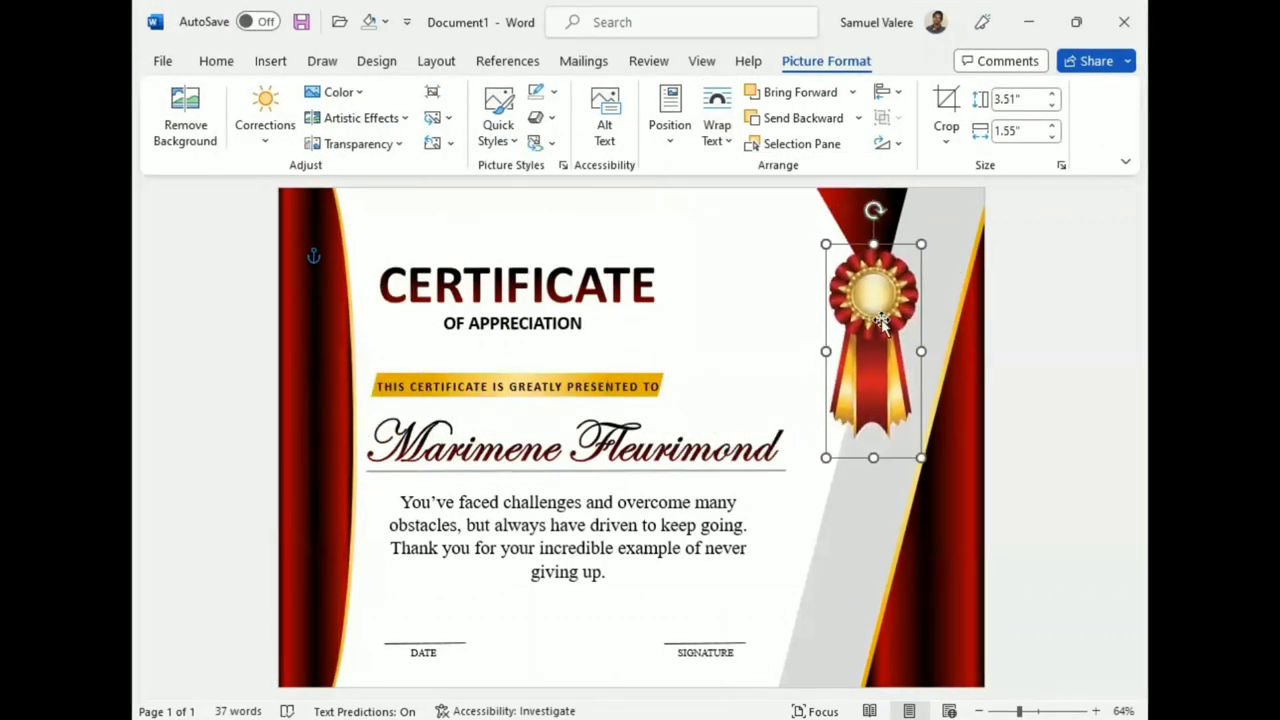
pyautogui.moveTo(875, 457)
pyautogui.mouseDown()
pyautogui.moveTo(877, 434)
pyautogui.moveTo(928, 440)
pyautogui.mouseUp()
pyautogui.moveTo(825, 443); pyautogui.dragTo(820, 453)
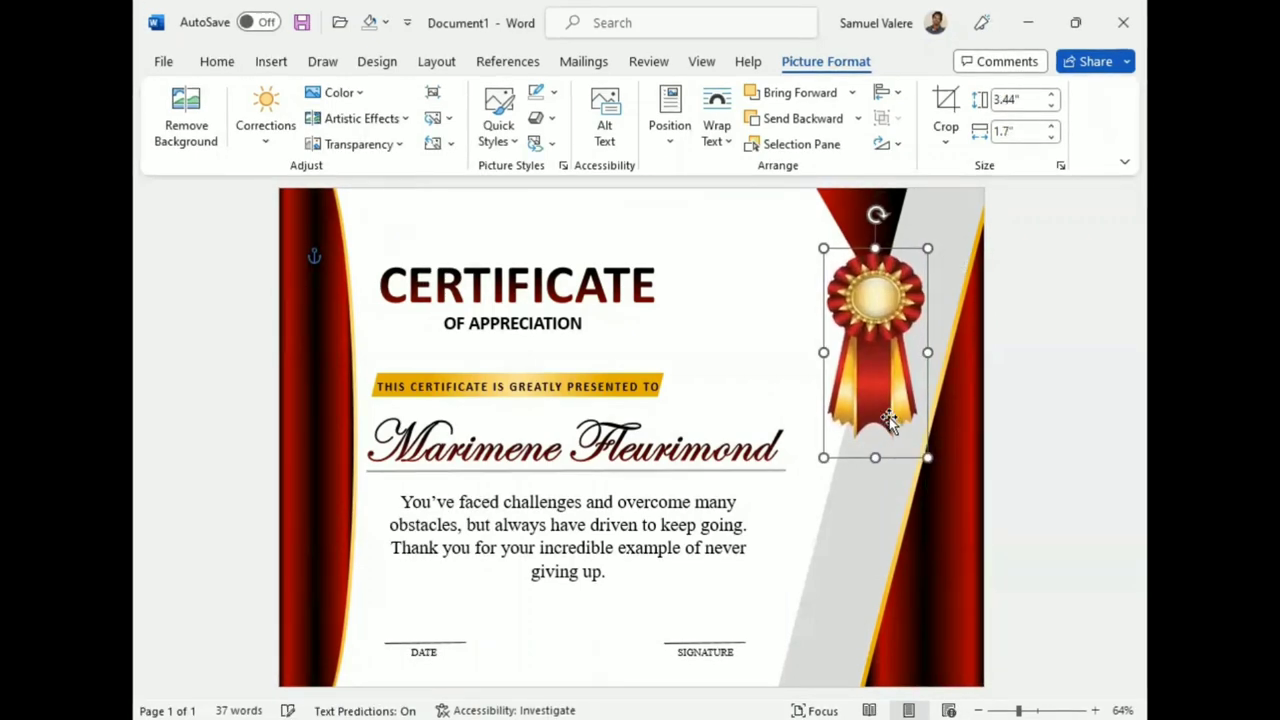
pyautogui.press('Down')
pyautogui.press('Right')
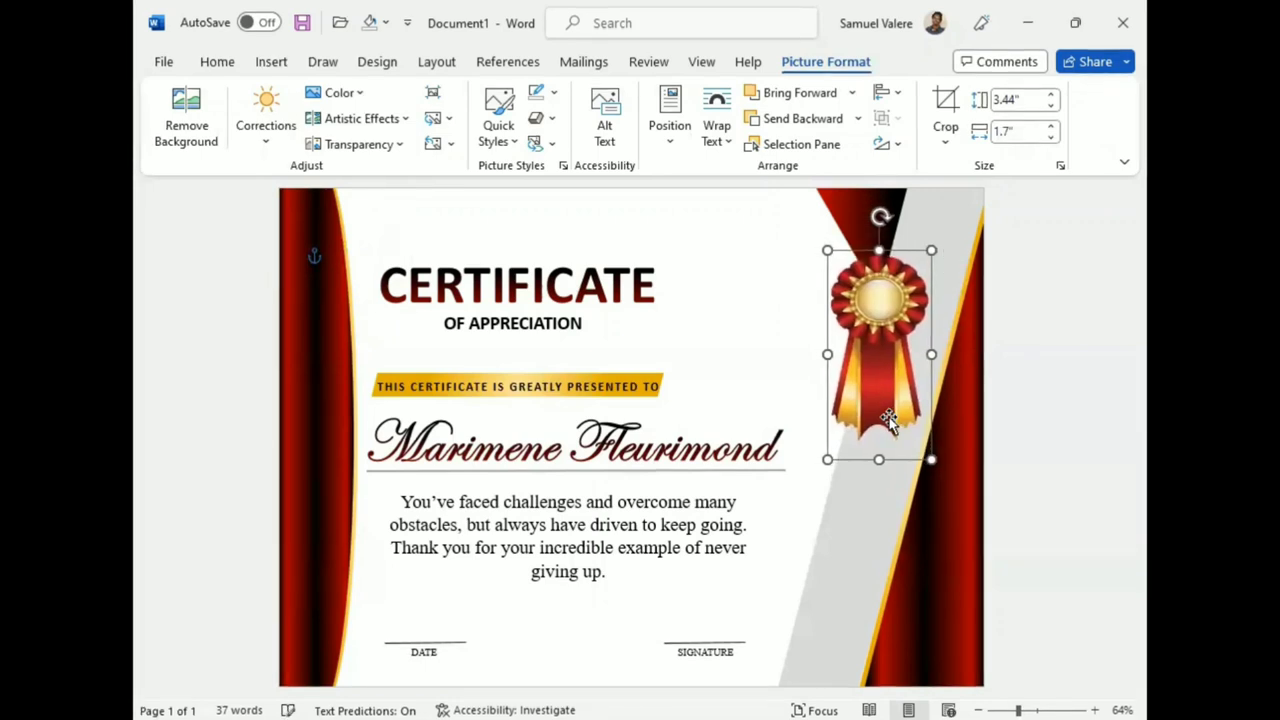
pyautogui.press('Right')
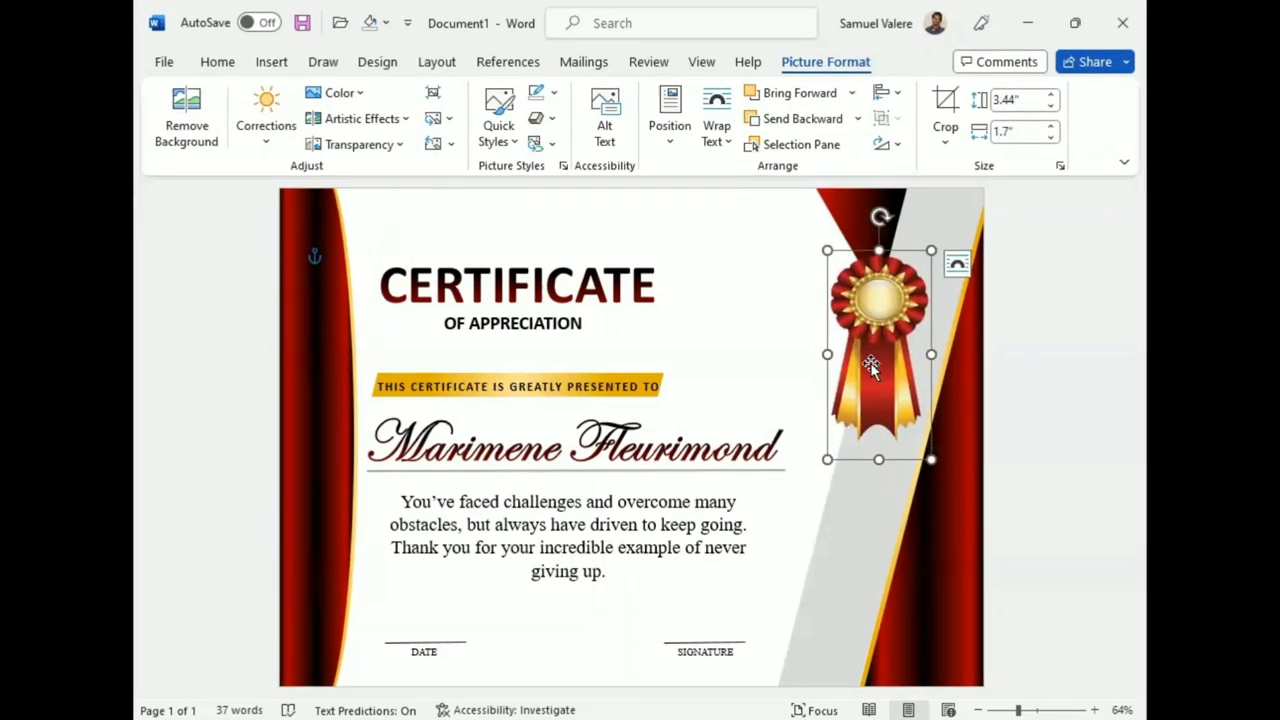